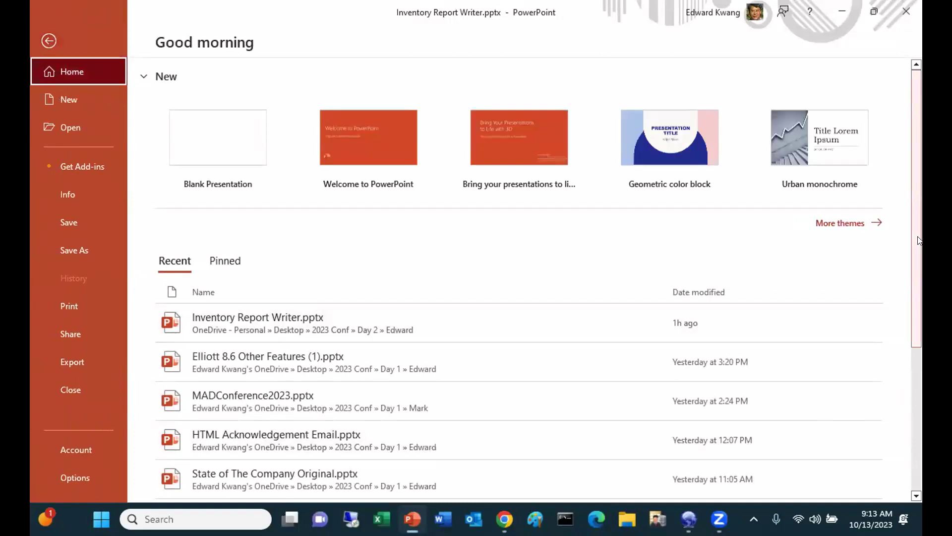
left_click(48, 40)
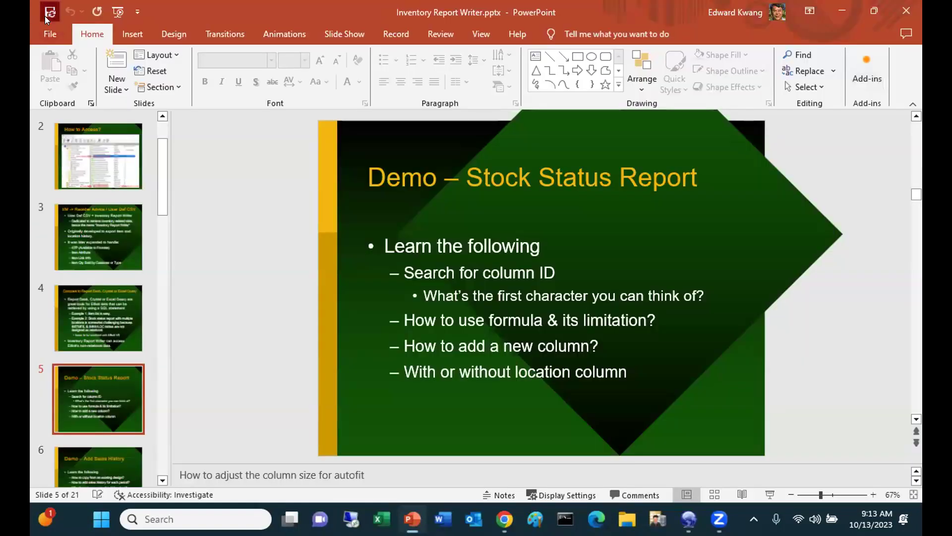
left_click(46, 35)
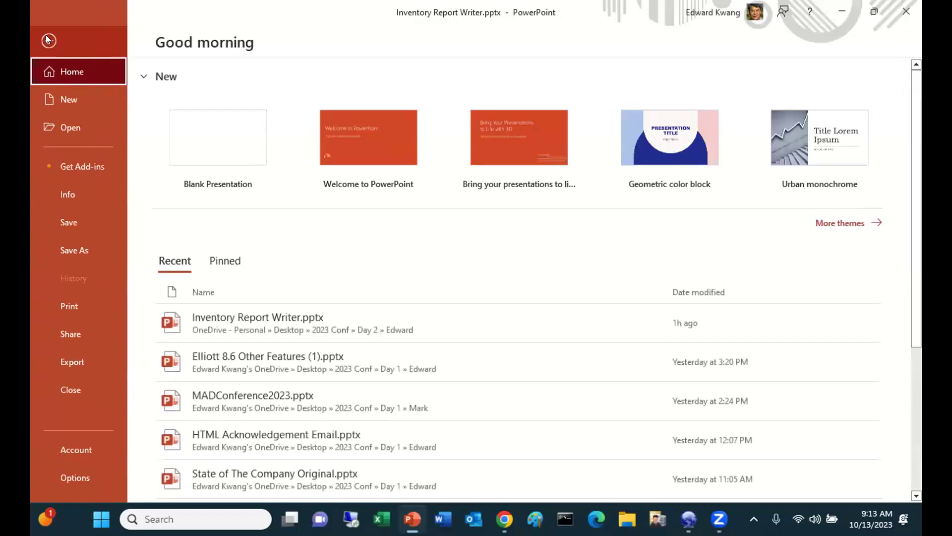
left_click(586, 348)
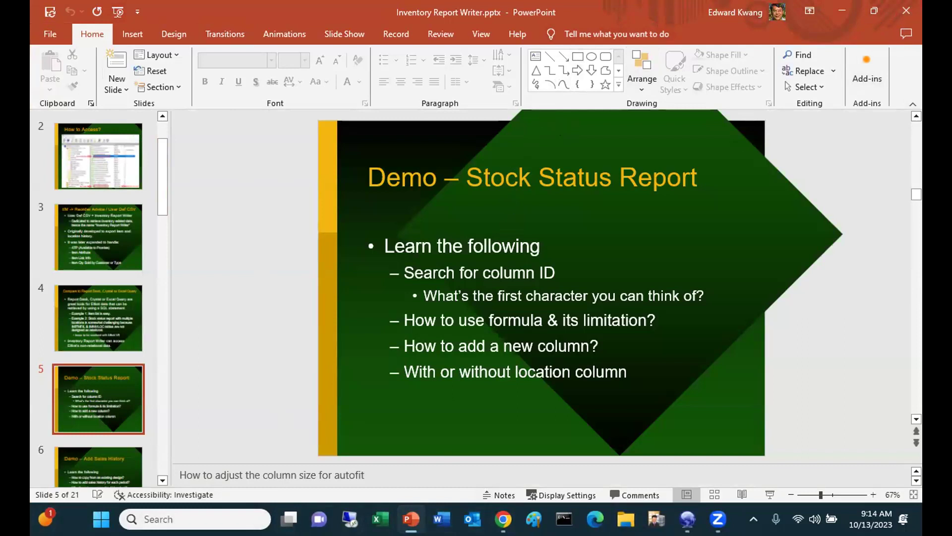
Step: Switch to the Elliott v8.6 Control Center and open the Reorder Advice/User Def CSV task for company 01, Netcellent System Inc
key("super+d")
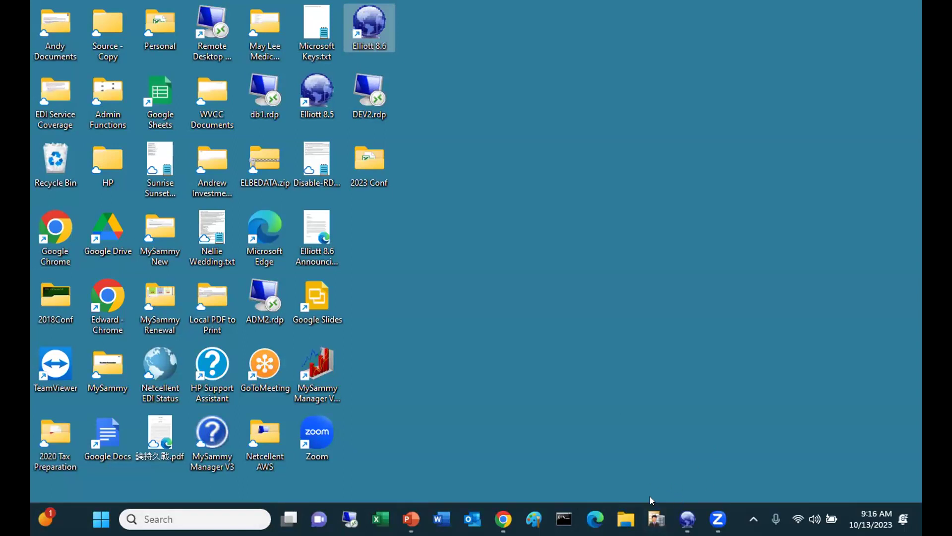
left_click(688, 519)
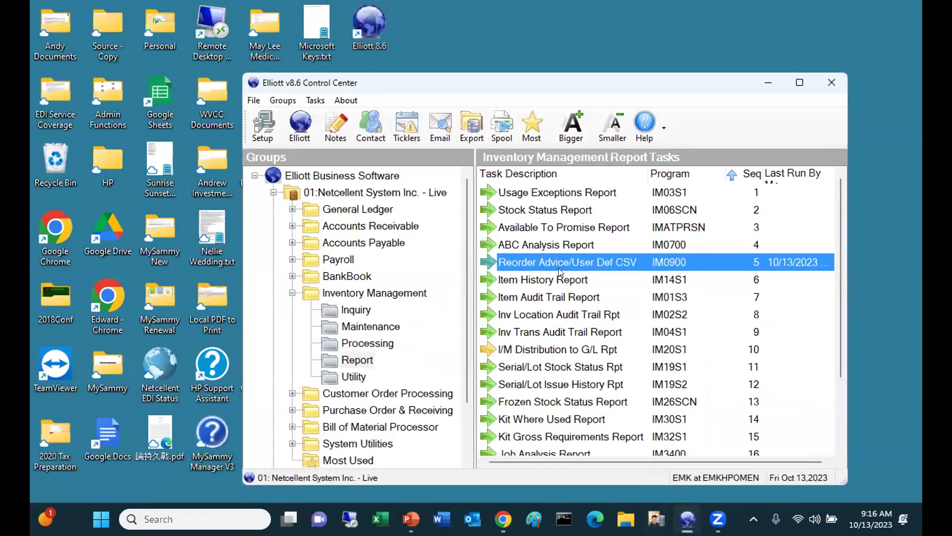
double_click(568, 261)
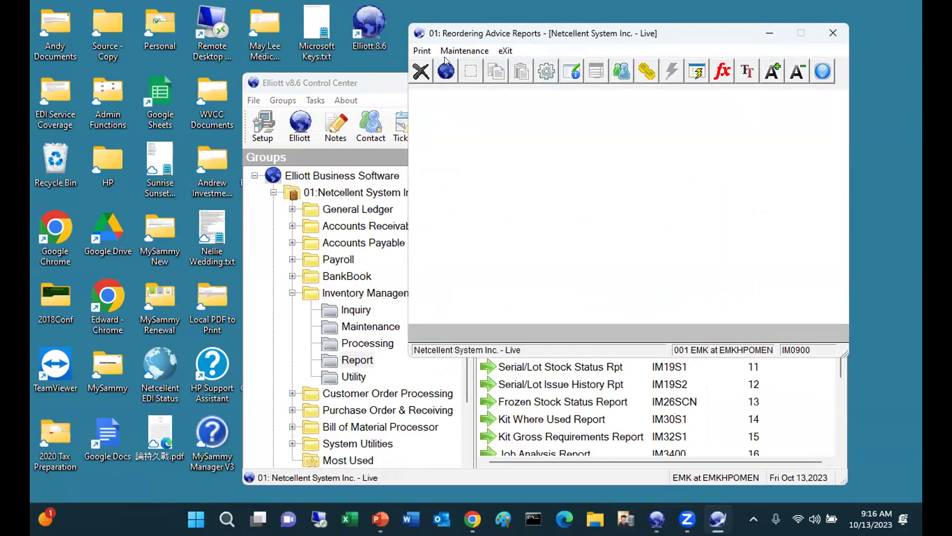
key("alt+Tab")
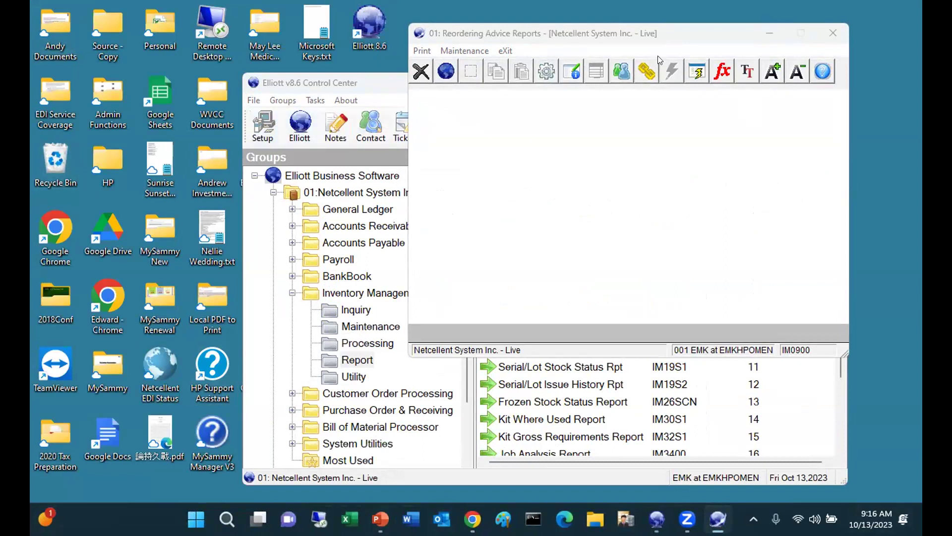
left_click(649, 126)
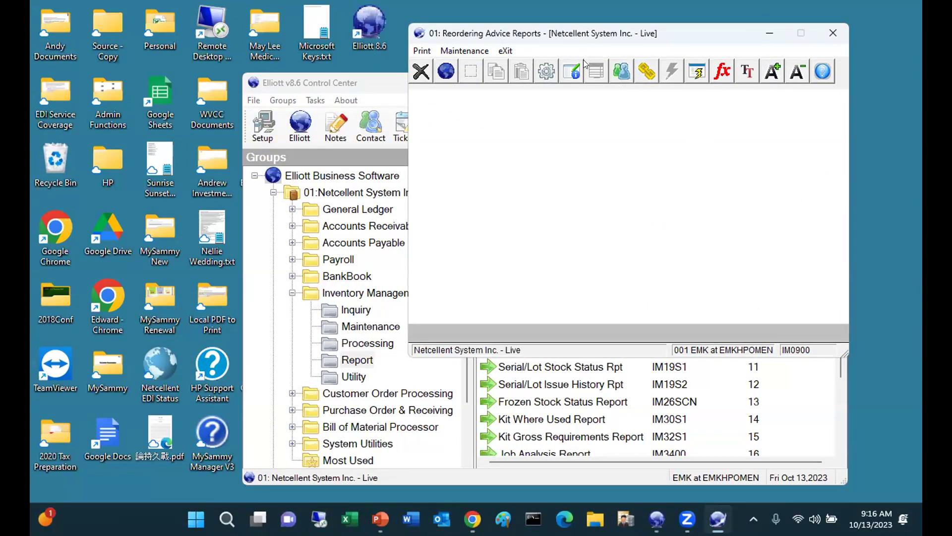
left_click(884, 26)
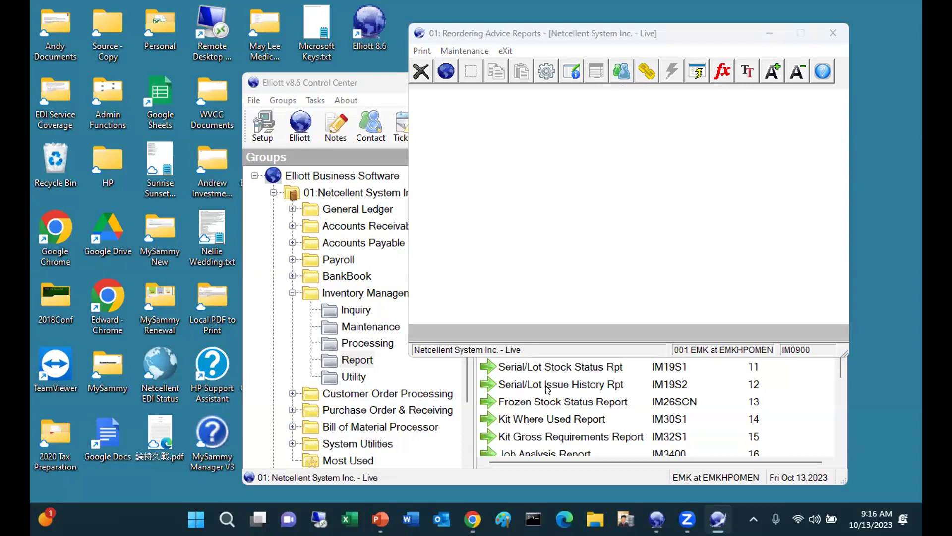
left_click(530, 418)
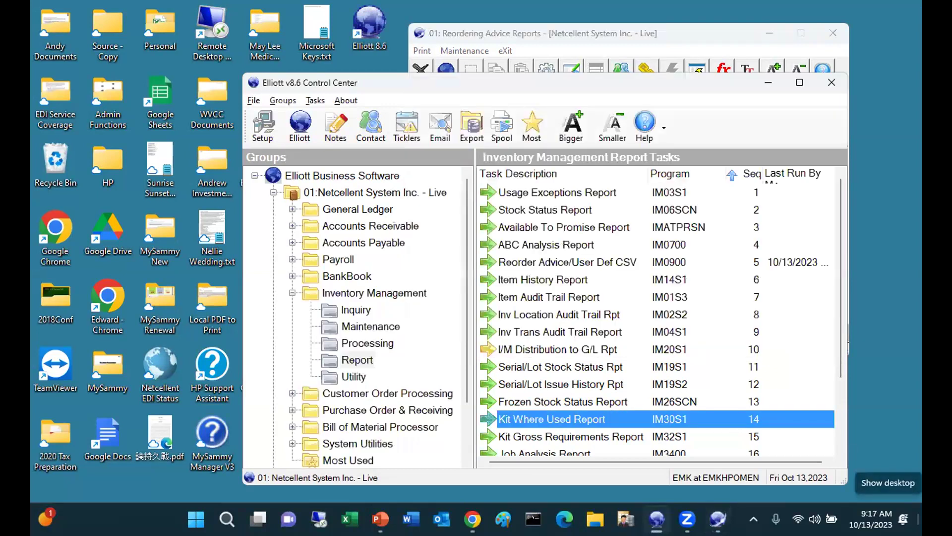
key("alt+Tab")
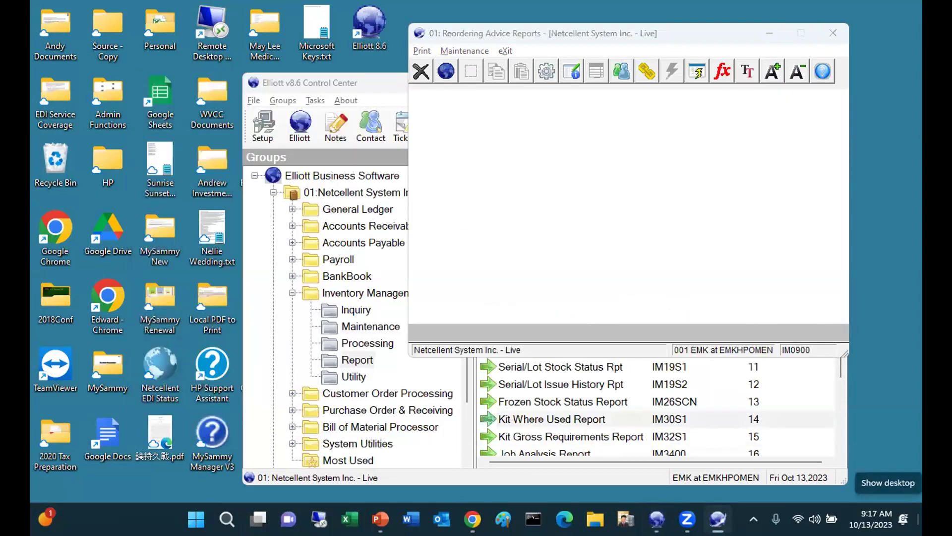
key("alt+Tab")
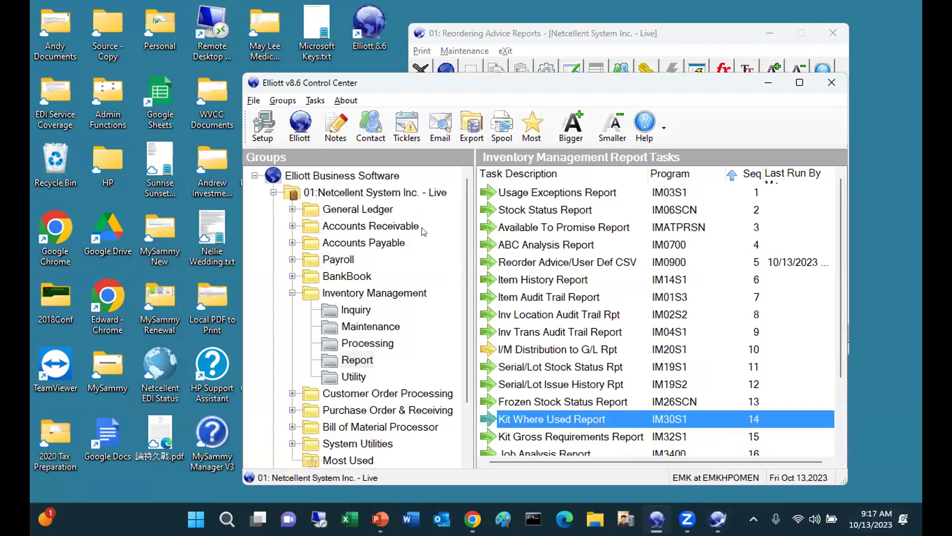
left_click(805, 62)
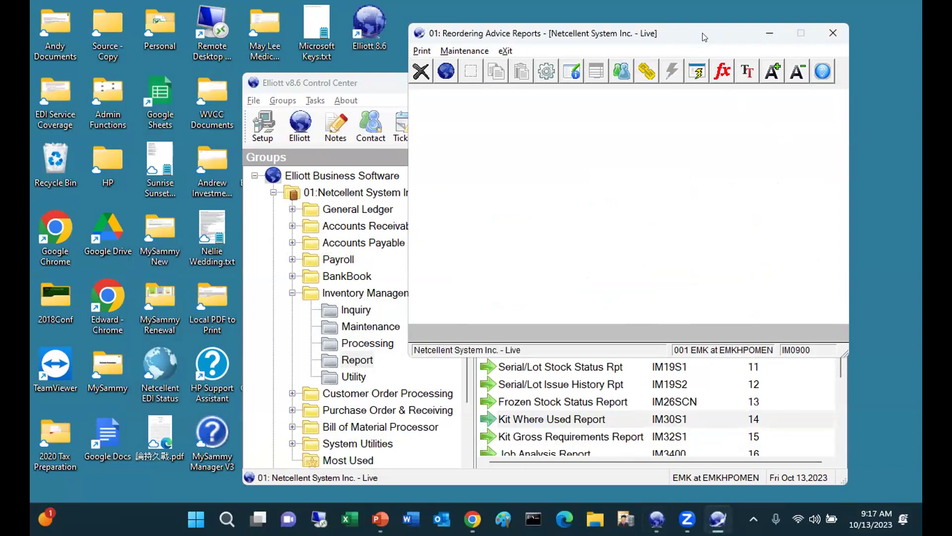
left_click_drag(704, 37, 506, 87)
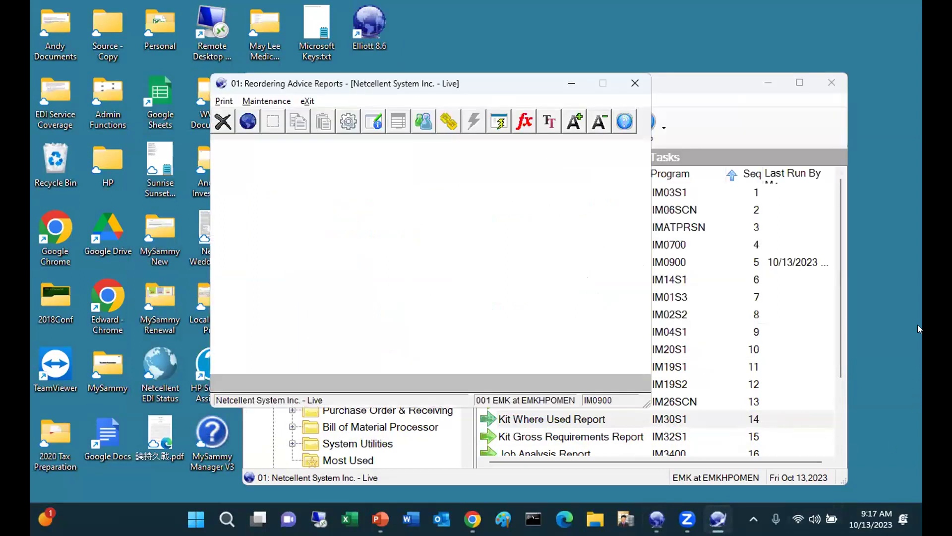
left_click(268, 104)
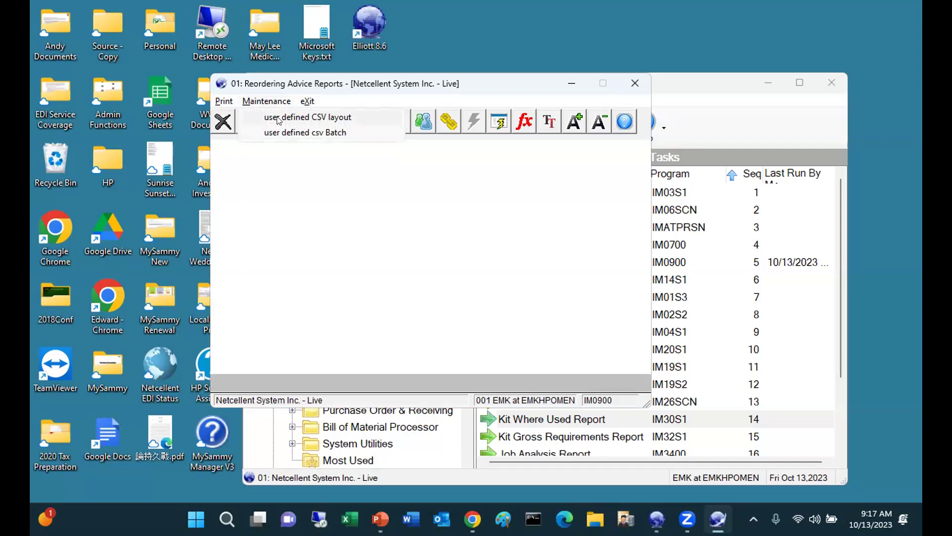
left_click(281, 118)
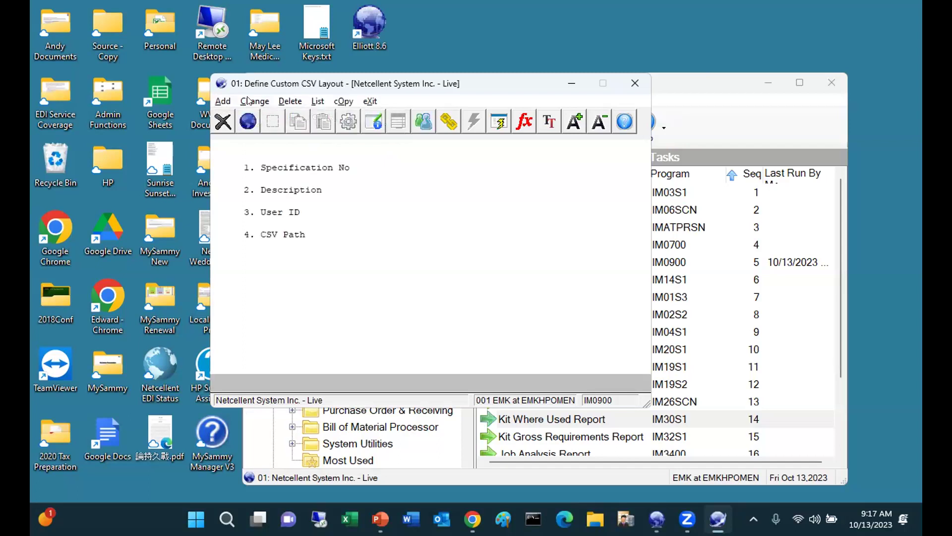
key("Escape")
key("Escape")
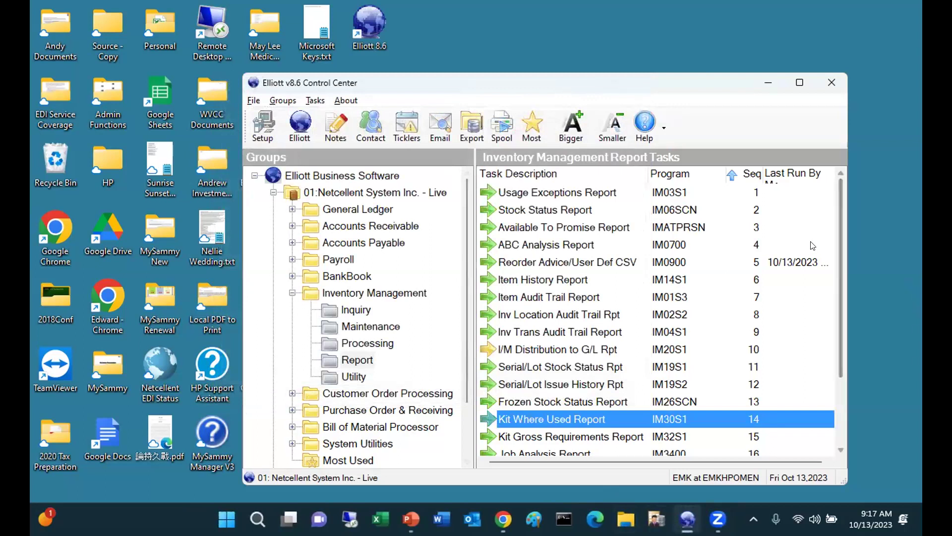
Step: Collapse company 01 and show the Inventory Management report tasks of company 14, Elbe & Sohn, Inc
left_click(367, 360)
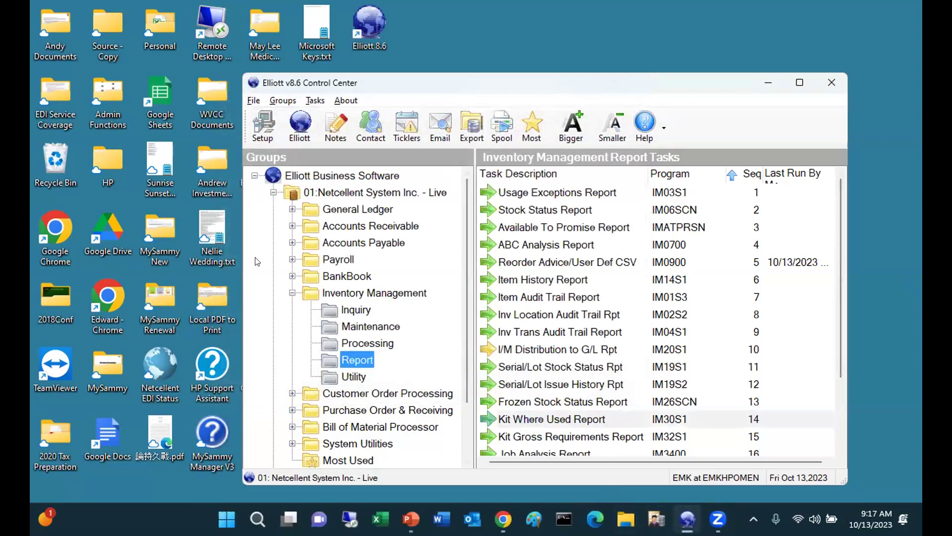
left_click(272, 193)
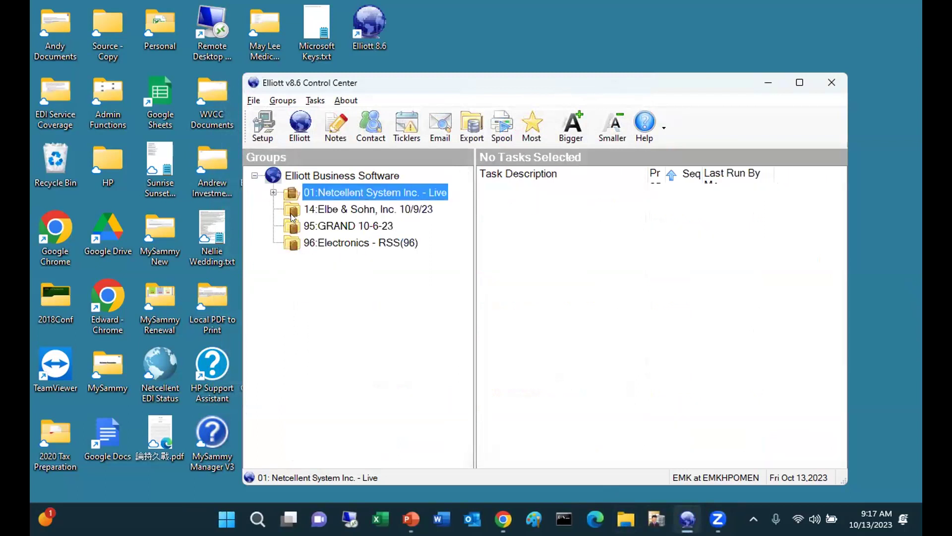
left_click(291, 211)
left_click(274, 209)
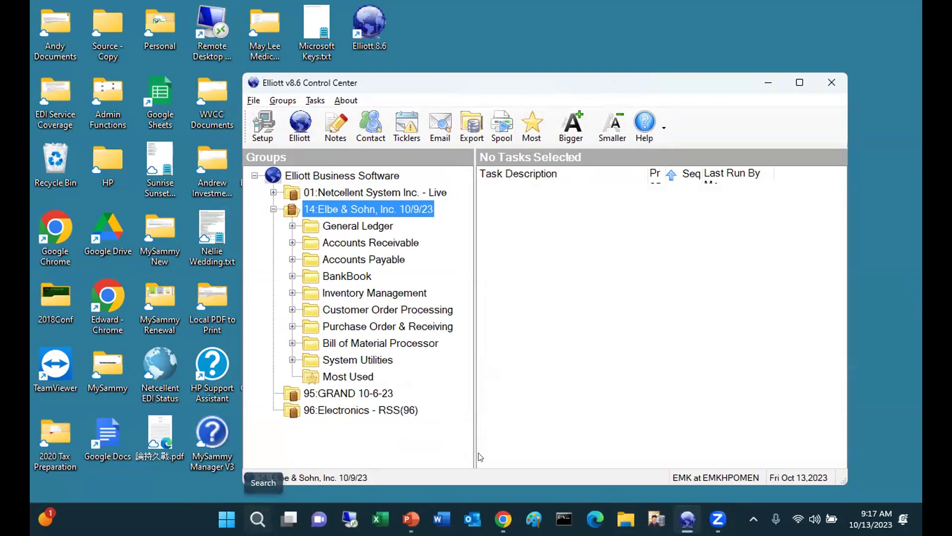
left_click(300, 296)
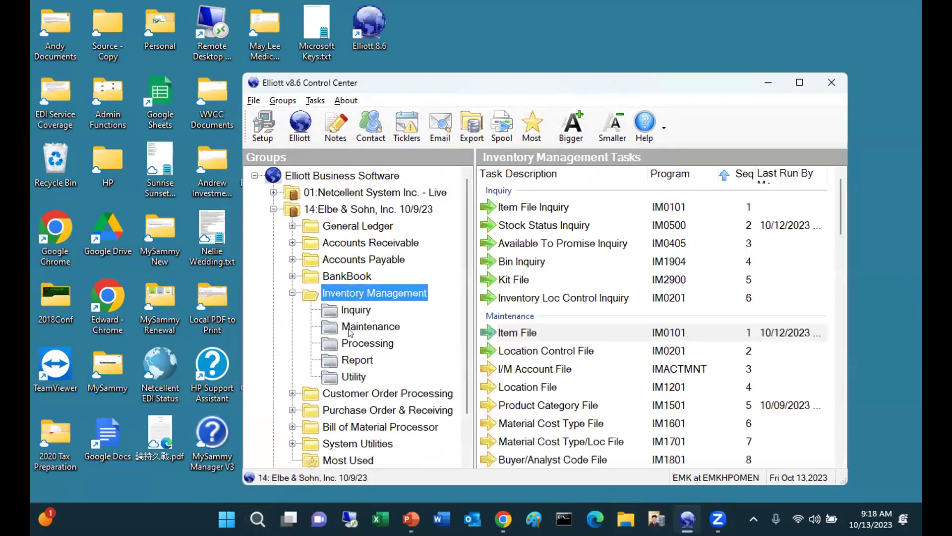
left_click(350, 360)
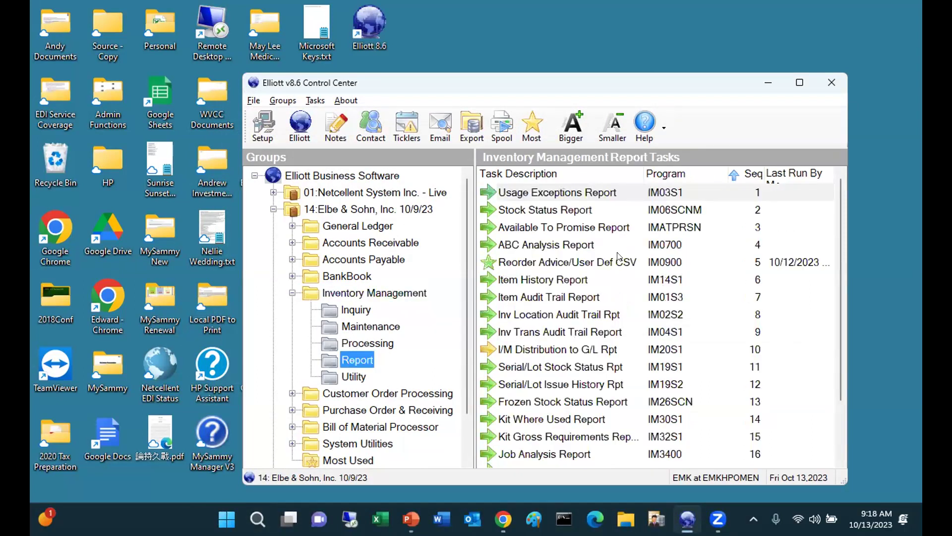
Step: Compare where Reorder Advice/User Def CSV and User Defined CSV Report sit in the Inventory Management report task list
left_click(620, 262)
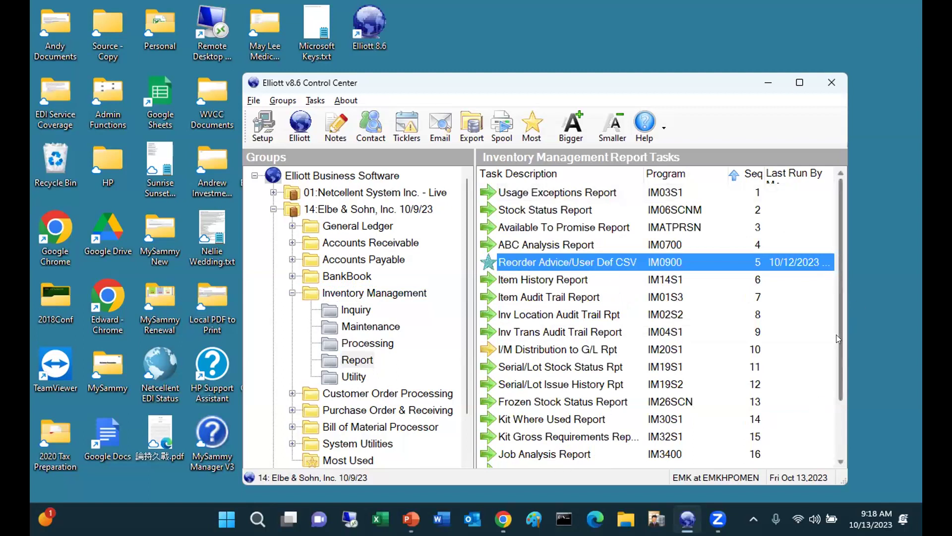
left_click_drag(837, 335, 837, 441)
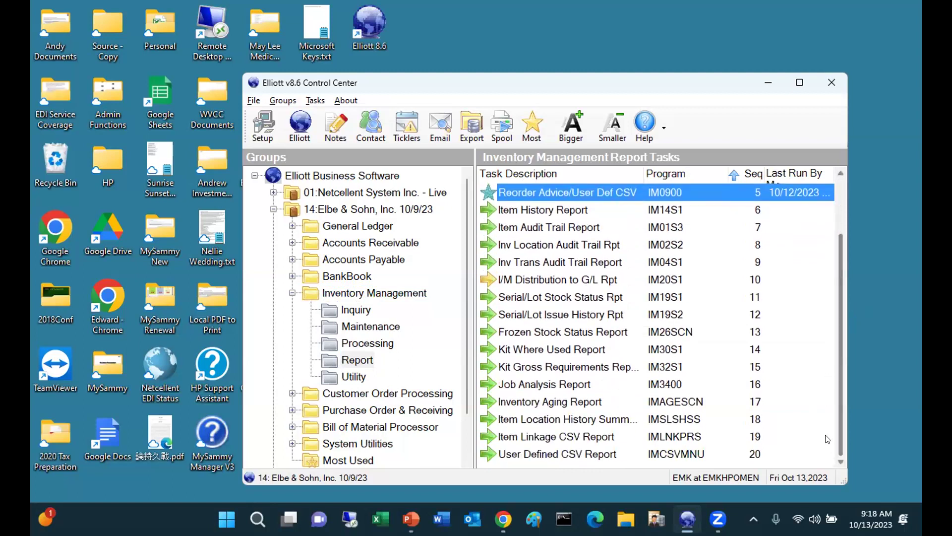
left_click(592, 457)
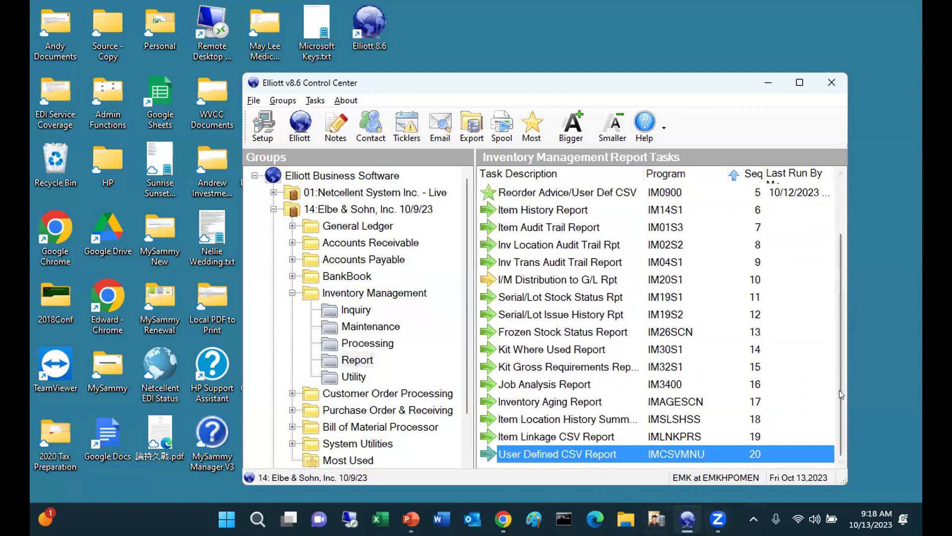
left_click_drag(840, 390, 840, 326)
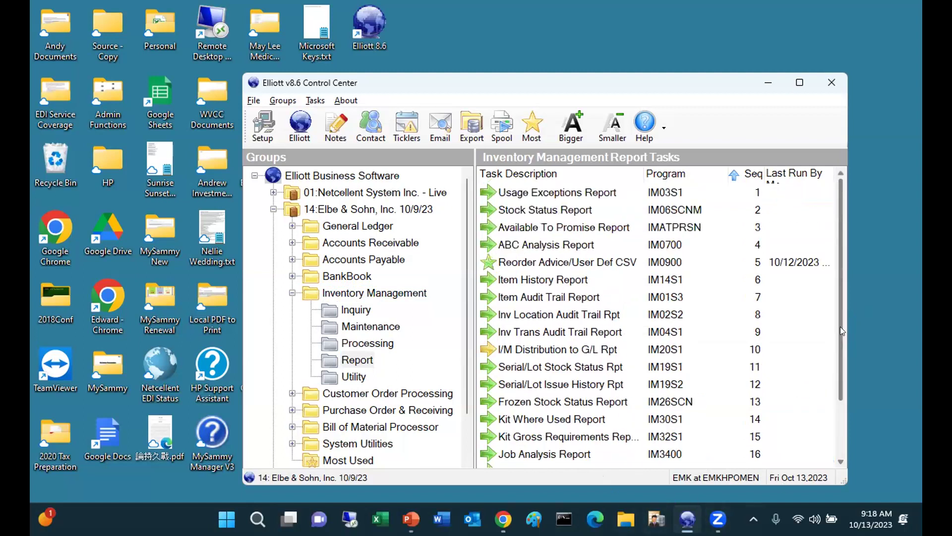
left_click(572, 262)
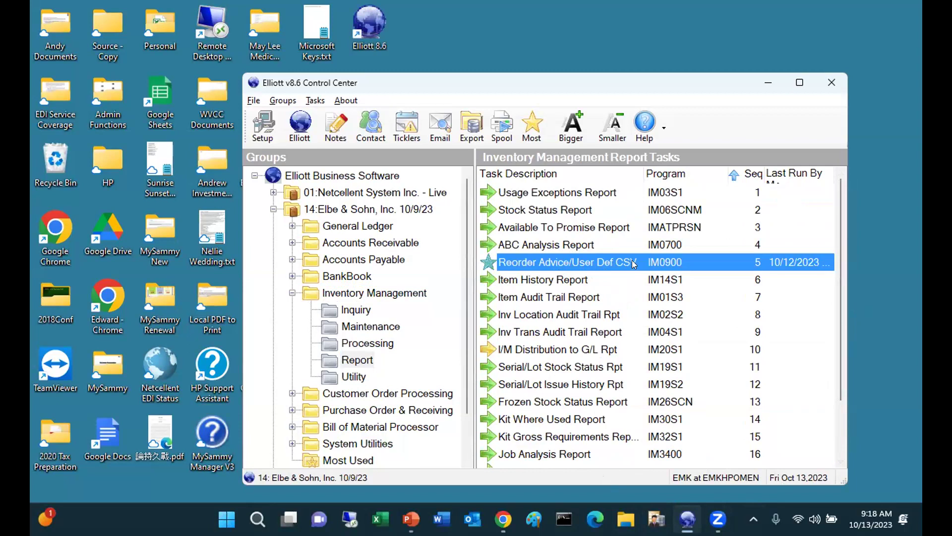
left_click_drag(839, 263, 840, 371)
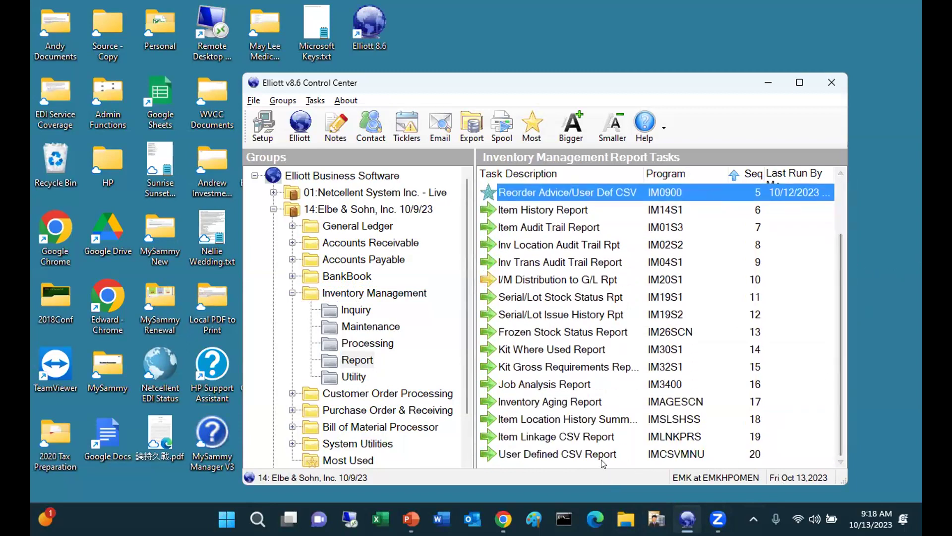
left_click(583, 456)
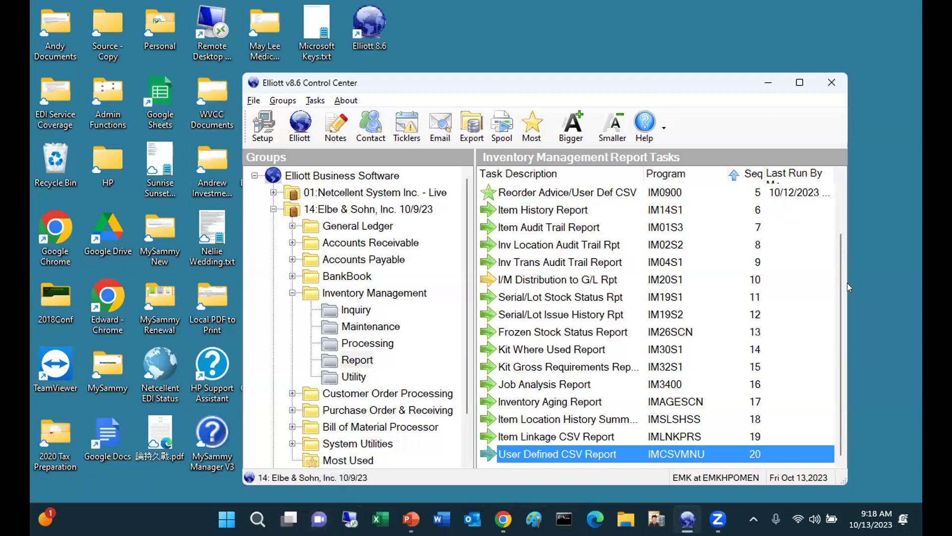
left_click_drag(839, 283, 836, 214)
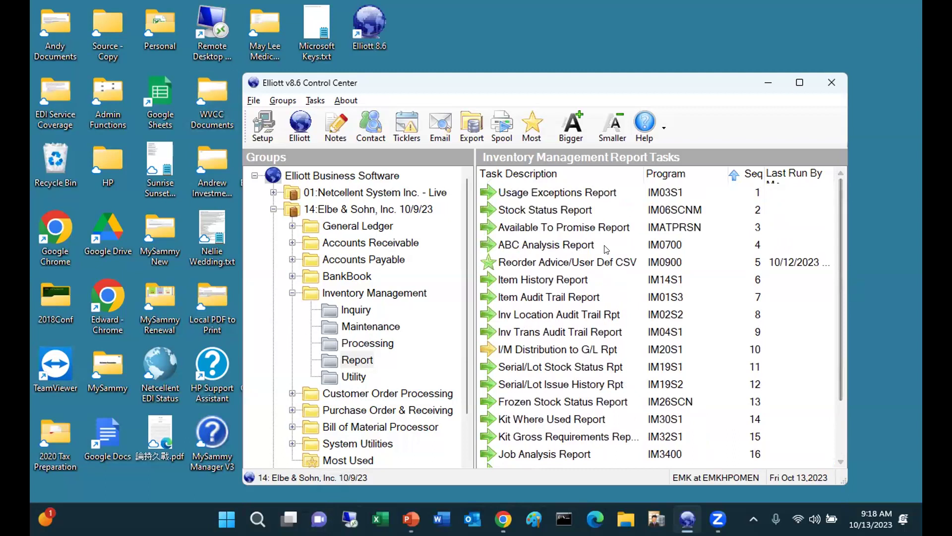
Step: Open Reorder Advice/User Def CSV for Elbe & Sohn, Inc. and go to its user defined CSV layout maintenance
left_click(595, 262)
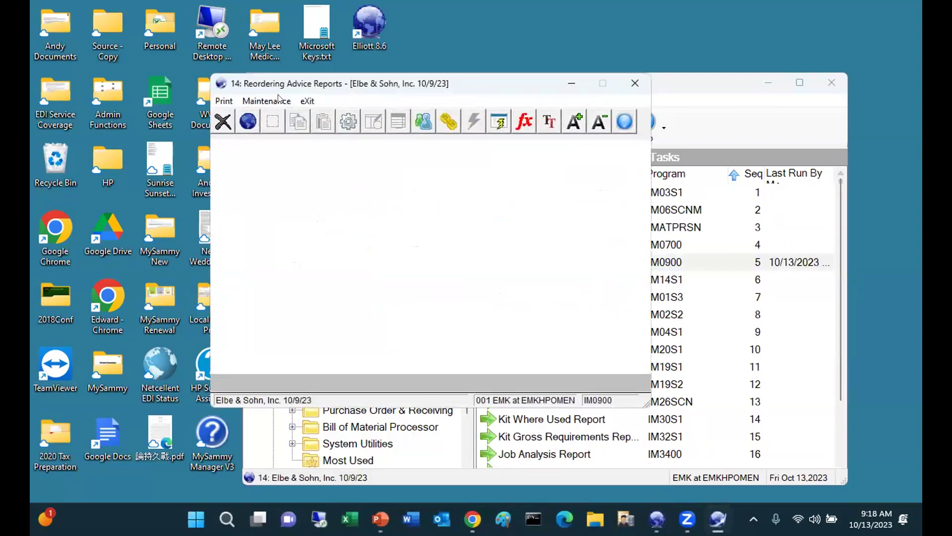
left_click(272, 106)
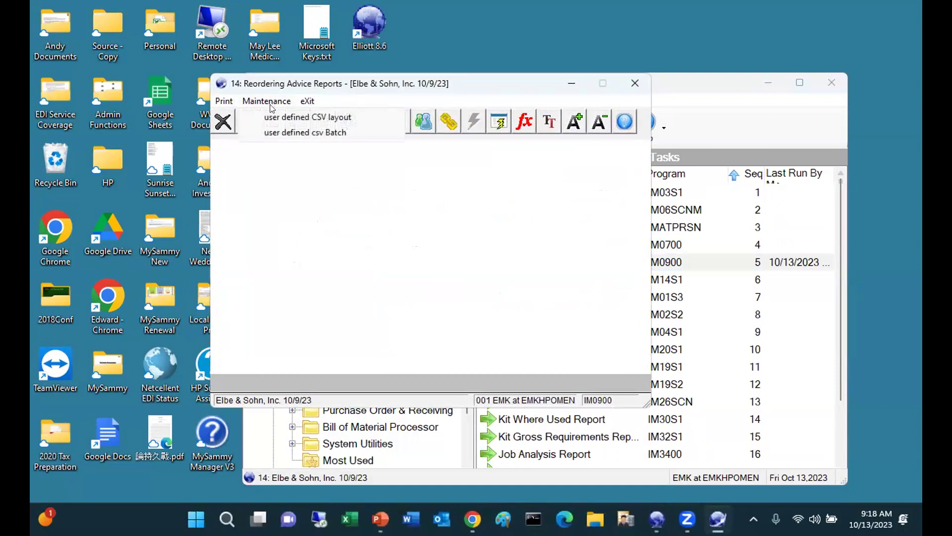
left_click(272, 117)
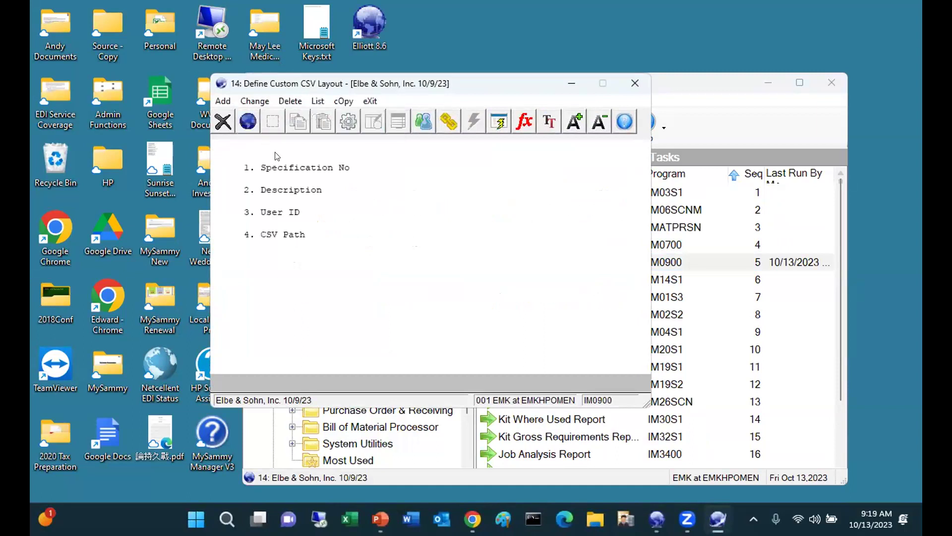
Step: Look up all existing custom CSV layout specifications, and leave the search without selecting one
left_click(260, 103)
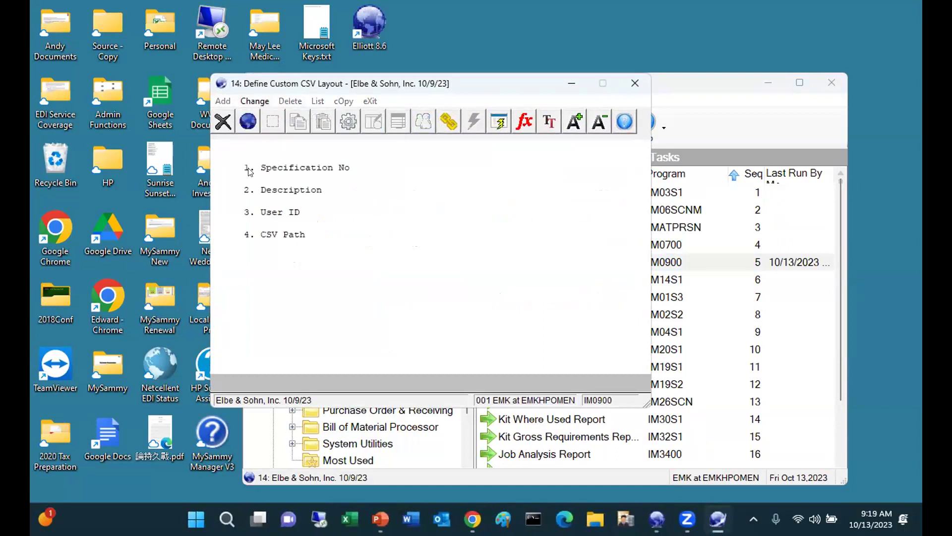
key("F7")
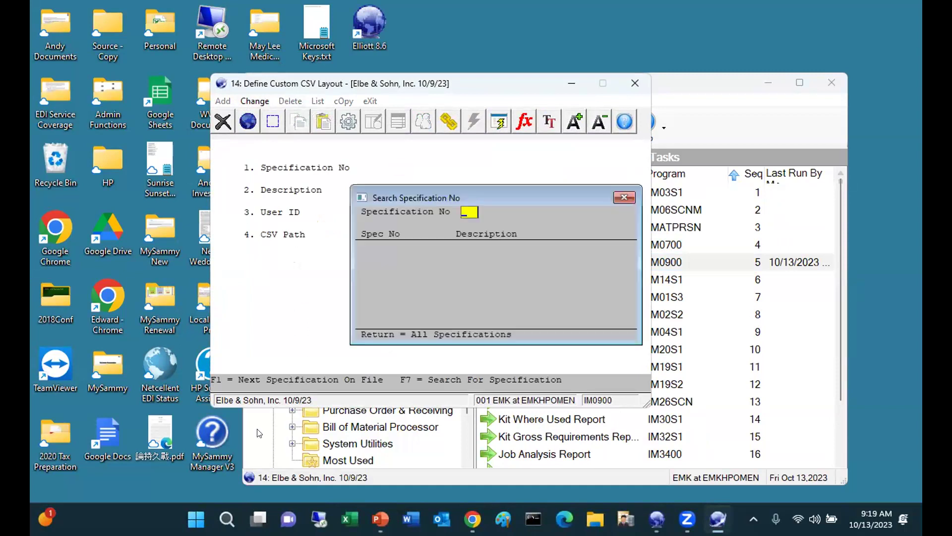
key("Return")
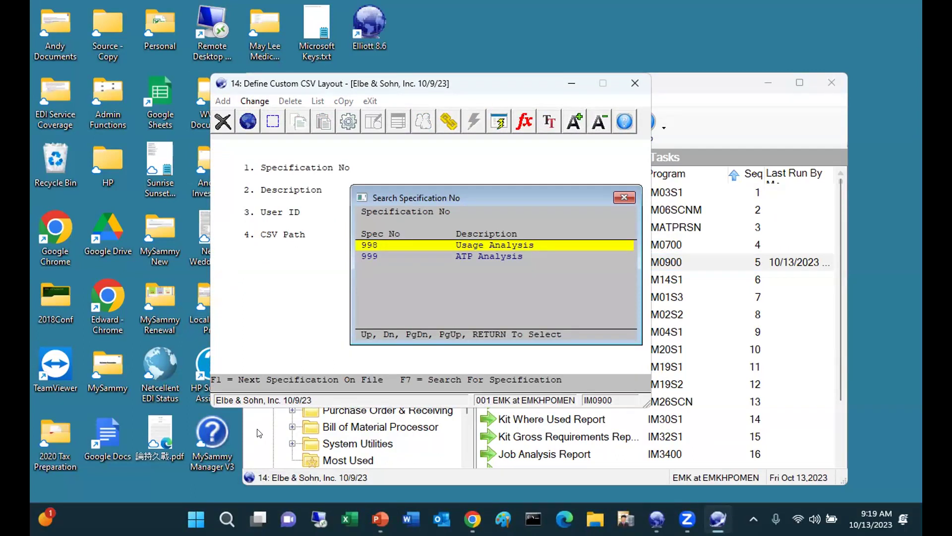
key("Escape")
key("Escape")
key("Escape")
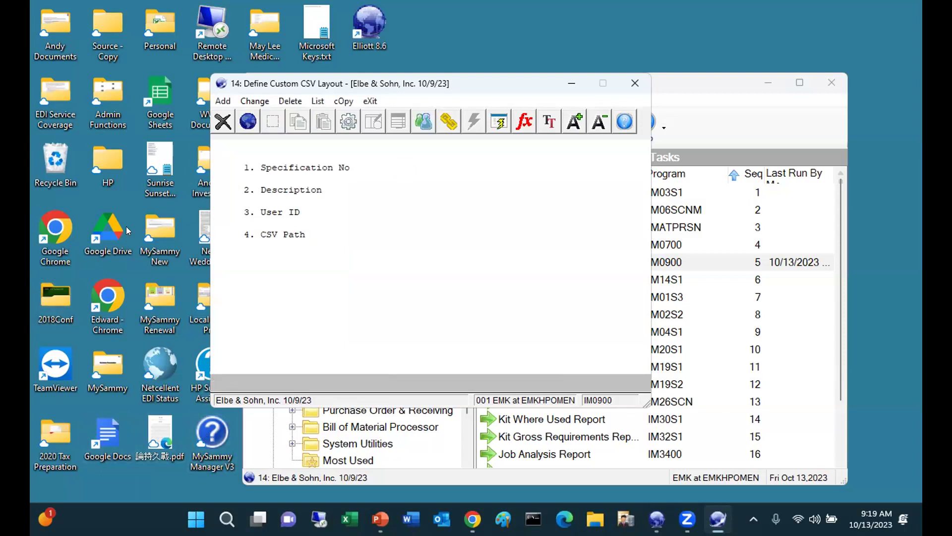
Step: Add CSV layout specification 1 with the description "Stock status Report" and make it available to all users
left_click(223, 100)
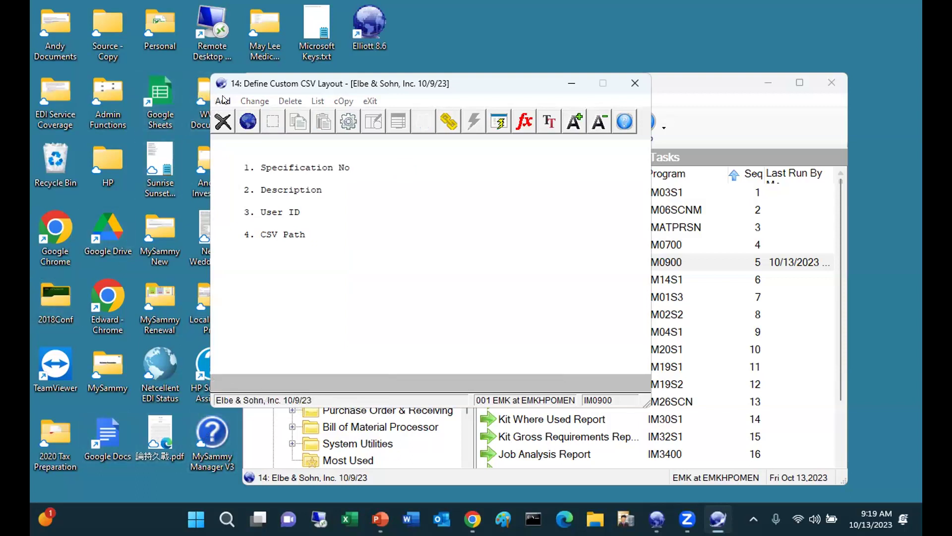
type("1")
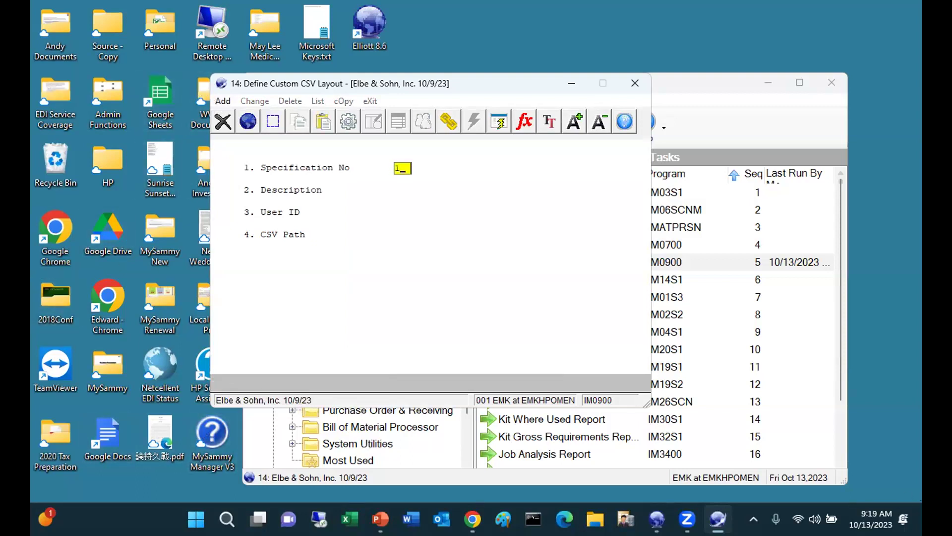
key("Return")
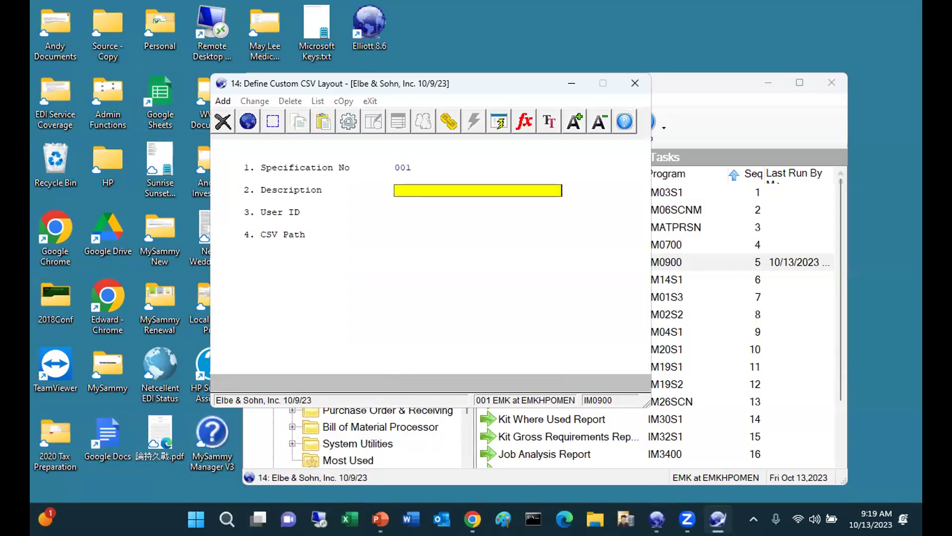
type("Stock status Rep")
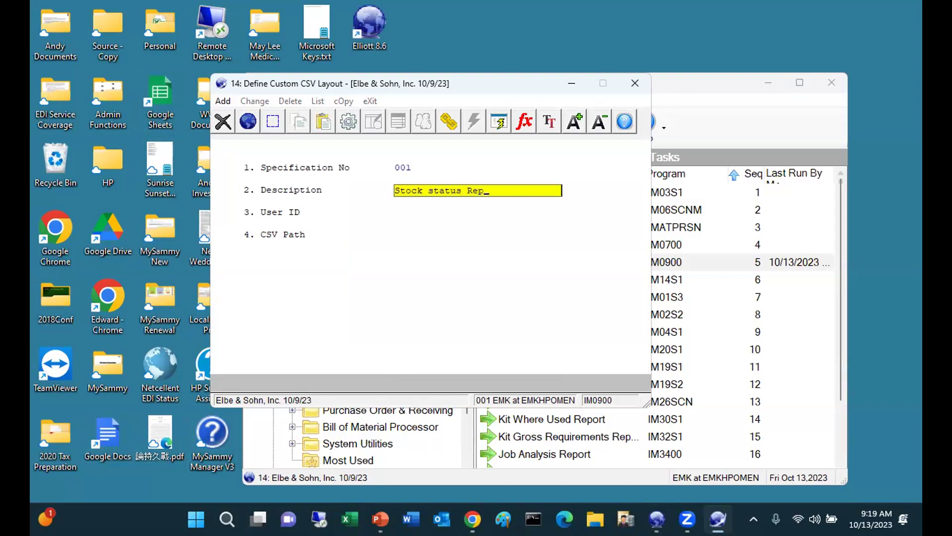
type("ort")
key("Return")
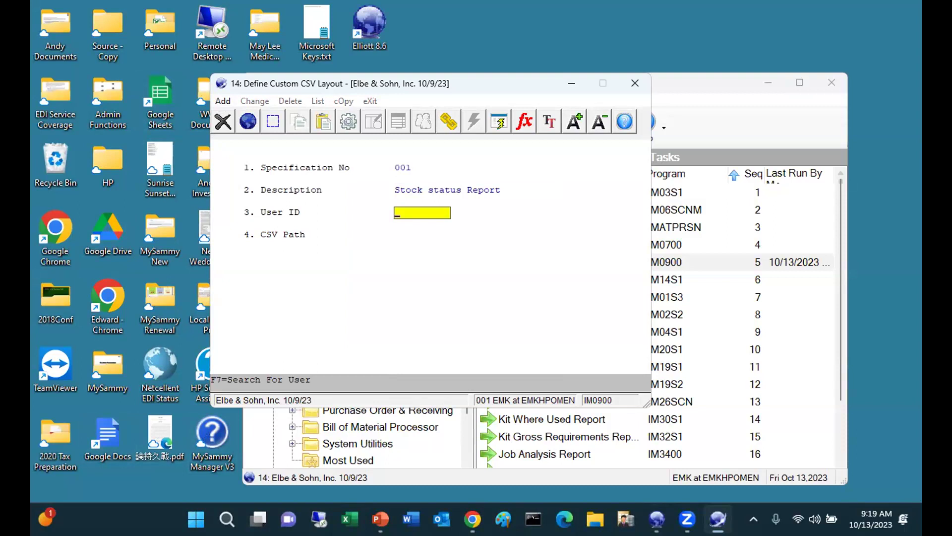
key("Return")
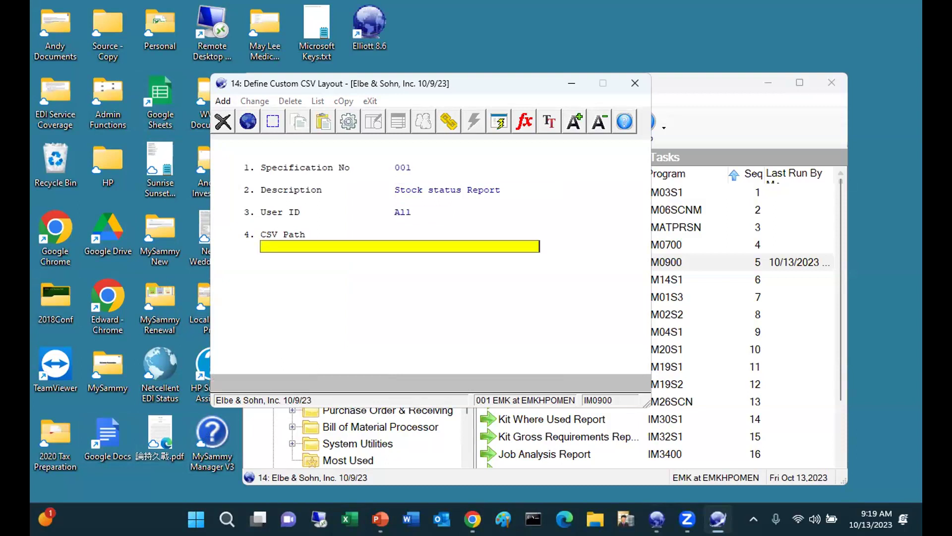
Step: Set the CSV path to M:\elliott8\reports\stock.csv and accept the specification header
type("c")
key("BackSpace")
type("M:\\elliott8\\reports\\")
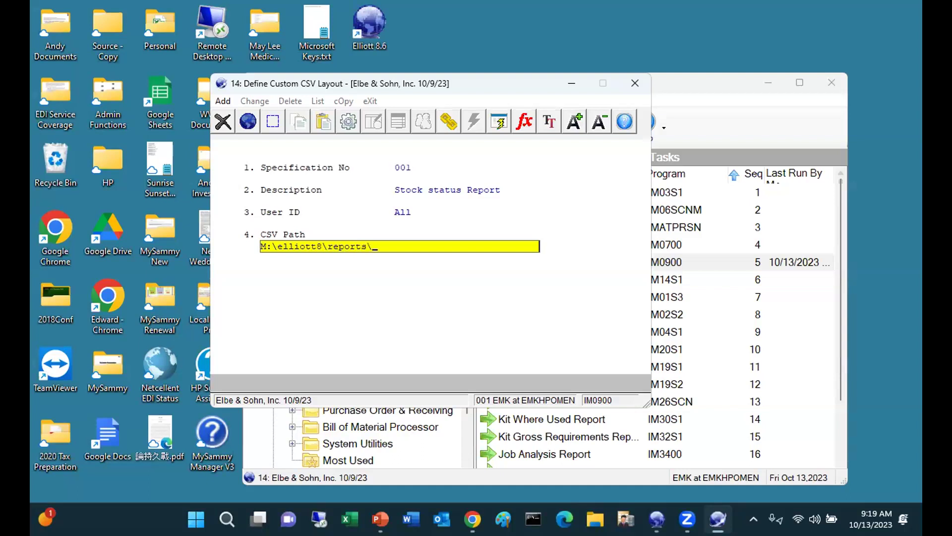
type("stock.csv")
key("Return")
key("Return")
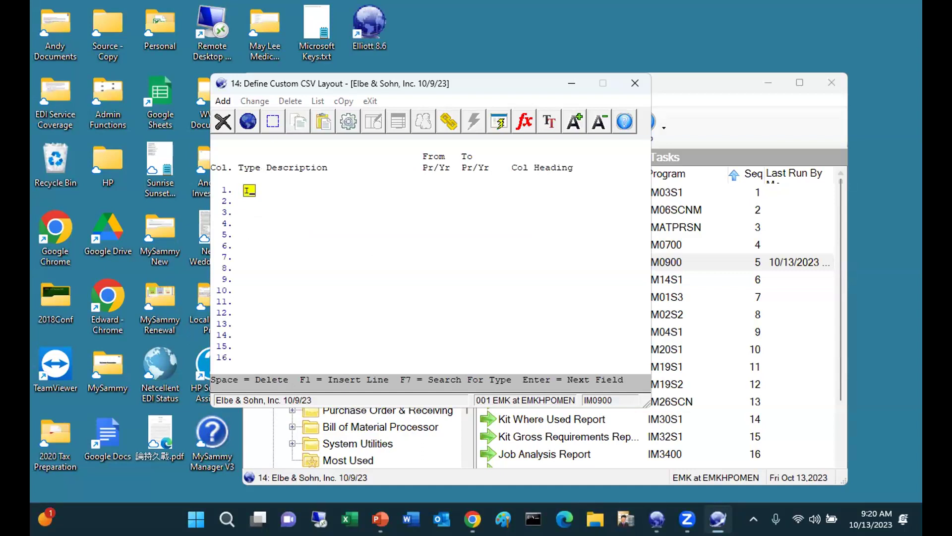
Step: Define columns 1 to 3 as Item Number (I), Description 1 (D1) and Description 2 (D2), keeping their default headings
key("Return")
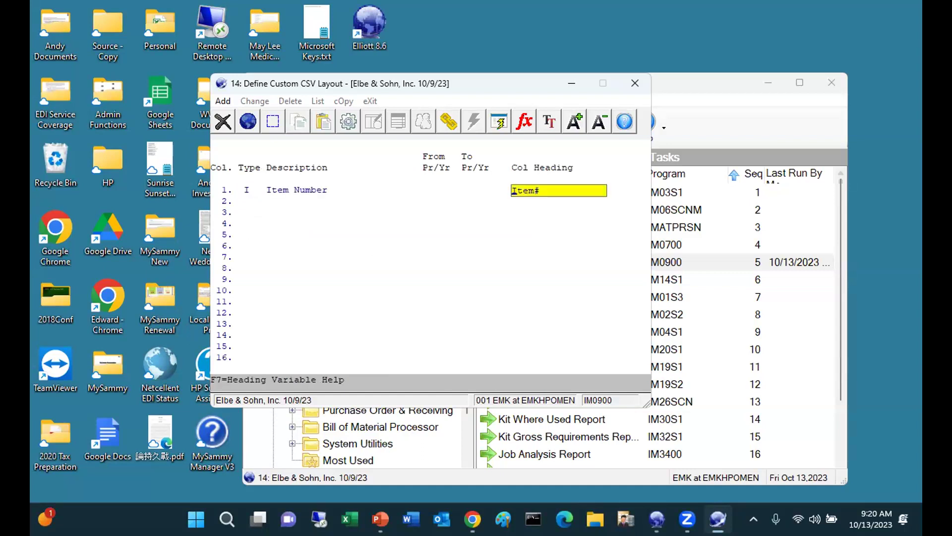
key("Return")
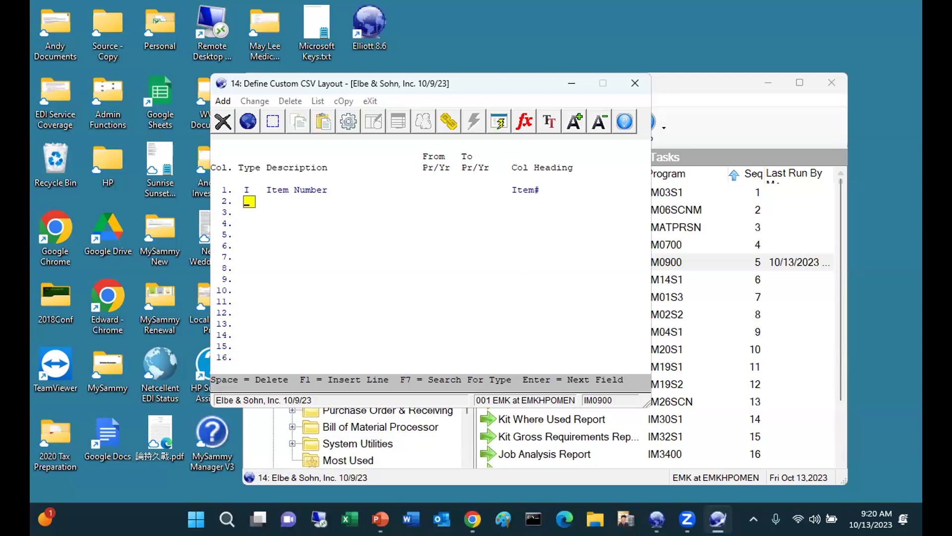
type("D1")
key("Return")
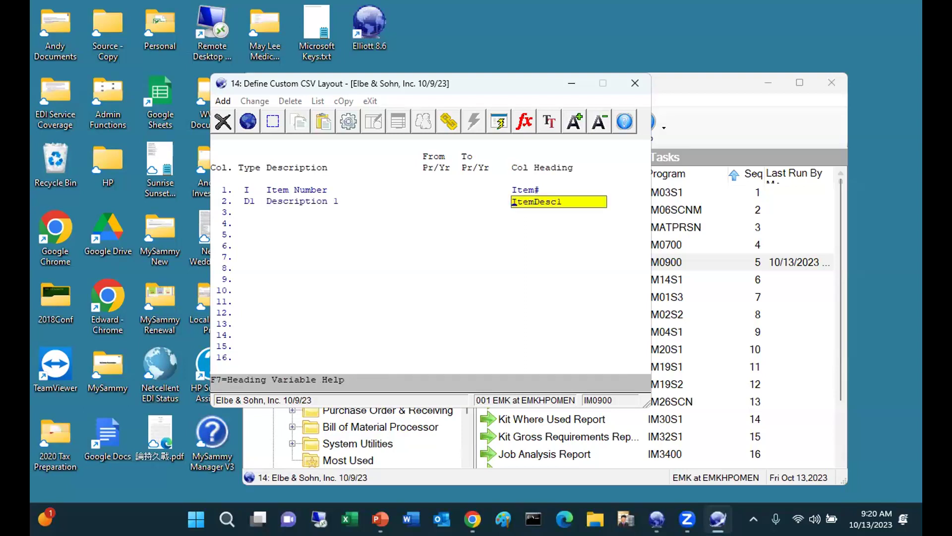
key("Return")
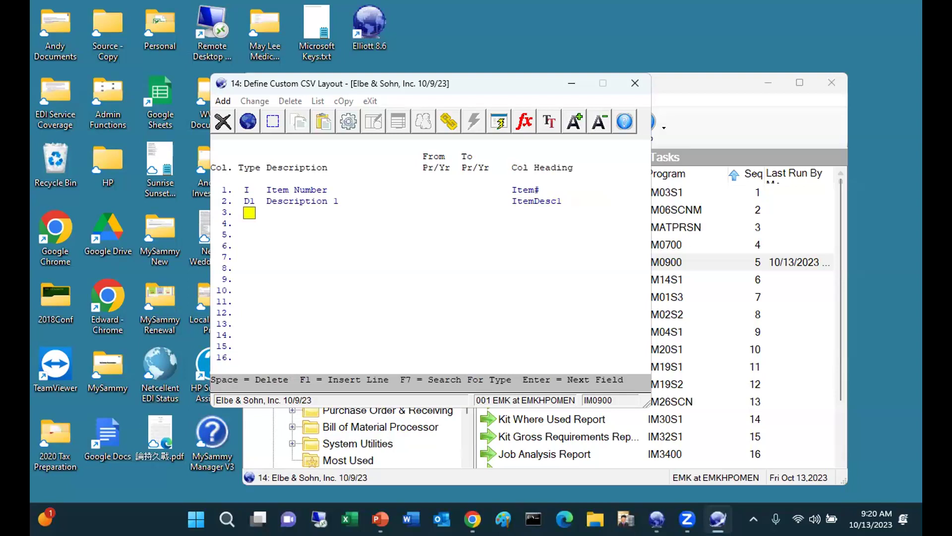
type("D2")
key("Return")
key("Return")
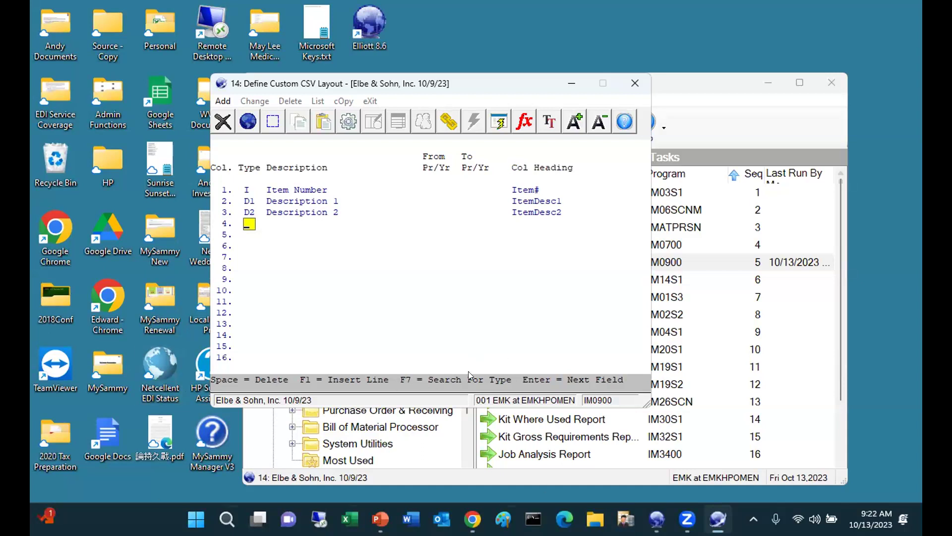
mouse_move(46, 518)
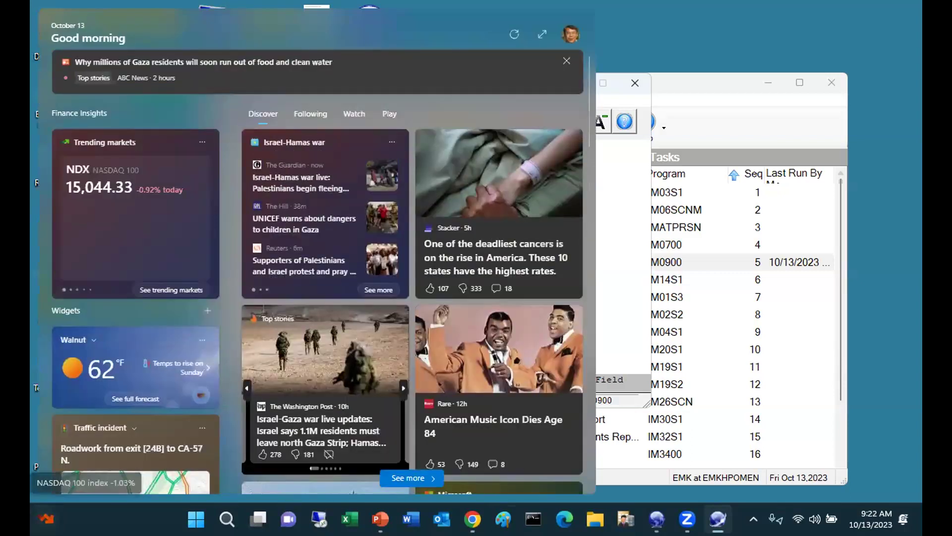
left_click(648, 335)
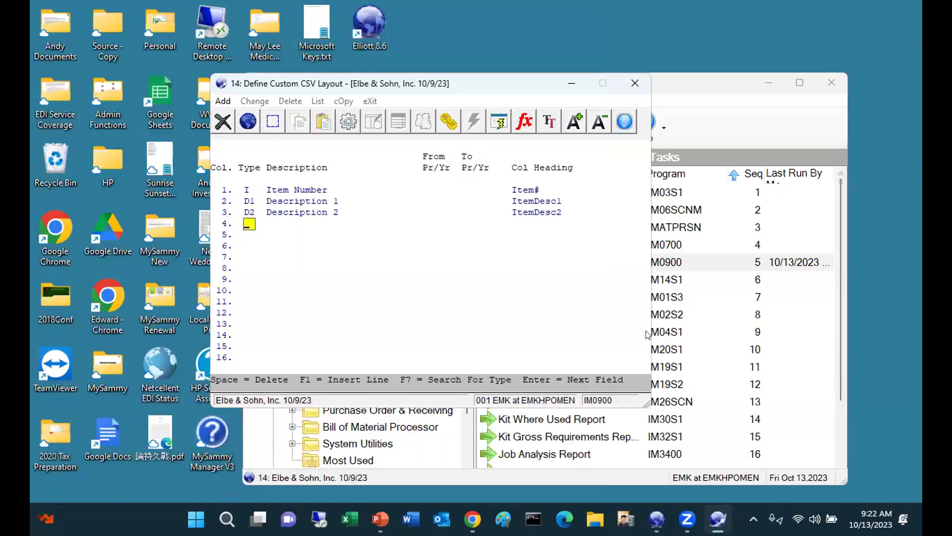
Step: Find the QH type, Qty On Hand, in the column type list and use it for column 4
key("F7")
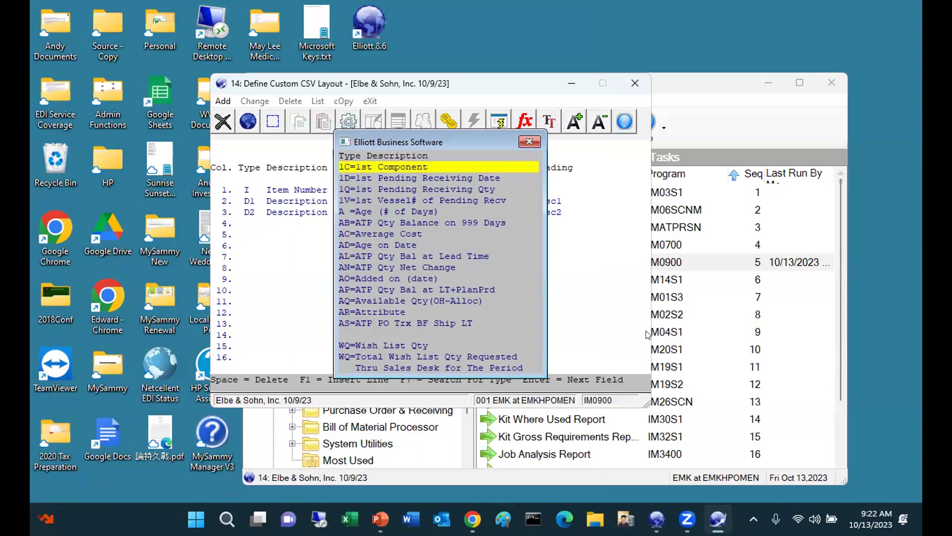
key("Page_Down")
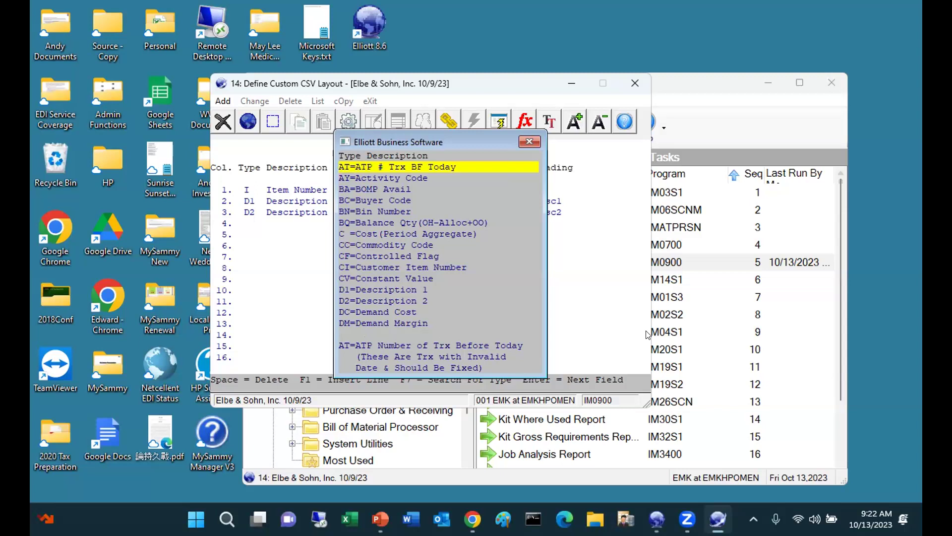
key("q")
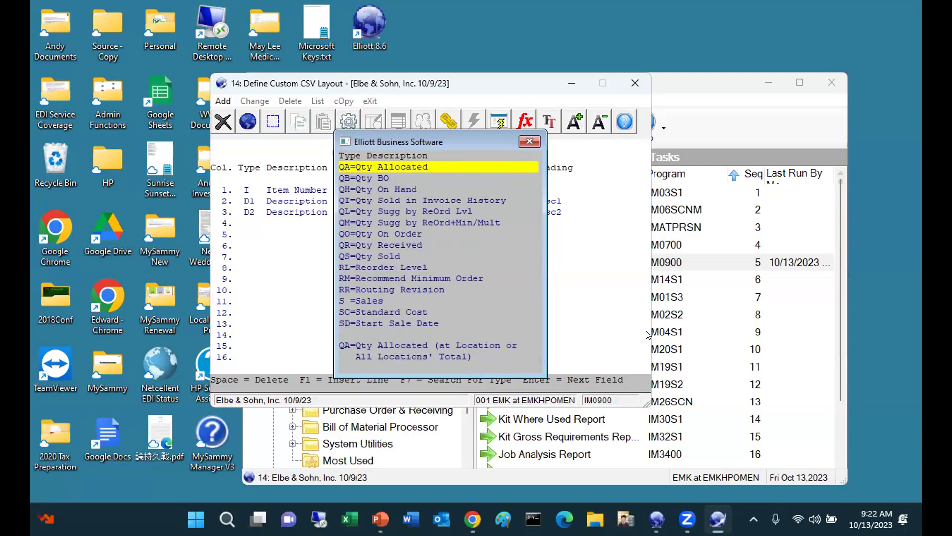
key("Down")
key("Down")
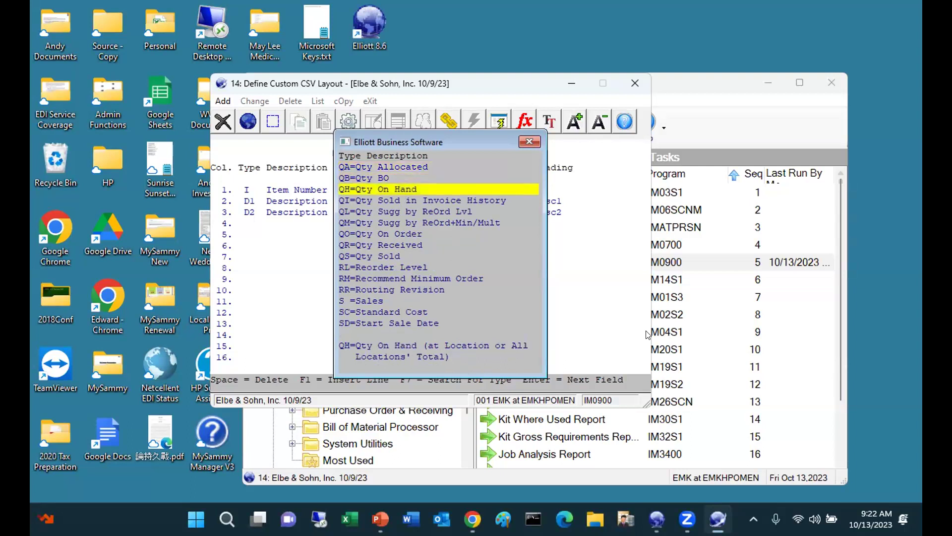
key("Return")
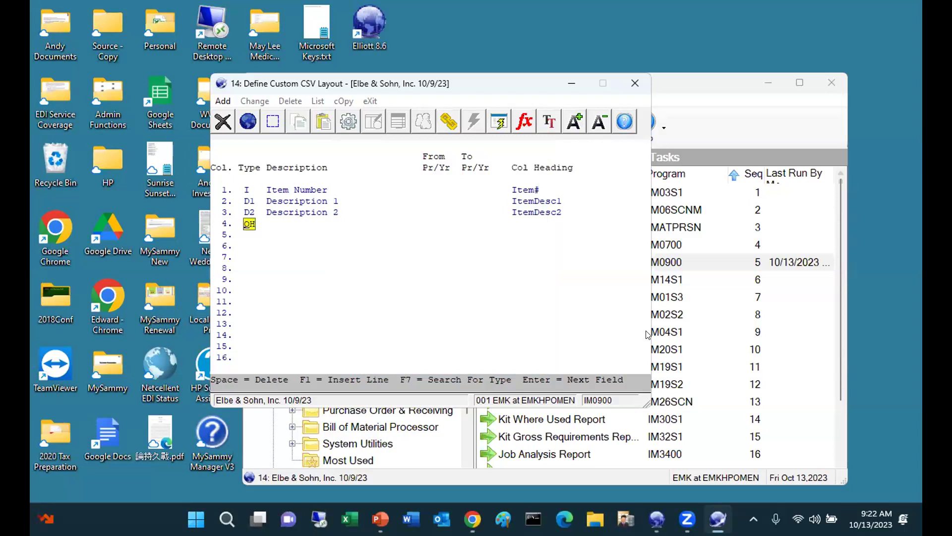
key("Return")
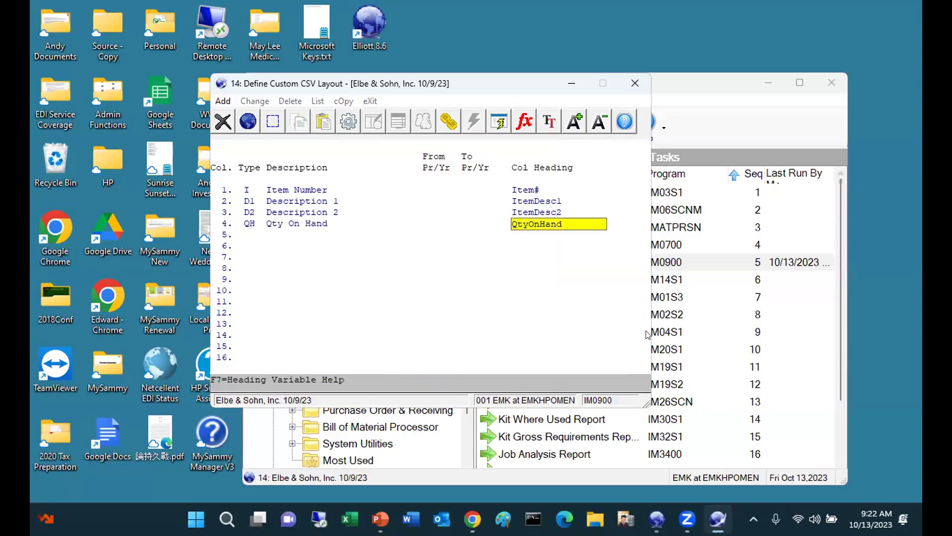
Step: Shorten the heading of the Qty On Hand column to QtyOH
key("Right")
key("Right")
key("Right")
key("Right")
type("H")
key("Delete")
key("Delete")
key("Delete")
key("Delete")
key("Return")
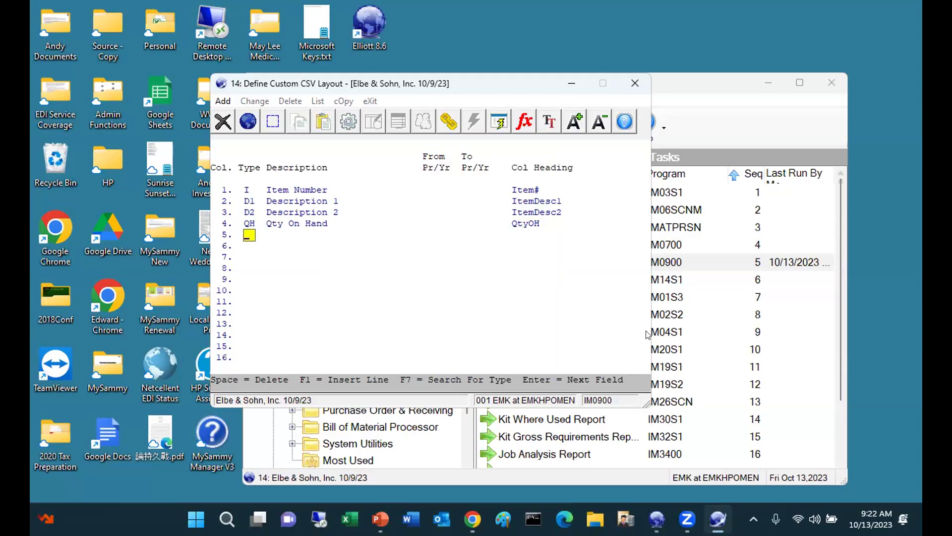
Step: Define column 5 as Qty Allocated (QA) from the type list, with the heading Alloc
key("F7")
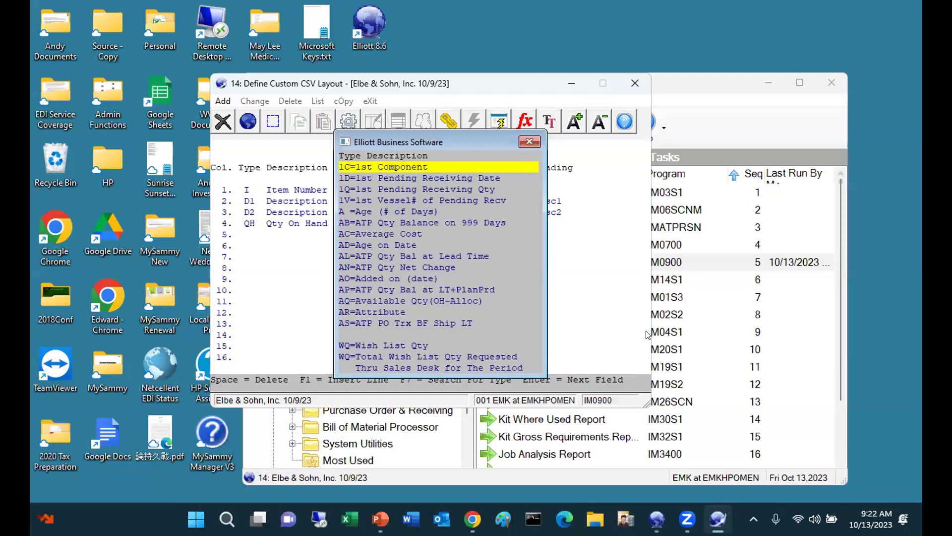
key("q")
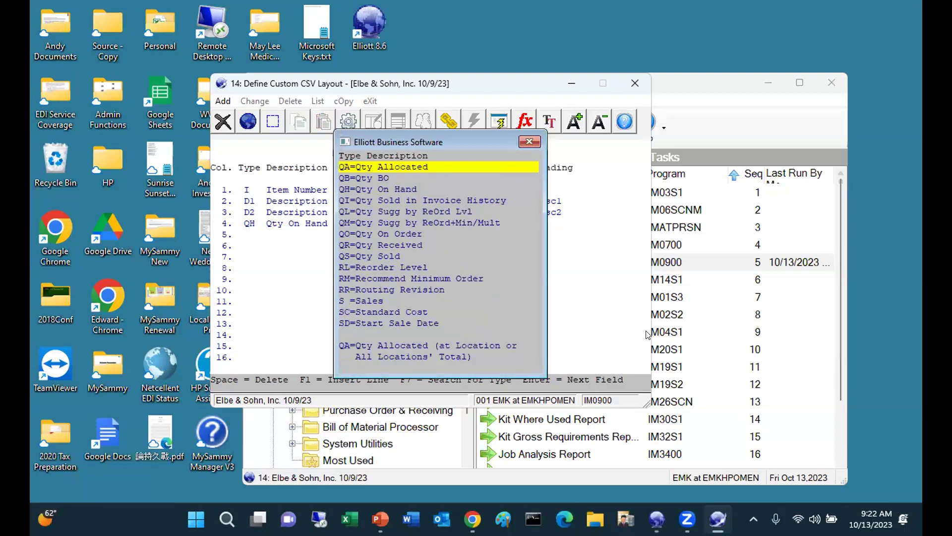
key("Return")
key("Return")
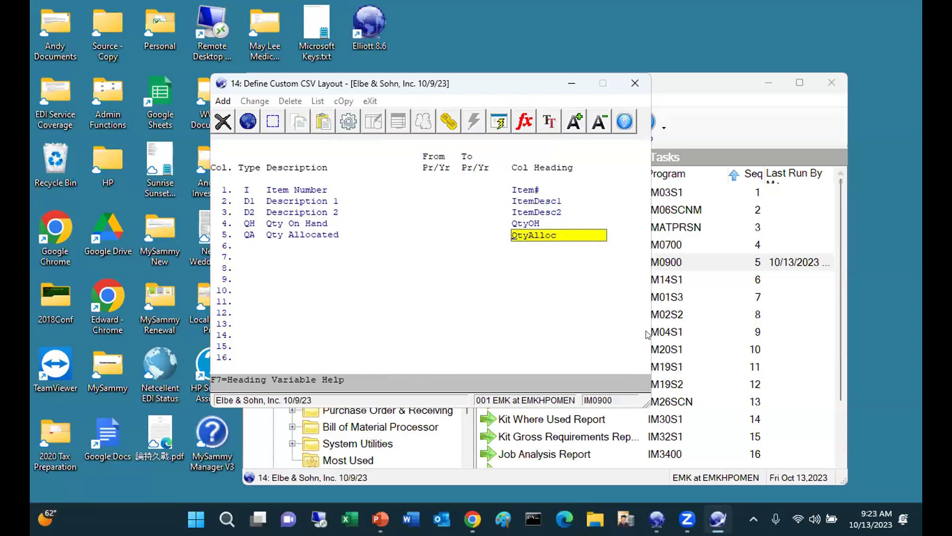
key("Delete")
key("Delete")
key("Delete")
key("Return")
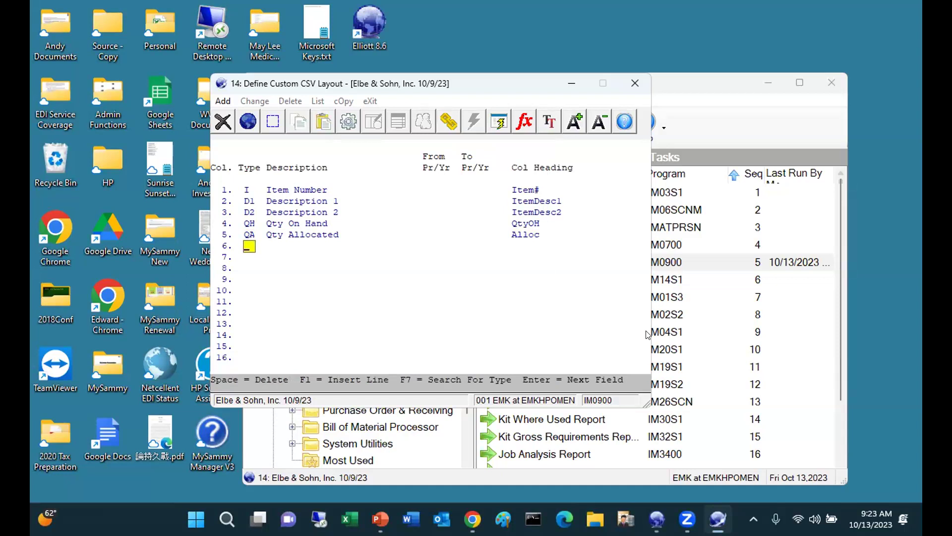
Step: Pick Qty On Order (QO) from the type list for column 6
key("F7")
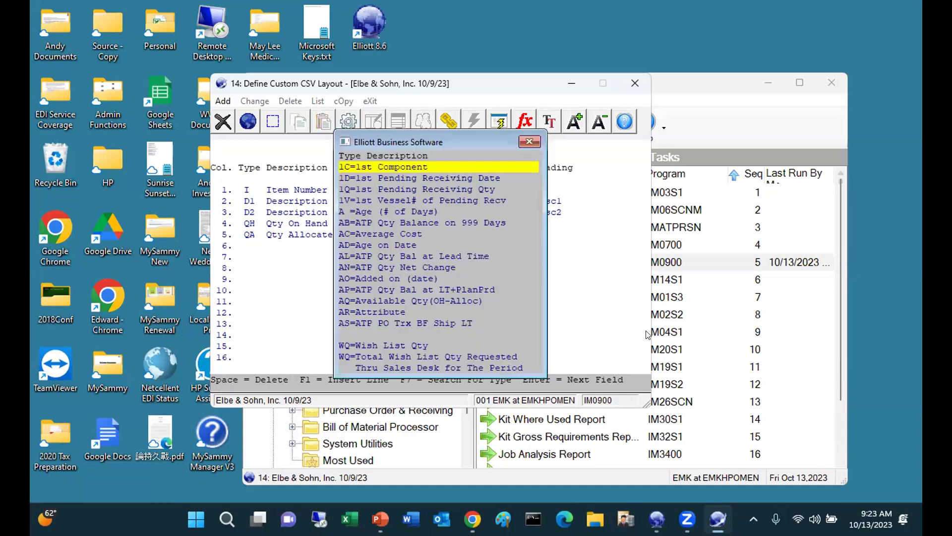
key("q")
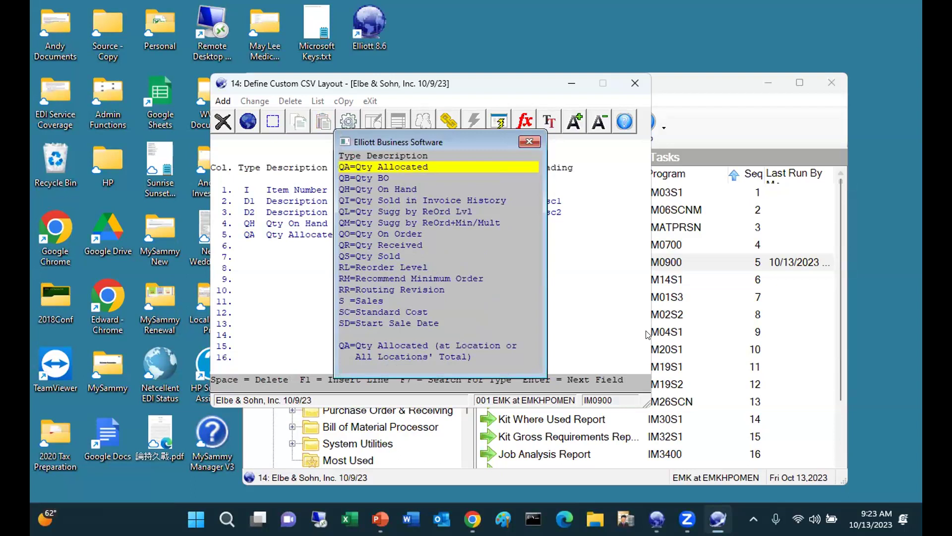
key("Down")
key("Down")
key("Down")
key("Down")
key("Down")
key("Down")
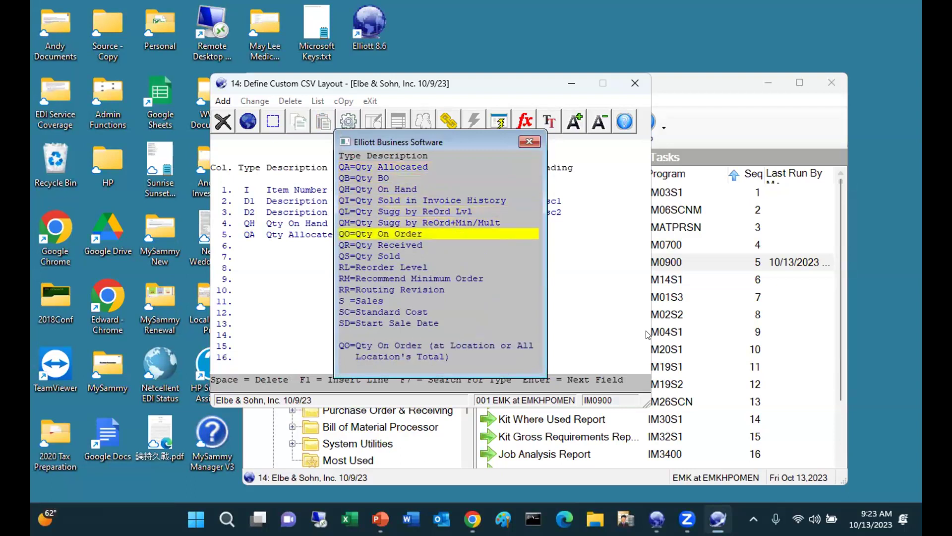
key("Return")
key("Return")
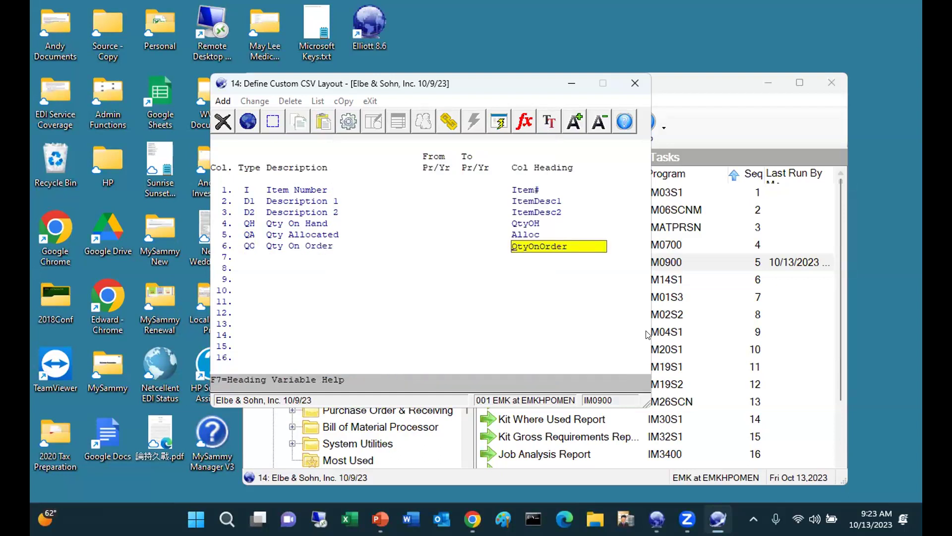
Step: Shorten the heading of the Qty On Order column to OnOrd
key("Delete")
key("Delete")
key("Delete")
key("Right")
key("Right")
key("Right")
key("Right")
key("Right")
key("Right")
key("BackSpace")
key("BackSpace")
key("Return")
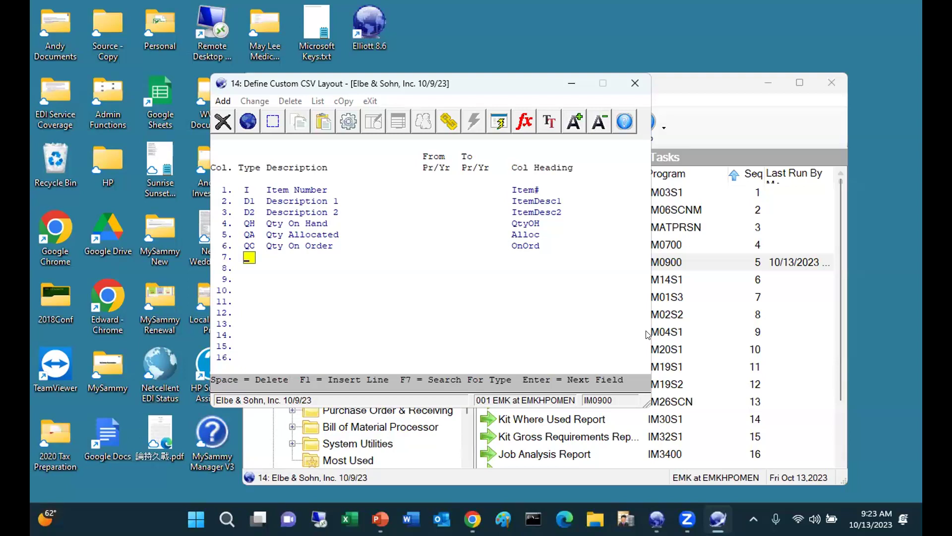
Step: Define column 7 as Standard Cost (SC) from the type list, with the heading StdCst
key("F7")
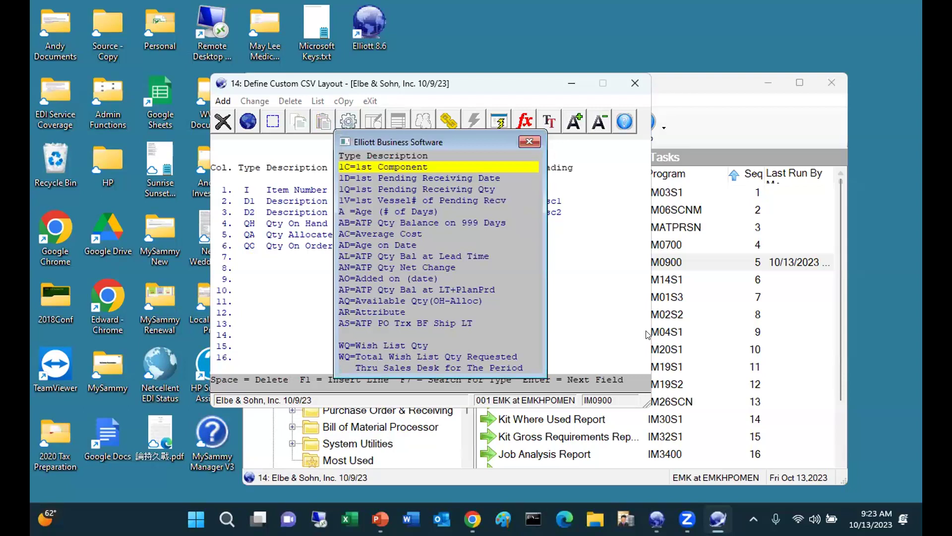
key("s")
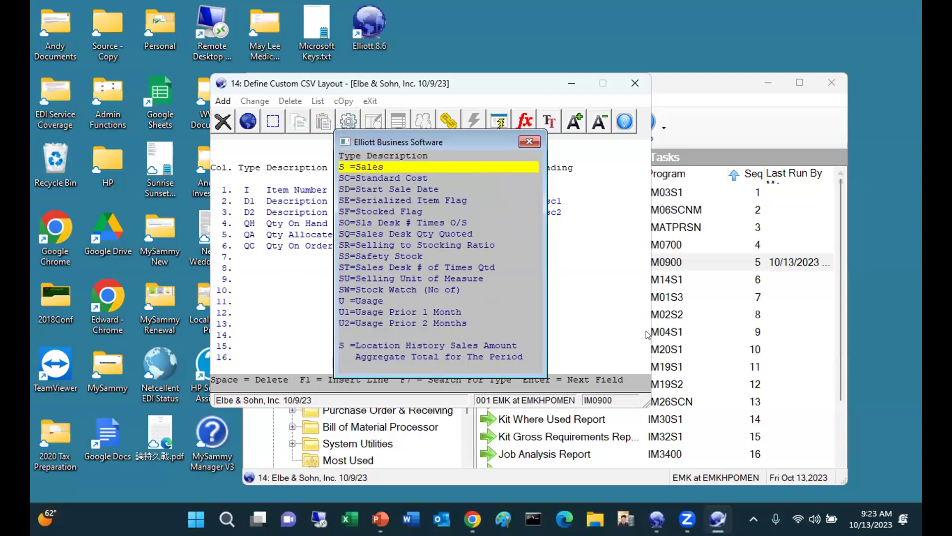
key("Down")
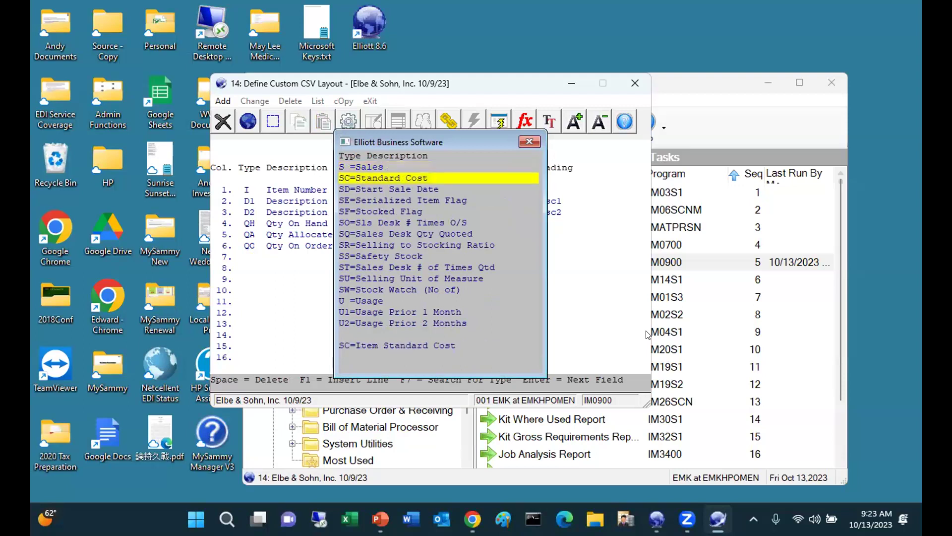
key("Return")
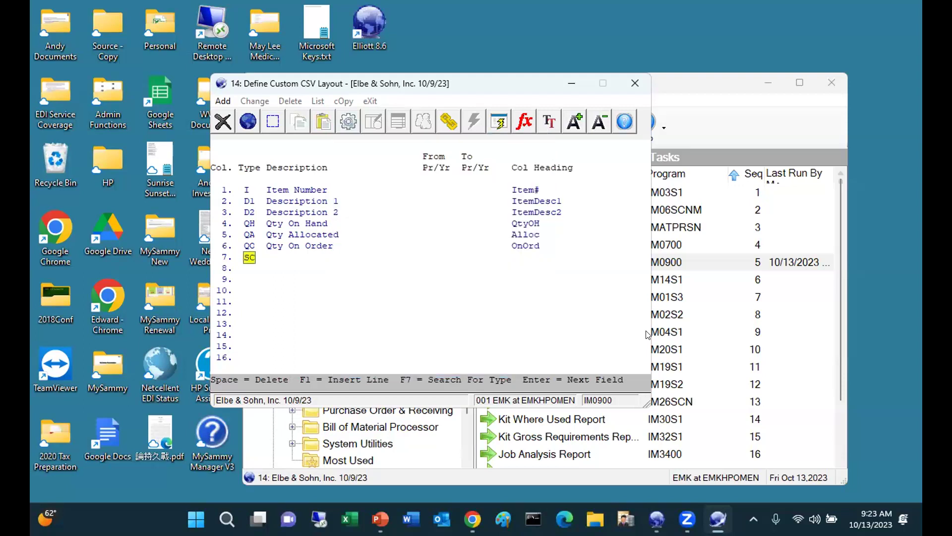
key("Return")
key("Return")
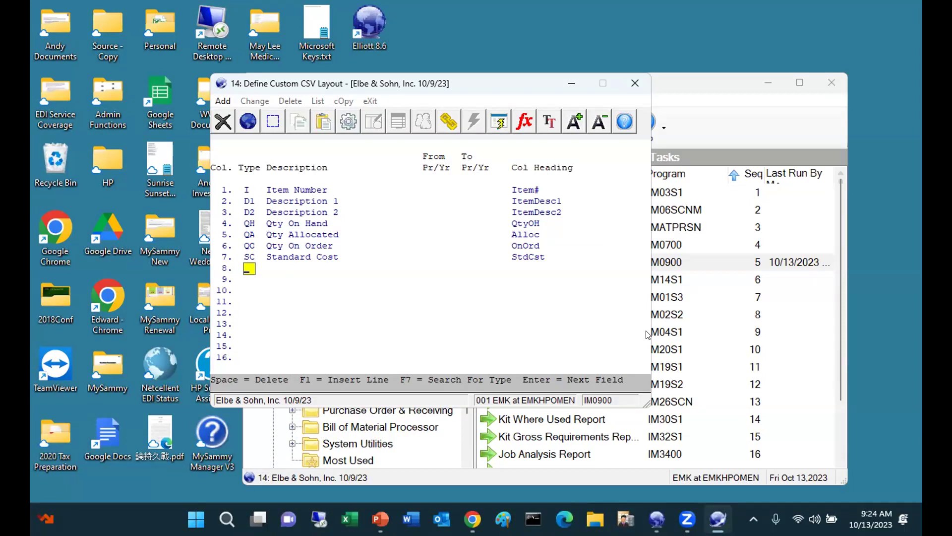
Step: Define column 8 as a Formula (F) column calculating C4*C7, with the heading ExtCost
key("F7")
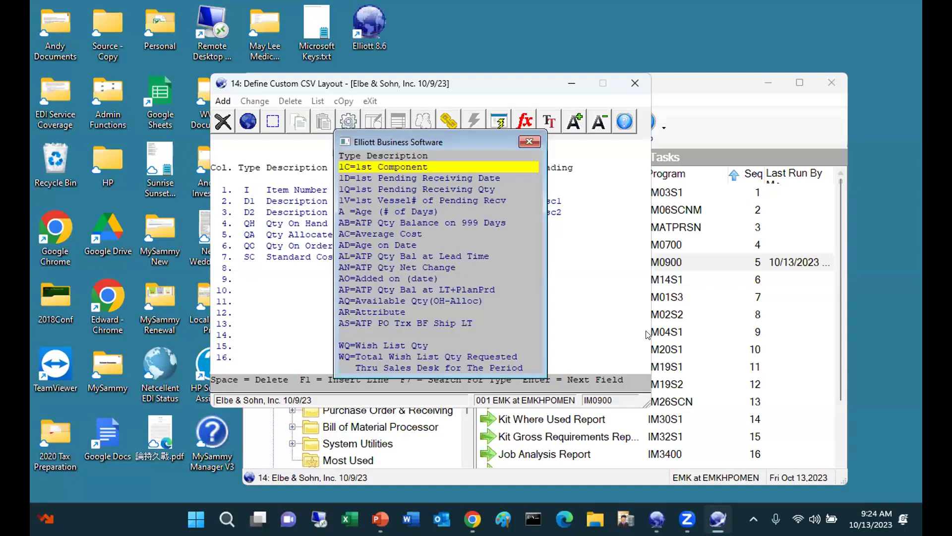
key("f")
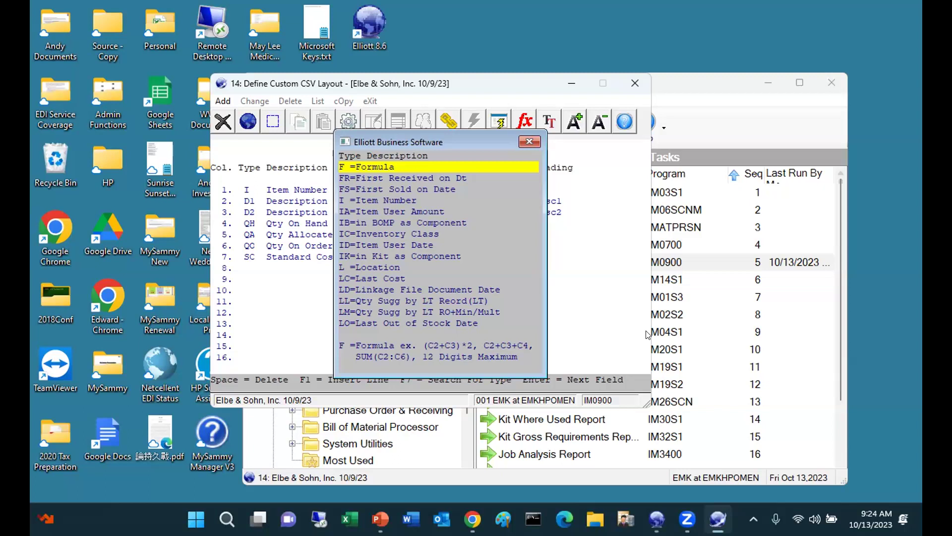
key("Return")
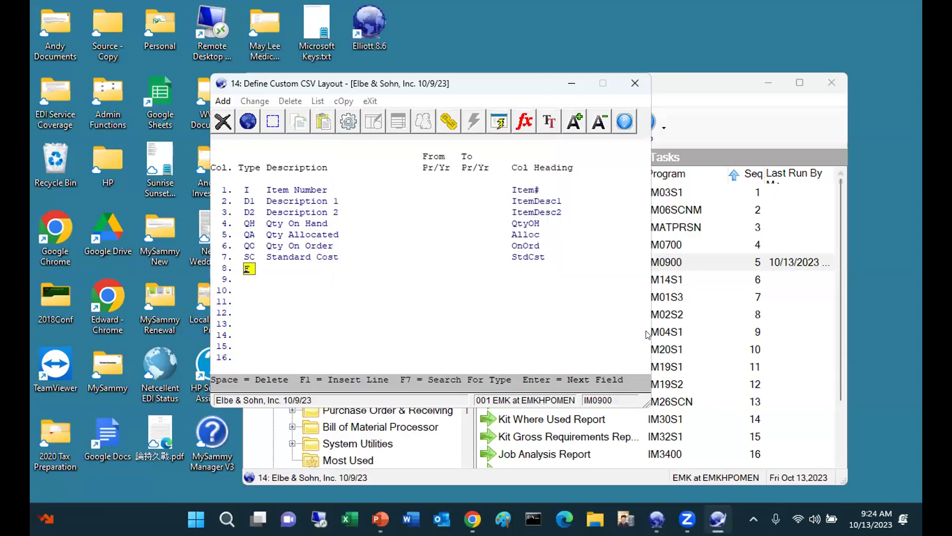
key("Return")
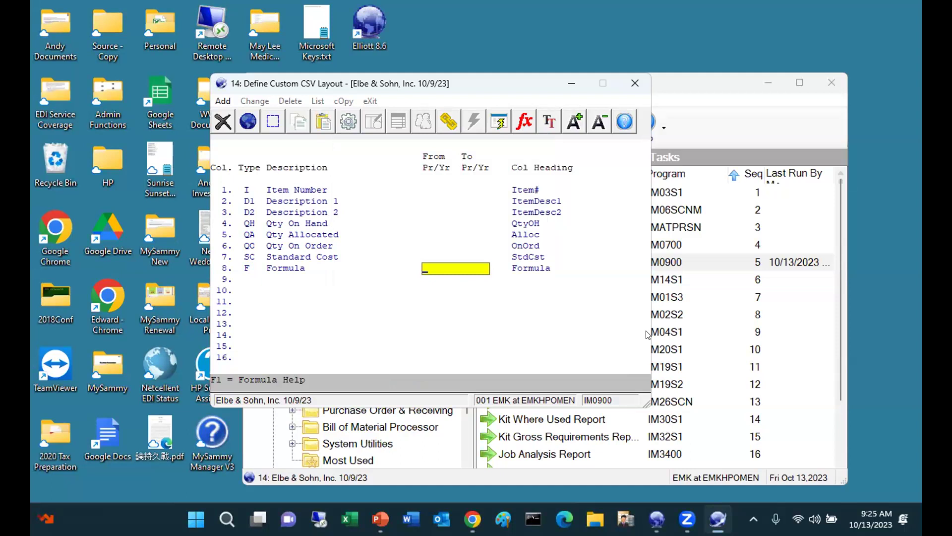
type("C4*C7")
key("Return")
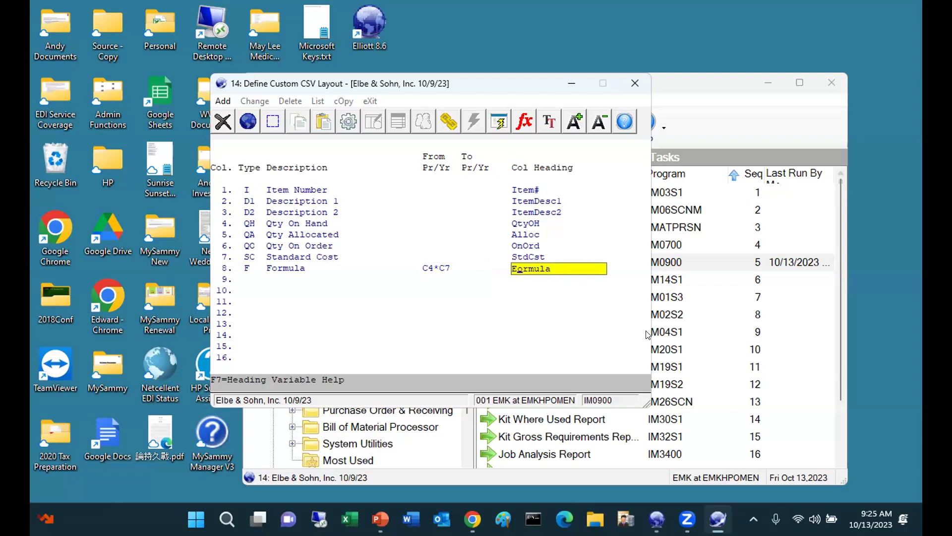
type("ExtCost")
key("Return")
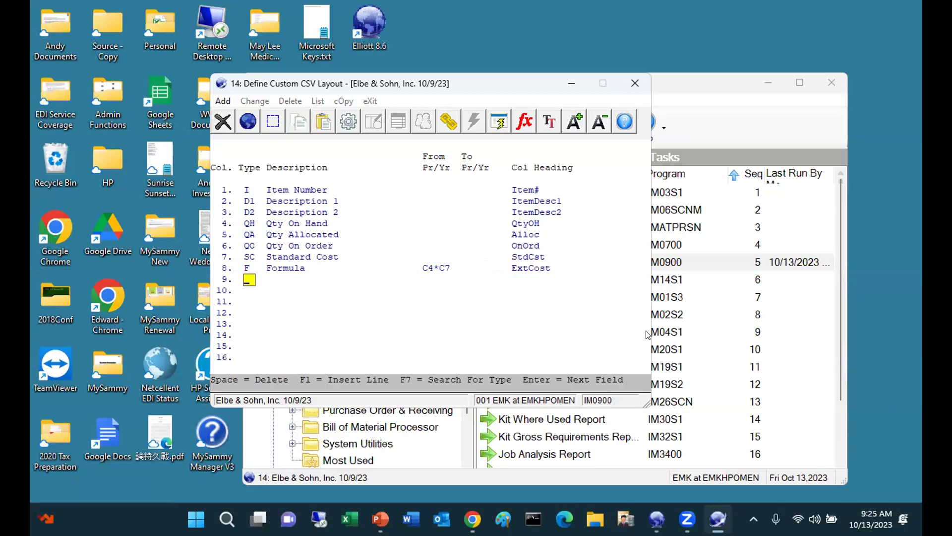
Step: Finish the column list, save the specification and leave the custom CSV layout definition
key("Return")
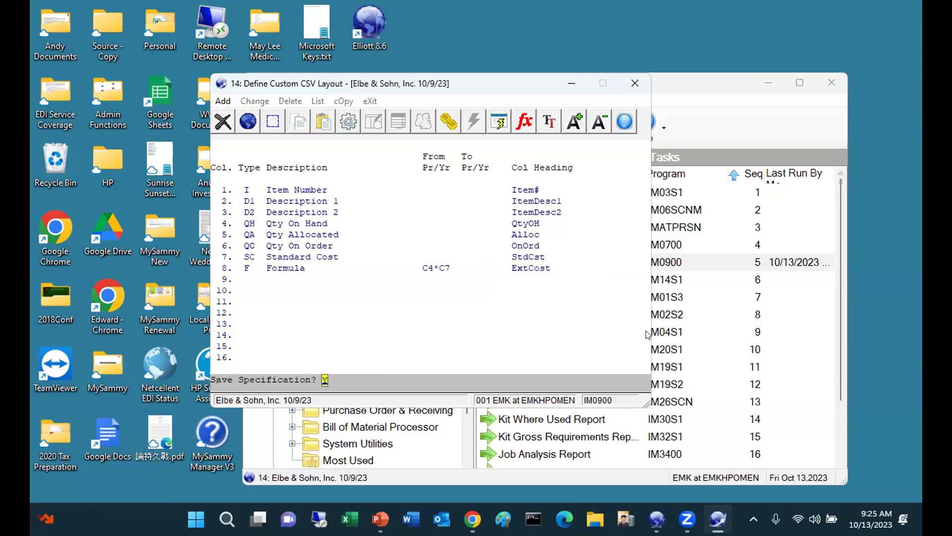
key("Return")
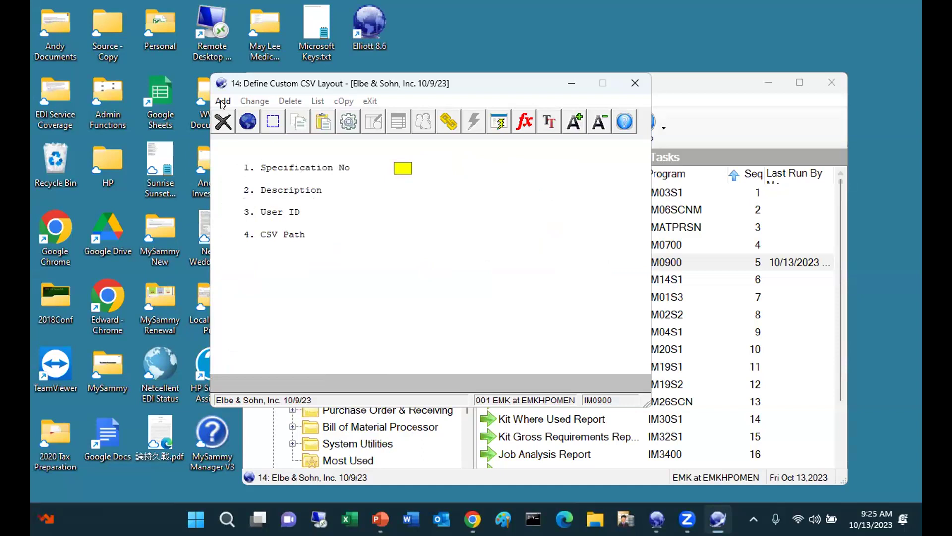
key("Escape")
key("Escape")
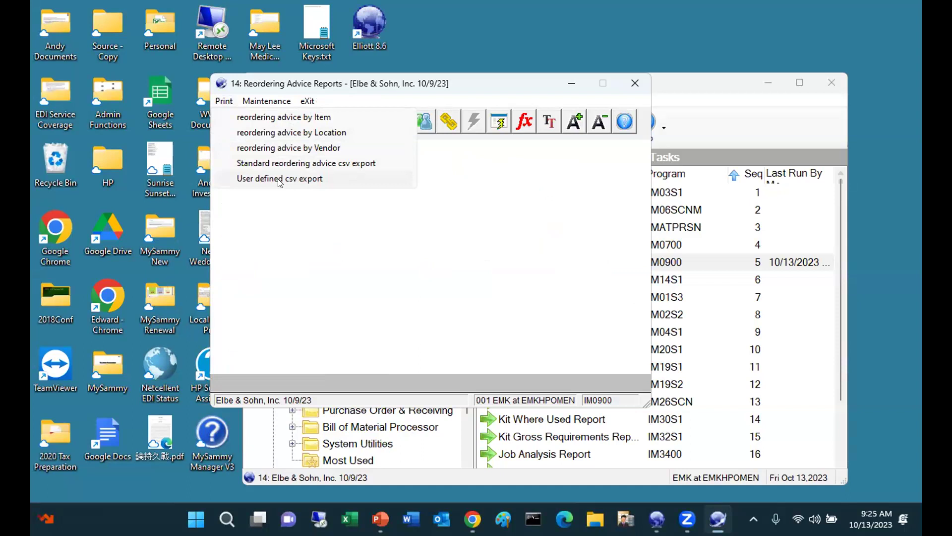
Step: Start a user defined CSV export and look up specification 1, Stock status Report, to run
left_click(279, 179)
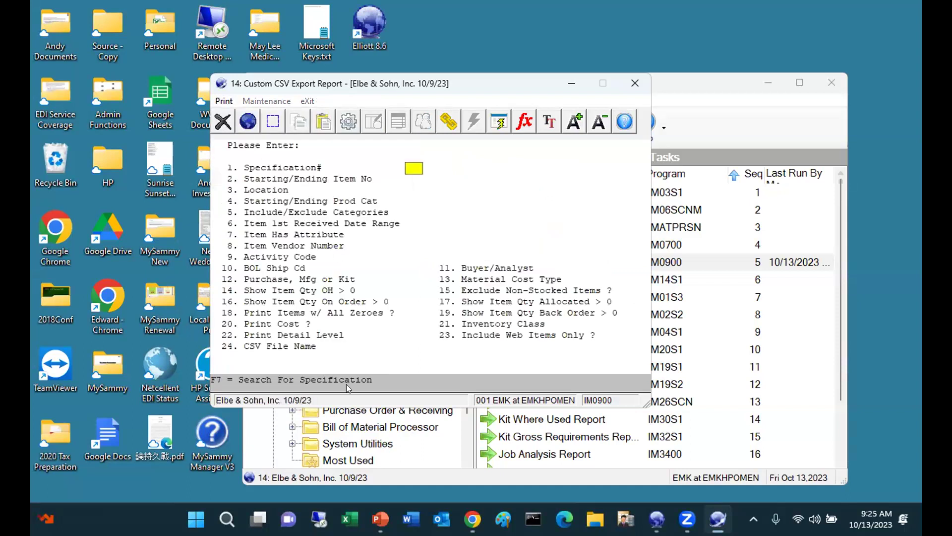
mouse_move(380, 519)
key("F7")
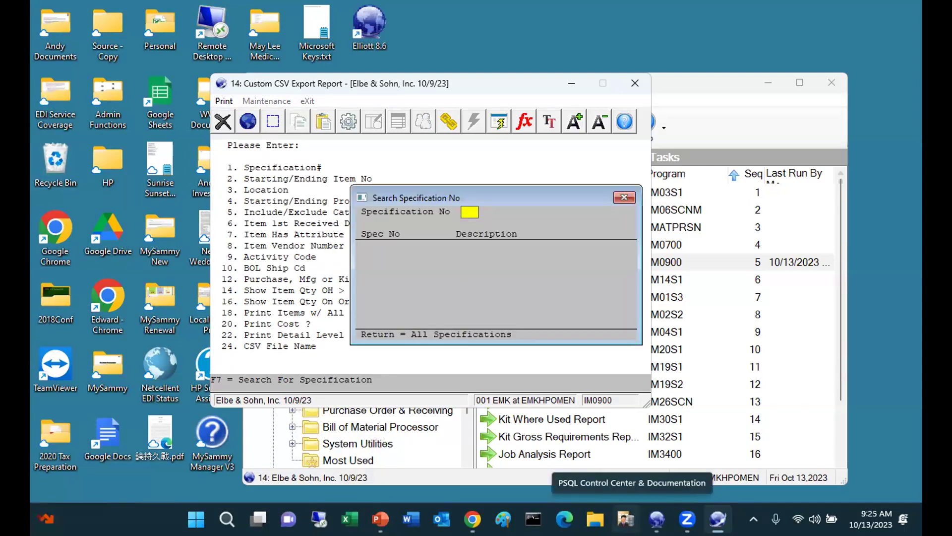
key("Return")
key("Return")
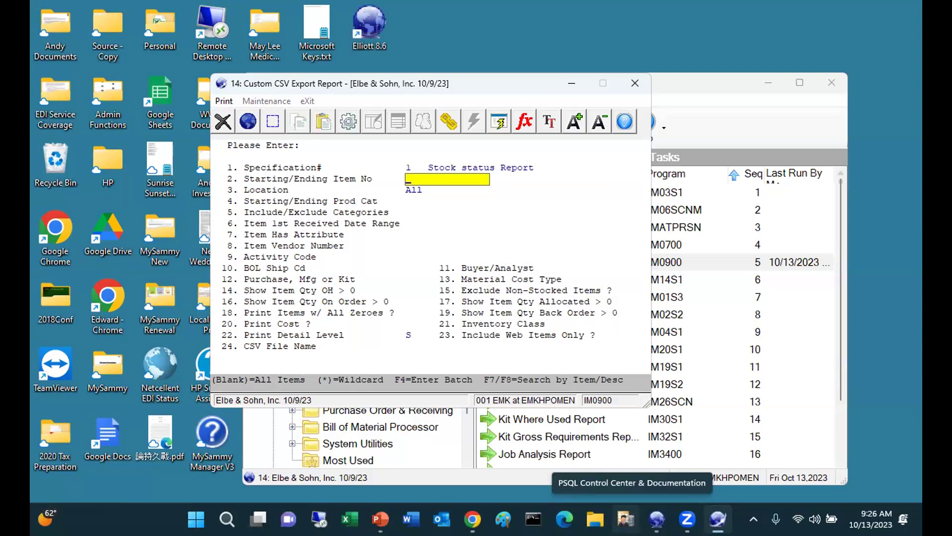
Step: Include all items and limit the product category range to U95 through U95, with no include/exclude categories
key("Return")
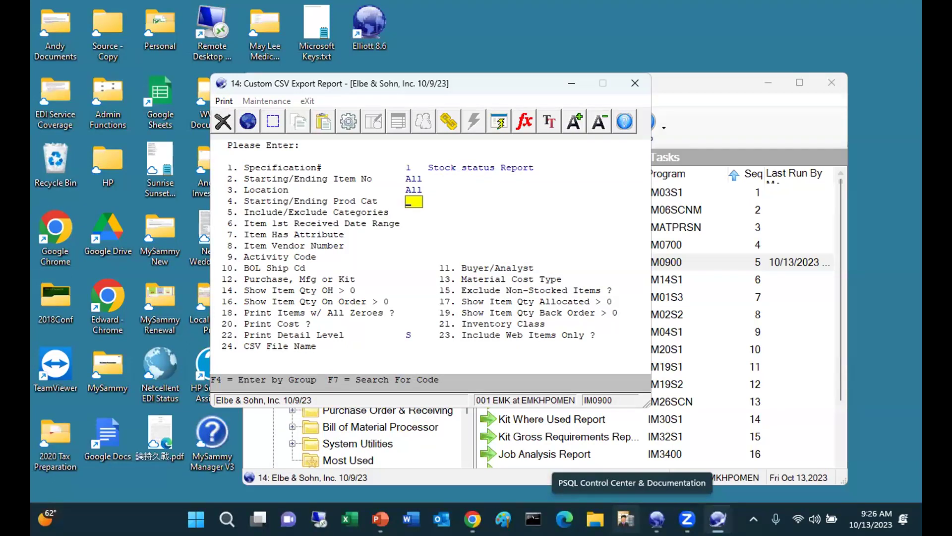
type("U95")
key("Return")
key("Return")
key("Return")
key("Return")
key("Return")
key("Return")
key("Return")
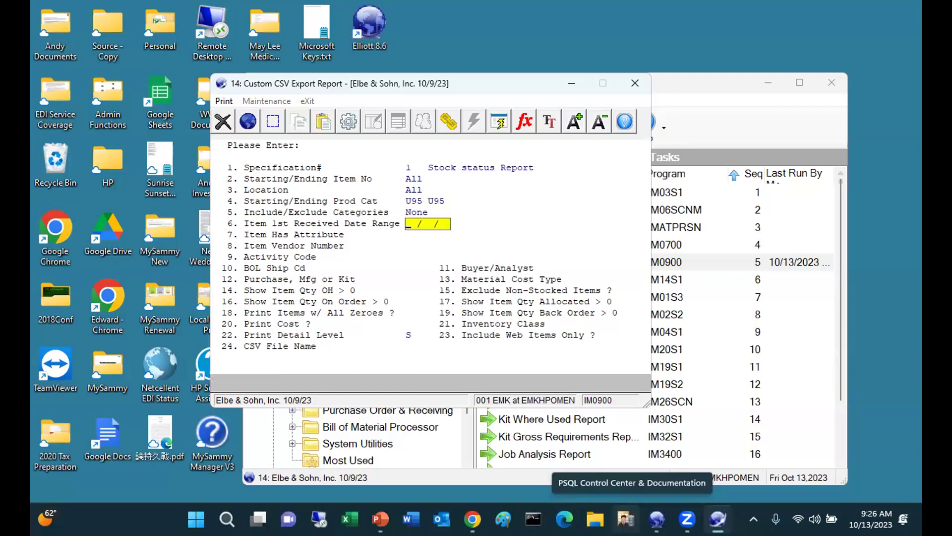
Step: Keep the received date, vendor, activity, BOL, buyer and material cost filters at All, Purchase/Mfg/Kit at A, and skip the attribute
key("Return")
key("Return")
key("Return")
key("Return")
key("Return")
key("Return")
key("Return")
key("Return")
key("Return")
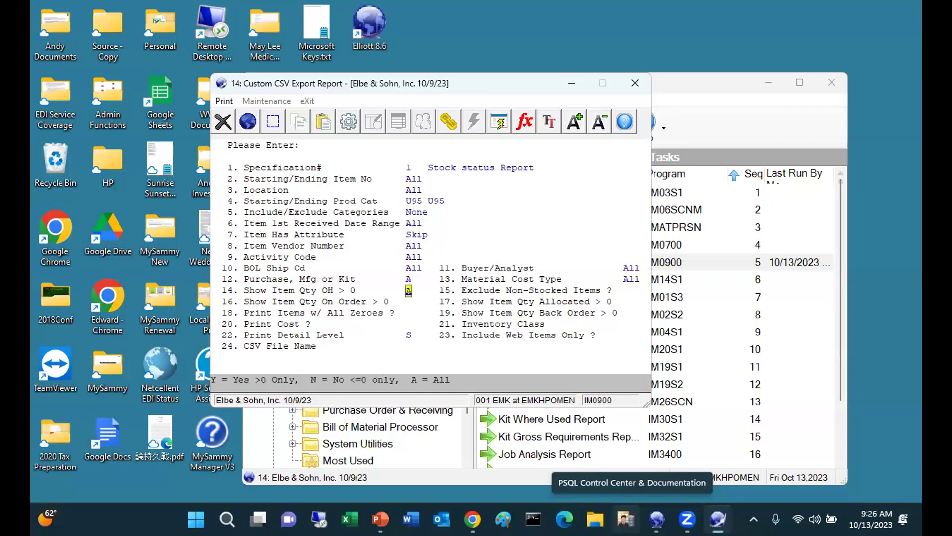
Step: Keep all quantity filters at All, non-stocked exclusion and all-zero items at N, Print Cost at Y, and class and web items at All
key("Return")
key("Return")
key("Return")
key("Return")
key("Return")
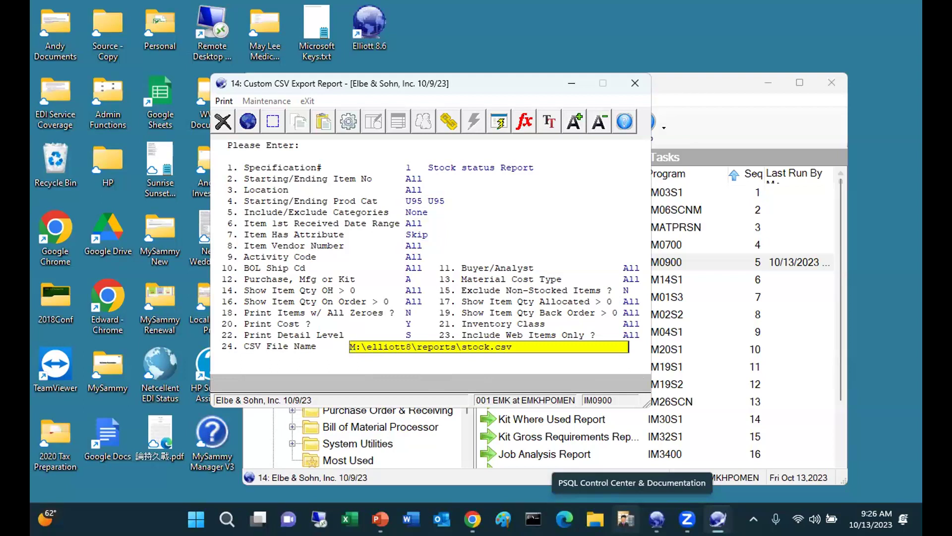
Step: Export to M:\elliott8\reports\stock.csv and run the report to the screen with the Elliott Report Viewer
key("Return")
key("Return")
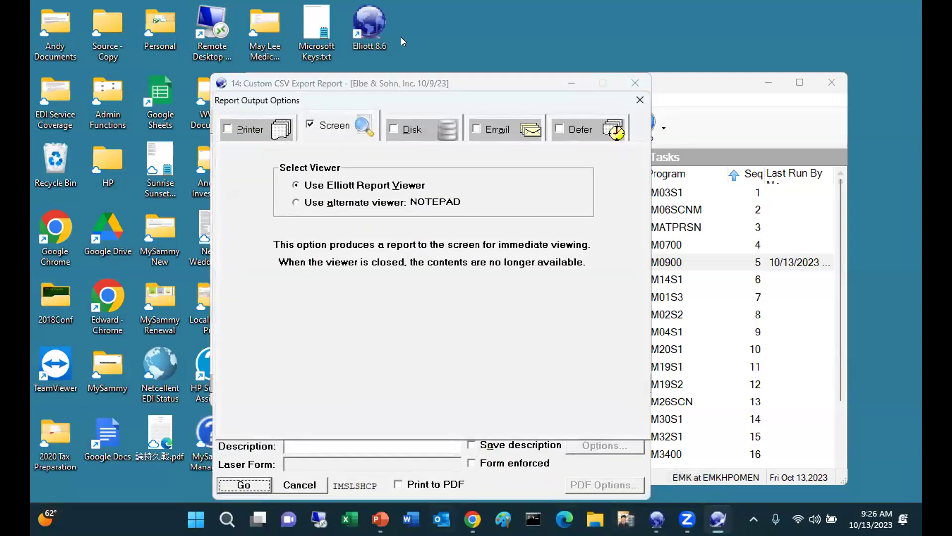
left_click(234, 484)
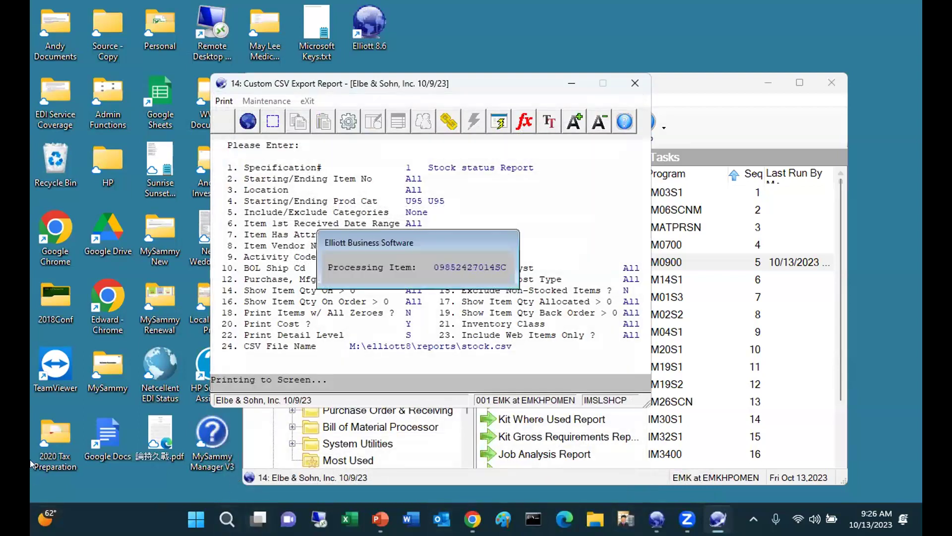
Step: Close the summary report viewer and launch the created CSV file in Excel
key("super+w")
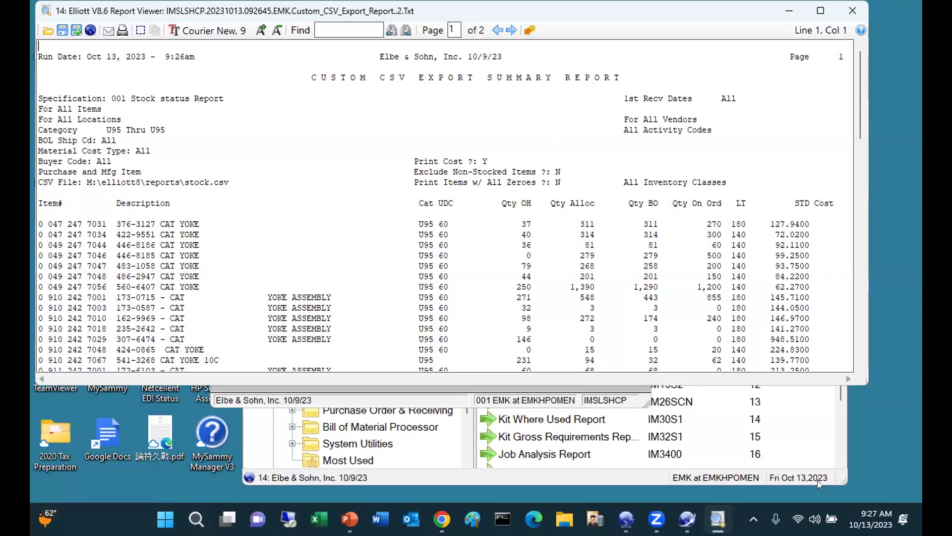
left_click(838, 18)
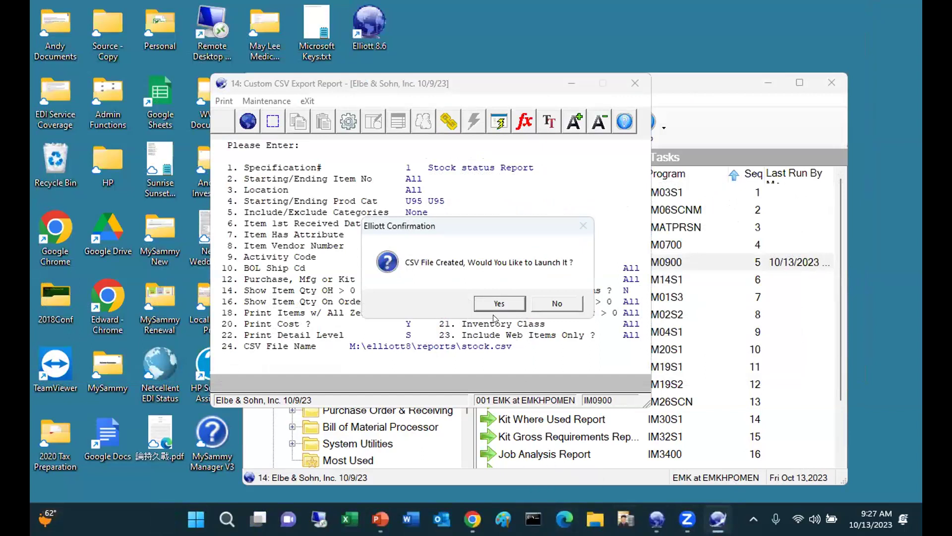
left_click(499, 304)
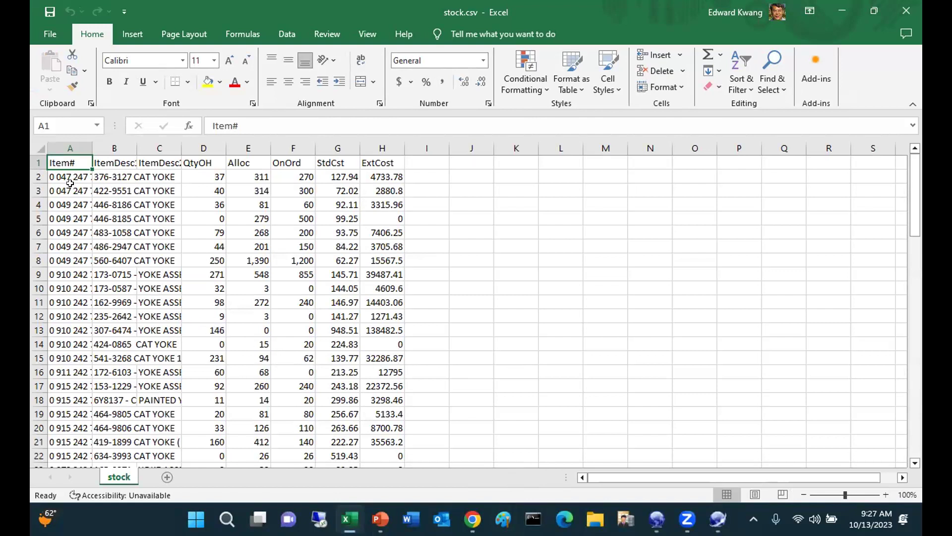
Step: Widen the Item# column and fit the ItemDesc1 column to its contents
left_click(73, 145)
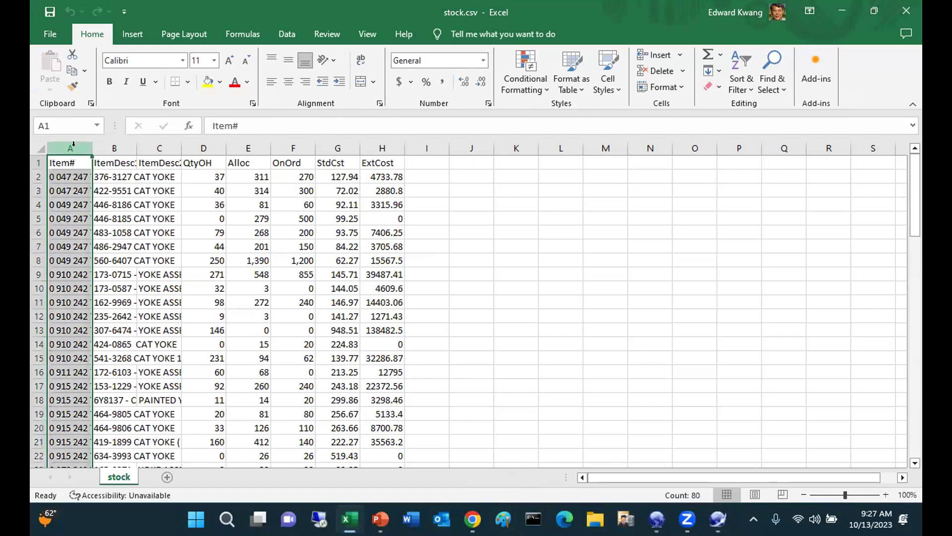
left_click_drag(91, 149, 116, 149)
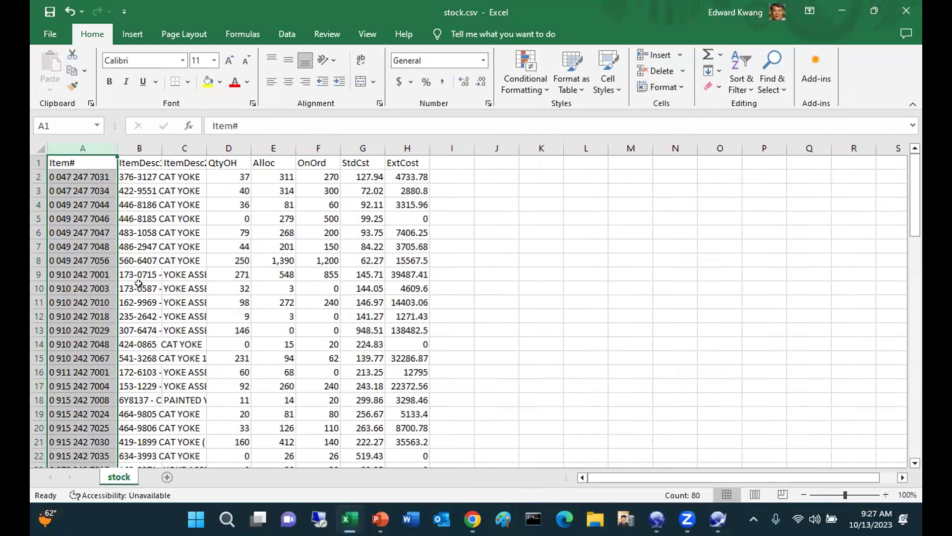
mouse_move(45, 518)
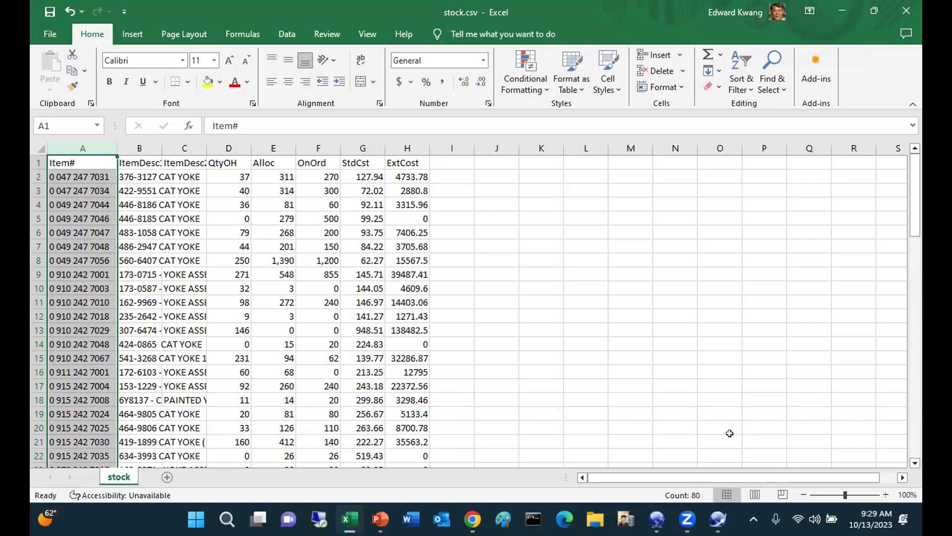
left_click(140, 146)
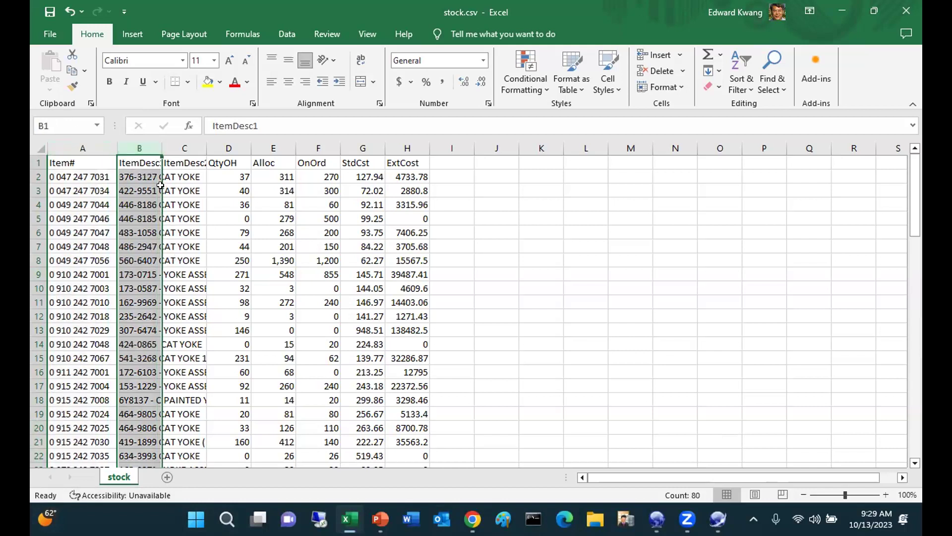
double_click(159, 144)
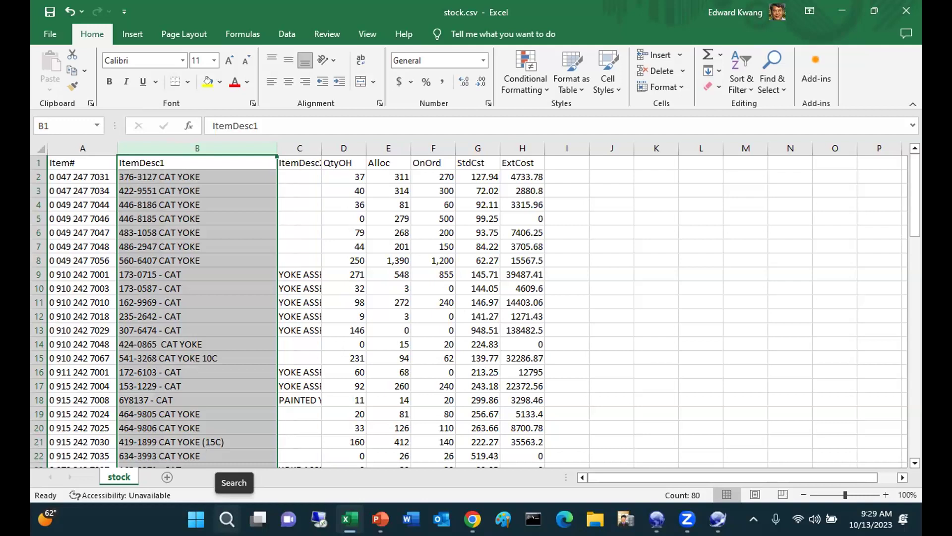
Step: Fit all columns of the stock sheet to their contents and select the first QtyOH value
left_click(40, 148)
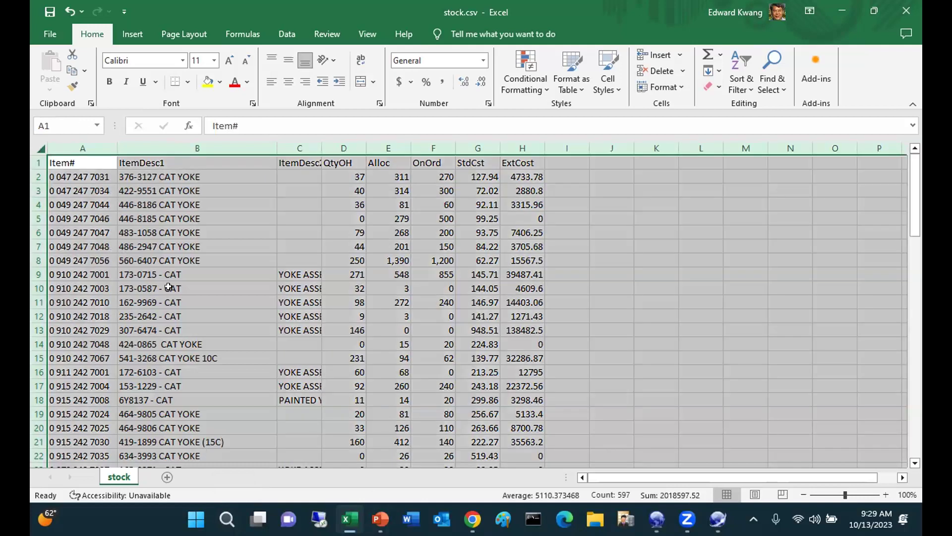
double_click(114, 145)
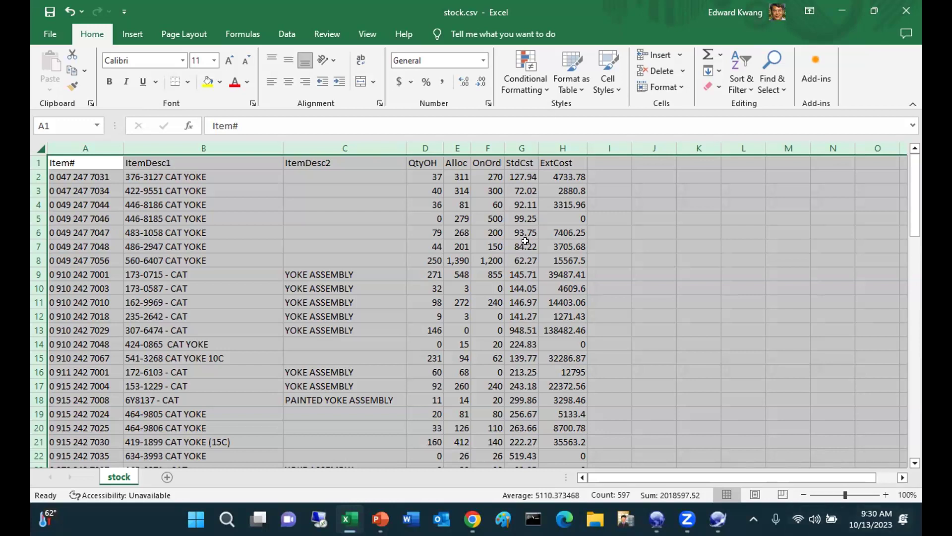
left_click(376, 255)
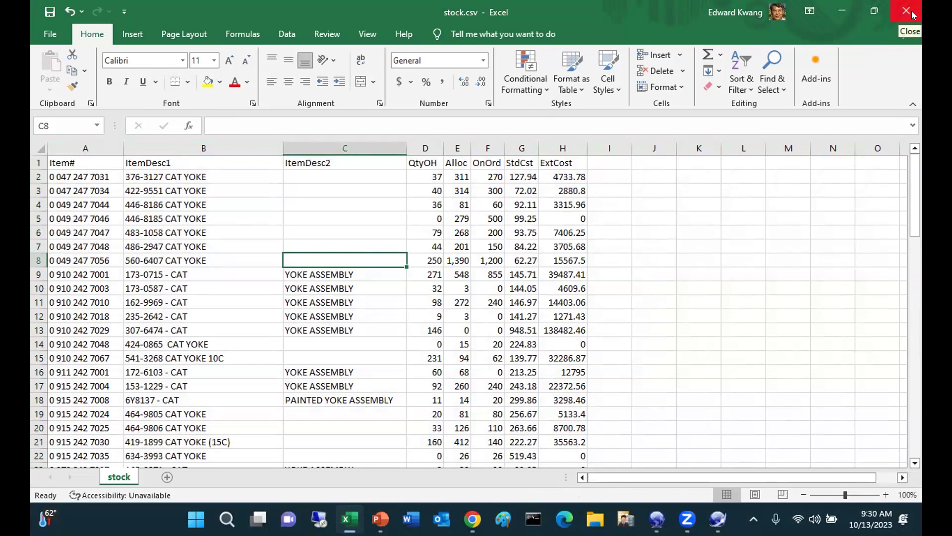
left_click(431, 174)
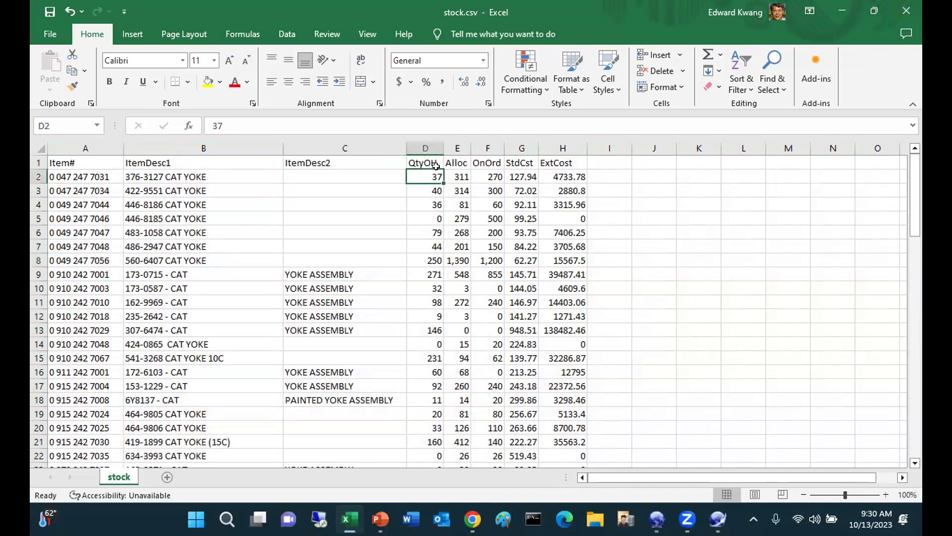
Step: Copy the first item number in the Item# column of the stock sheet
left_click(78, 177)
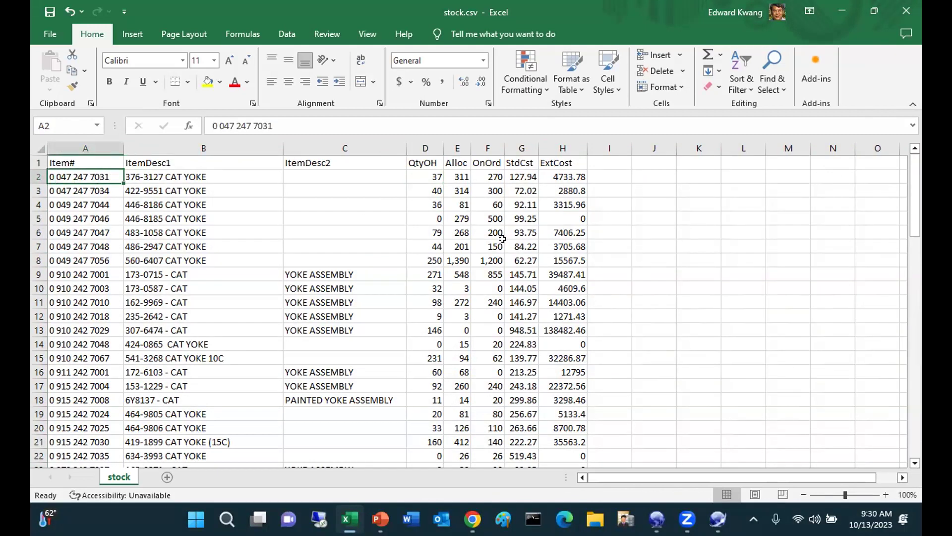
left_click(448, 176)
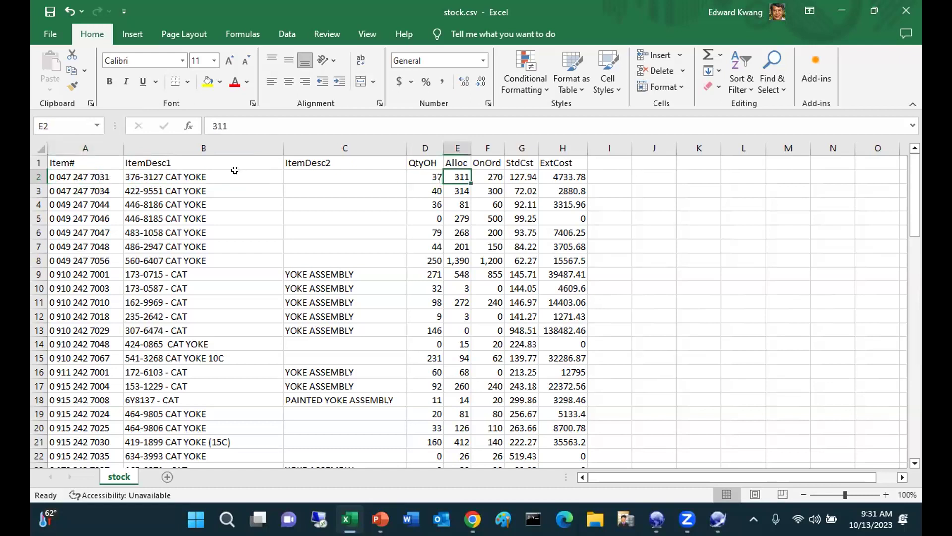
left_click(105, 171)
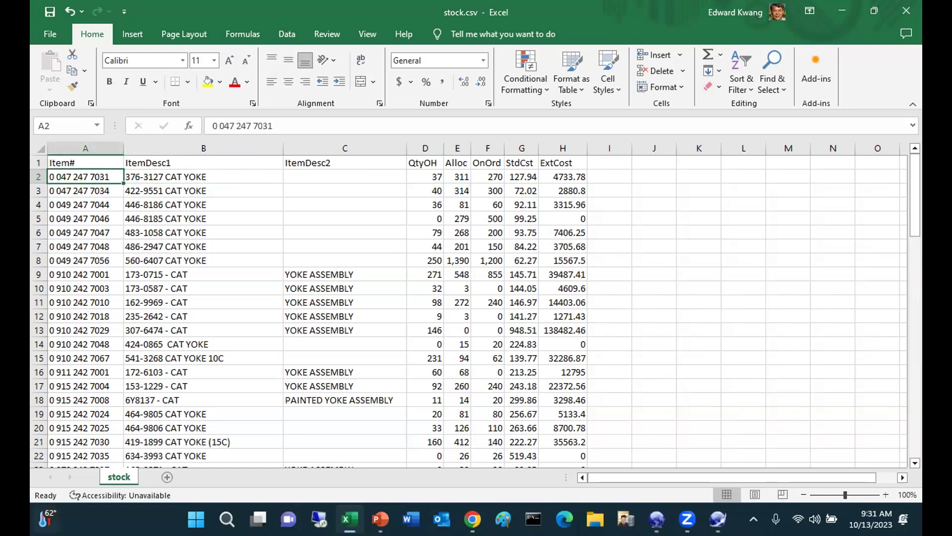
mouse_move(48, 518)
key("ctrl+c")
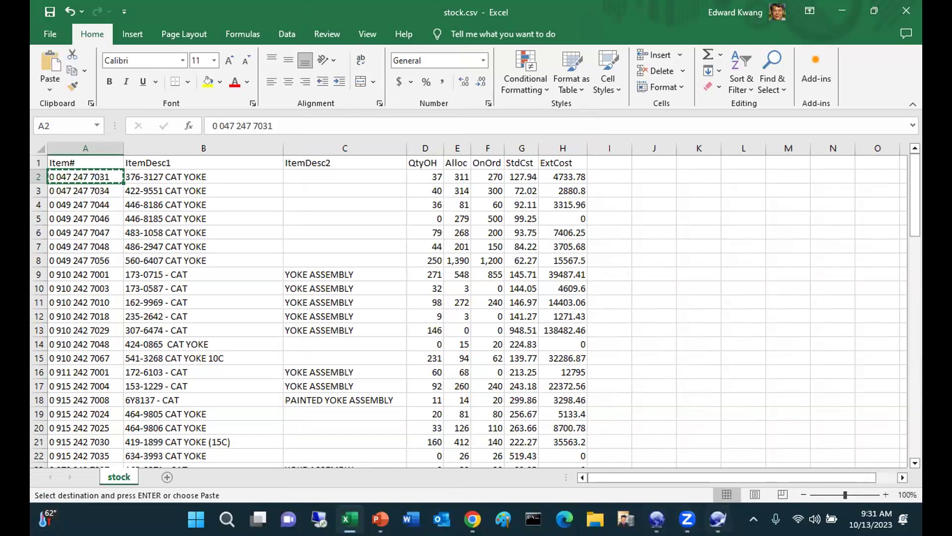
Step: Switch to the Elliott Control Center and open Stock Status Inquiry under Inventory Management for company 14
mouse_move(718, 519)
mouse_move(687, 519)
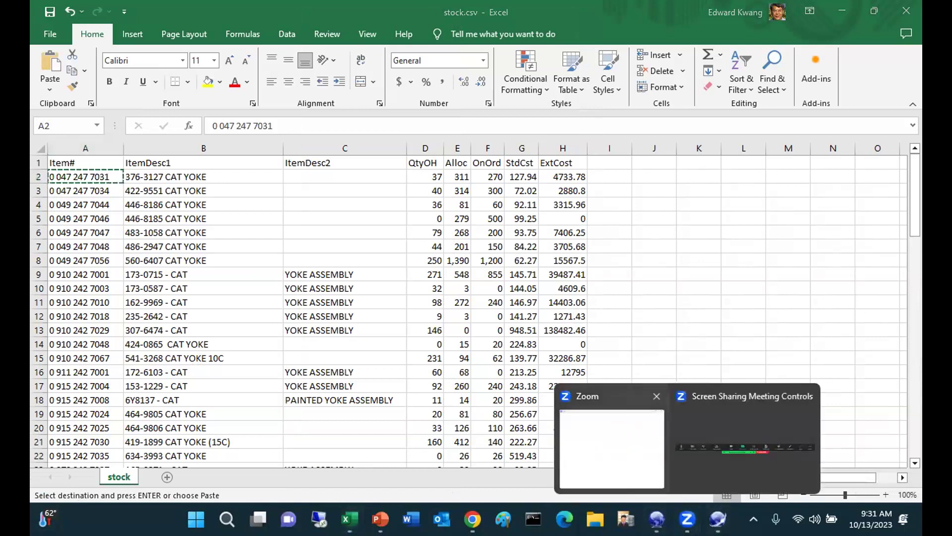
left_click(656, 518)
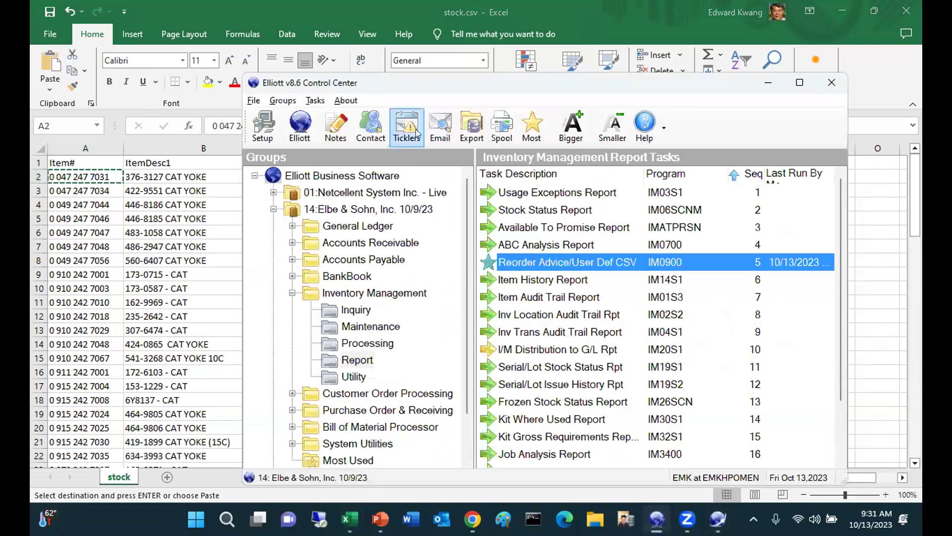
left_click(353, 310)
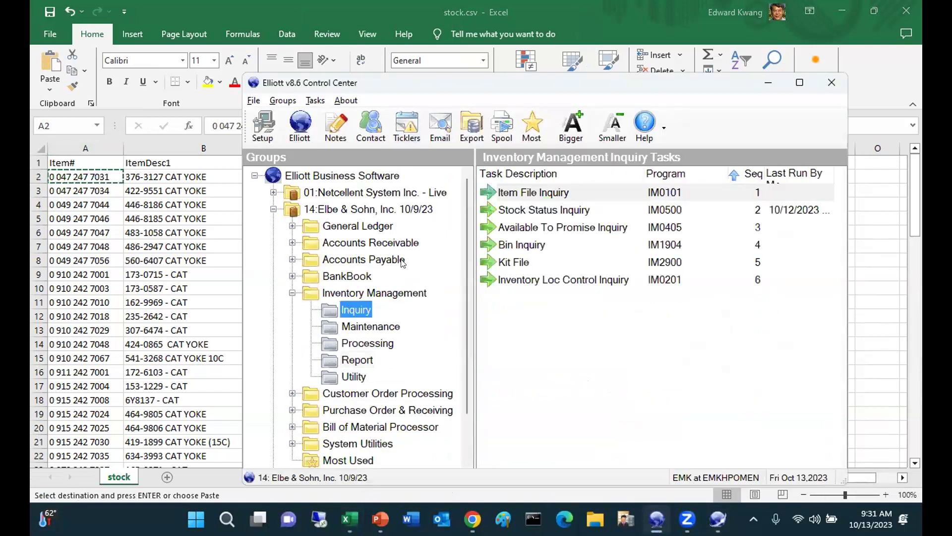
left_click(571, 212)
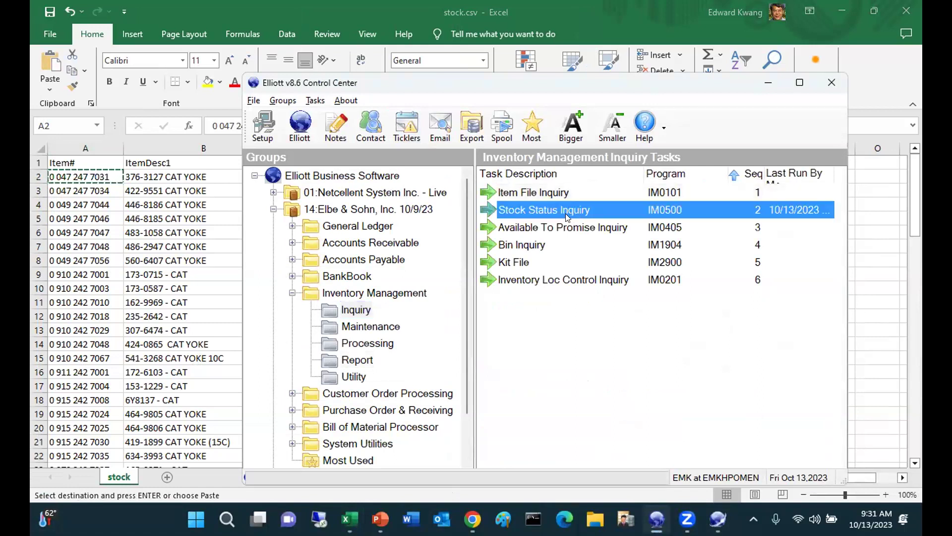
double_click(565, 213)
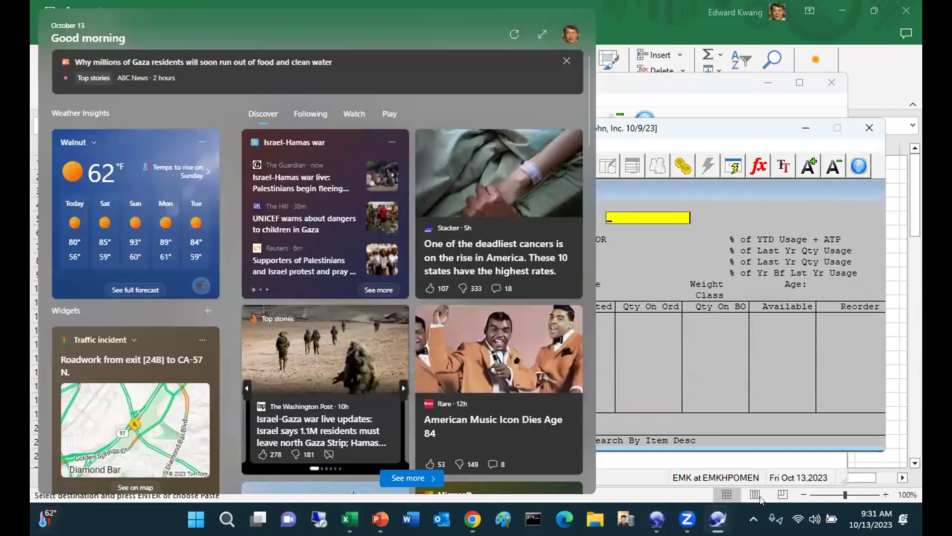
Step: Look up the copied item number's stock status for all locations
key("ctrl+v")
key("Return")
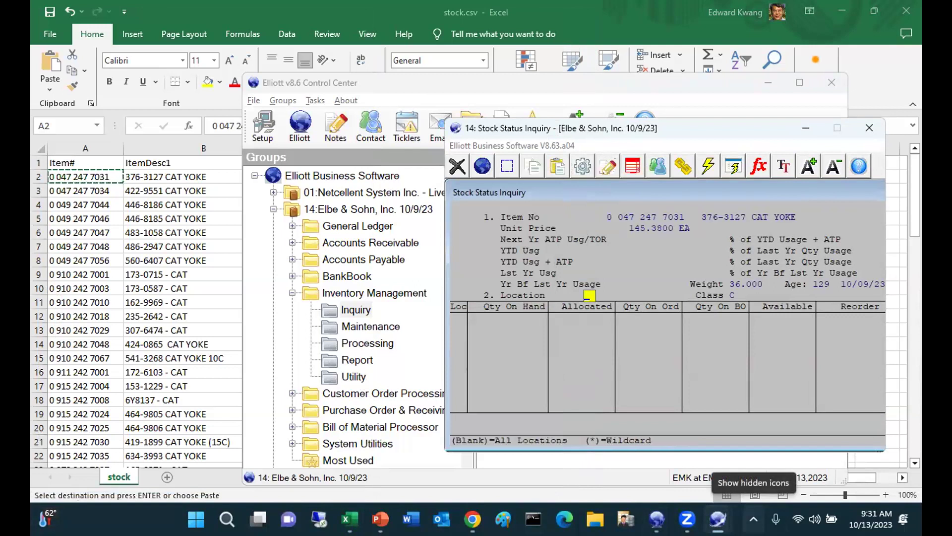
key("Return")
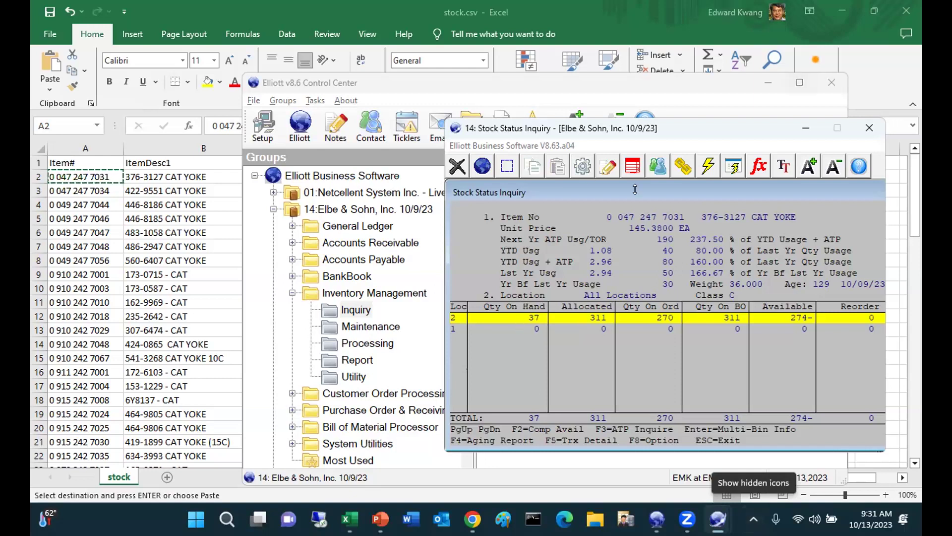
Step: Minimize the inquiry and Control Center windows, then close stock.csv in Excel without saving the changes
left_click(804, 129)
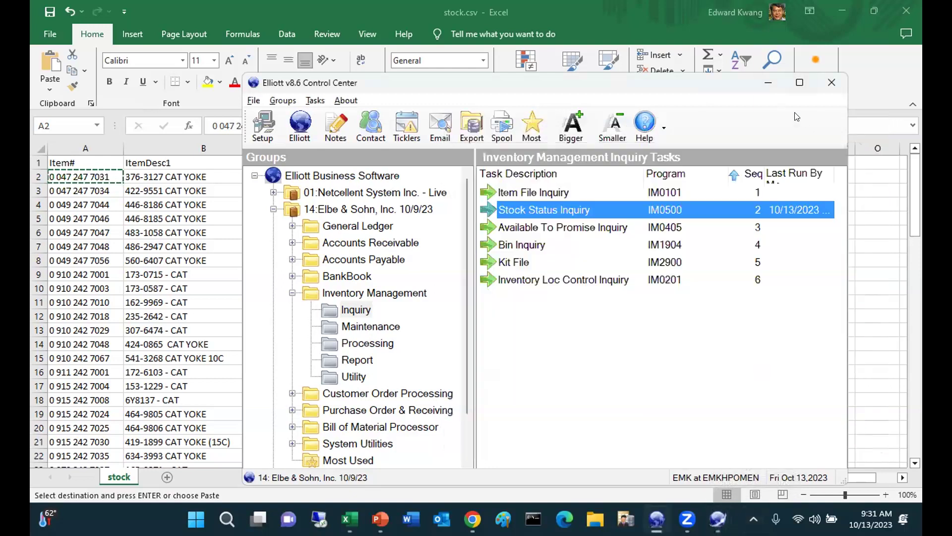
left_click(769, 84)
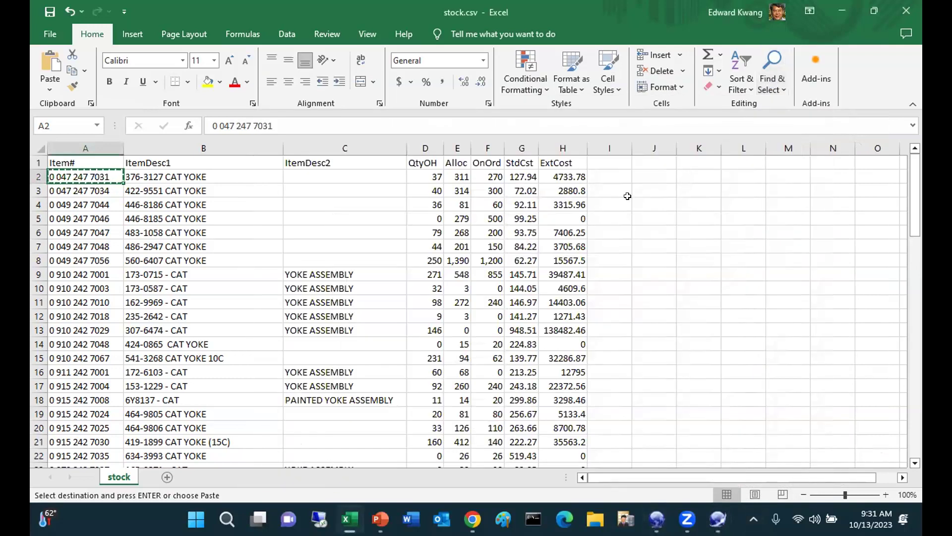
left_click(426, 172)
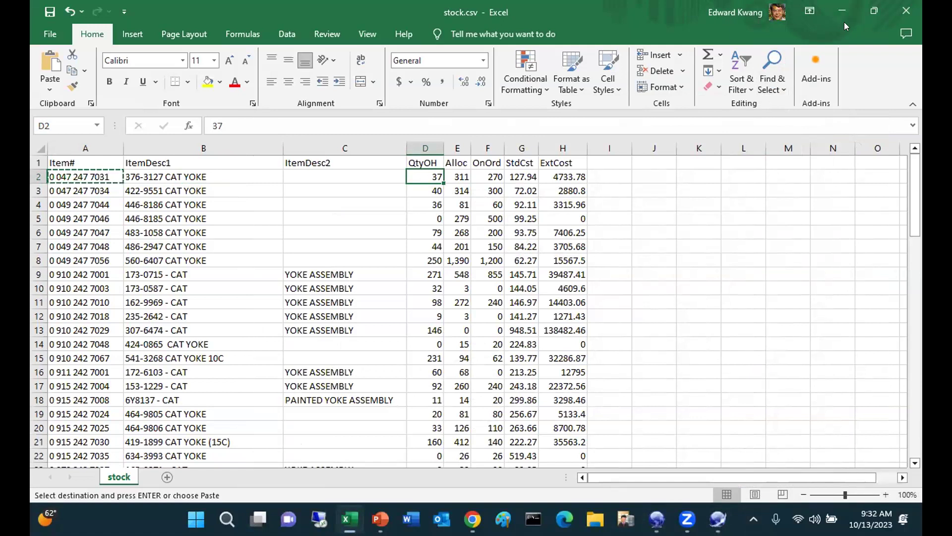
left_click(906, 11)
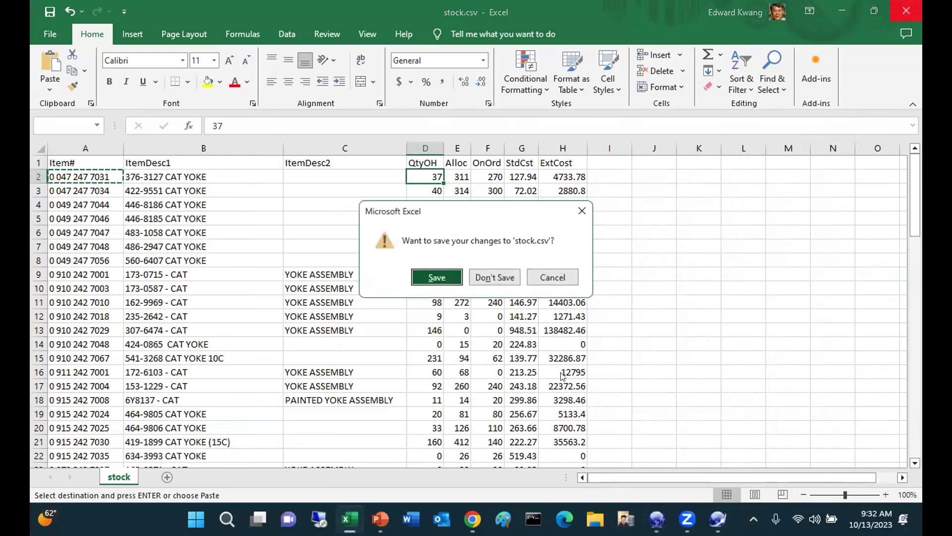
left_click(490, 276)
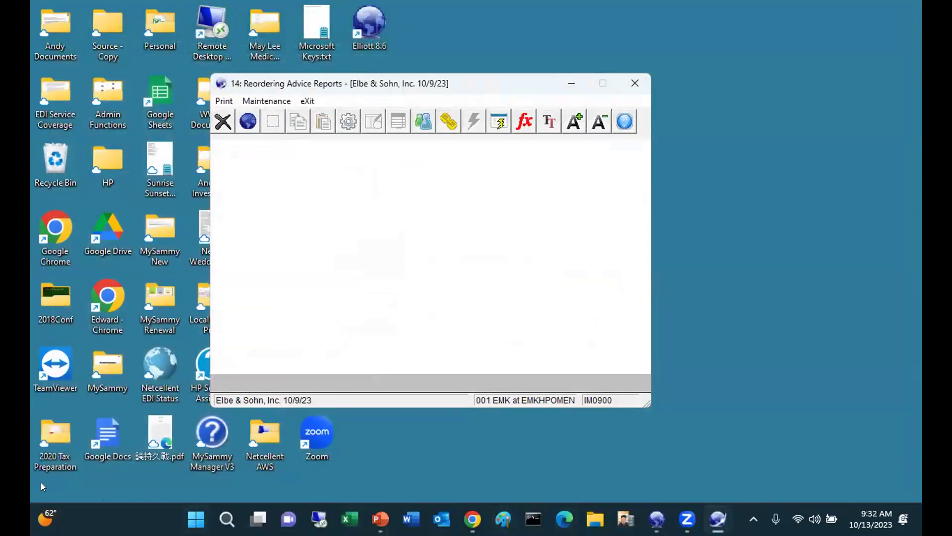
Step: Open user defined CSV layout specification 001 for changing and go to its column definitions
left_click(258, 102)
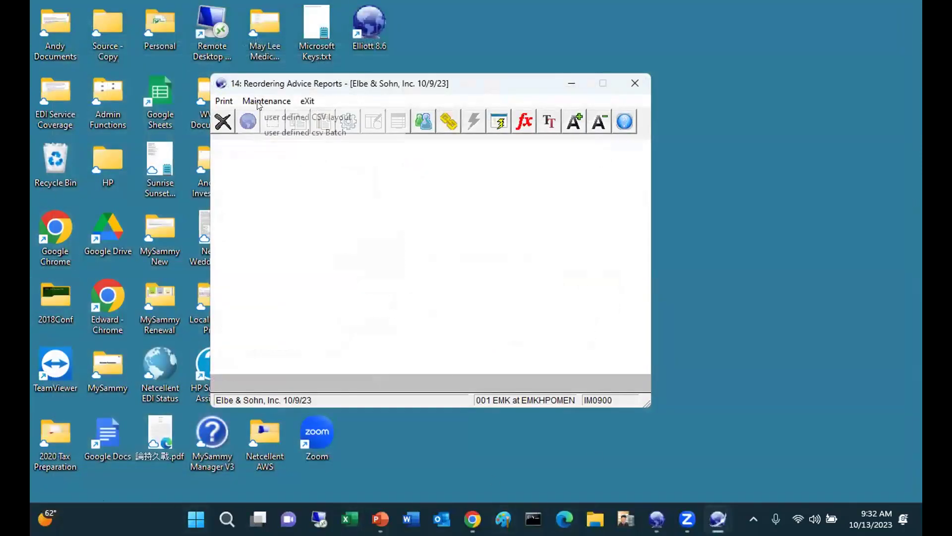
left_click(272, 117)
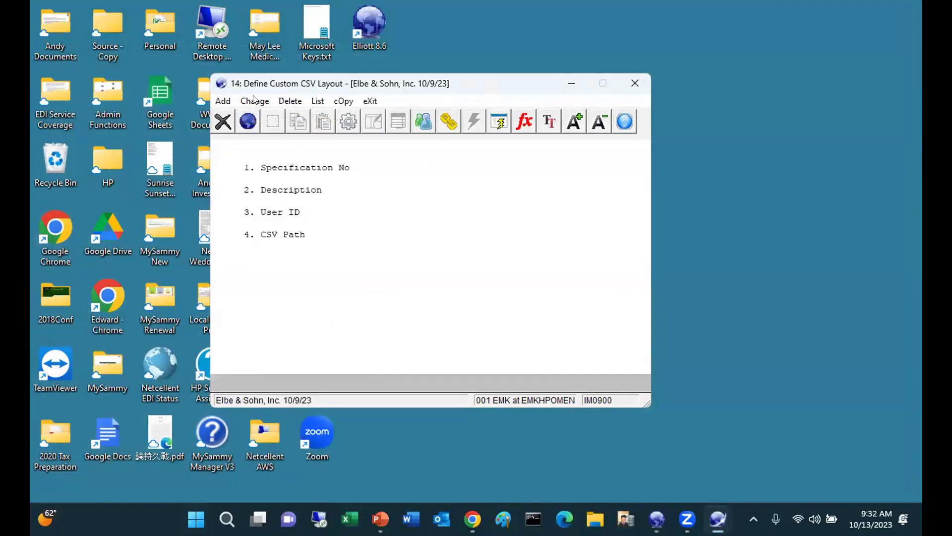
key("F1")
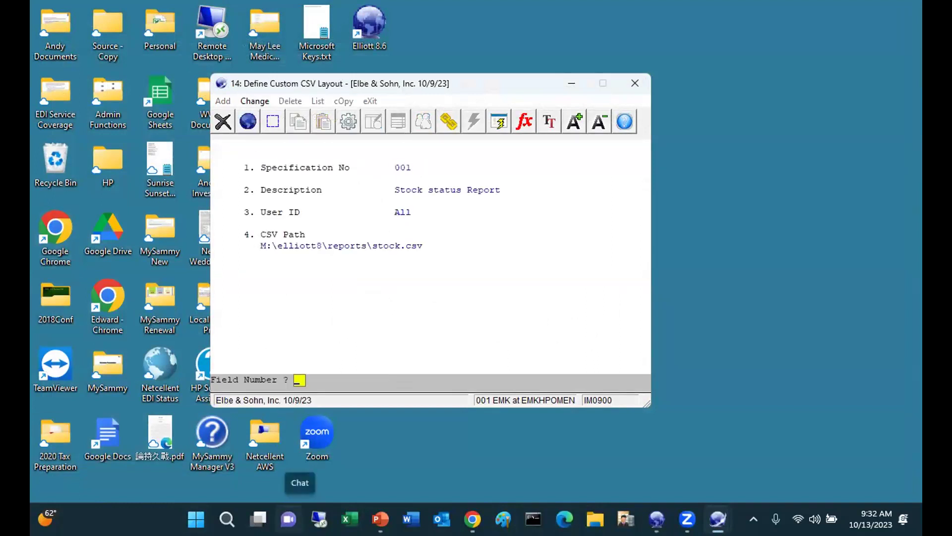
key("Return")
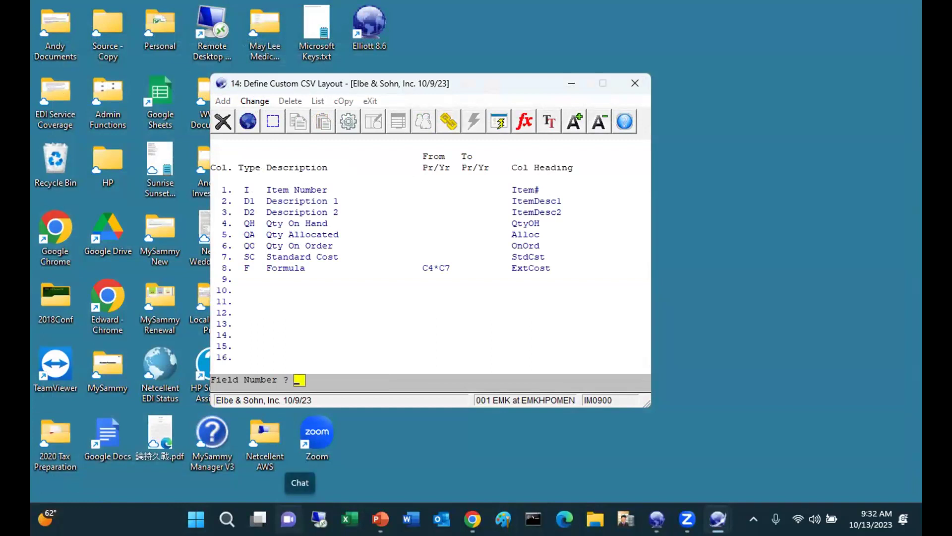
Step: Insert a Location column of type L with heading Loc as column 4, ahead of Qty On Hand
type("4")
key("Return")
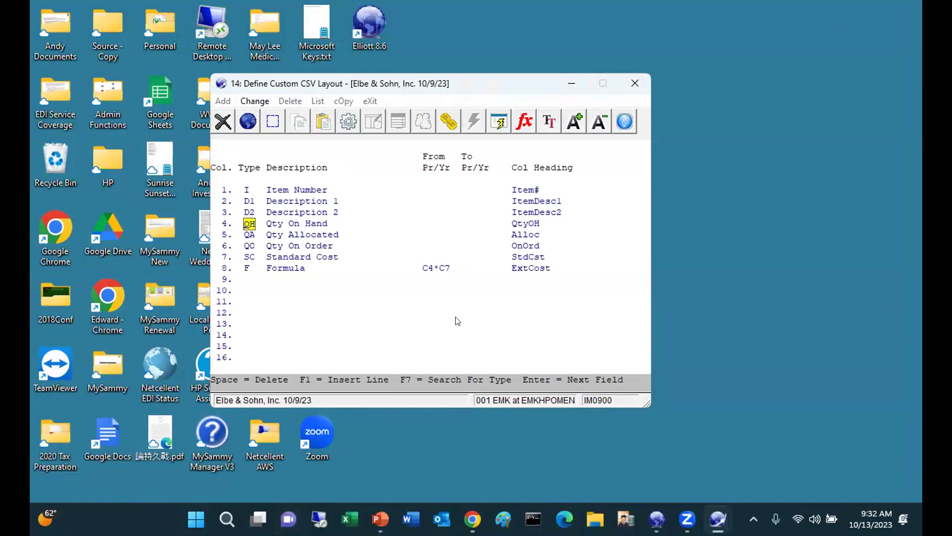
key("F7")
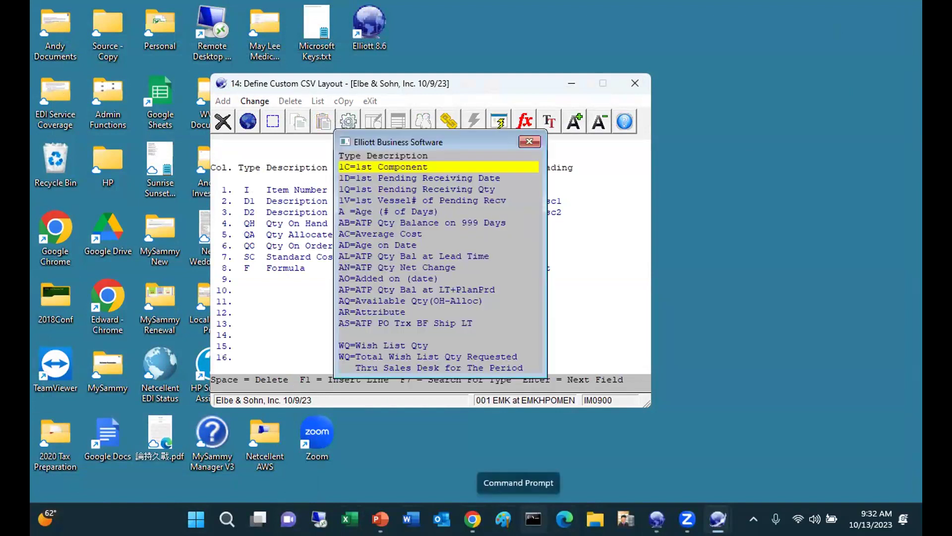
key("Escape")
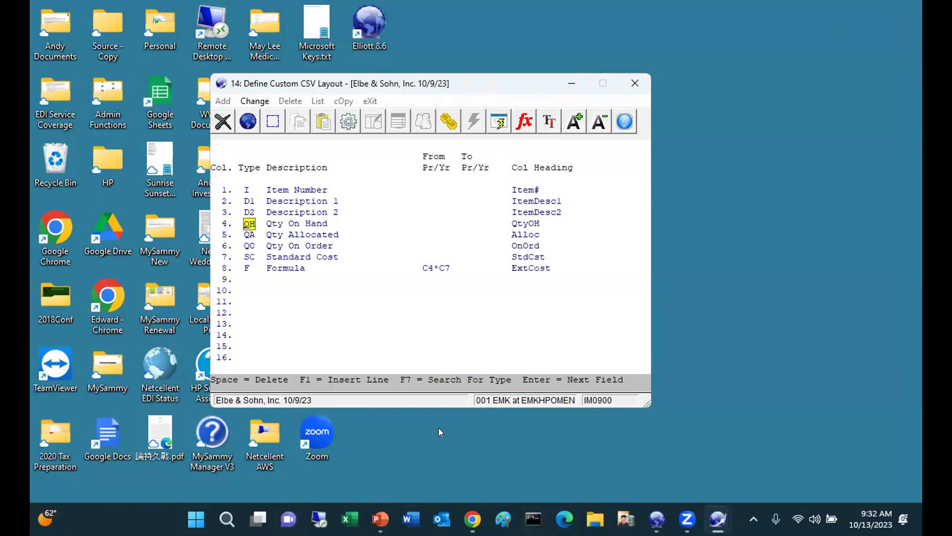
mouse_move(472, 519)
key("F1")
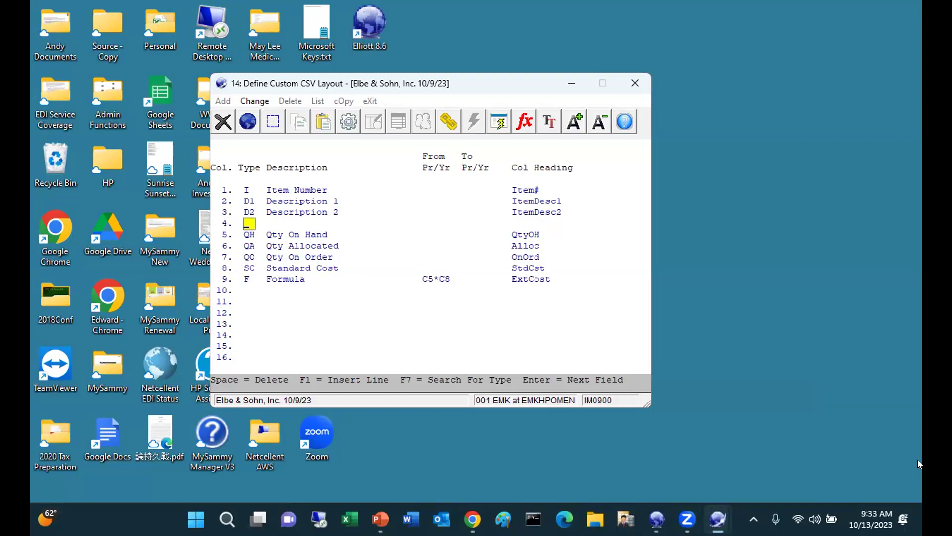
key("F7")
key("l")
key("Return")
key("Return")
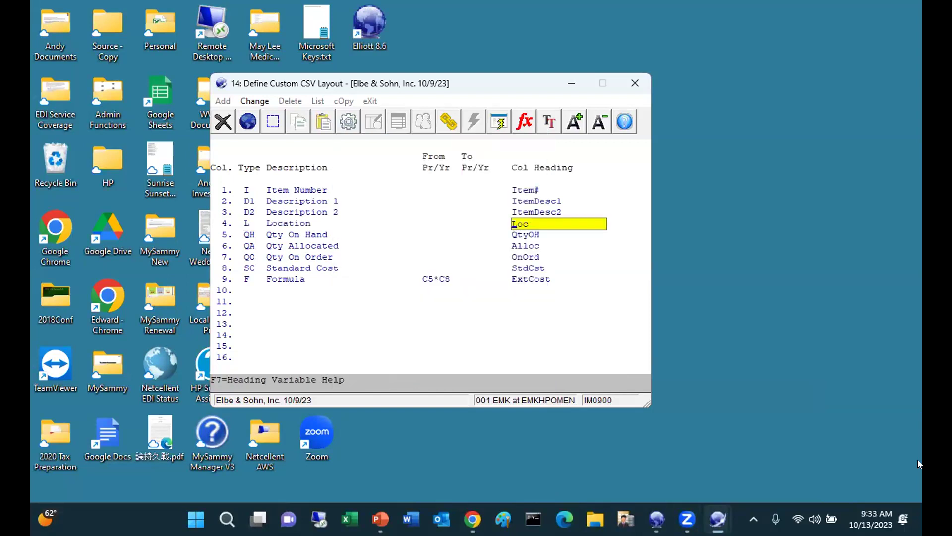
key("Return")
Step: Save the changed CSV layout specification and return to the Reordering Advice Reports window
key("Return")
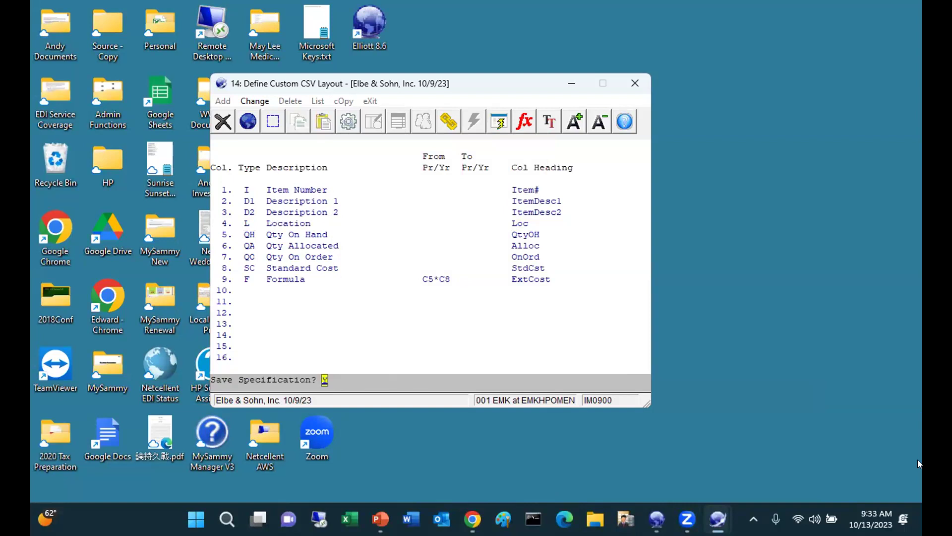
key("Return")
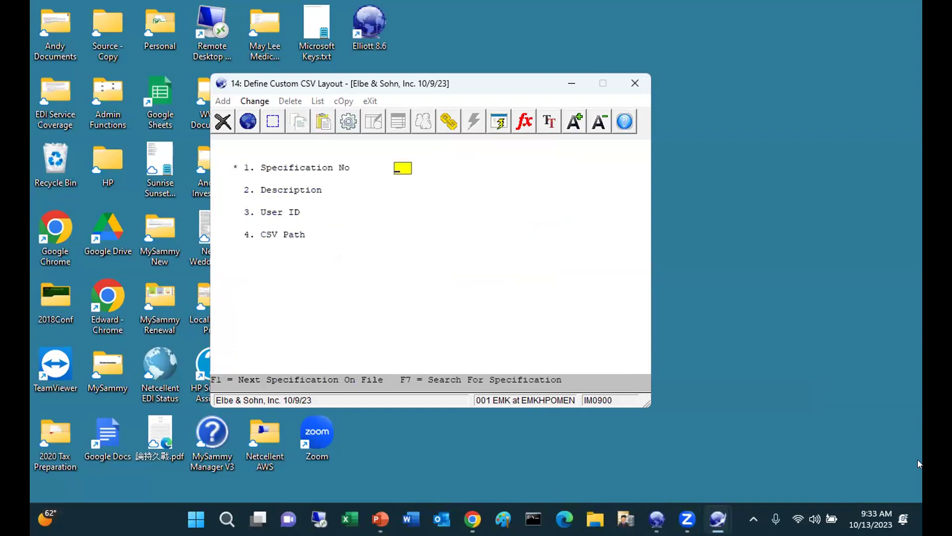
key("Escape")
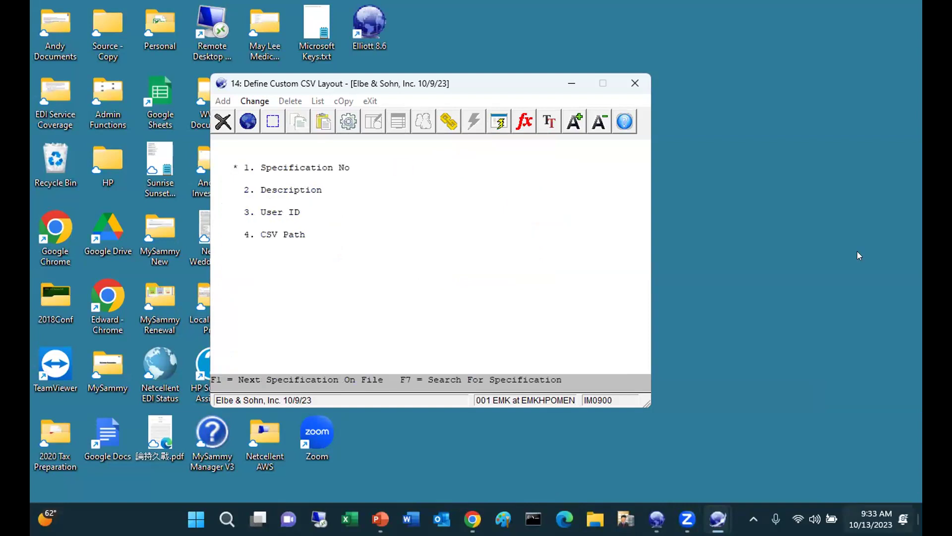
key("Escape")
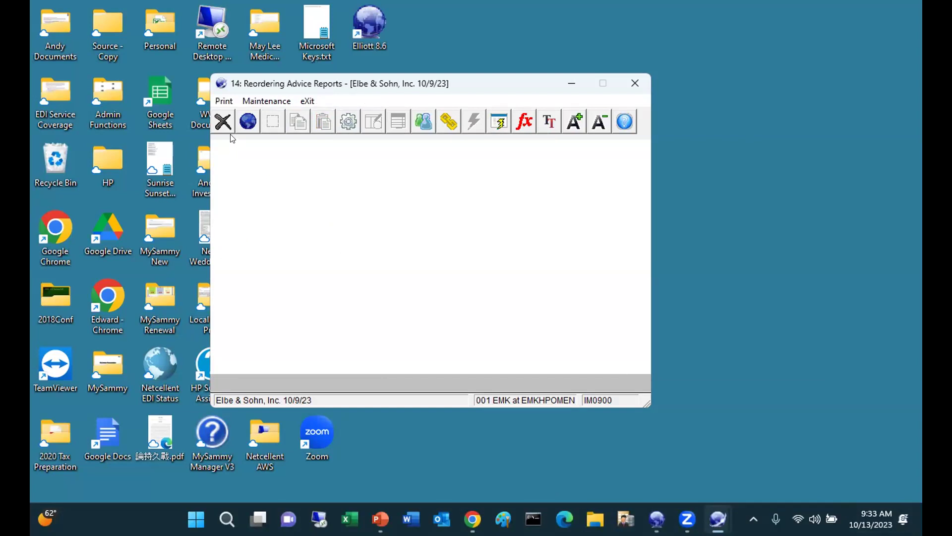
Step: Start a custom CSV export report for specification 1 and accept the default filters down to Show Item Qty Back Order
left_click(231, 99)
left_click(270, 179)
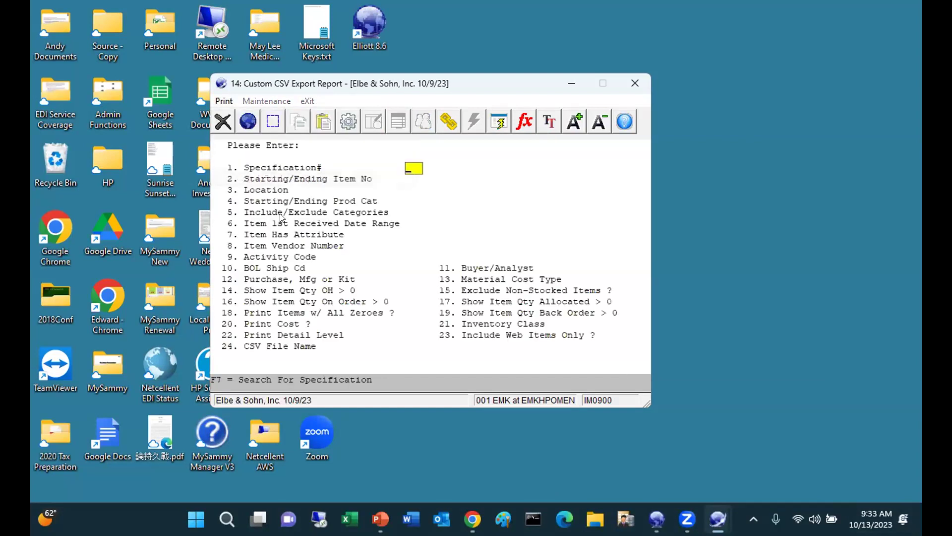
type("1")
key("Return")
key("Return")
key("Return")
key("Return")
key("Return")
key("Return")
key("Return")
key("Return")
key("Return")
key("Return")
key("Return")
key("Return")
key("Return")
key("Return")
key("Return")
key("Return")
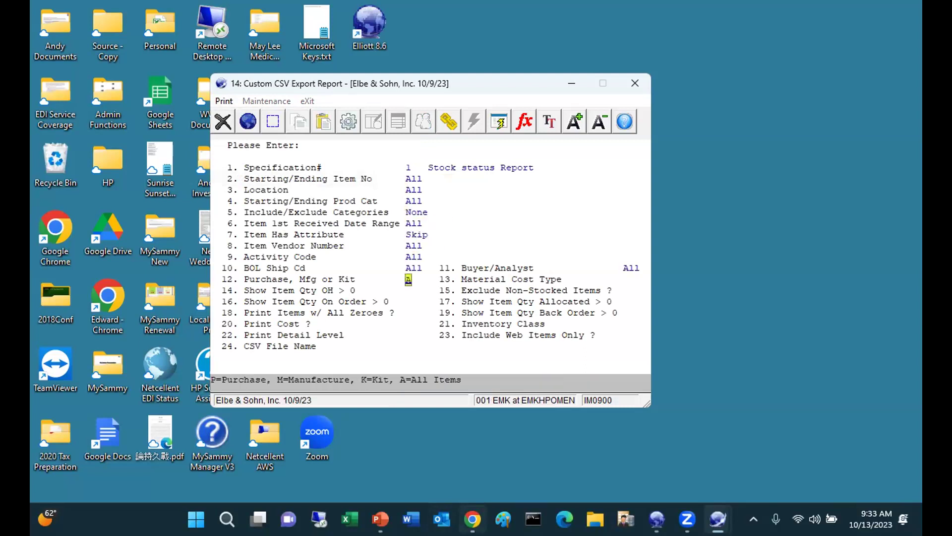
key("Return")
key("Return")
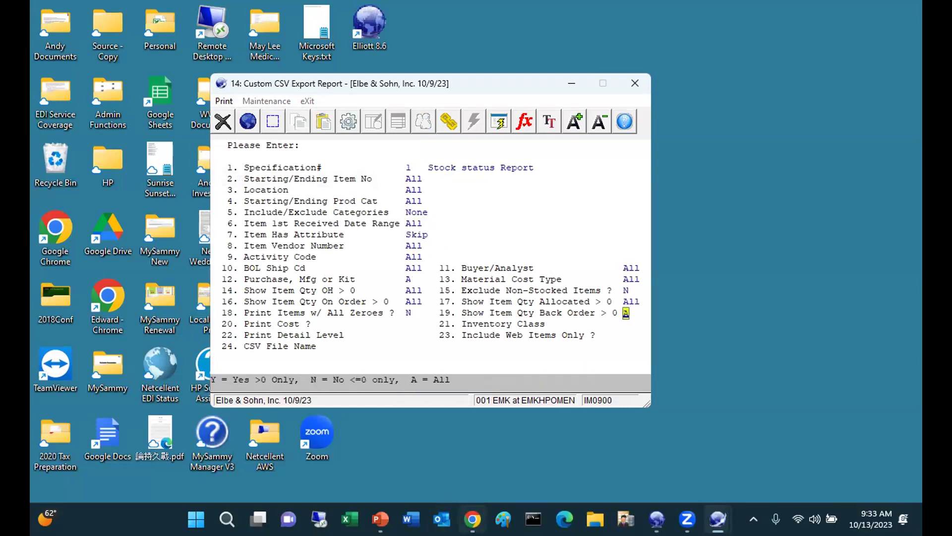
Step: Go back to the Location filter and set the locations to 1 and 2
key("Up")
key("Up")
key("Up")
key("Up")
key("Up")
key("Up")
key("Up")
key("Up")
key("Up")
key("Up")
key("Up")
key("Up")
key("Up")
key("Up")
key("Up")
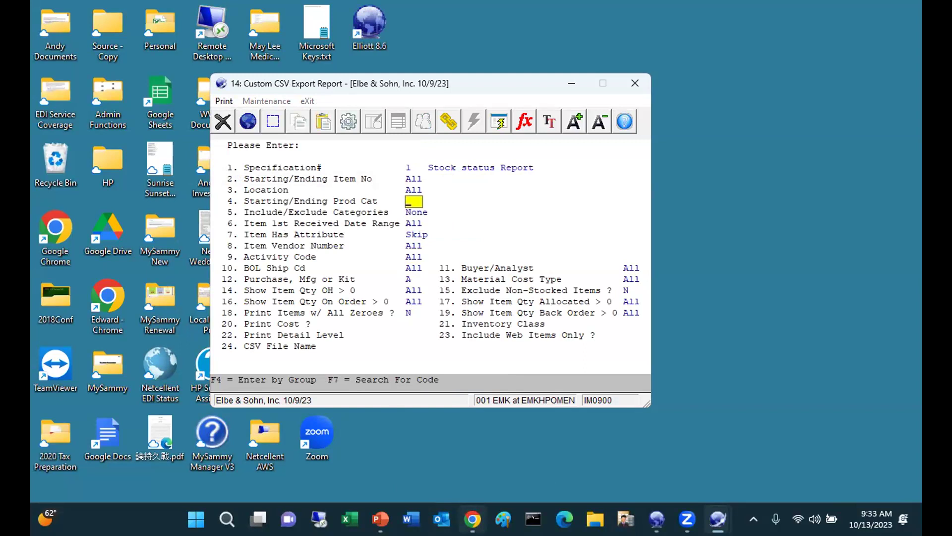
key("Up")
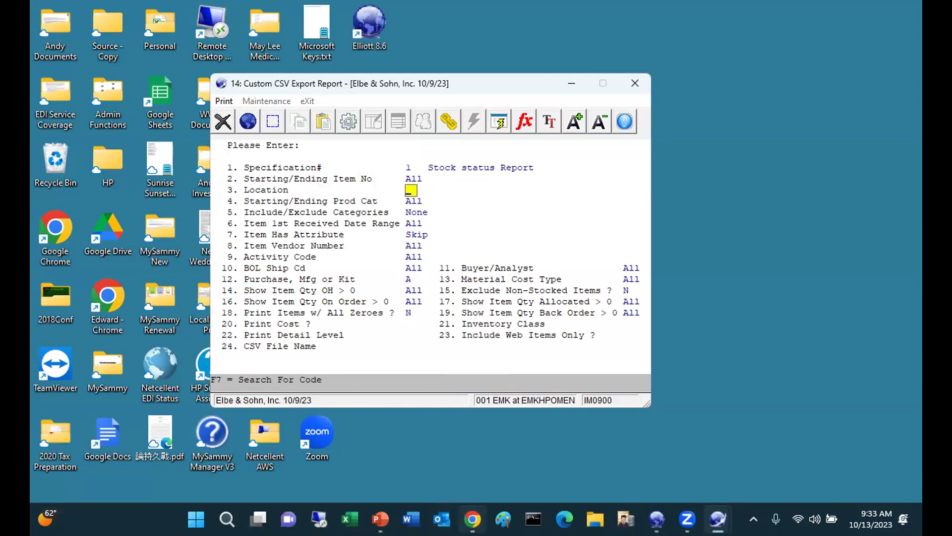
type("1")
key("Return")
type("2")
key("Return")
key("Return")
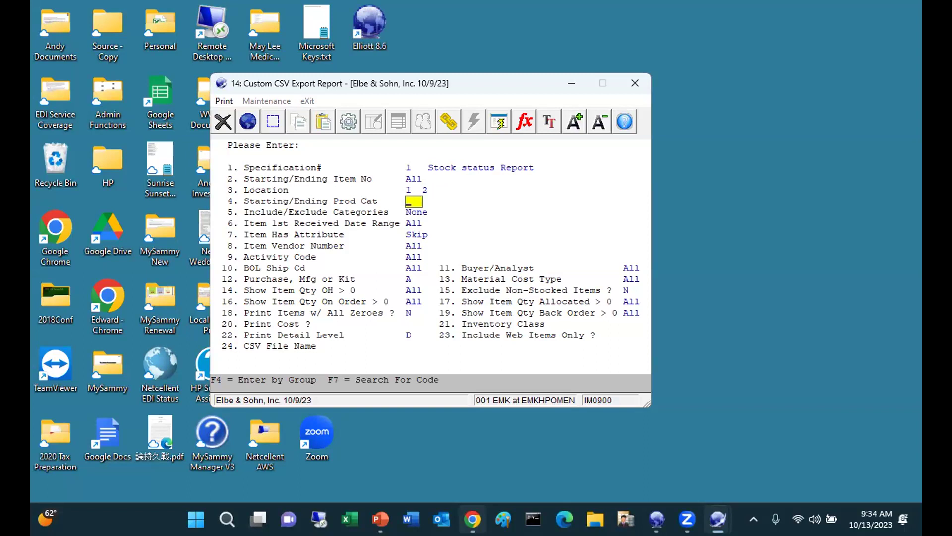
Step: Keep all product categories in the starting/ending range and set the category filter to include U95 and U98
key("Return")
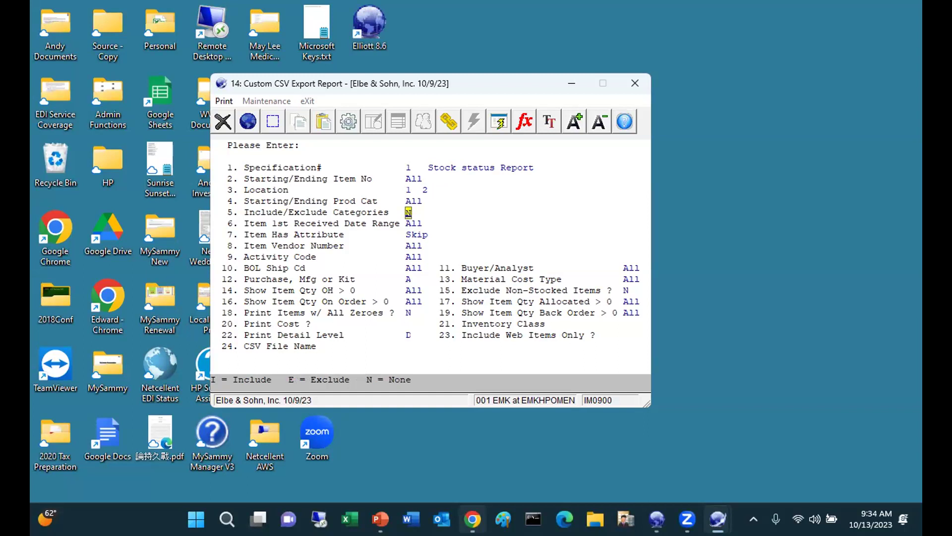
type("I")
key("Return")
type("U95")
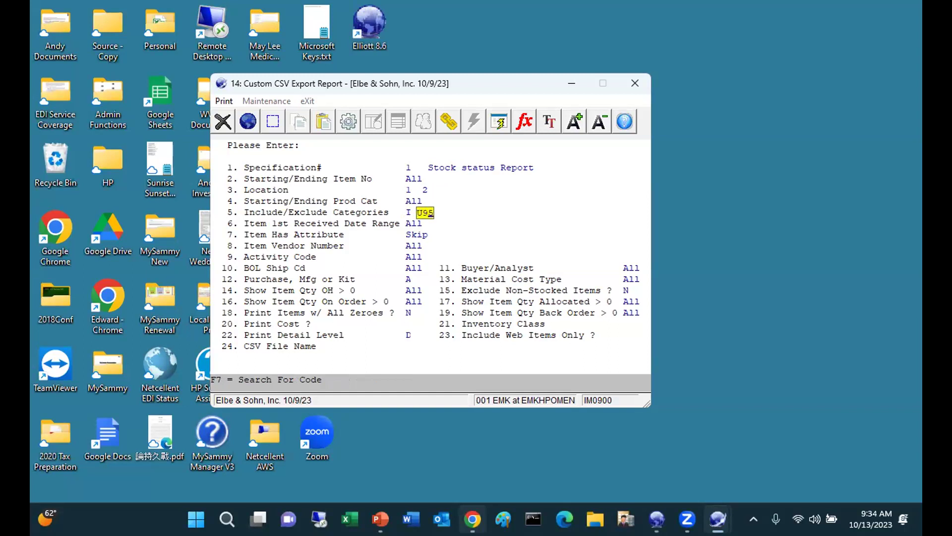
key("Return")
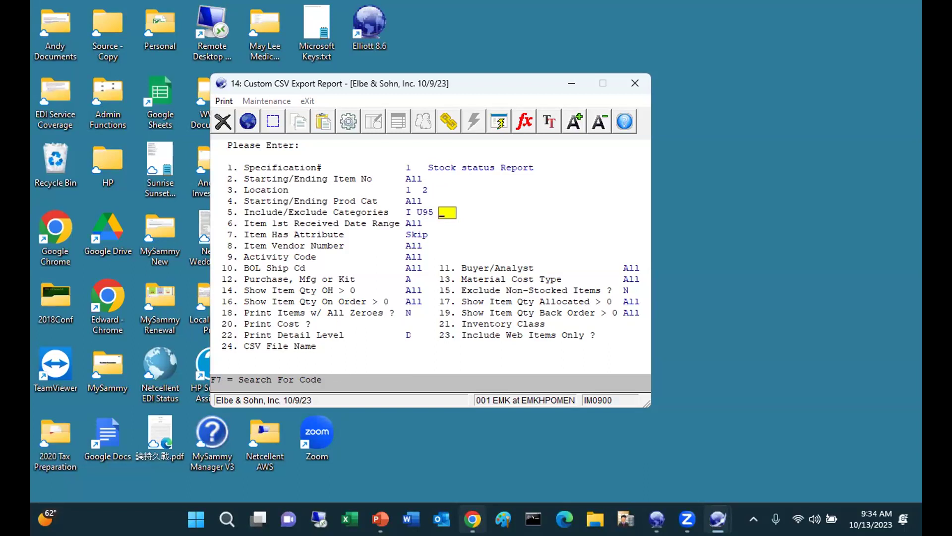
type("U98")
key("Return")
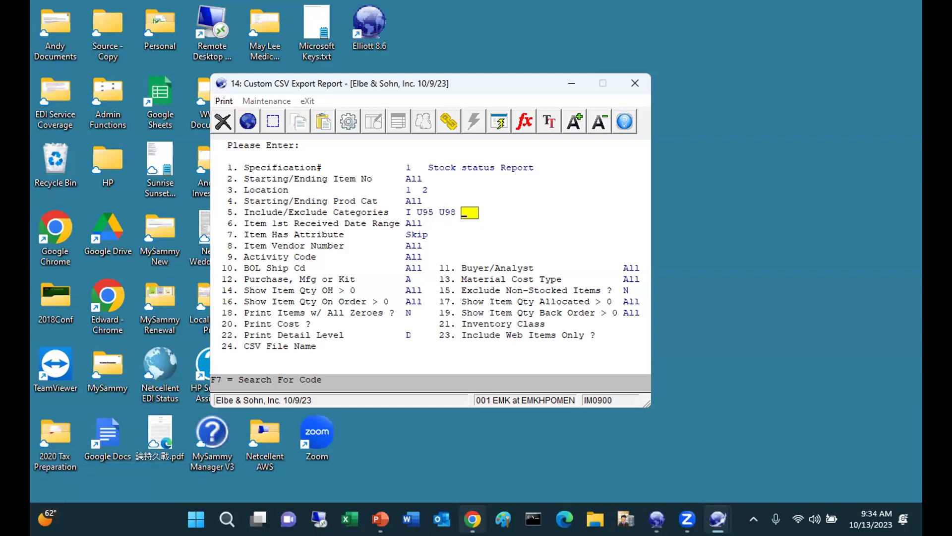
key("Return")
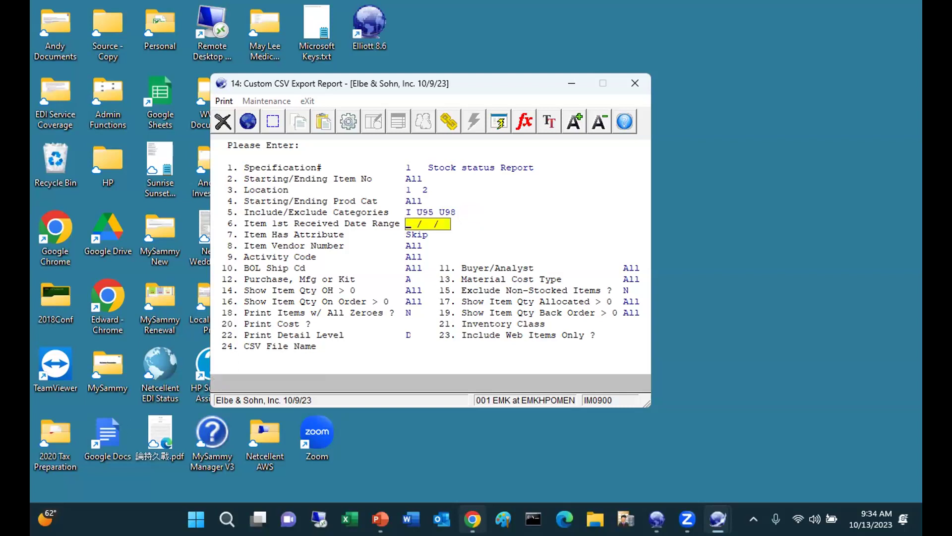
Step: Accept the remaining filter defaults, with Print Cost set to Y and M:\elliott8\reports\stock.csv as the CSV file name
key("Return")
key("Return")
key("Return")
key("Return")
key("Return")
key("Return")
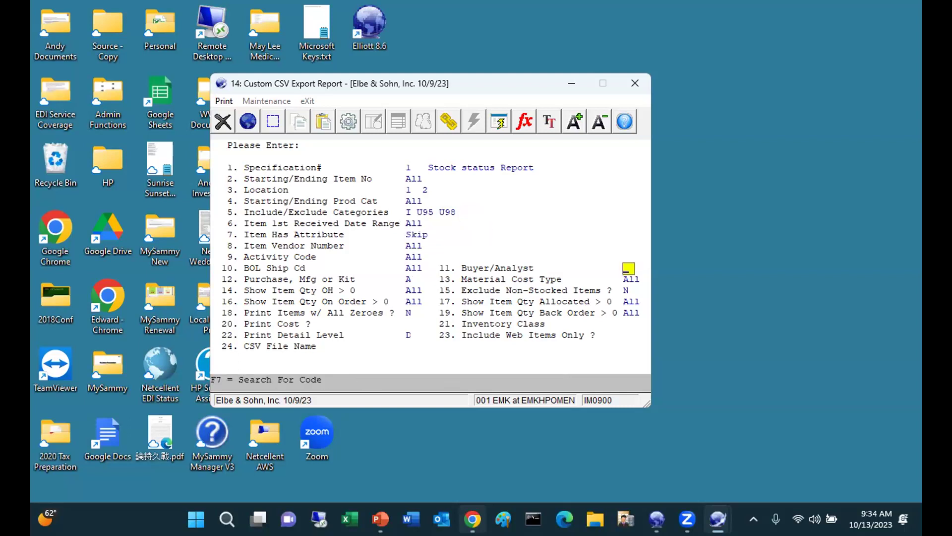
key("Return")
key("Return")
key("Return")
key("Return")
key("Return")
key("Return")
key("Return")
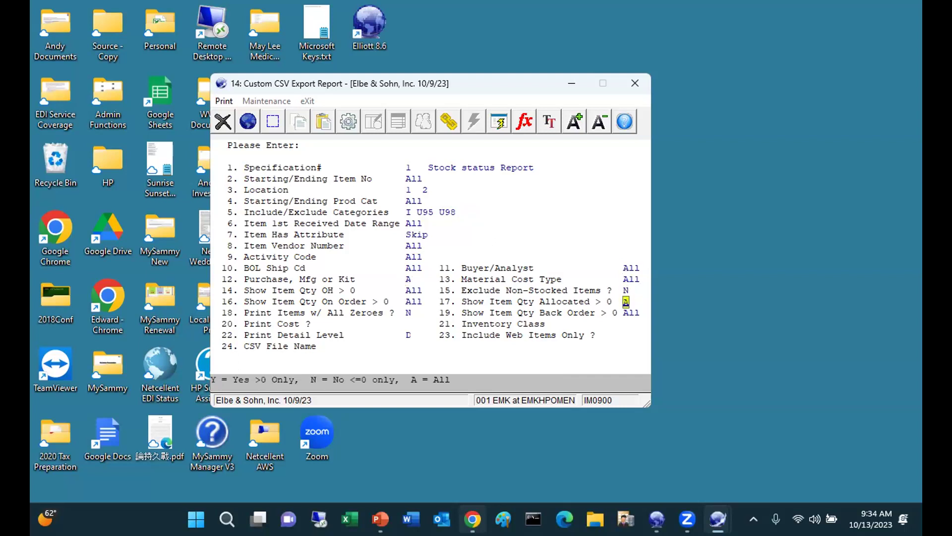
key("Return")
key("Return")
key("Return")
key("Return")
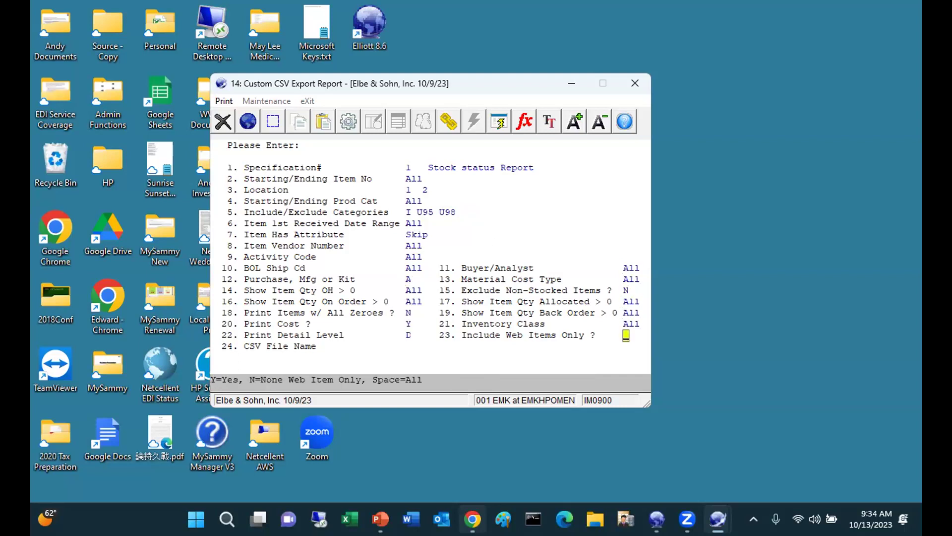
key("Return")
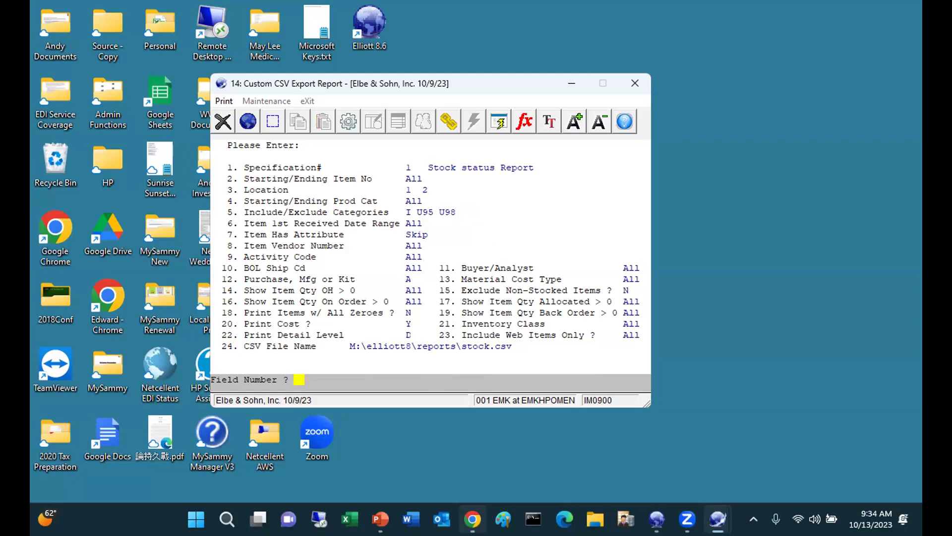
Step: Run the export, close the report viewer, and open the exported stock.csv in Excel
key("Return")
key("Return")
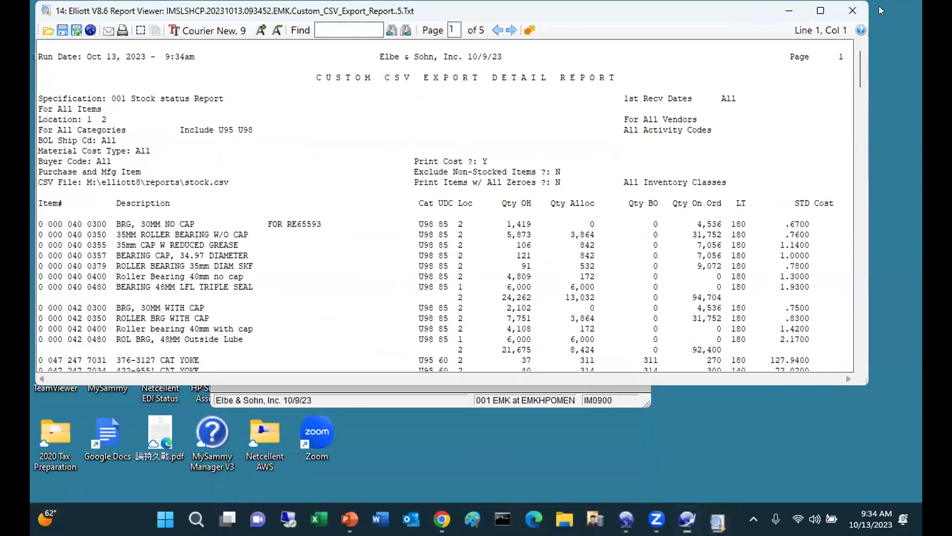
left_click(853, 10)
left_click(499, 301)
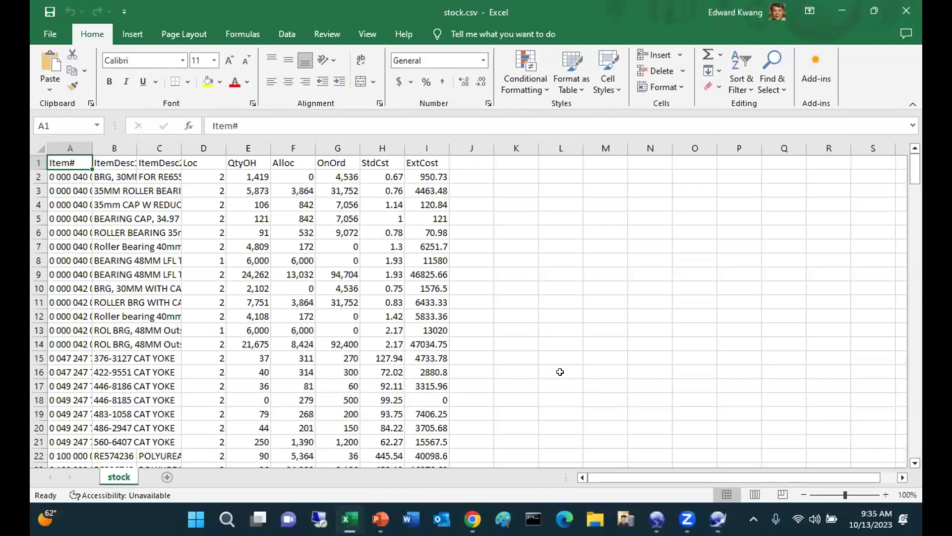
Step: Auto-fit the width of all columns in the stock sheet and select cell D3
left_click(37, 143)
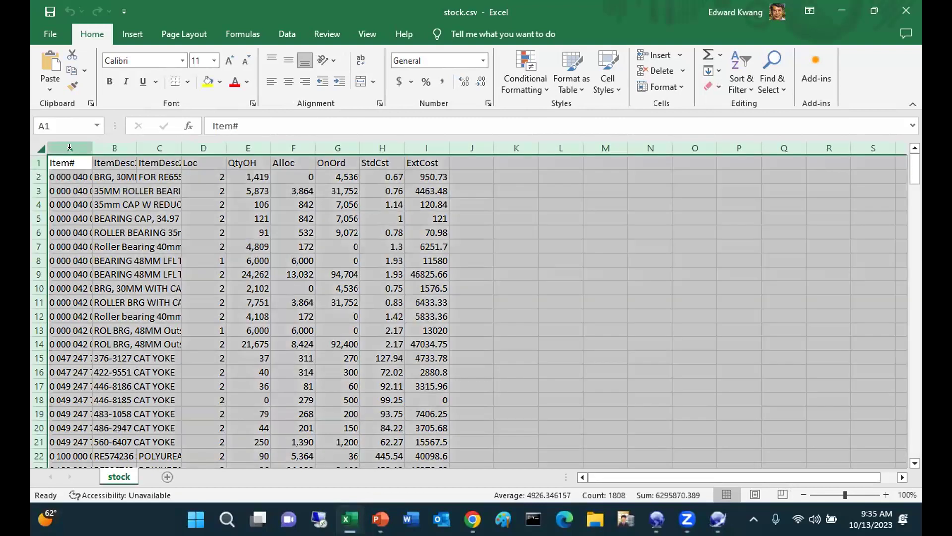
double_click(86, 145)
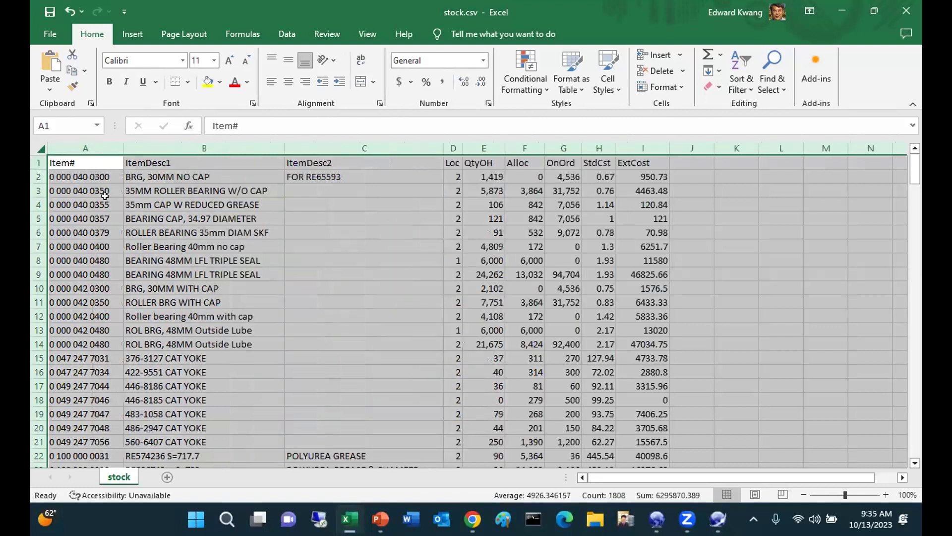
left_click(458, 186)
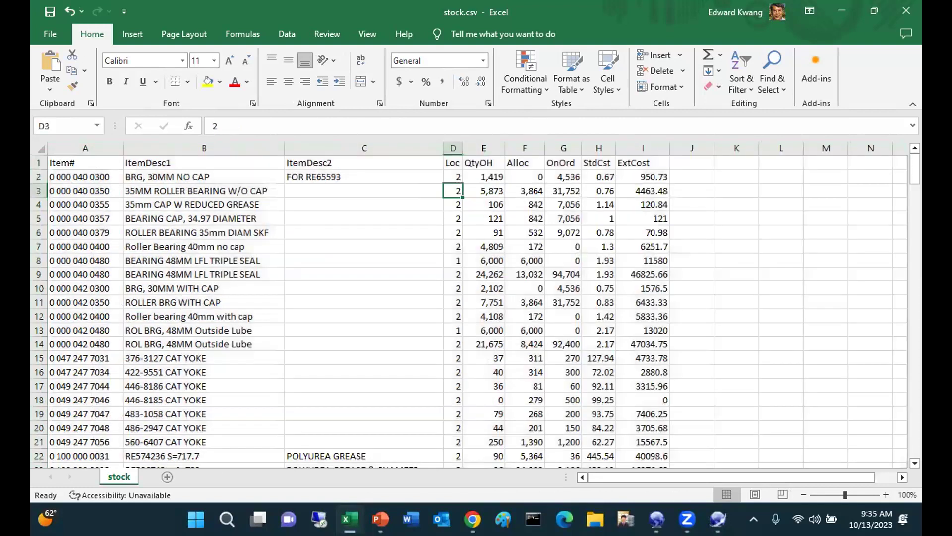
key("Down")
key("Down")
key("Down")
key("Down")
key("Down")
key("Up")
key("Up")
key("Up")
key("Up")
key("Up")
key("Up")
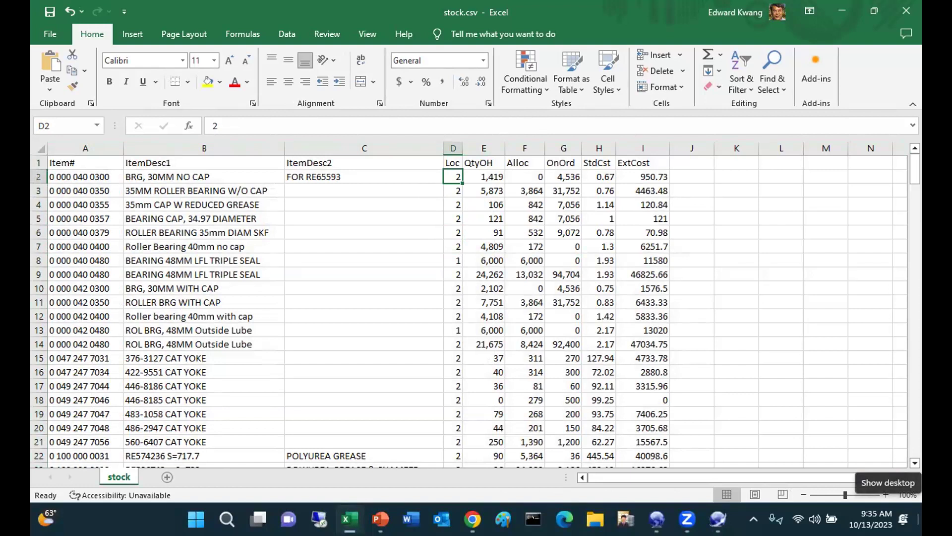
key("Down")
key("Down")
key("Down")
key("Down")
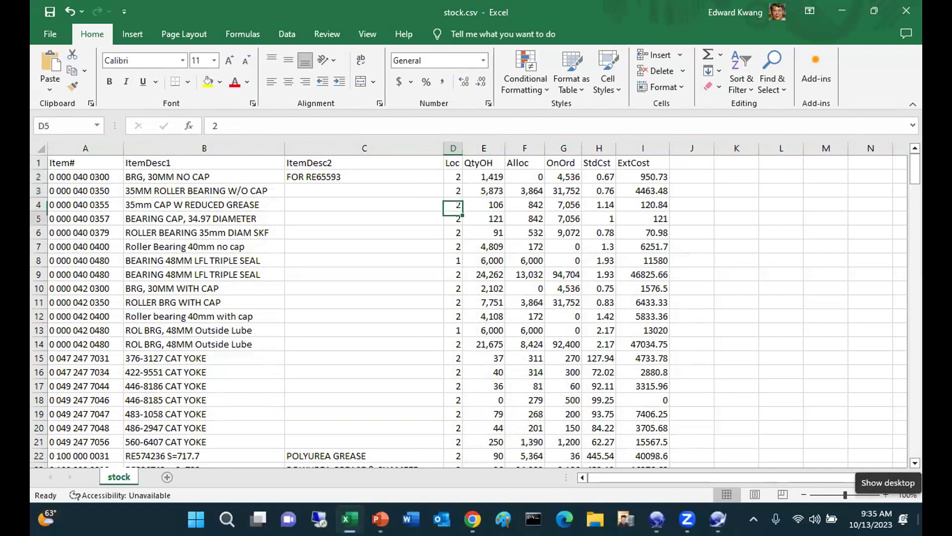
key("Down")
key("Down")
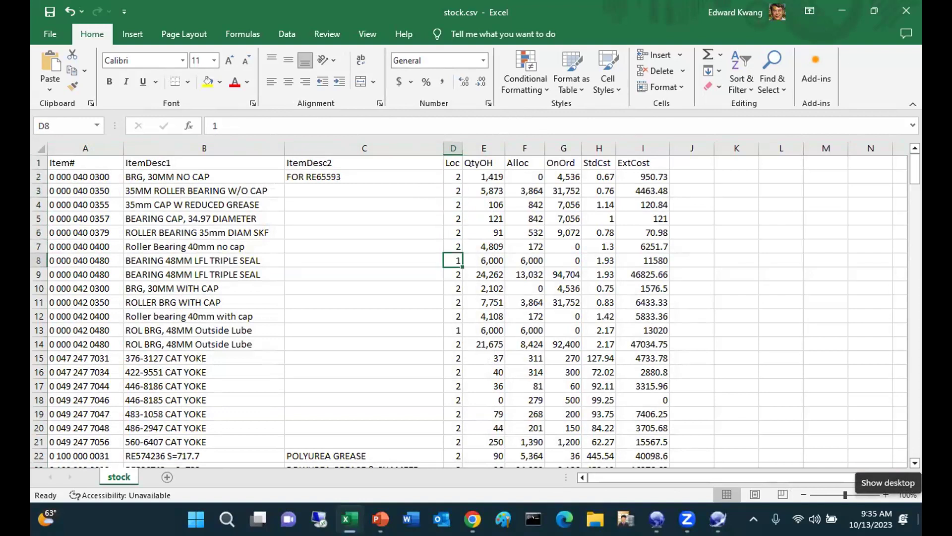
key("Down")
key("Up")
key("Up")
key("Up")
key("Up")
key("Up")
key("Up")
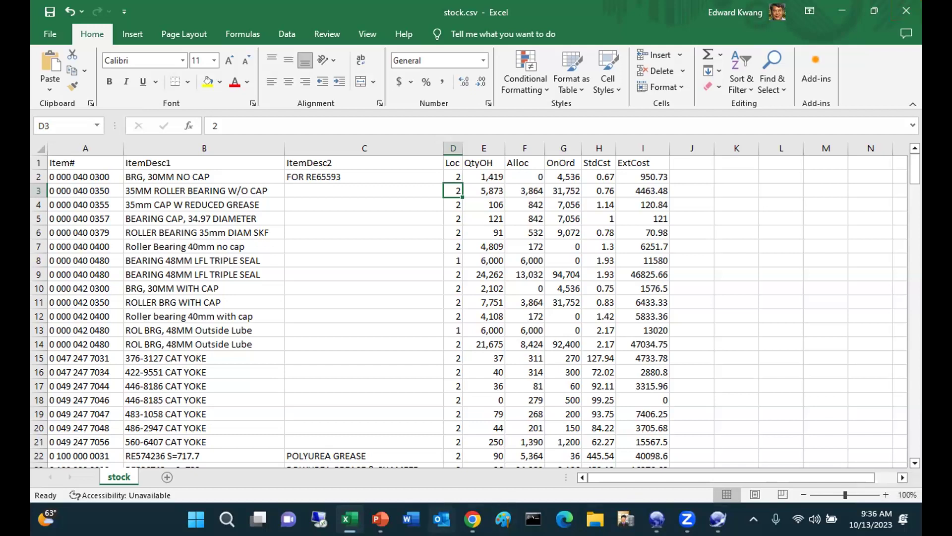
Step: Switch to Elliott's Custom CSV Export Report window and enter specification 1 for all items and all locations
mouse_move(718, 519)
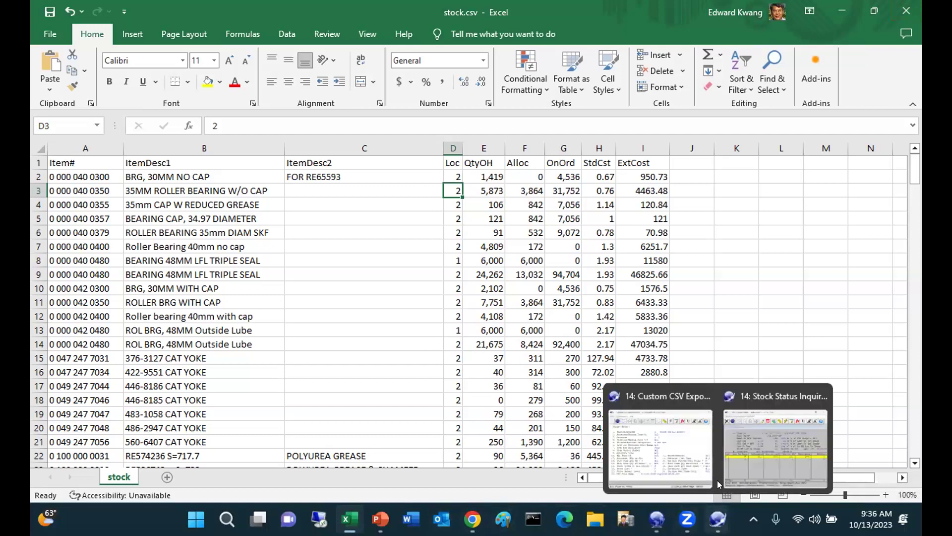
left_click(687, 449)
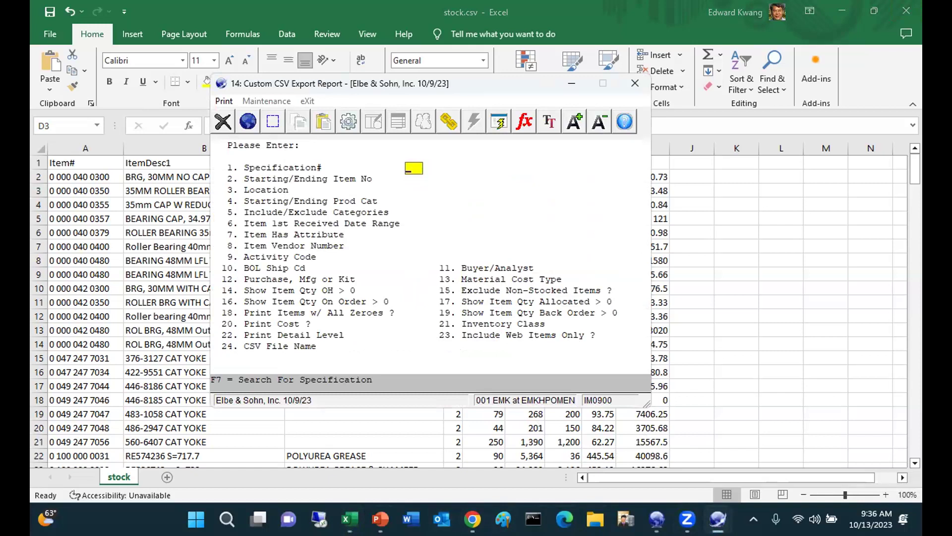
type("1")
key("Return")
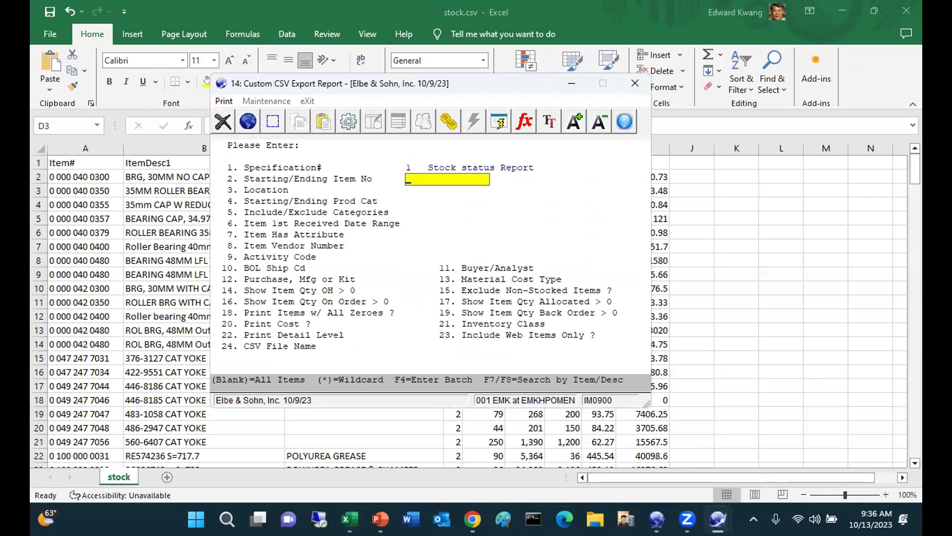
key("Return")
key("Return")
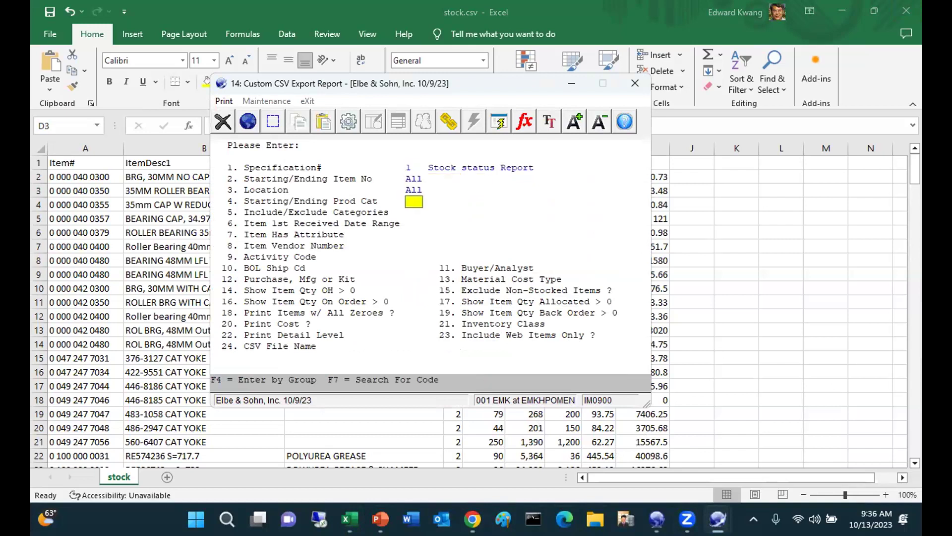
Step: Accept all product categories as the range and include only categories U95 and U98 in the new report
key("Return")
type("I")
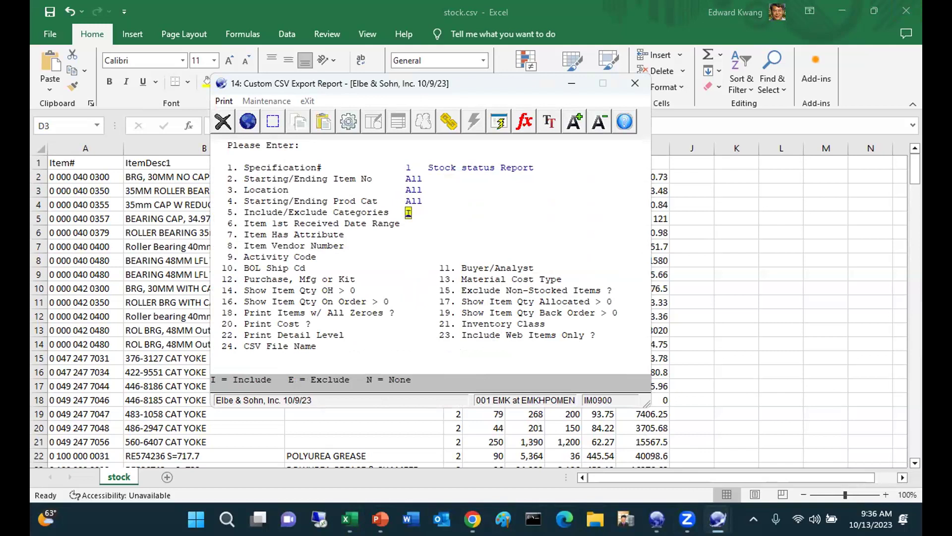
key("Return")
type("U95")
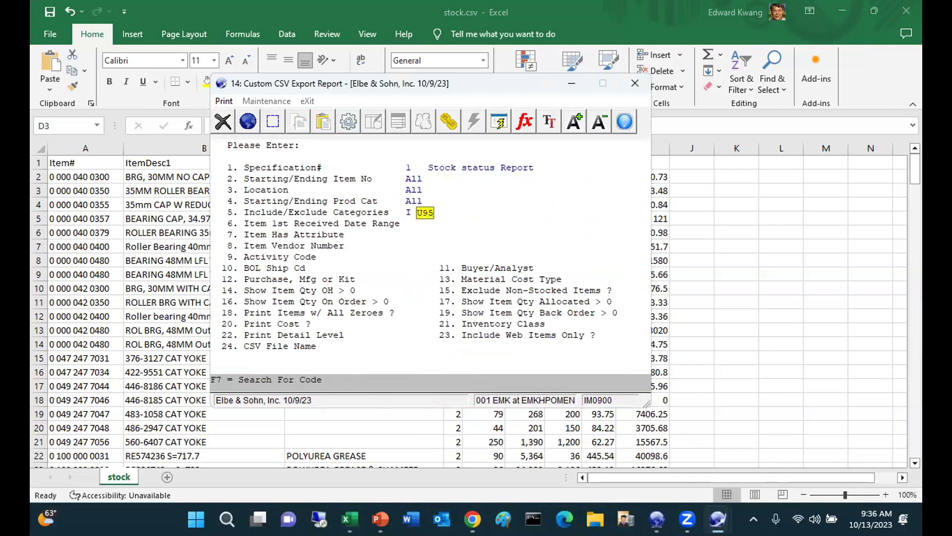
key("Return")
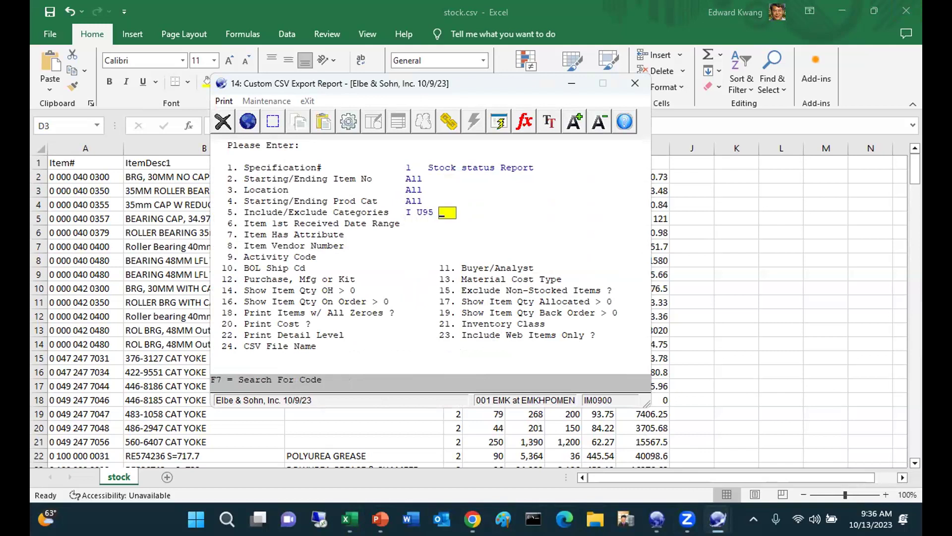
type("U98")
key("Return")
key("Return")
key("Return")
key("Return")
key("Return")
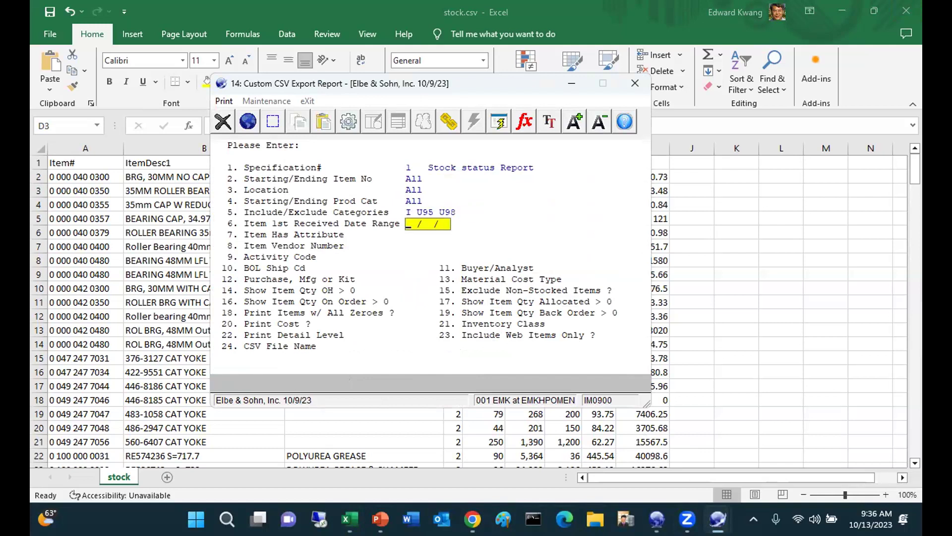
Step: Accept the default filters from the first received date range down to the Print Items w/ All Zeroes option
key("Return")
key("Return")
key("Return")
key("Return")
key("Return")
key("Return")
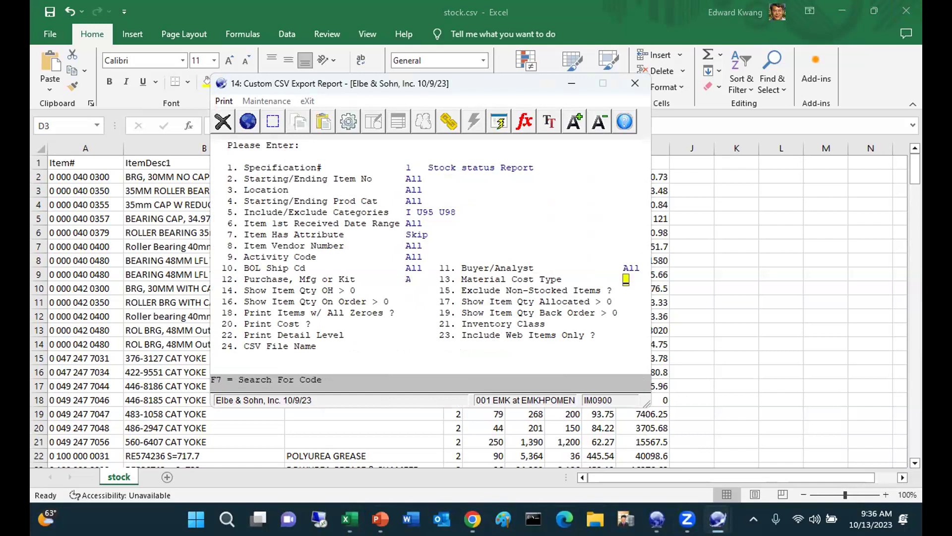
key("Return")
key("Return")
key("Return")
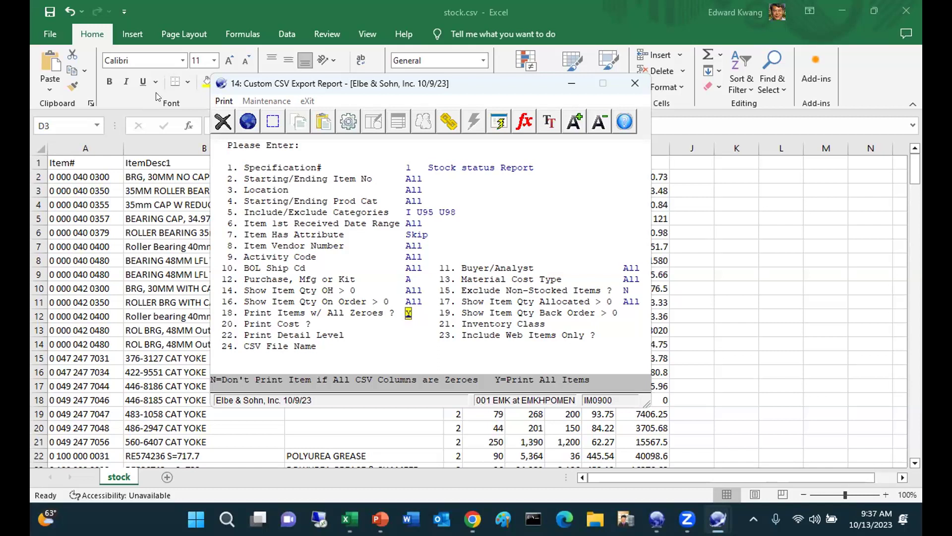
Step: Minimize the export report window and examine the Loc values and the row 18 quantities in stock.csv
left_click(573, 83)
left_click(453, 171)
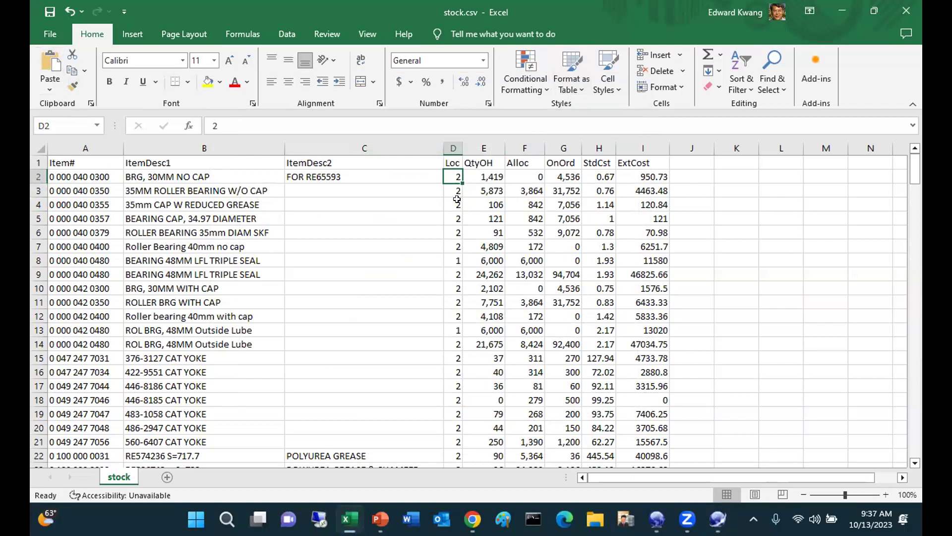
left_click(450, 272)
left_click(452, 259)
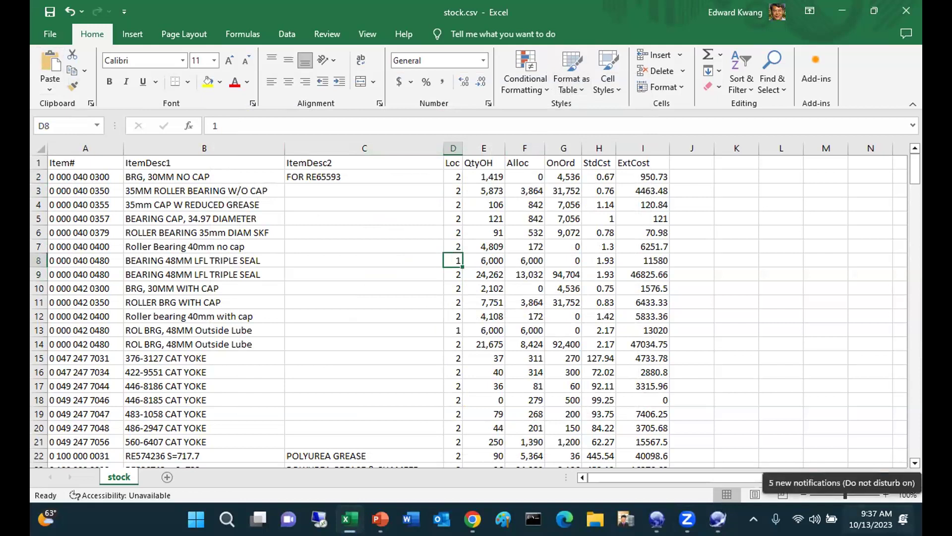
left_click_drag(915, 185, 904, 162)
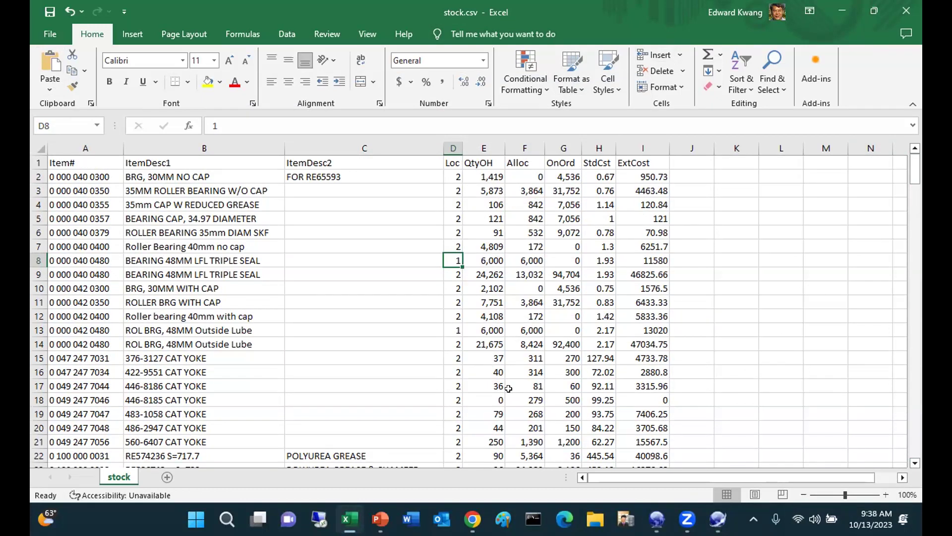
left_click(495, 398)
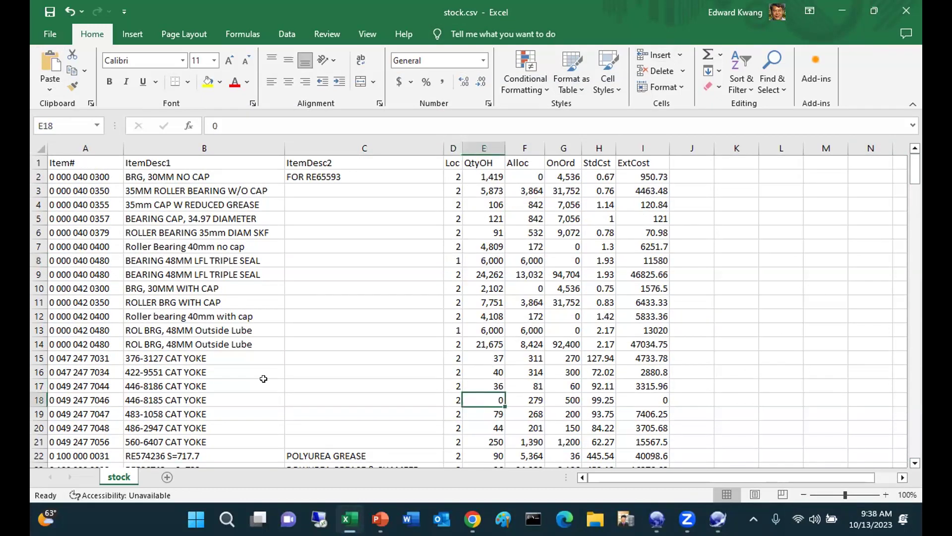
left_click(39, 397)
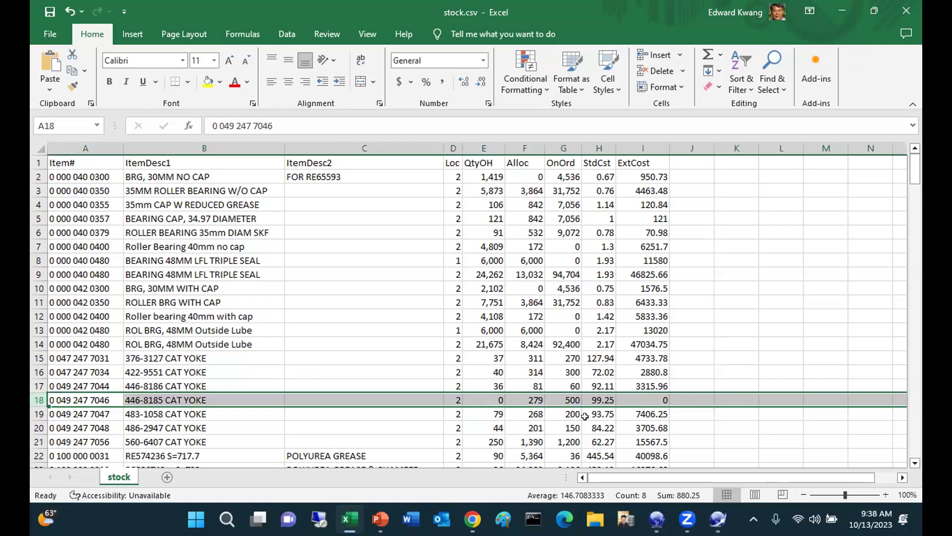
left_click(491, 397)
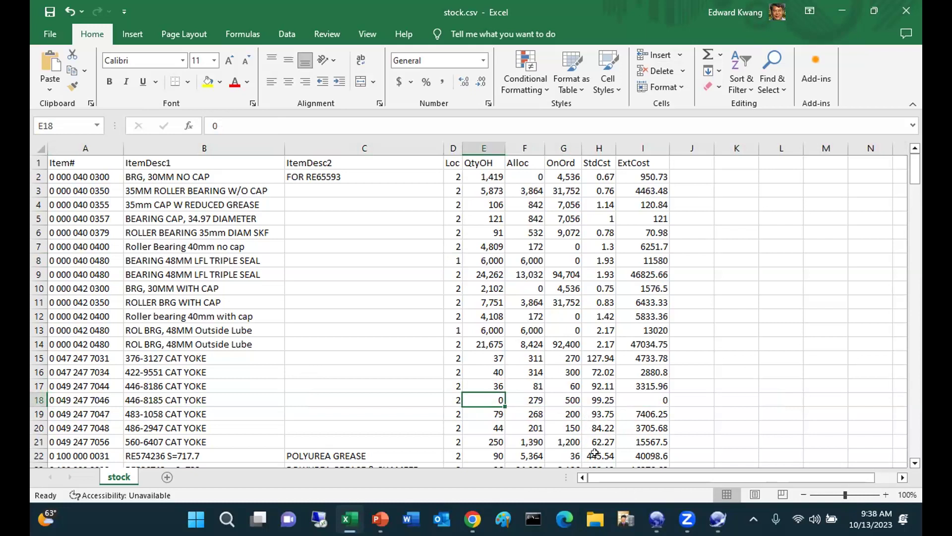
left_click(537, 397)
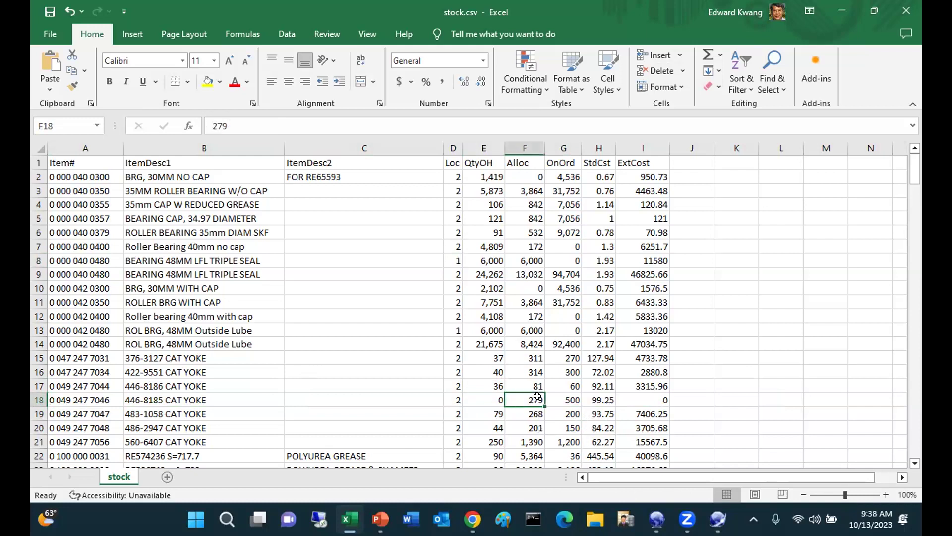
Step: Examine the OnOrd quantity in row 18 and the whole Alloc and OnOrd columns of stock.csv
left_click(570, 399)
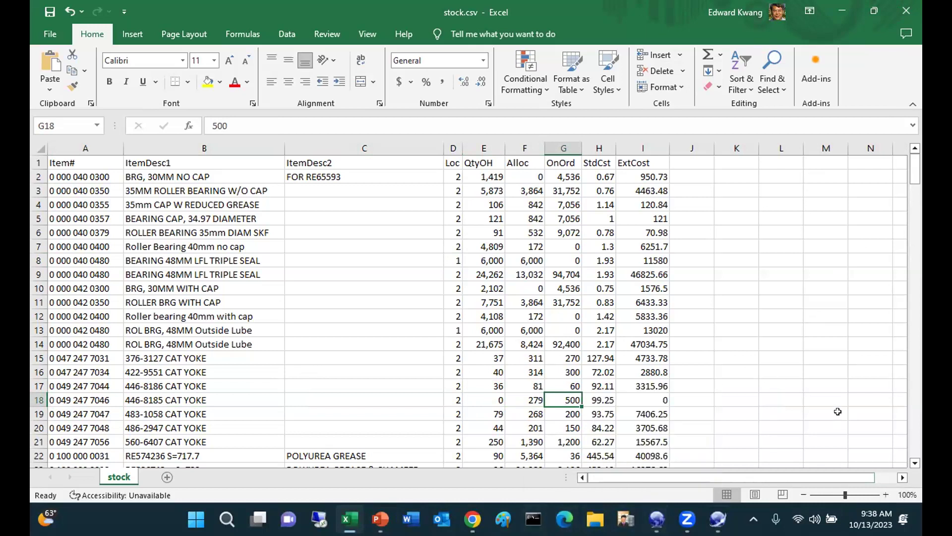
left_click(521, 145)
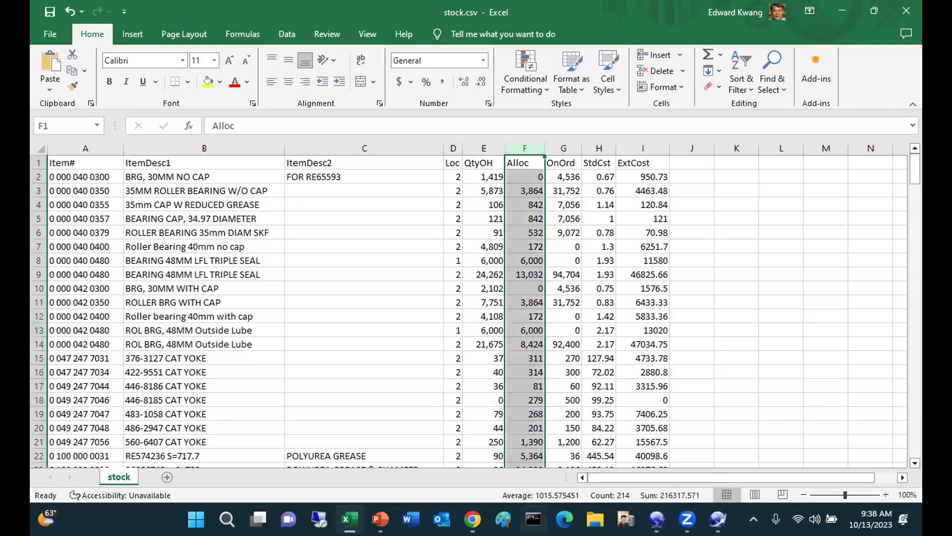
key("shift+Right")
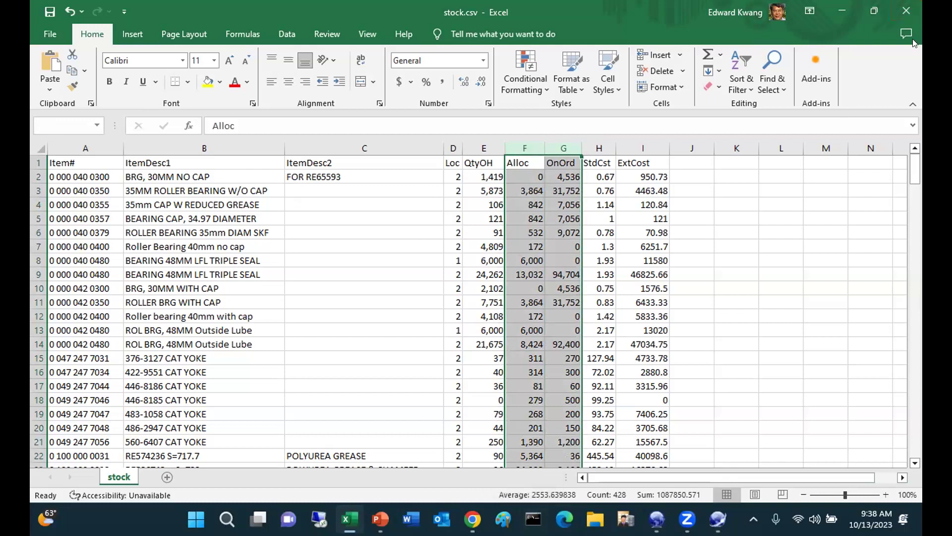
Step: Close stock.csv without saving its changes and switch to the PowerPoint presentation
left_click(906, 10)
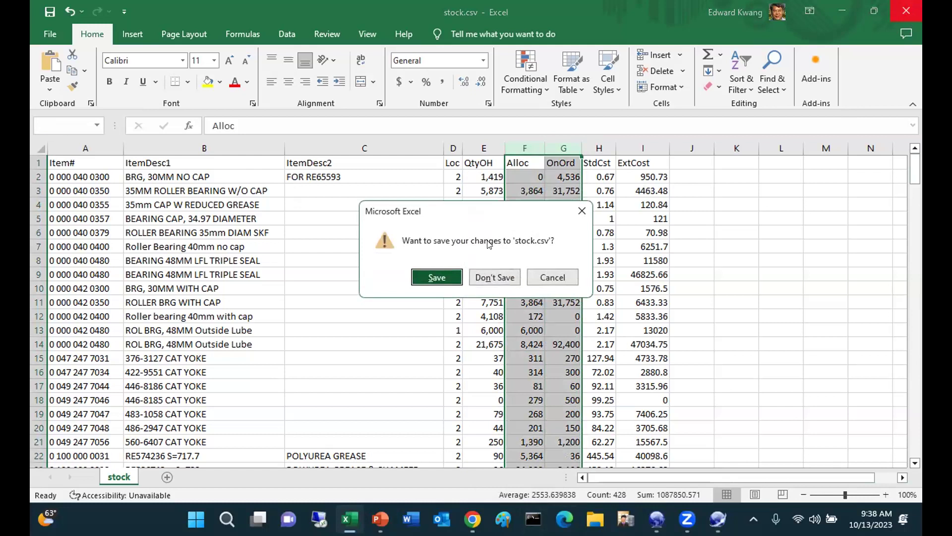
left_click(505, 274)
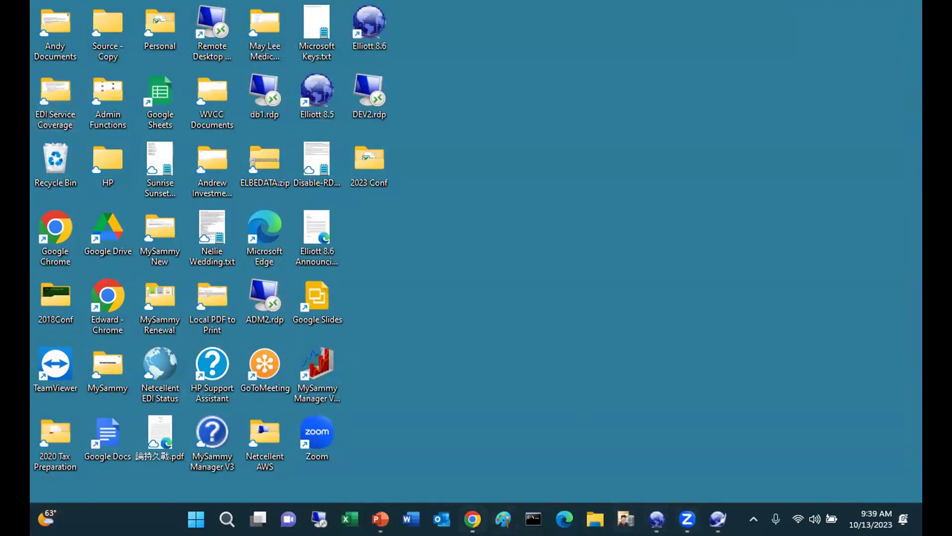
mouse_move(473, 519)
left_click(381, 518)
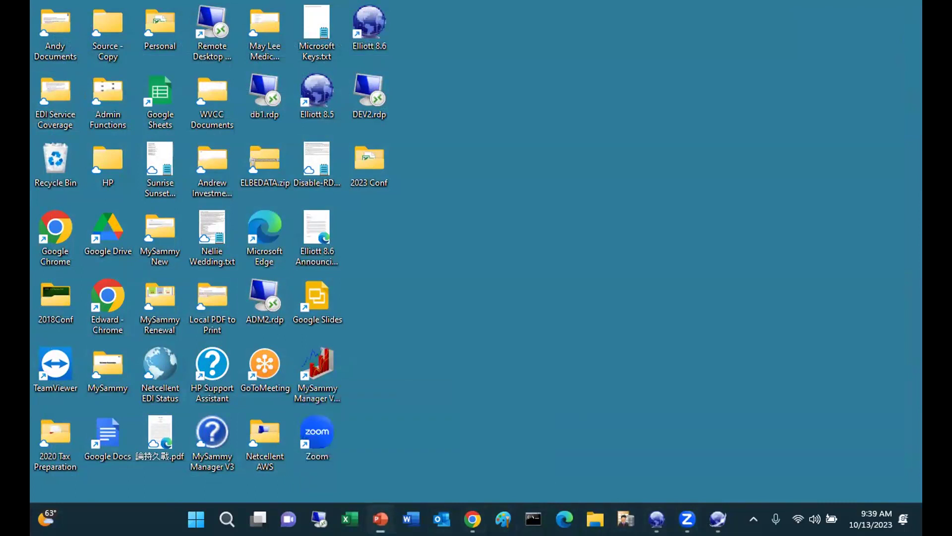
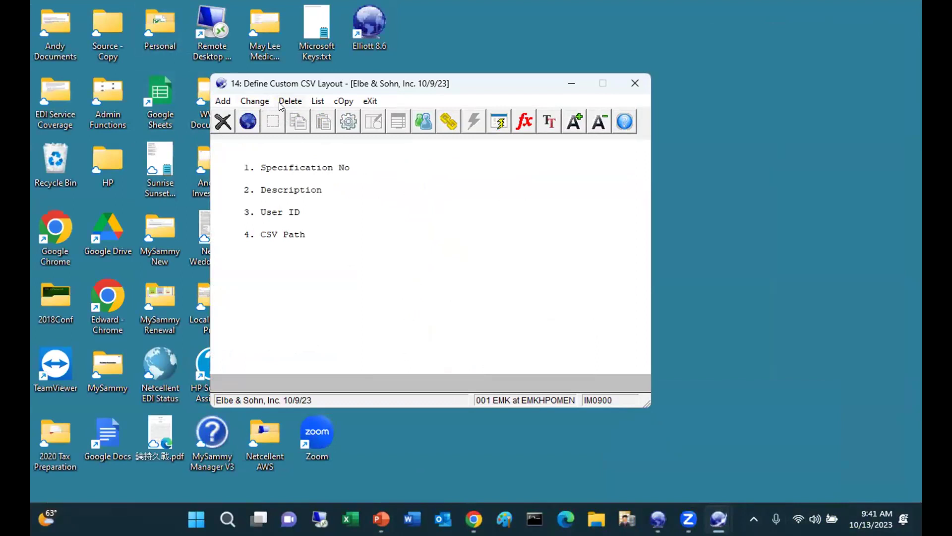
Step: In Elliott's Define Custom CSV Layout window, look up all existing specifications from change mode and back out without choosing one
left_click(268, 103)
mouse_move(381, 519)
key("F7")
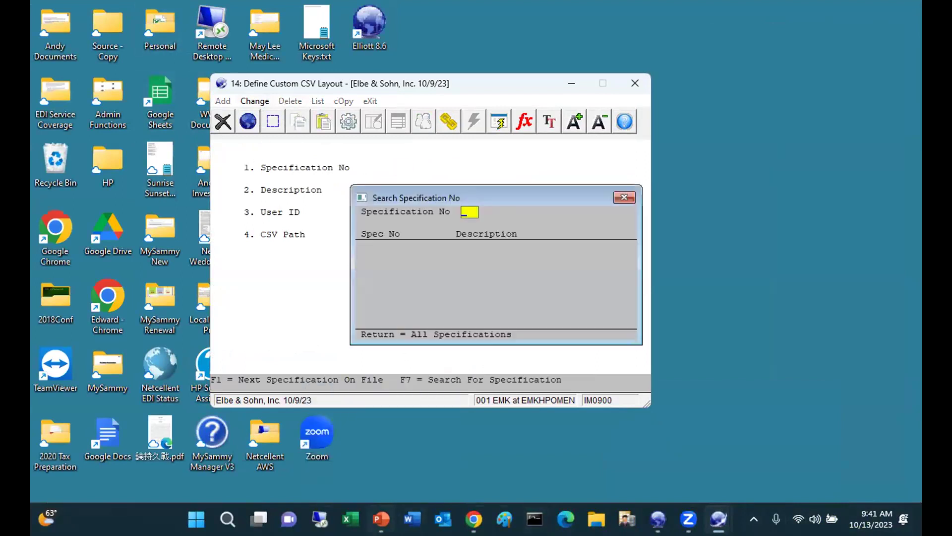
key("Return")
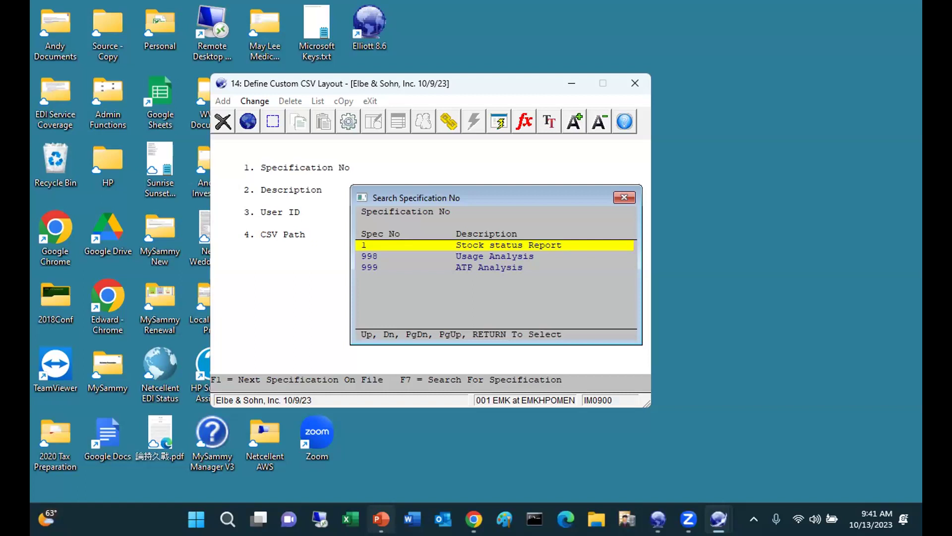
key("Escape")
key("Escape")
key("Escape")
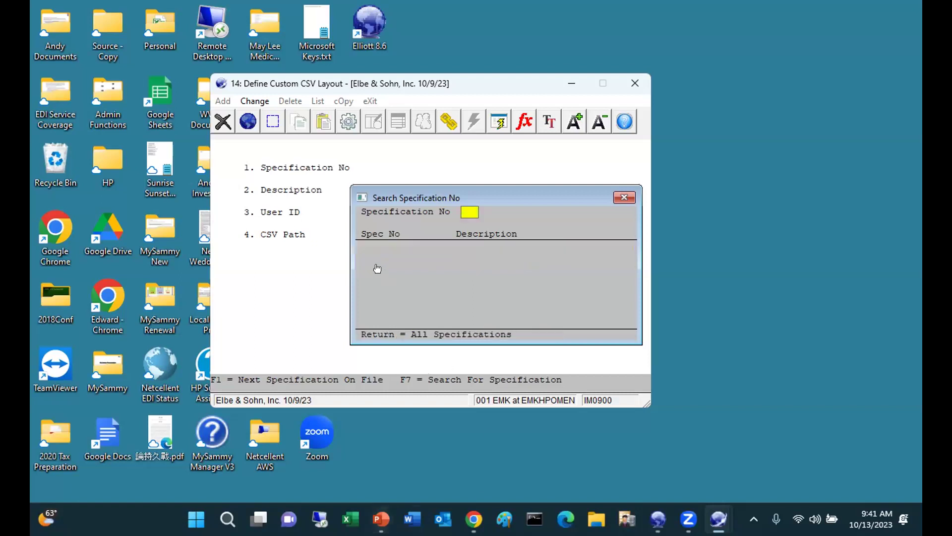
Step: Start a specification copy from specification 1 to specification 2
left_click(344, 102)
type("1")
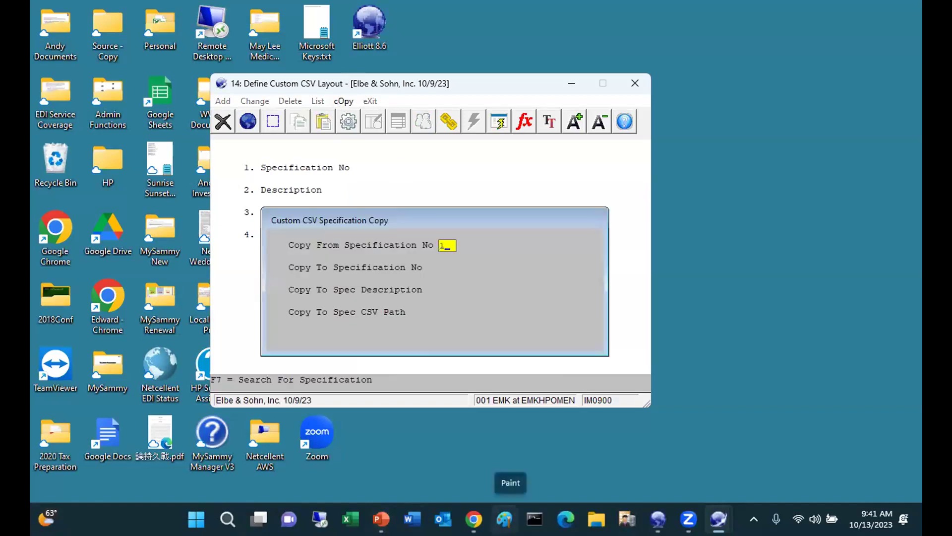
key("Return")
type("2")
key("Return")
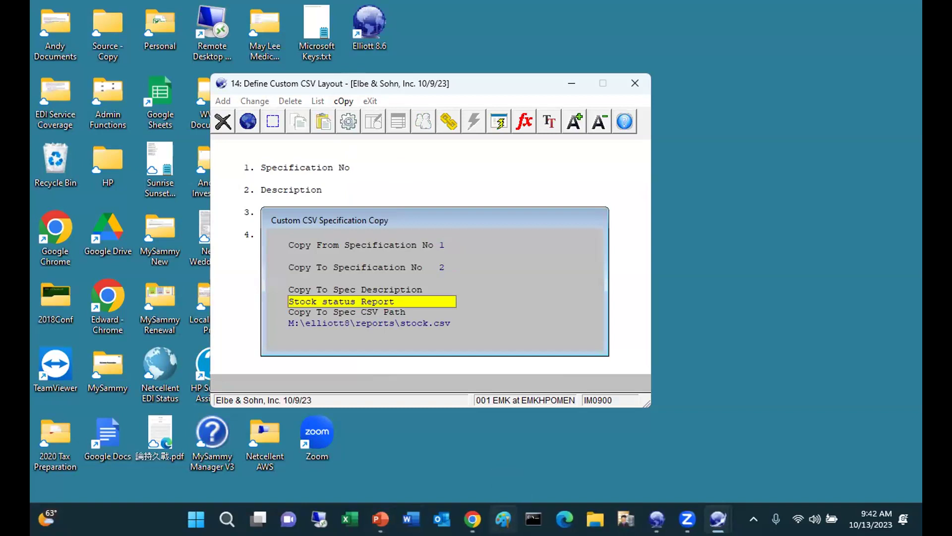
Step: Change the copied specification's description to "Stock with Sales History"
key("Right")
key("Right")
key("Right")
key("Right")
key("Right")
key("Right")
type("with Sales History")
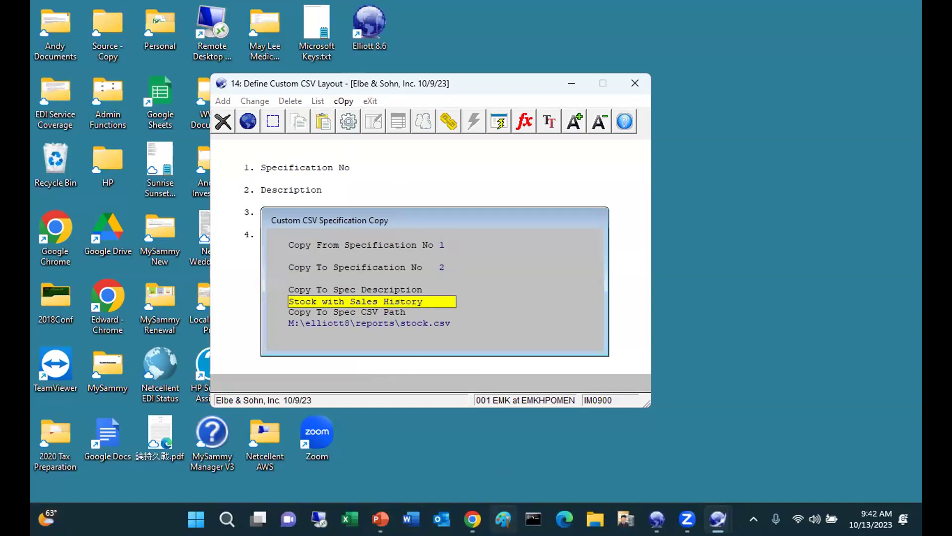
key("Return")
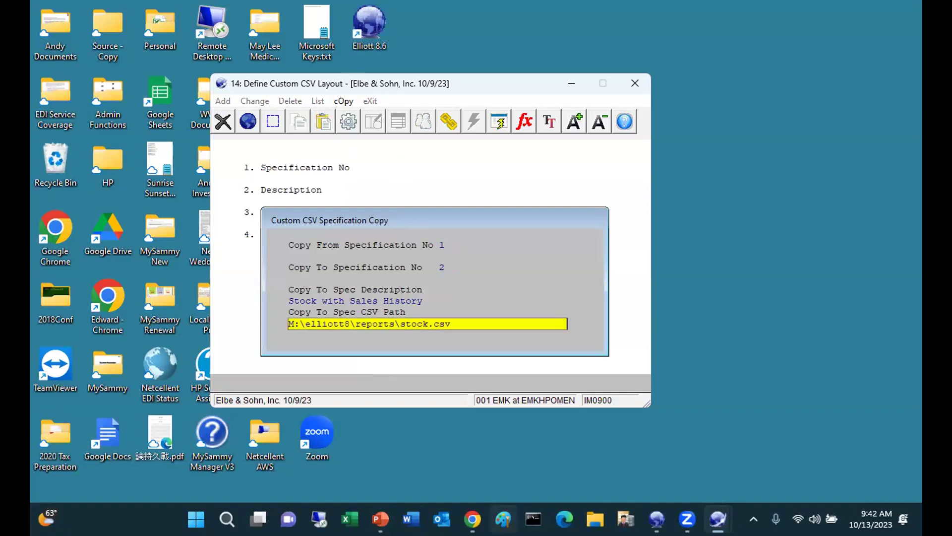
Step: Set the copy's CSV path to M:\elliott8\reports\stockandhistory.csv and complete the specification copy
key("Right")
key("Right")
type("andhistory.csv")
key("Return")
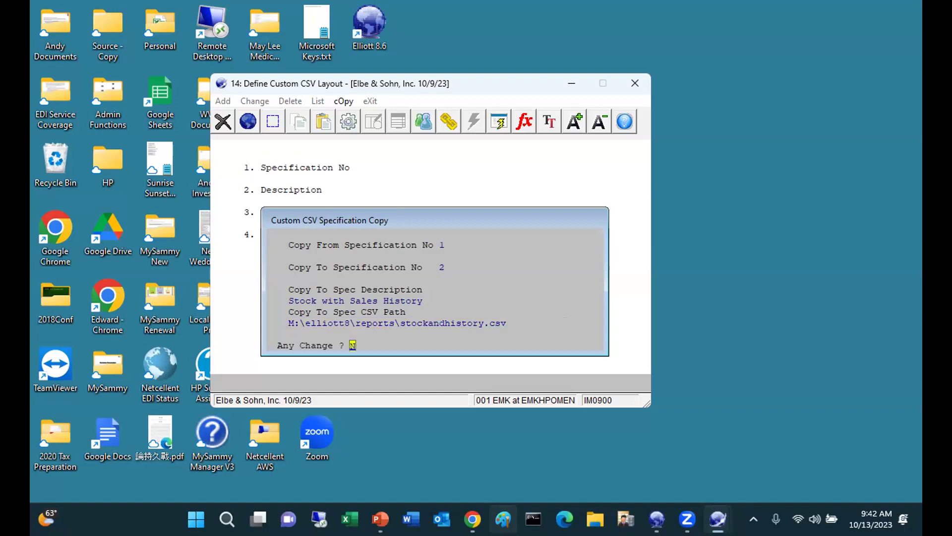
key("Return")
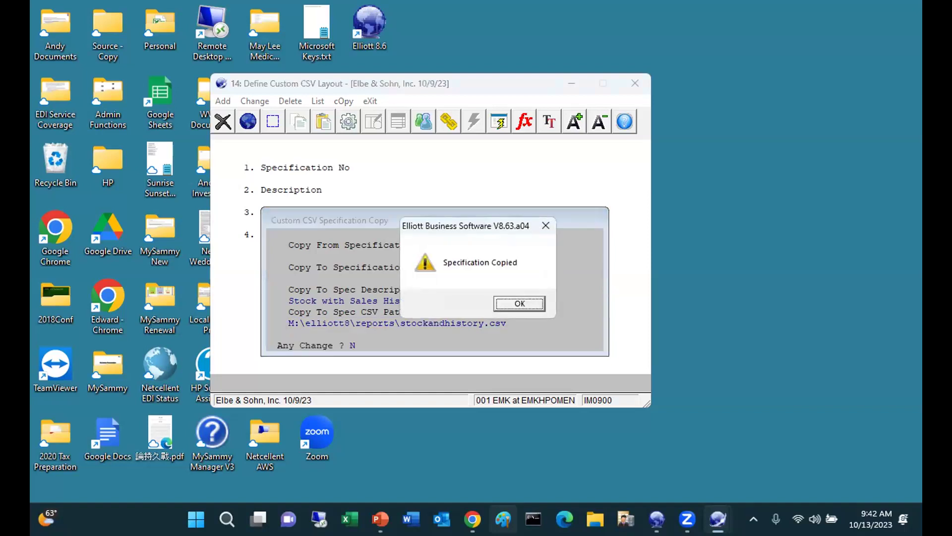
key("Return")
key("Escape")
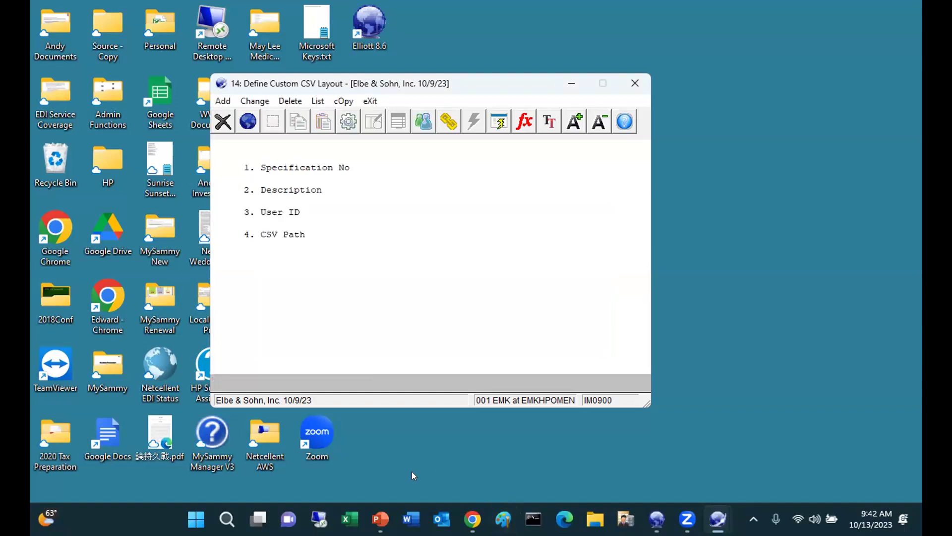
Step: Open specification 2 for changes and start editing column 10 of its layout
left_click(254, 102)
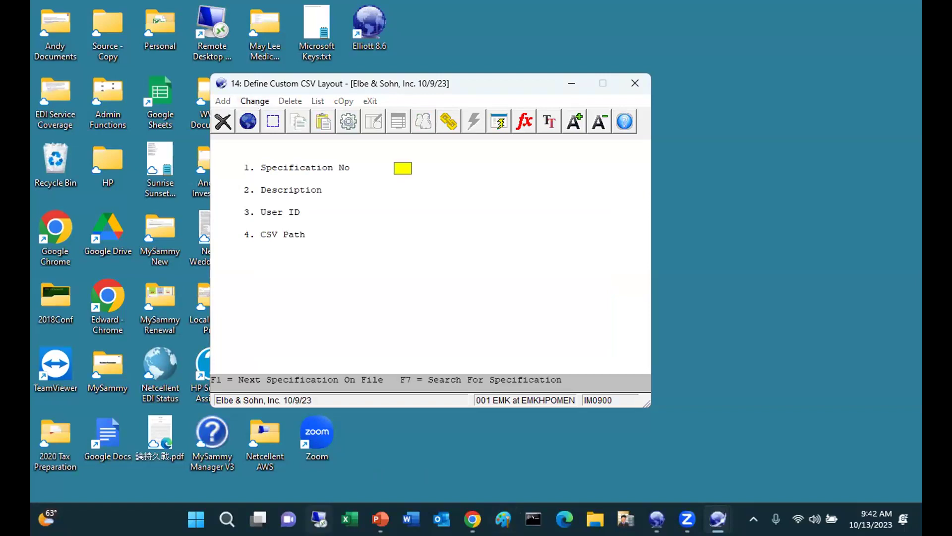
type("2")
key("Return")
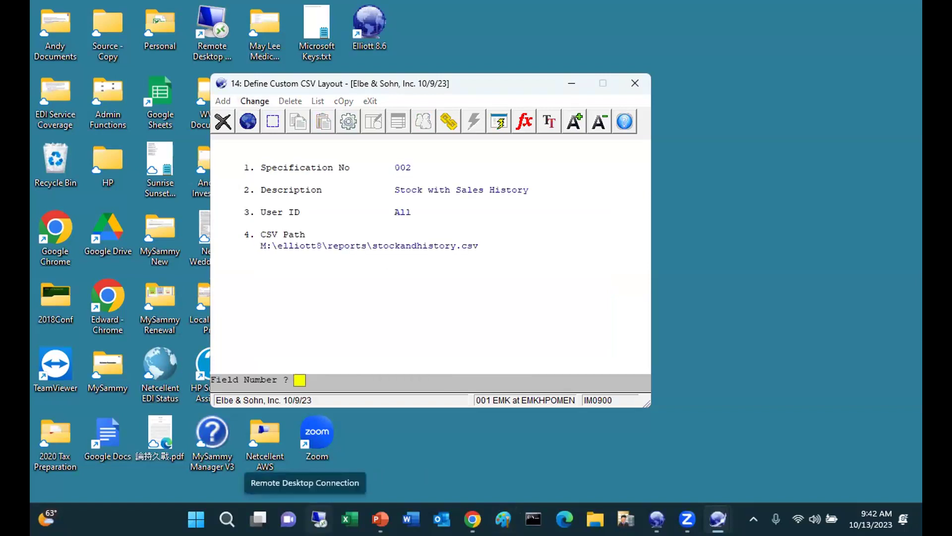
key("Return")
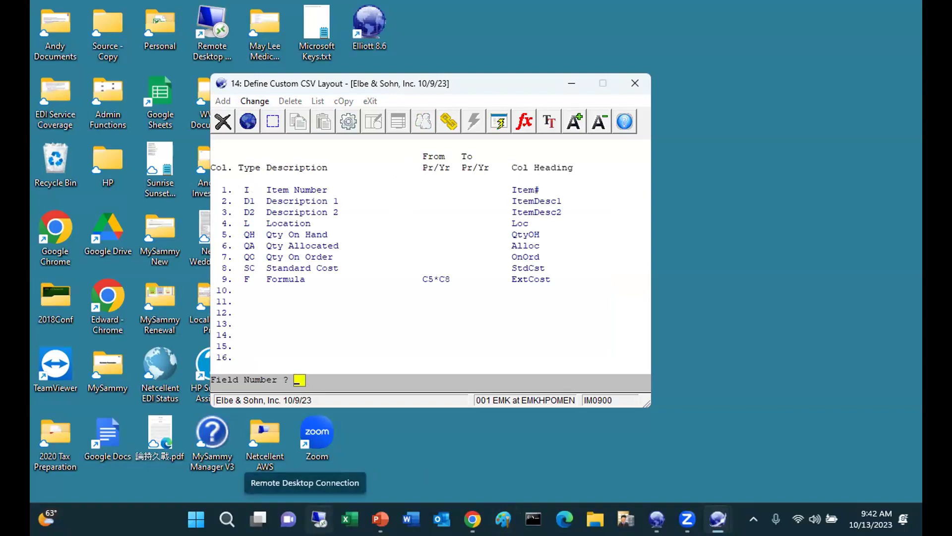
type("10")
key("Return")
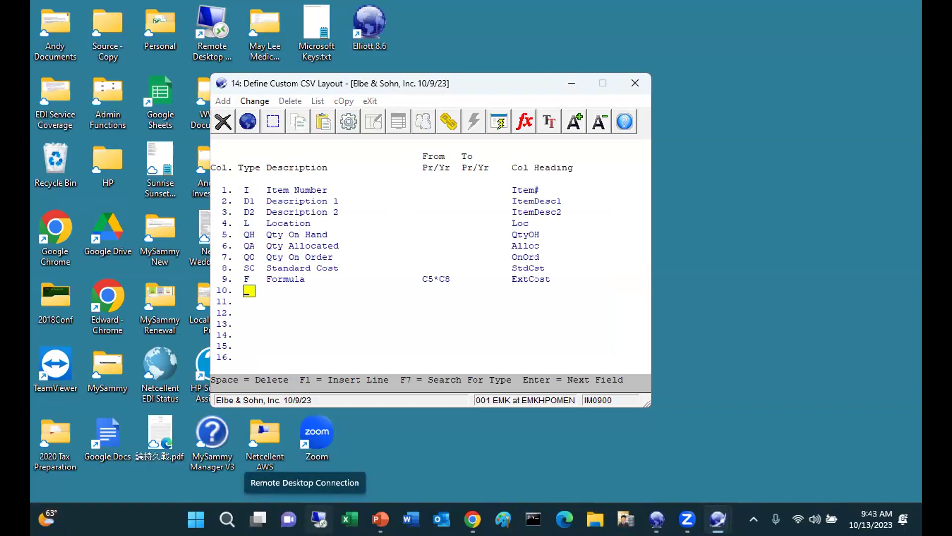
Step: Examine the quantity column types, comparing the explanations of QI Qty Sold in Invoice History and QS Qty Sold
key("F7")
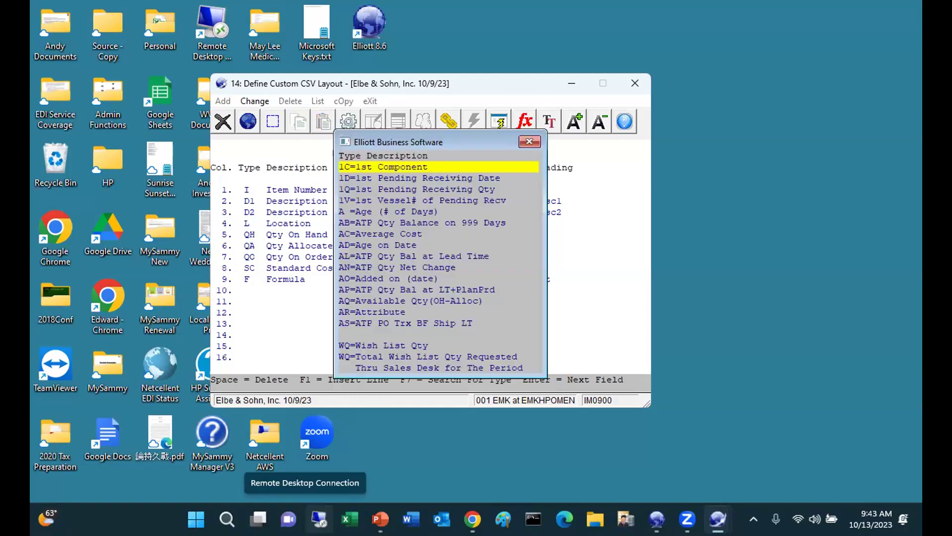
key("q")
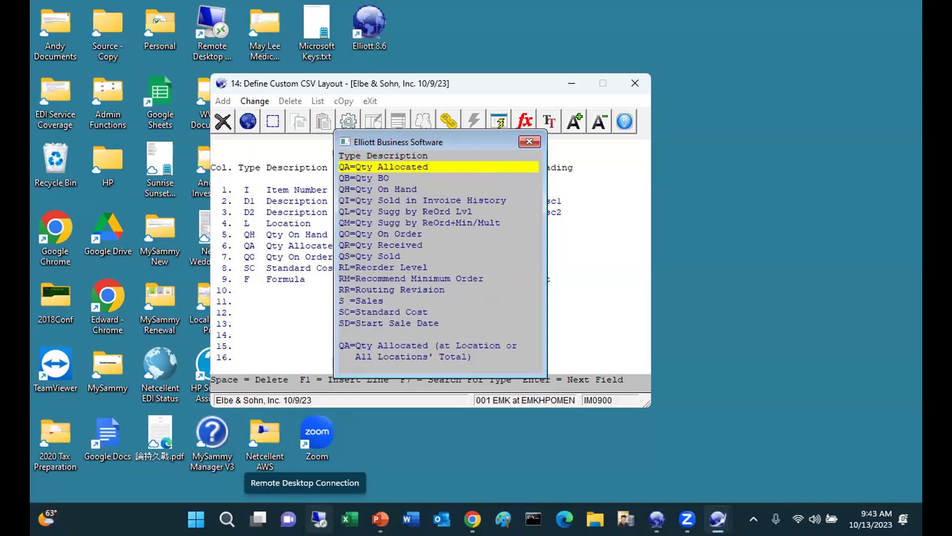
key("Down")
key("Down")
key("Down")
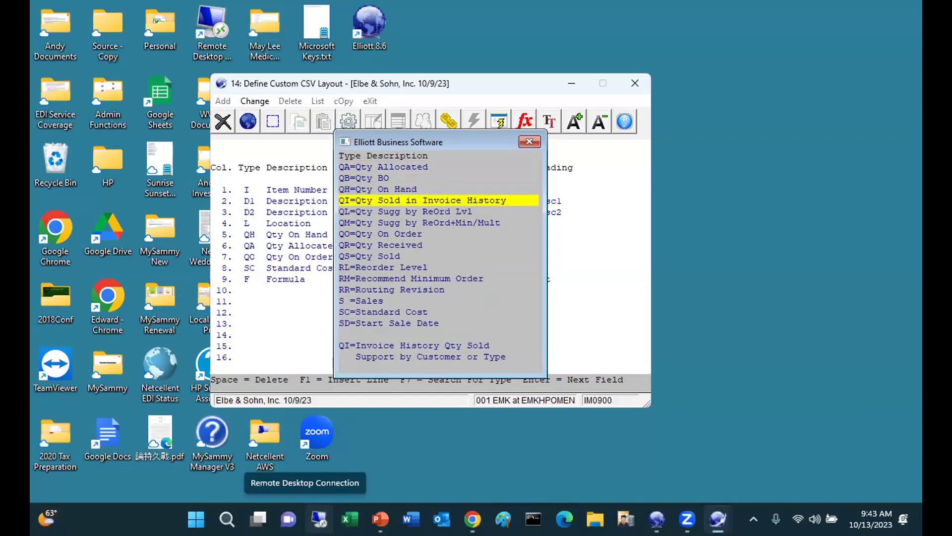
key("Down")
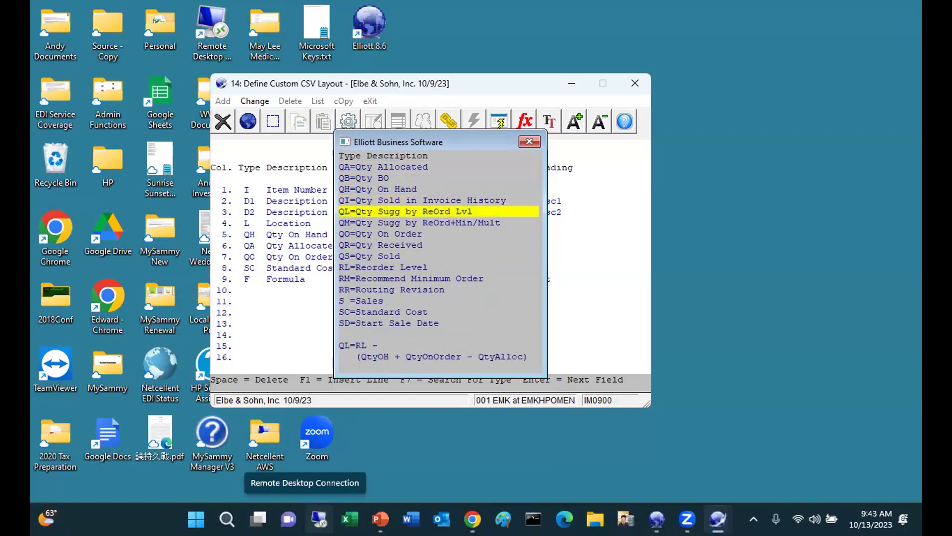
key("Down")
key("Down")
key("Down")
key("Down")
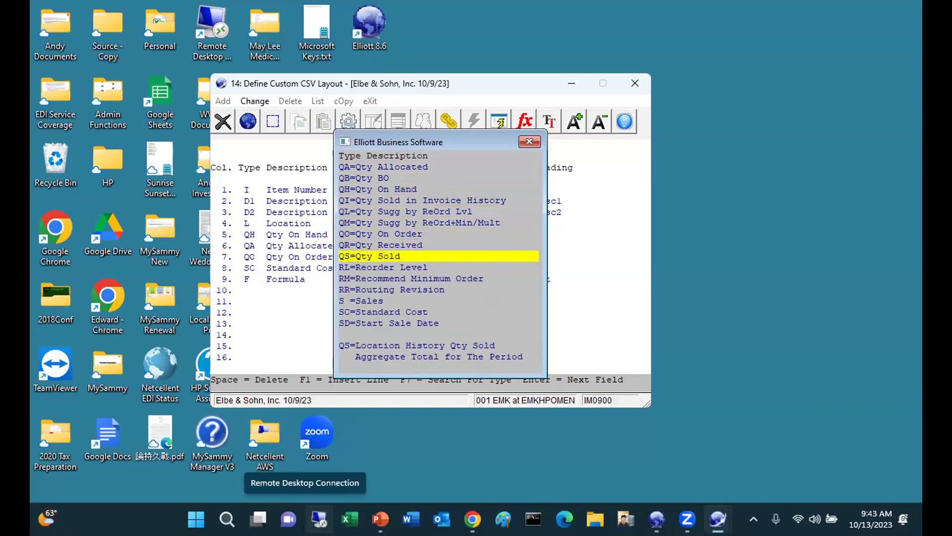
key("Up")
key("Up")
key("Up")
key("Up")
key("Up")
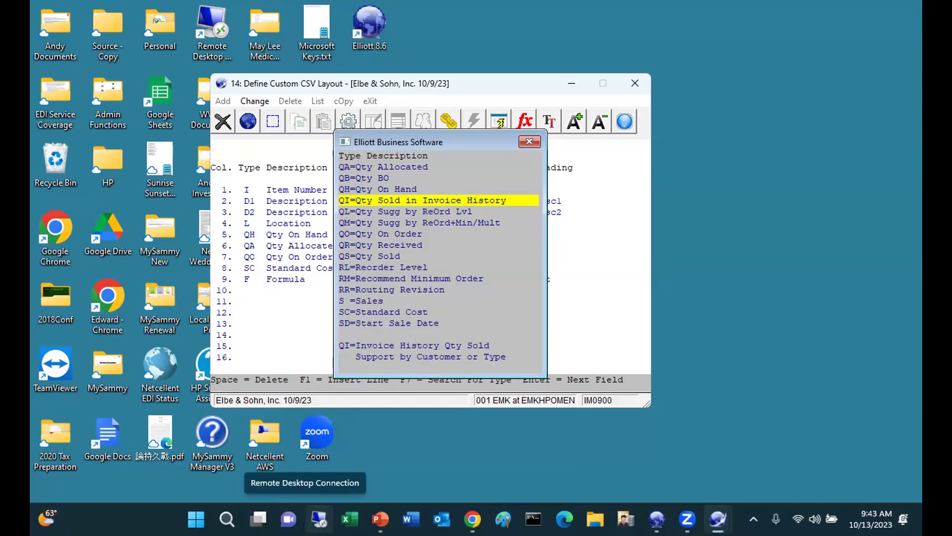
key("Down")
key("Down")
key("Down")
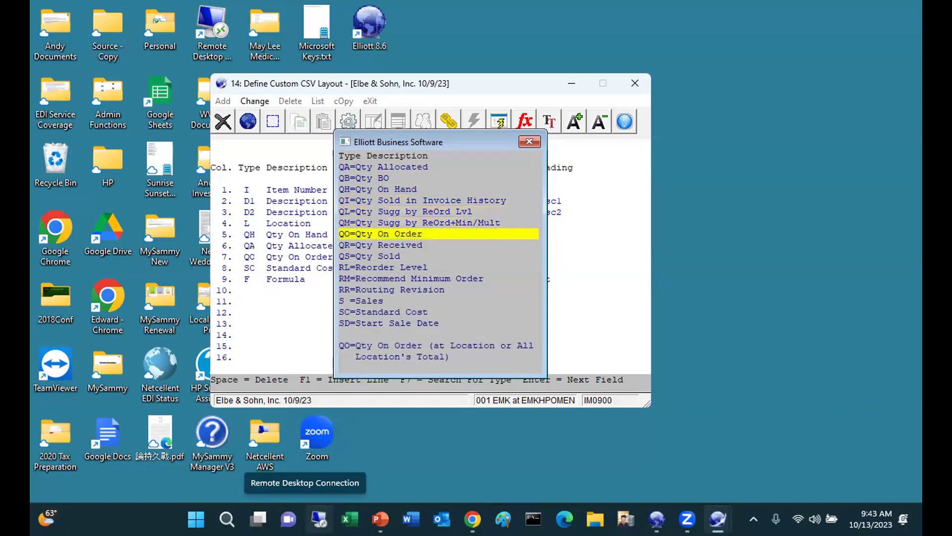
key("Down")
key("Down")
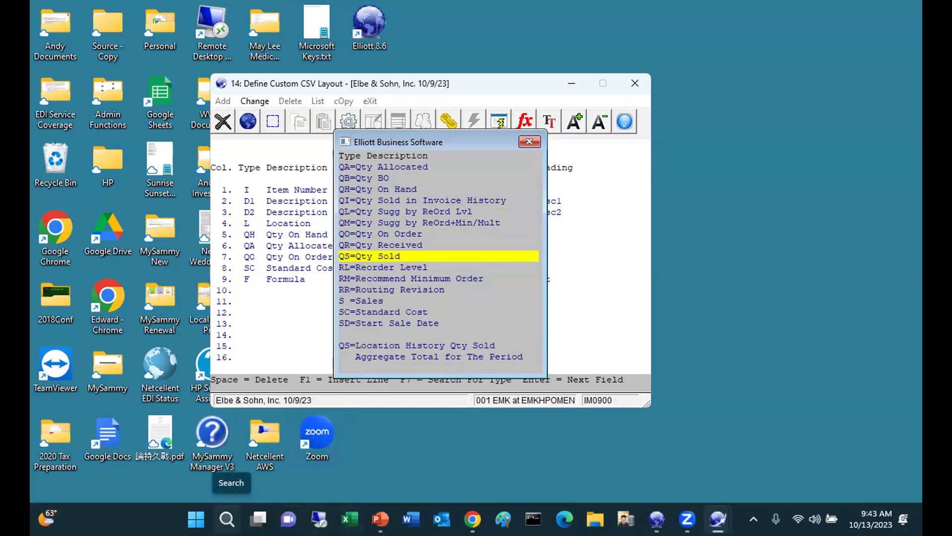
key("Up")
key("Up")
key("Up")
key("Up")
key("Up")
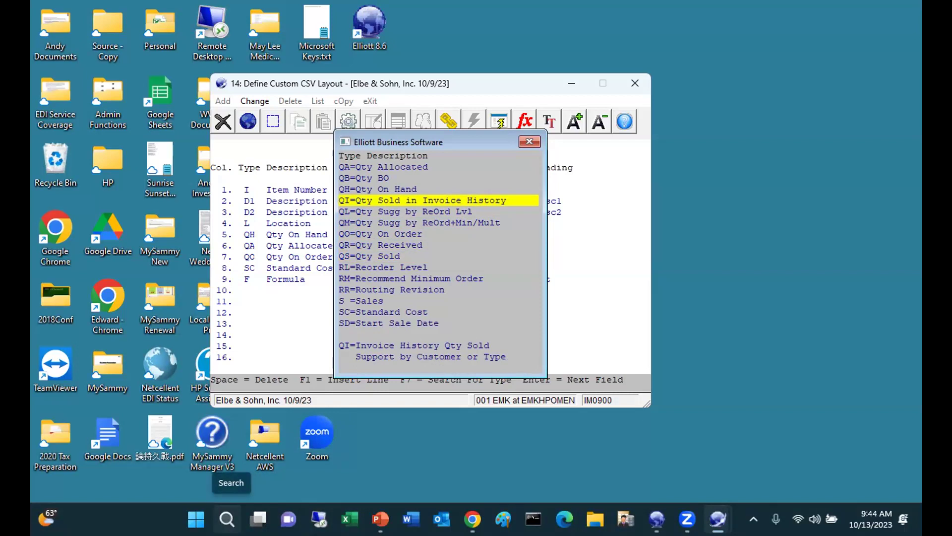
key("Down")
key("Down")
key("Down")
key("Down")
key("Down")
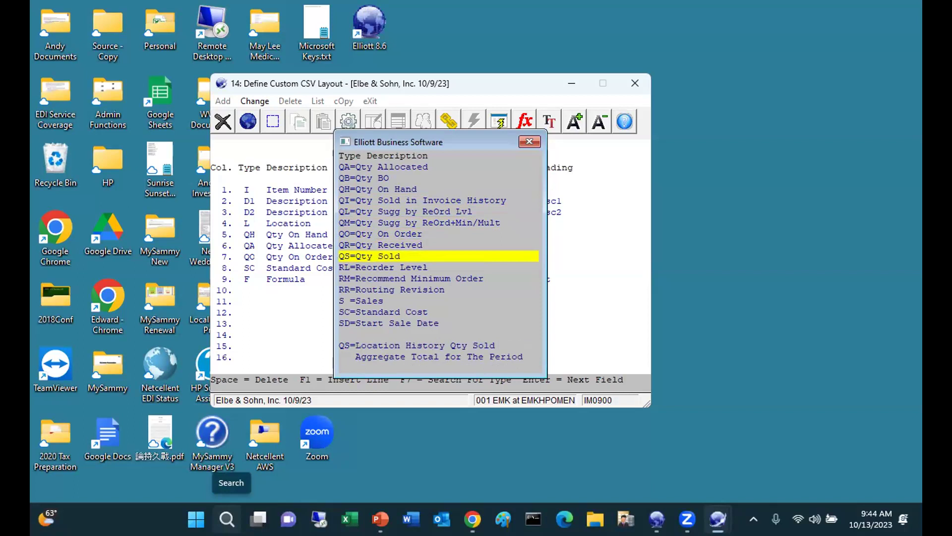
key("Up")
key("Up")
key("Up")
key("Up")
key("Up")
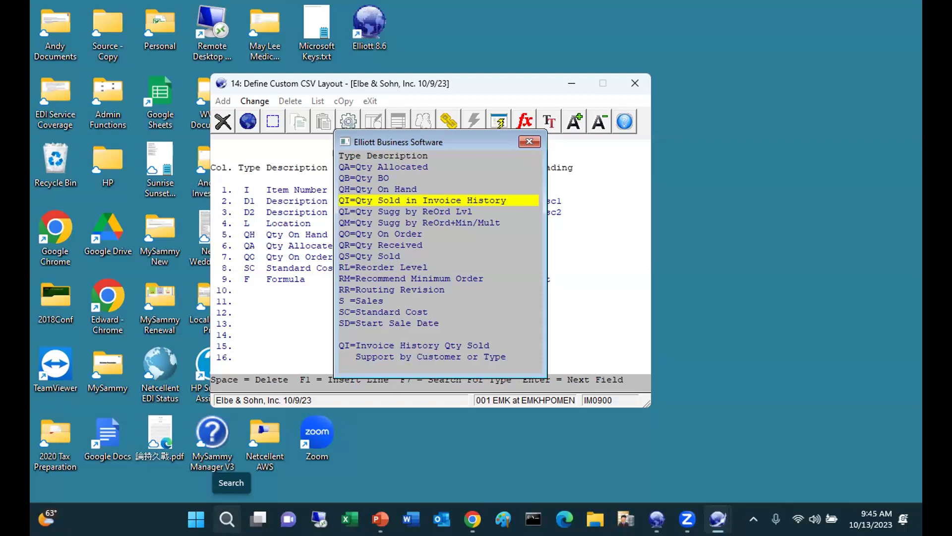
Step: Choose QS Qty Sold as the type of column 10
key("Down")
key("Down")
key("Down")
key("Down")
key("Down")
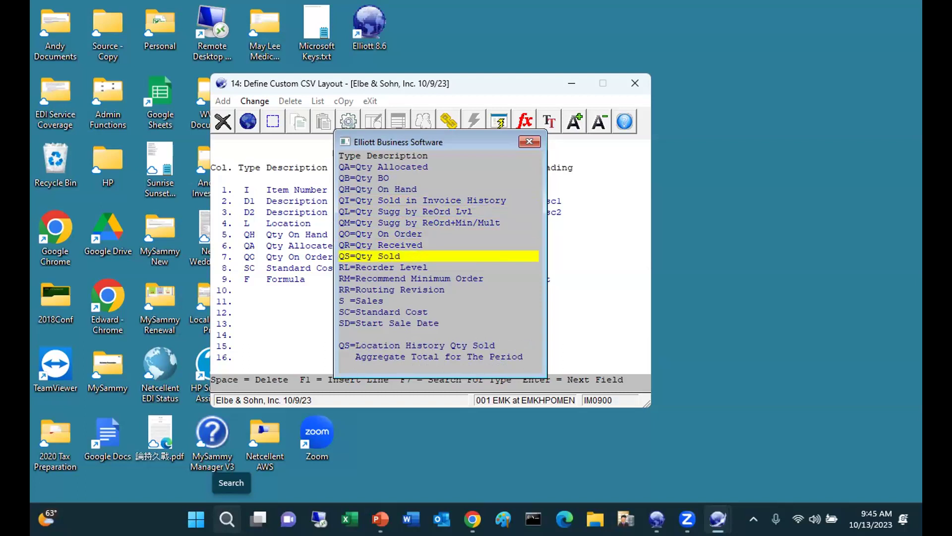
key("Return")
key("Return")
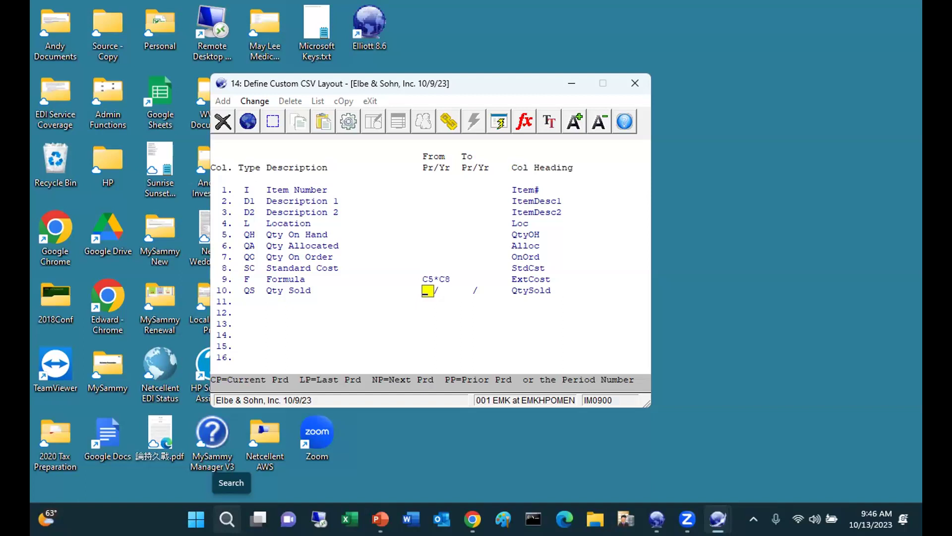
Step: Set column 10's starting period and year to CP/LY
type("CP")
key("Return")
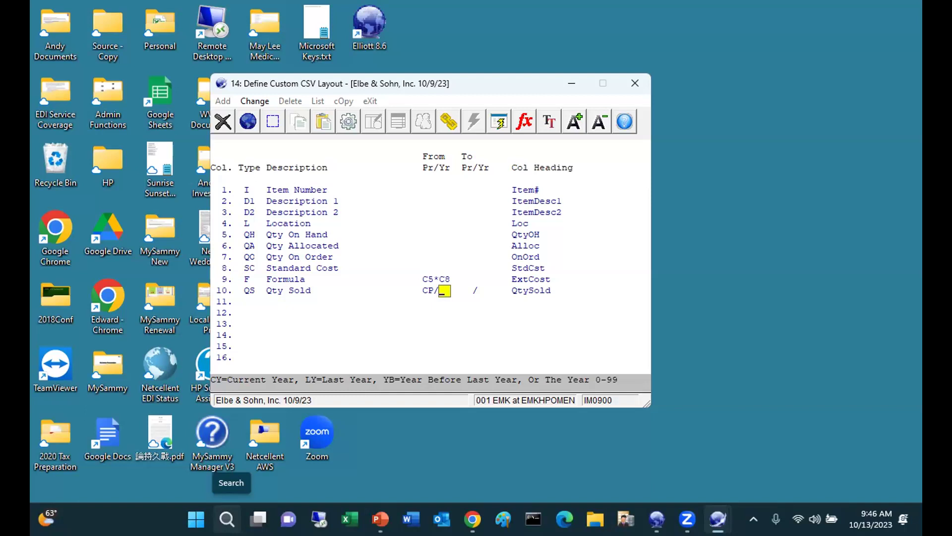
type("LY")
key("Return")
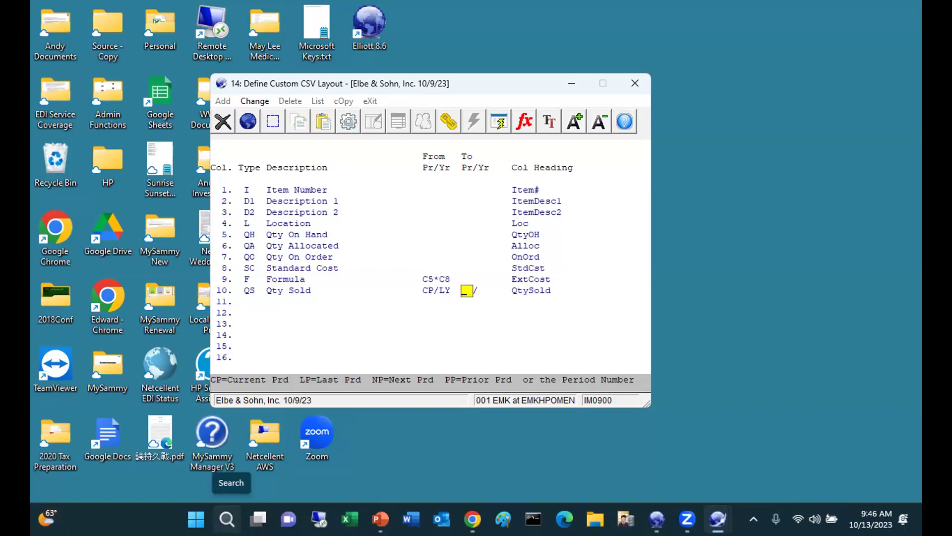
Step: Try to use PP as column 10's ending period
type("PP")
key("Return")
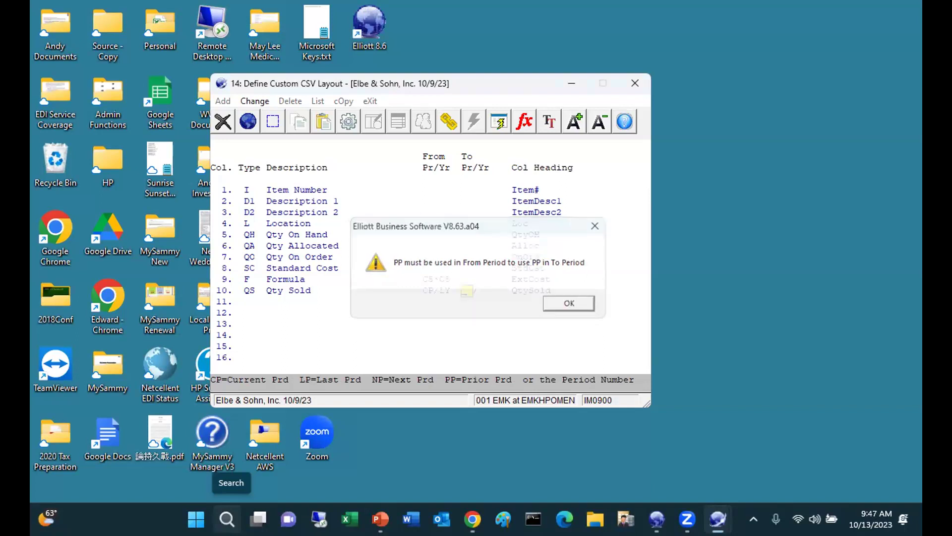
key("Return")
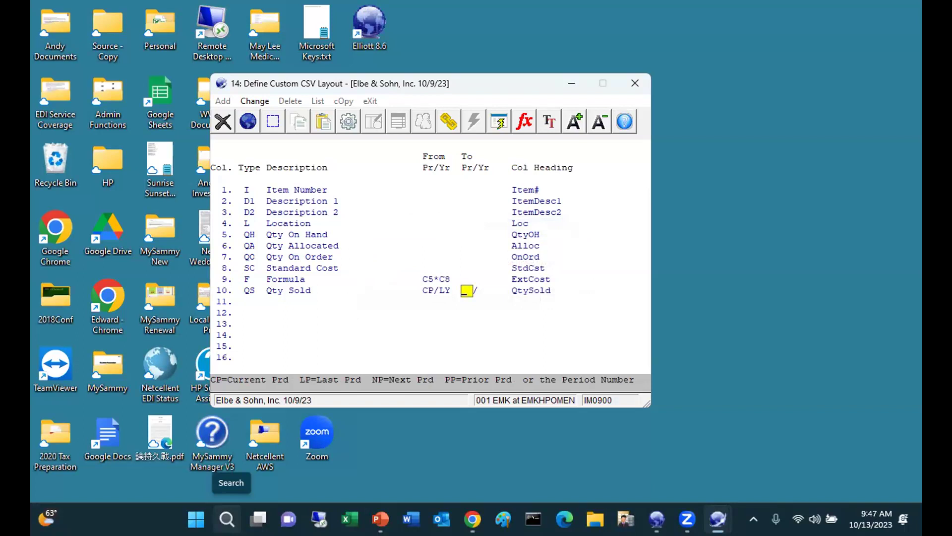
Step: Set column 10's ending period and year to LP/CY, counting quantity sold for all customers
type("LP")
key("Return")
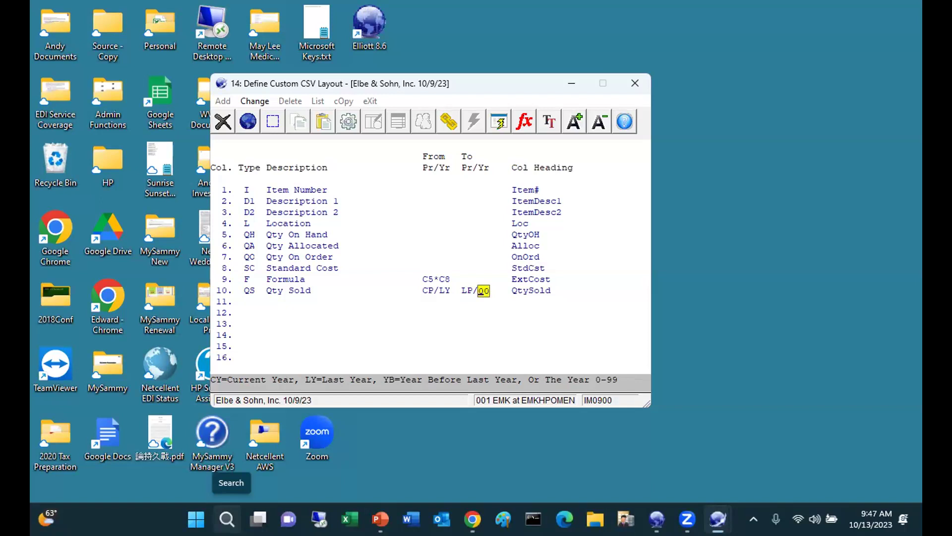
type("CY")
key("Return")
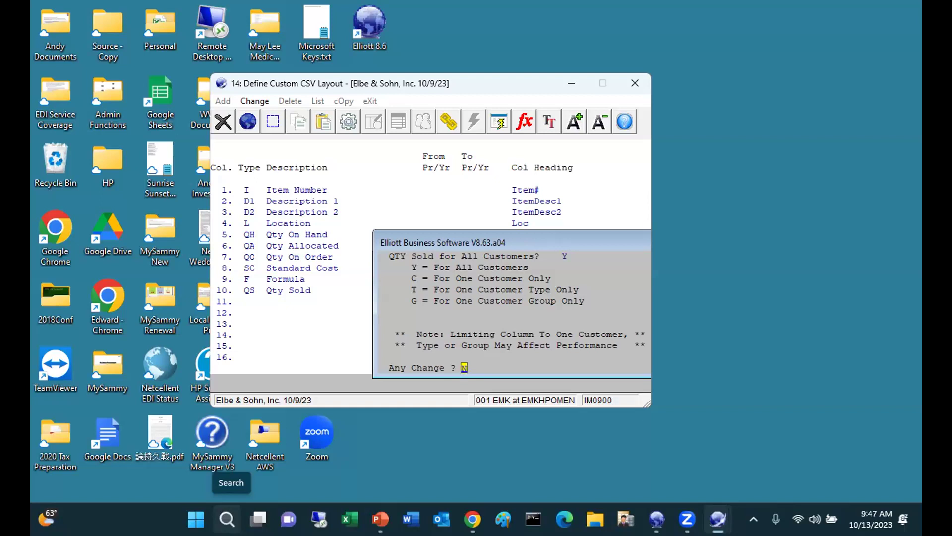
key("Return")
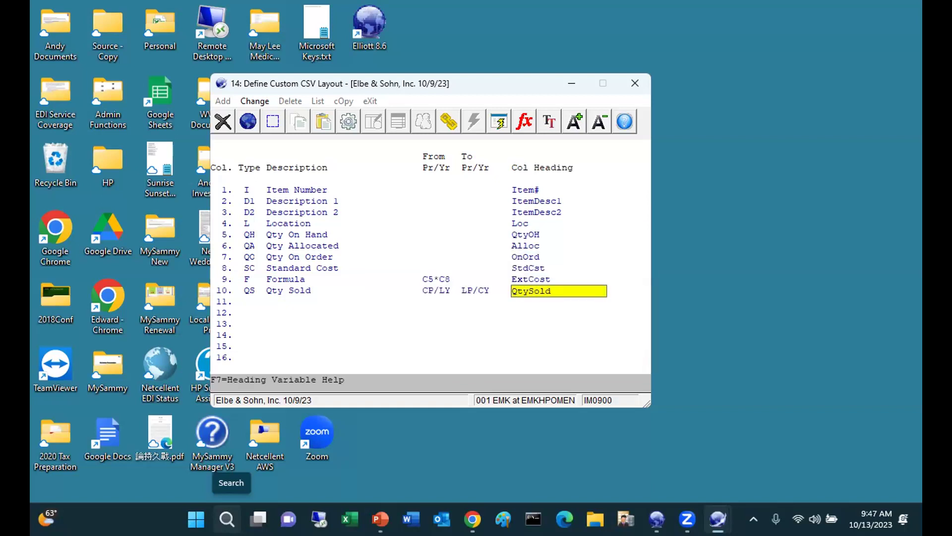
Step: Change the column 10 heading to QtySold1YR
key("Right")
key("Right")
key("Right")
type("1YR")
key("Return")
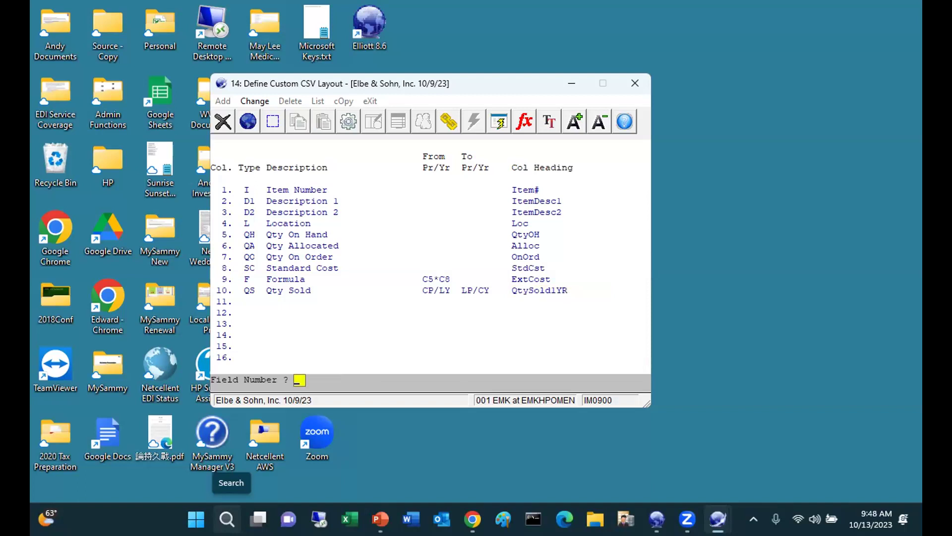
Step: Define column 11 as QS Qty Sold from 01/CY to 03/CY for all customers
type("11")
key("Return")
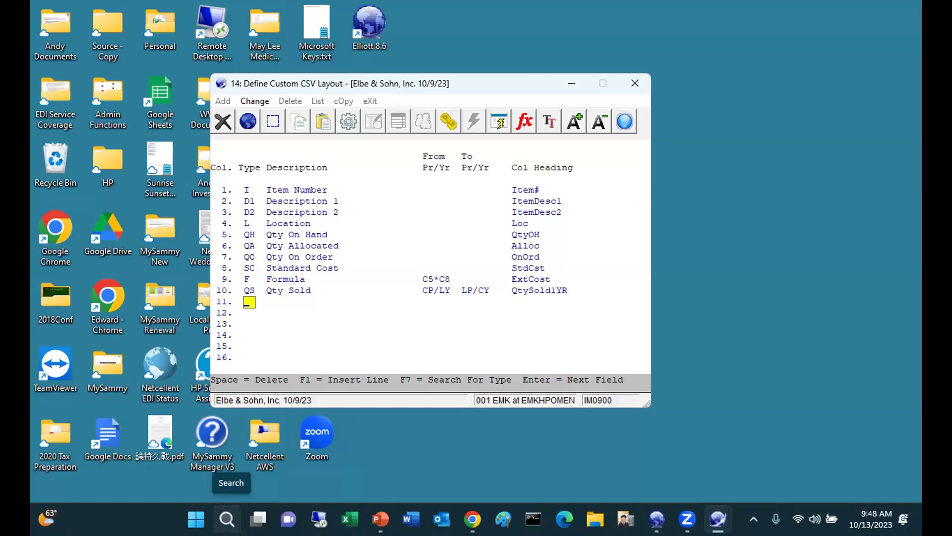
type("QS")
key("Return")
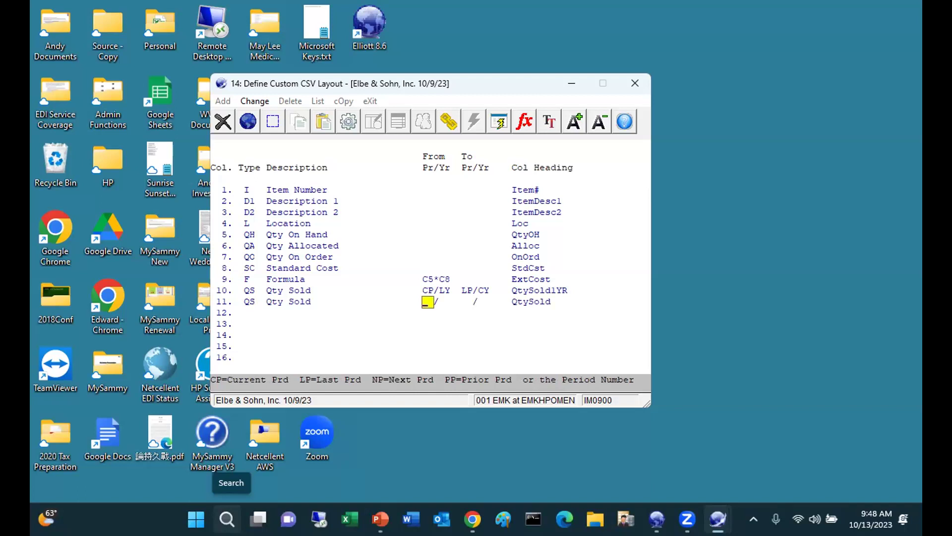
type("01")
key("Return")
type("C")
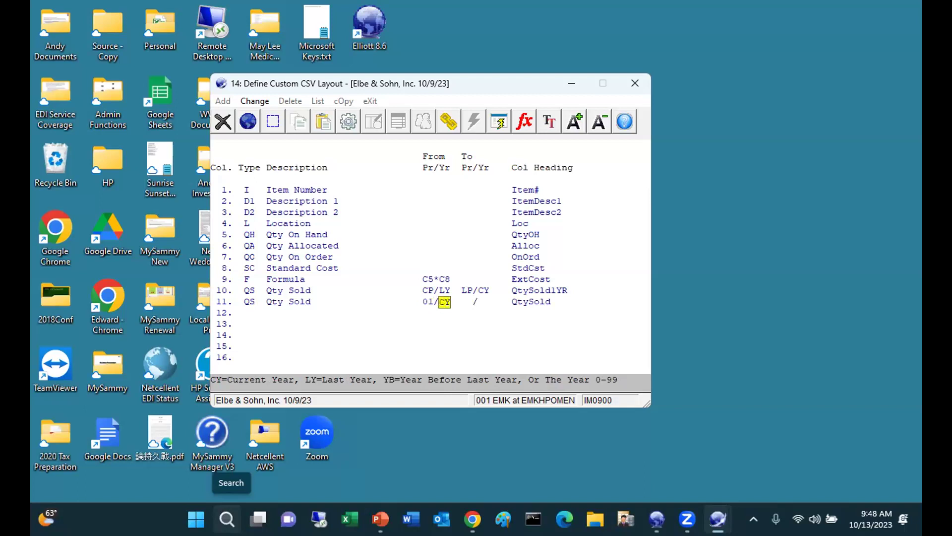
type("Y")
key("Return")
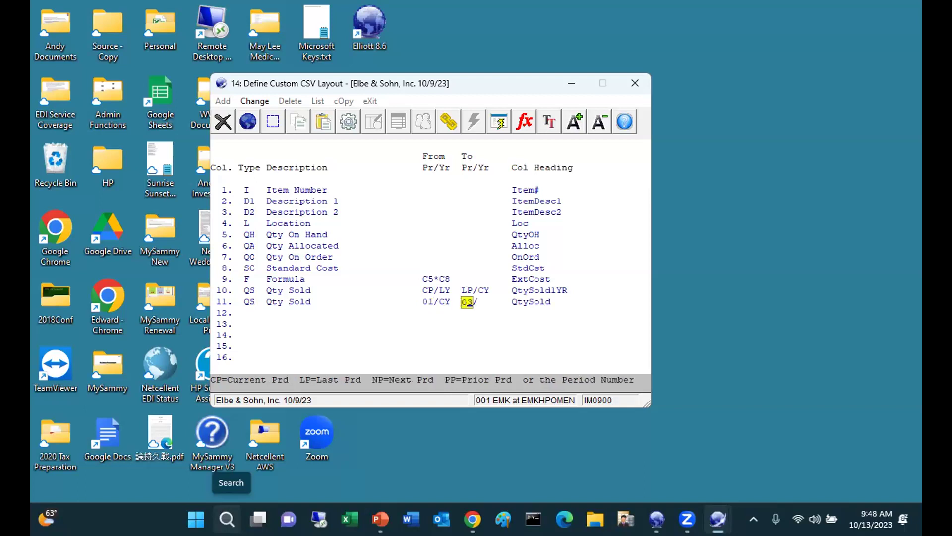
type("03")
key("Return")
key("Return")
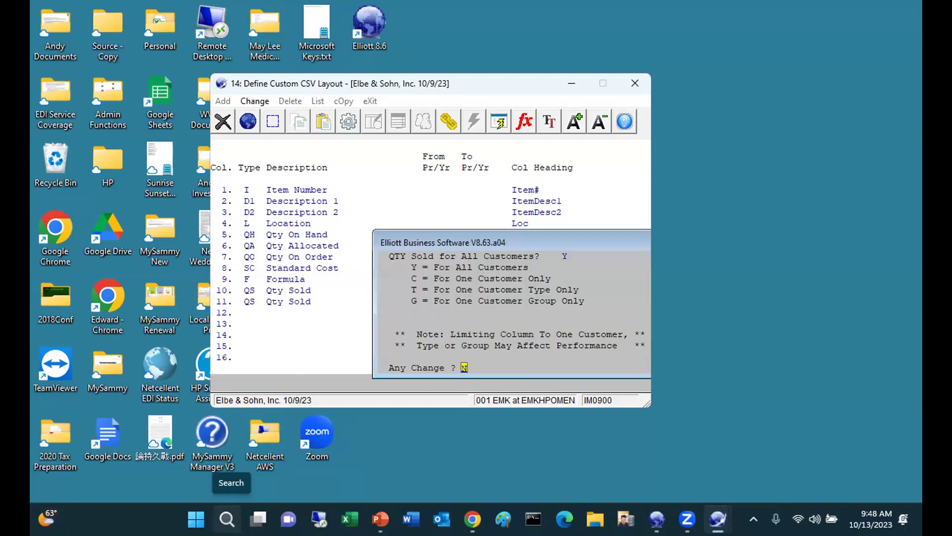
key("Return")
Step: Change the column 11 heading to QtySold1stqtr
key("Right")
key("Right")
key("Right")
key("Right")
key("Right")
type("1")
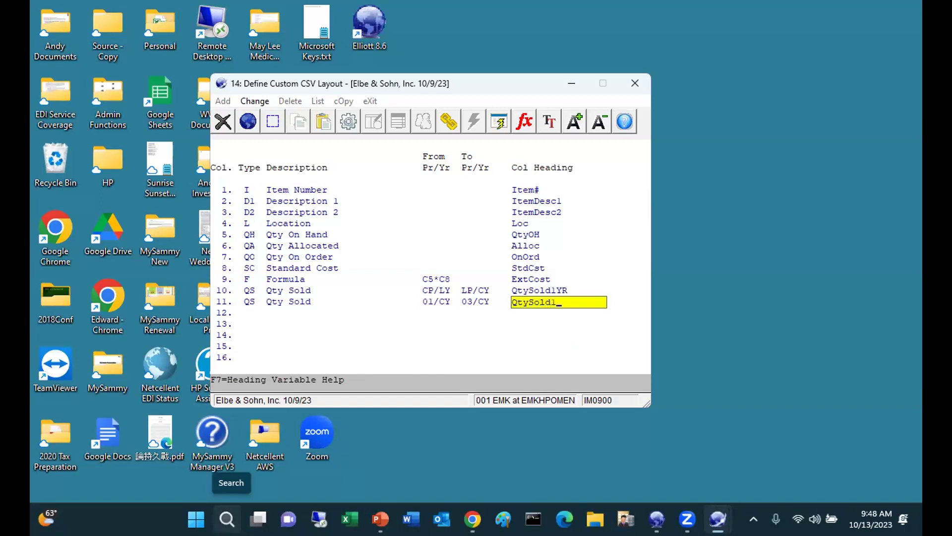
type("stqtr")
key("Return")
Step: Define column 12 as QS Qty Sold from 04/CY to 06/CY for all customers
type("12")
key("Return")
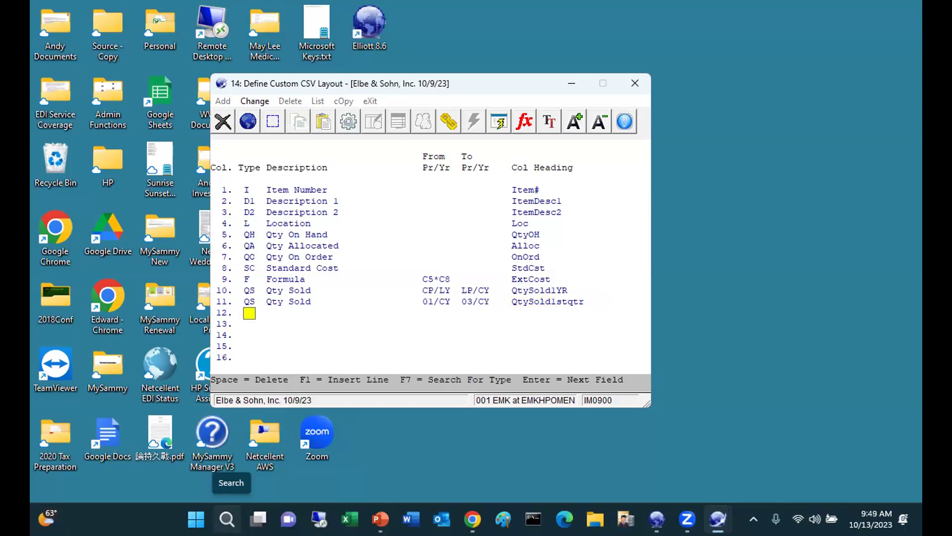
type("QS")
key("Return")
type("04/")
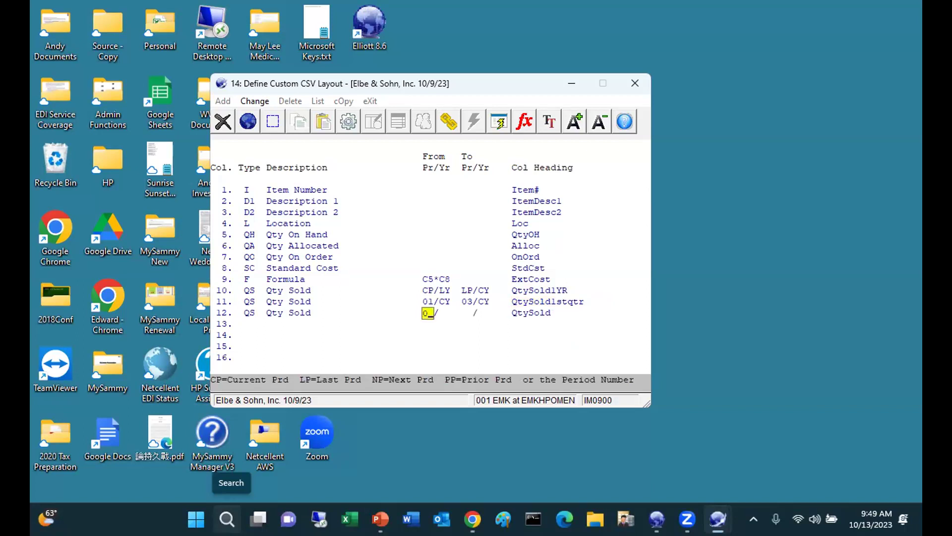
type("CY")
key("Return")
key("Return")
key("Return")
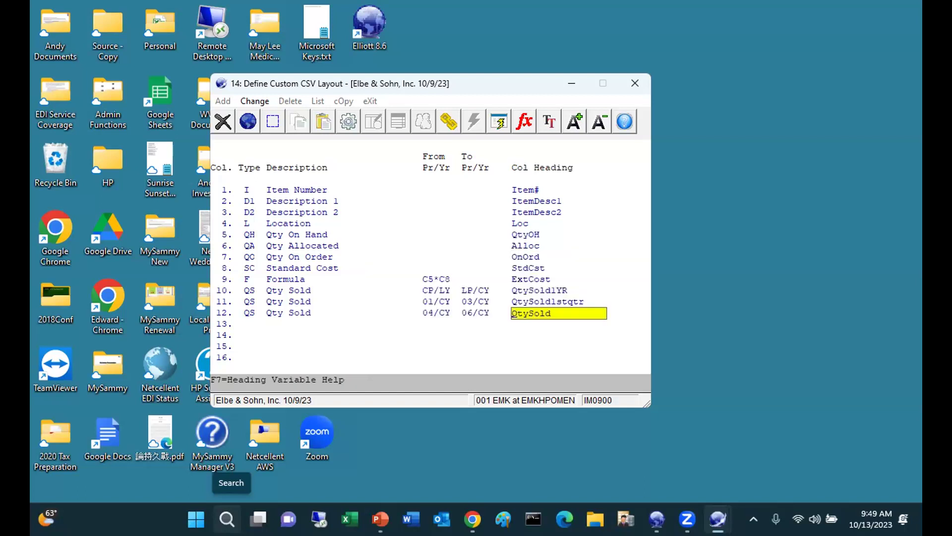
Step: Change the column 12 heading to QtySold2ndQty
key("Right")
key("Right")
key("Right")
key("Right")
key("Right")
key("Right")
key("Right")
type("2ndQty")
key("Return")
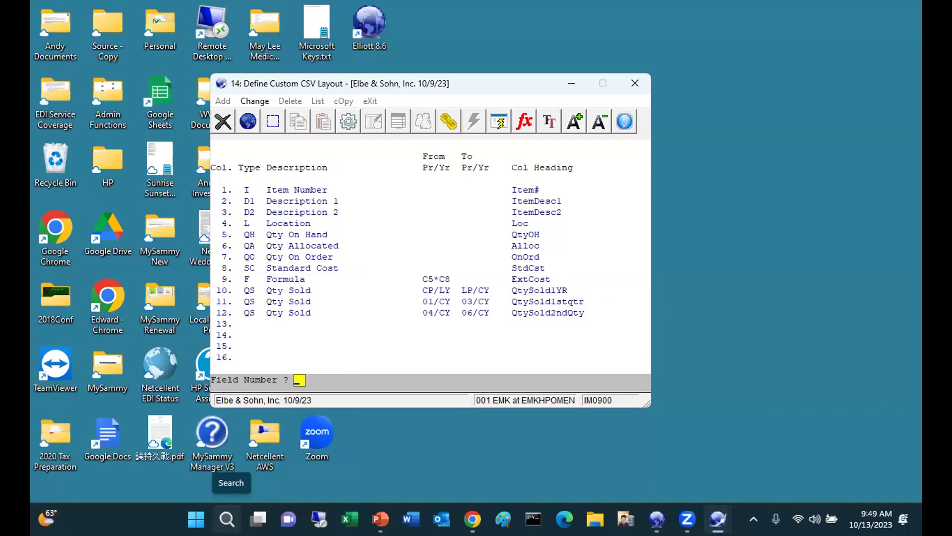
Step: Correct the ending of column 12's heading so that it reads QtySold2ndQtr
type("12")
key("Return")
key("Return")
key("Return")
key("Return")
key("Return")
key("Return")
key("Return")
key("Right")
key("Right")
key("Right")
key("Right")
key("Right")
key("Right")
key("Right")
key("Right")
key("Right")
key("Right")
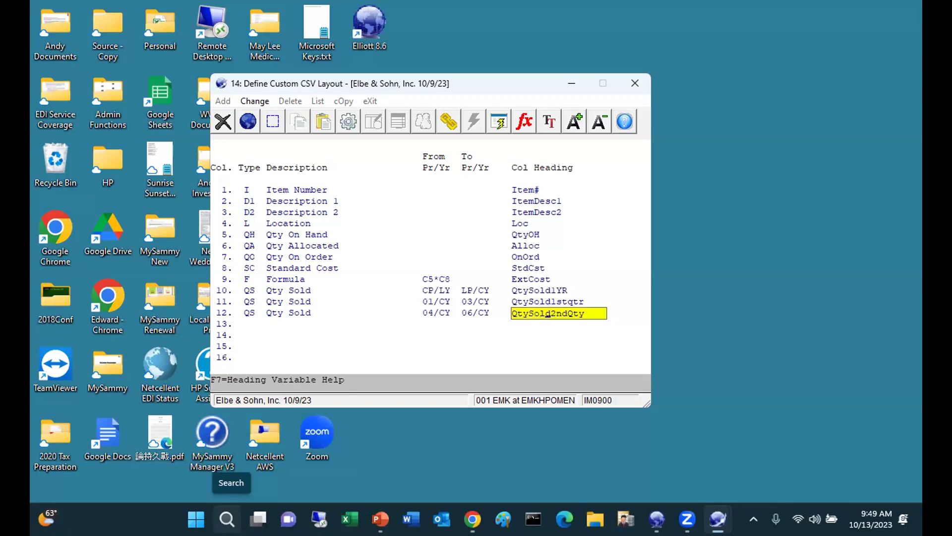
type("tr")
key("Return")
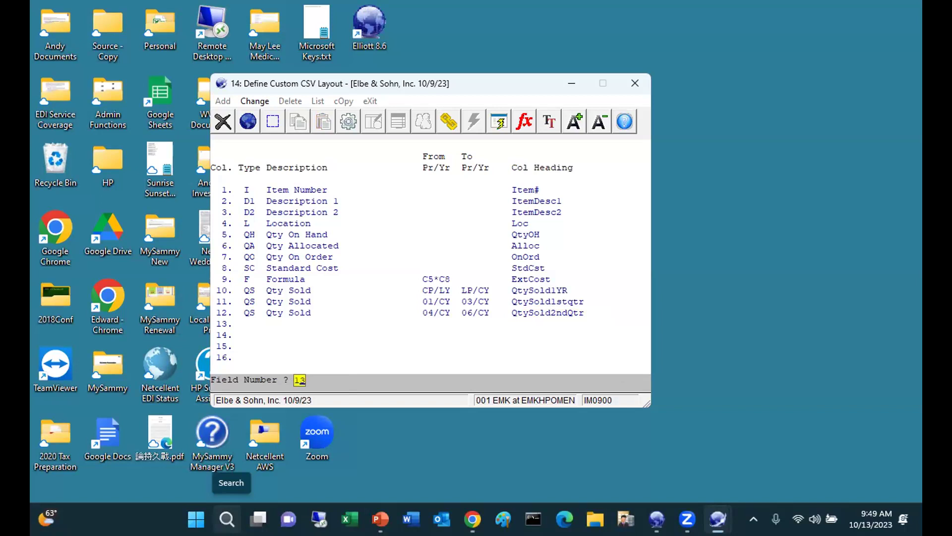
Step: Define column 13 as QS Qty Sold from 07/CY to 09/CY for all customers
key("Return")
type("QS")
key("Return")
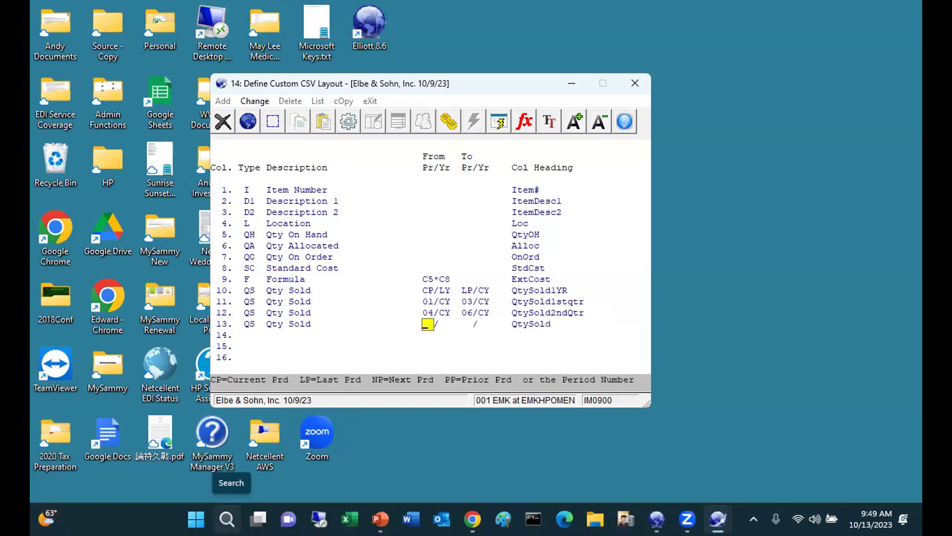
type("07/")
key("Return")
type("CY")
key("Return")
type("09")
key("Return")
key("Return")
key("Return")
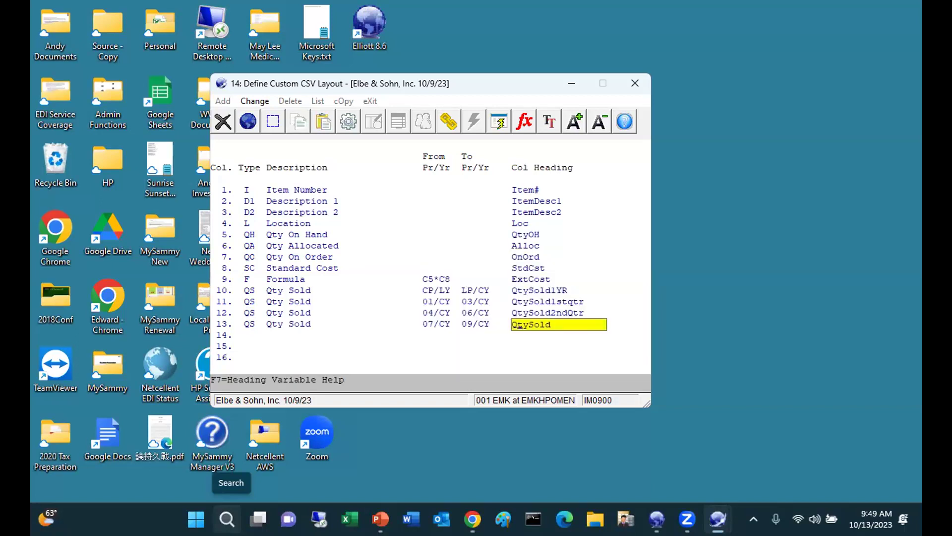
Step: Change the column 13 heading to QtySold3rdQtr
key("Right")
key("Right")
key("Right")
key("Right")
key("Right")
key("Right")
key("Right")
type("3rdQtr")
key("Return")
Step: Define column 14 as QS Qty Sold from 10/CY to 12/CY for all customers
type("14")
key("Return")
type("QS")
key("Return")
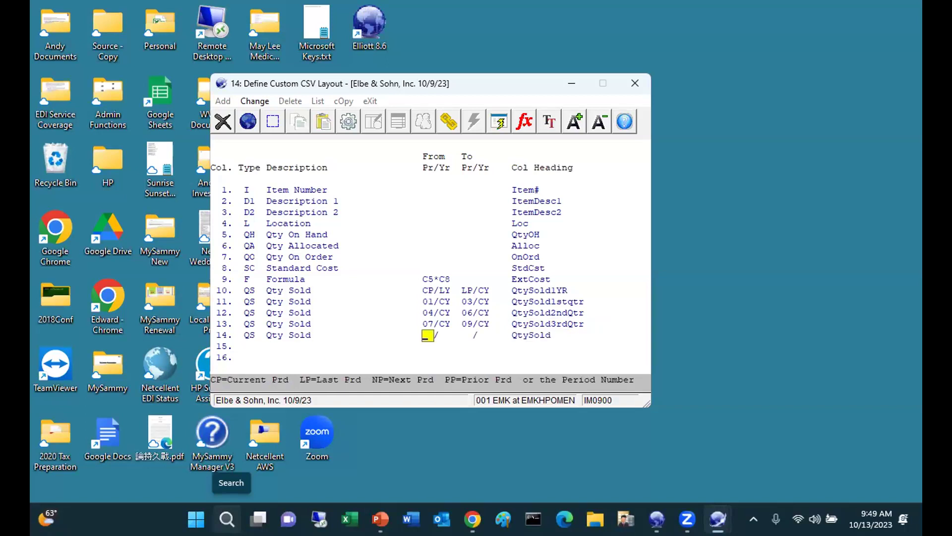
type("09")
key("Left")
type("10")
key("Return")
type("CY")
key("Return")
type("12")
key("Return")
type("CY")
key("Return")
key("Return")
Step: Change the column 14 heading to QtySold4thQtr and leave the custom CSV layout definition
key("End")
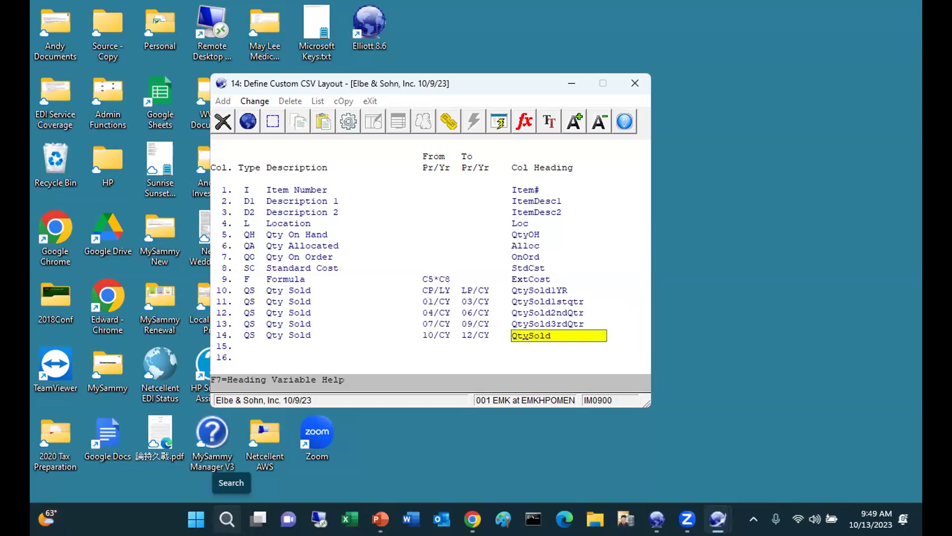
type("4thQtr")
key("Return")
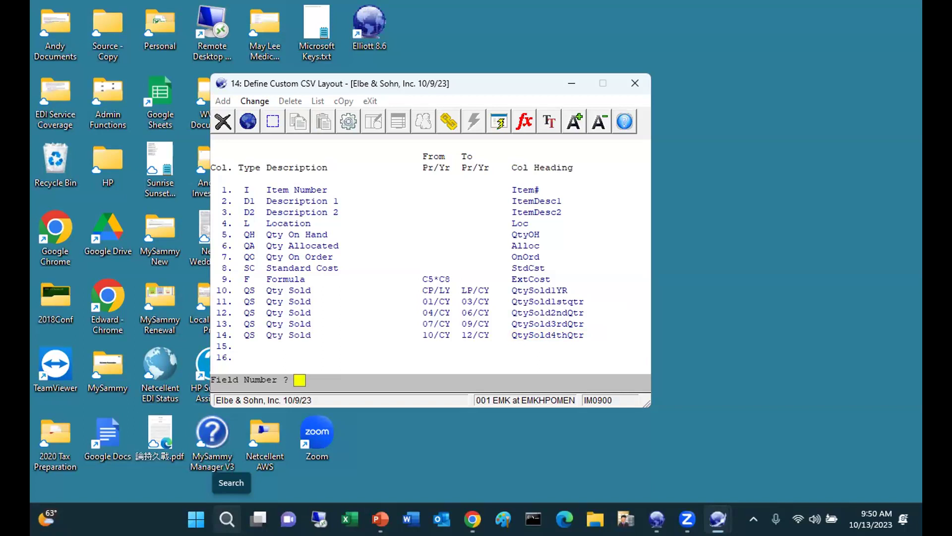
key("Return")
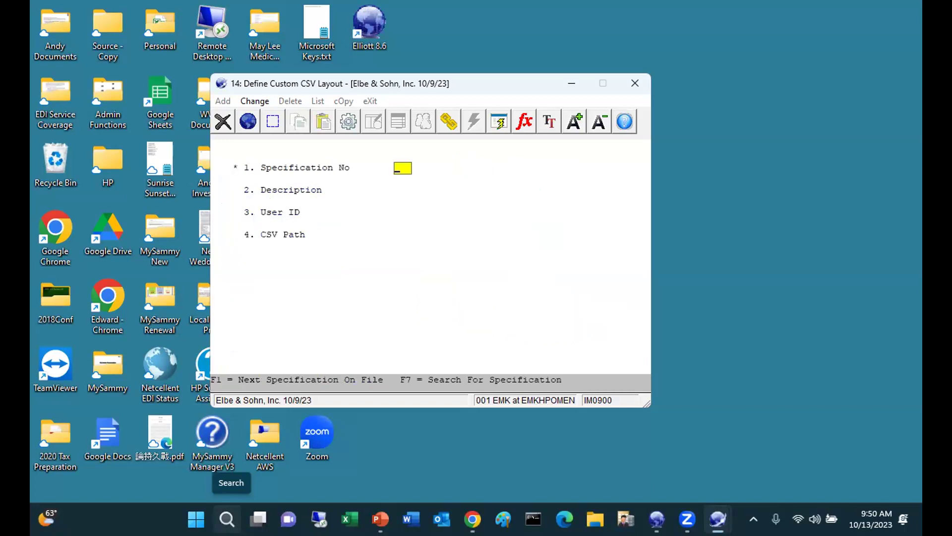
key("Escape")
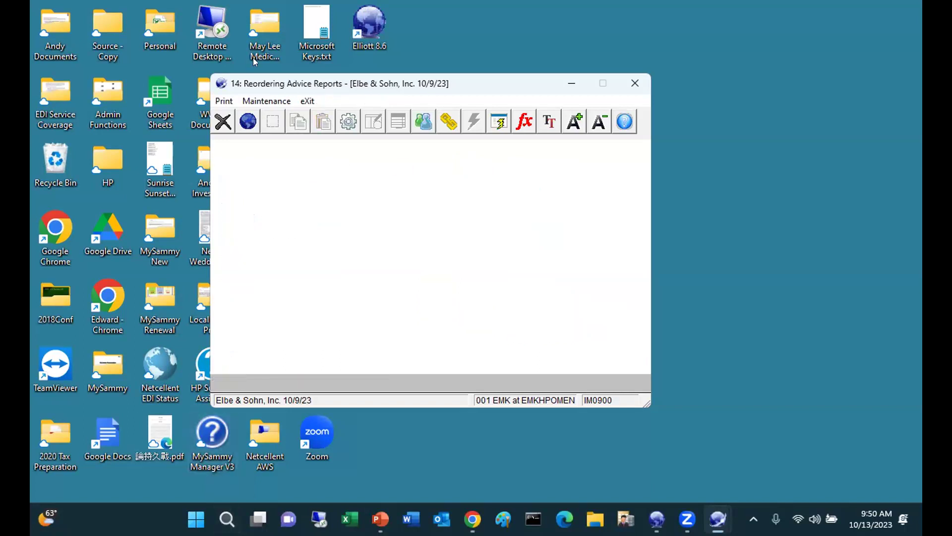
Step: Start a user defined CSV export with specification 2 for all items, locations and product categories
left_click(221, 101)
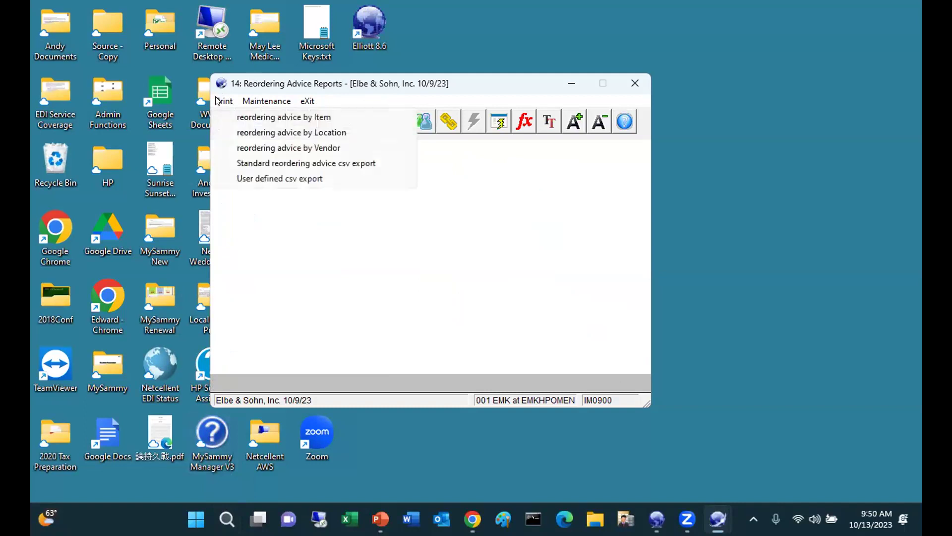
left_click(250, 179)
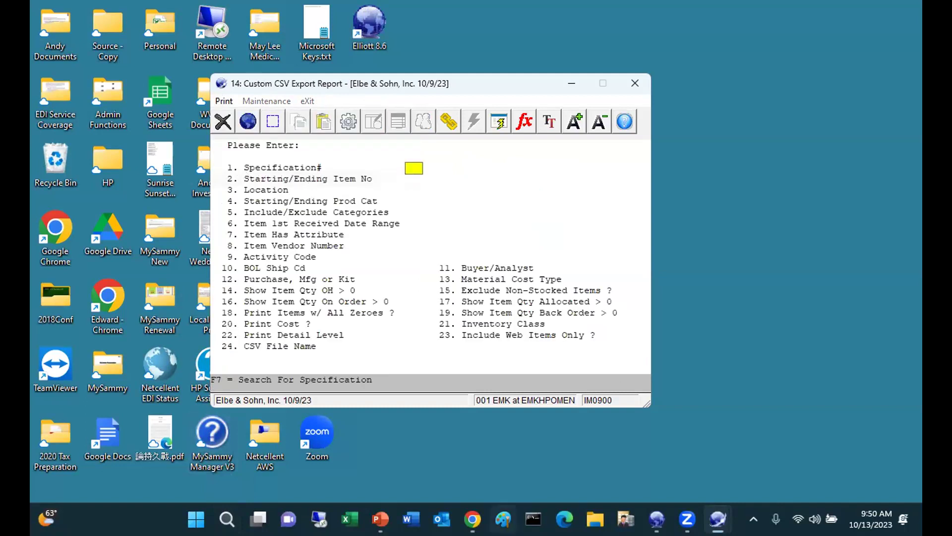
type("2")
key("Return")
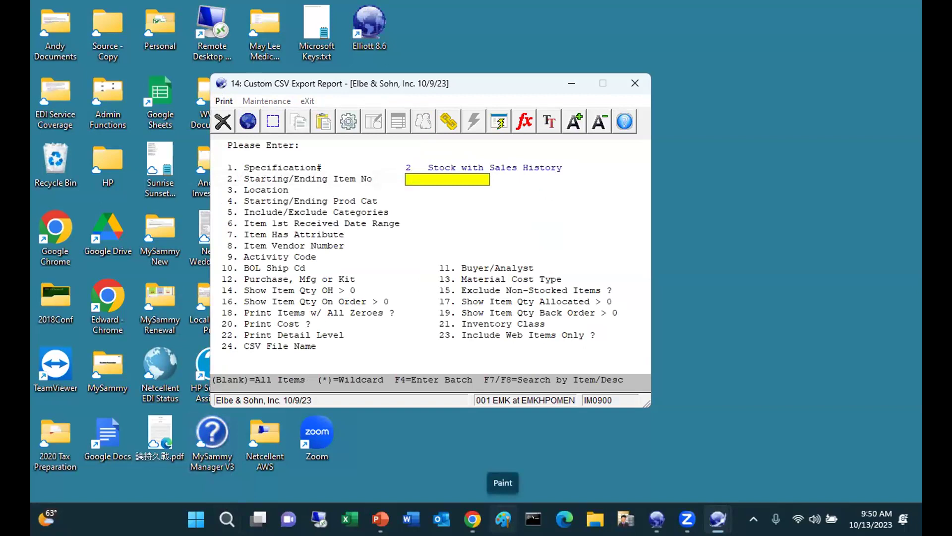
key("Return")
key("Return")
key("Return")
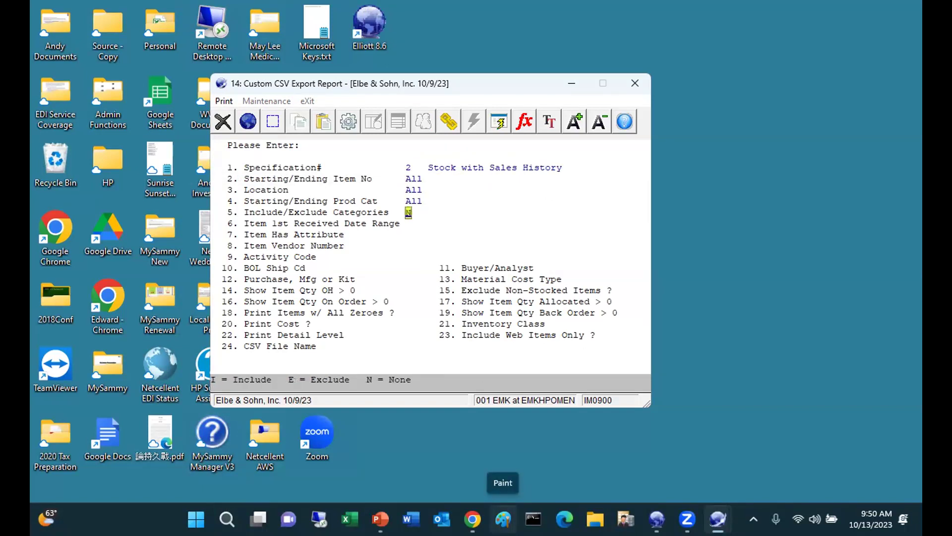
Step: Limit the export to include only categories U95 and U98
type("I")
key("Return")
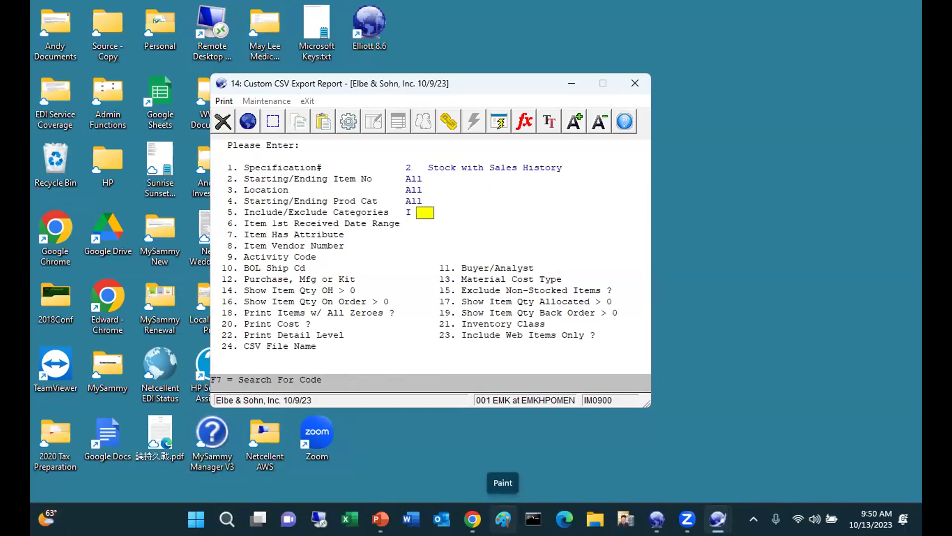
type("U95")
key("Return")
type("U")
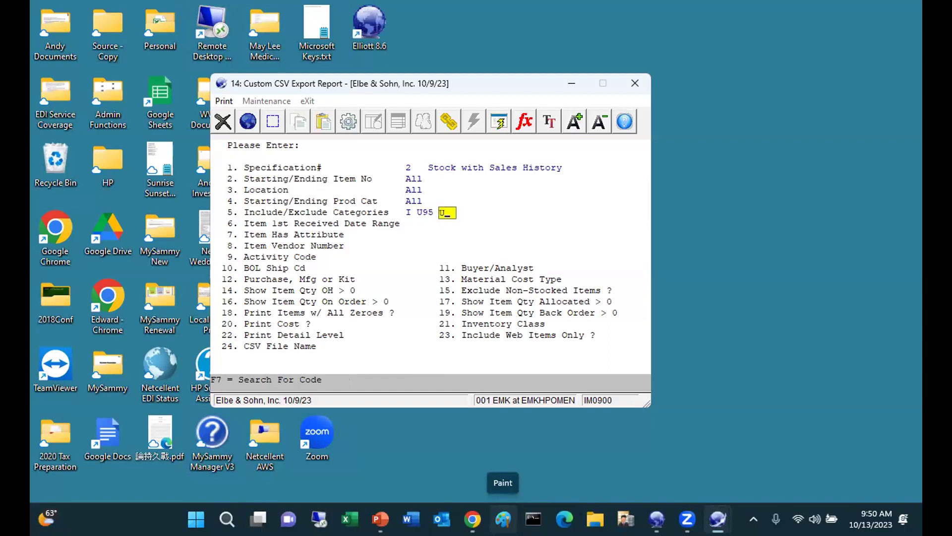
type("98")
key("Return")
key("Return")
Step: Keep the default values for the remaining export filters, with print detail level D and CSV file M:\elliott8\reports\stockandhistory.csv
key("Return")
key("Return")
key("Return")
key("Return")
key("Return")
key("Return")
key("Return")
key("Return")
key("Return")
key("Return")
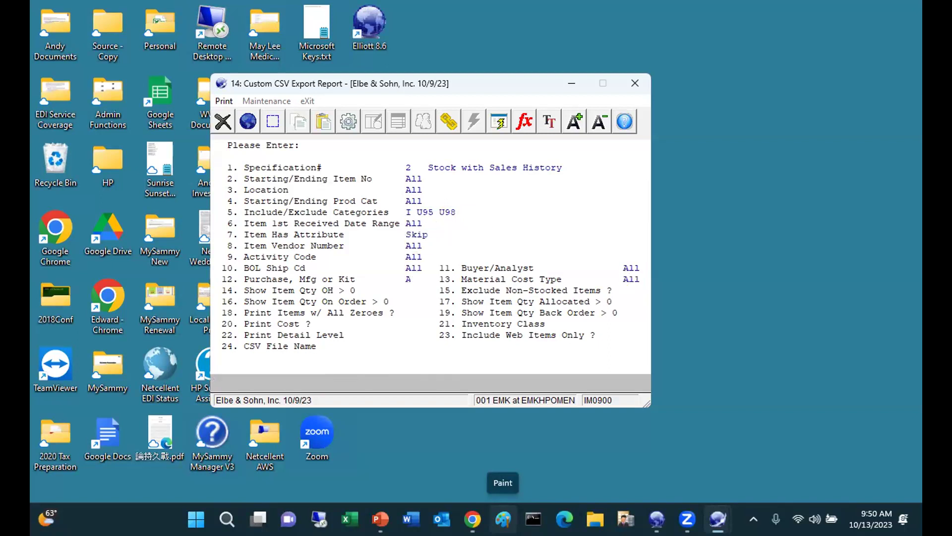
key("Return")
key("Return")
key("Return")
key("Return")
key("Return")
key("Return")
key("Return")
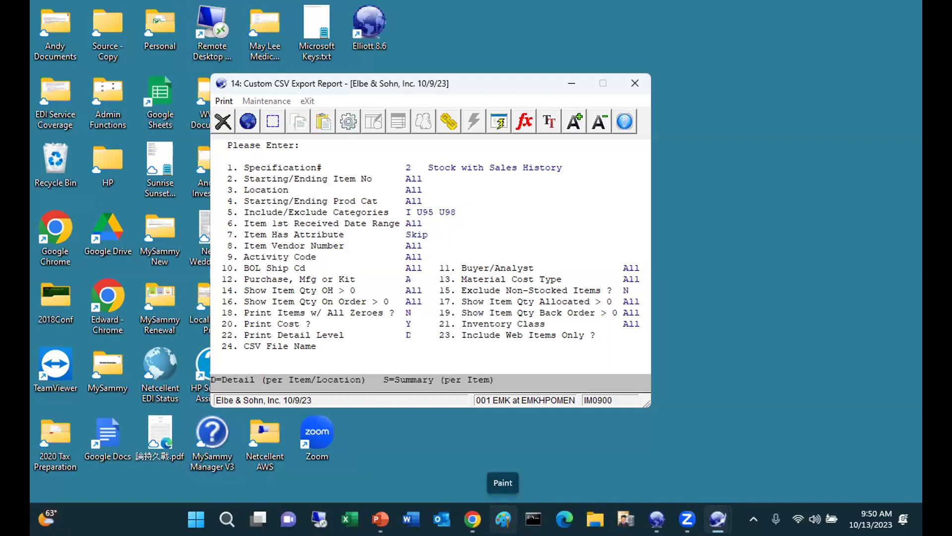
key("Return")
key("Return")
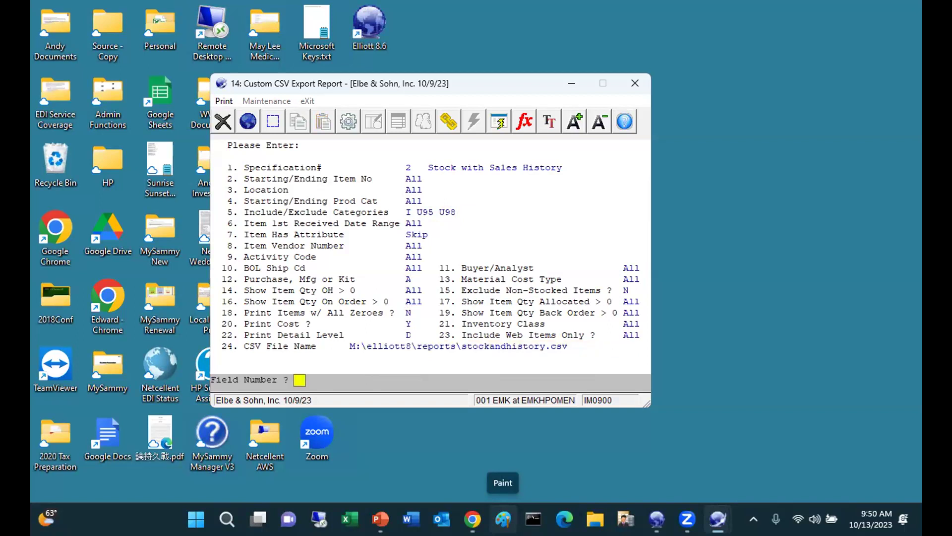
Step: Run the detail report to the screen, close the report viewer and open stockandhistory.csv in Excel
key("Return")
key("Return")
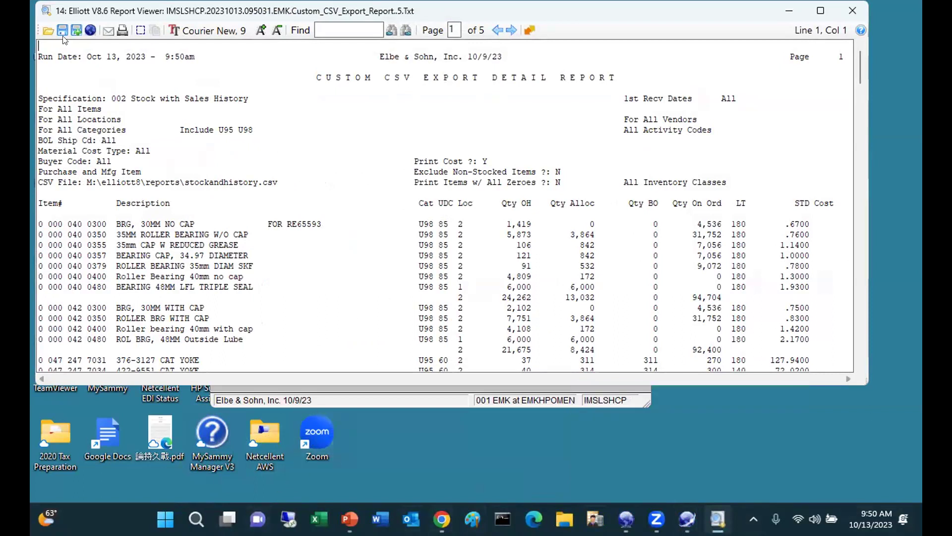
left_click_drag(70, 5, 71, 34)
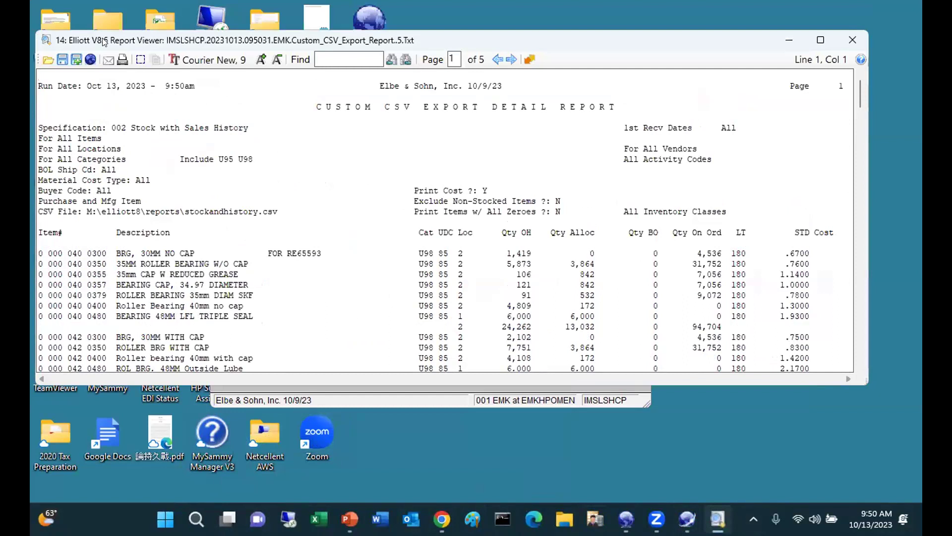
key("Escape")
left_click(498, 304)
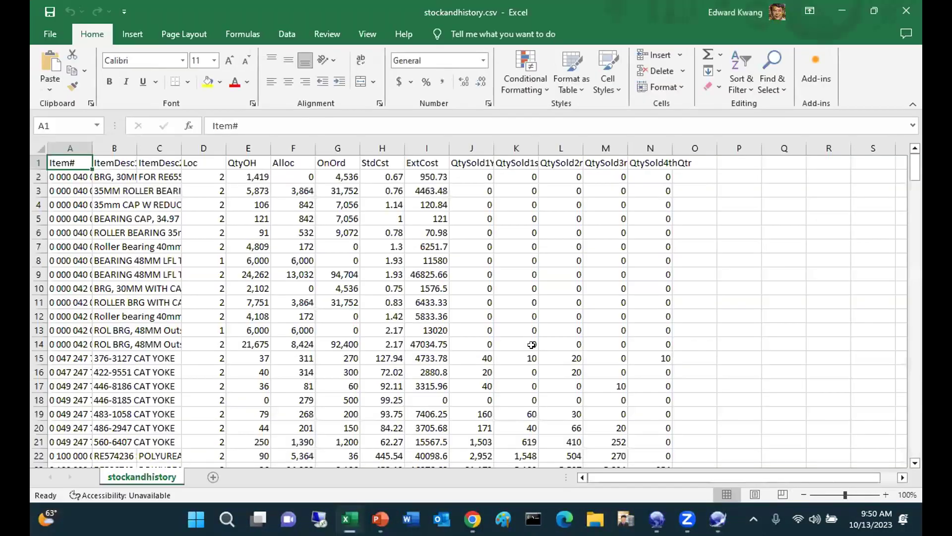
Step: Autofit all column widths in the stockandhistory sheet so the headings and values are readable
left_click(36, 150)
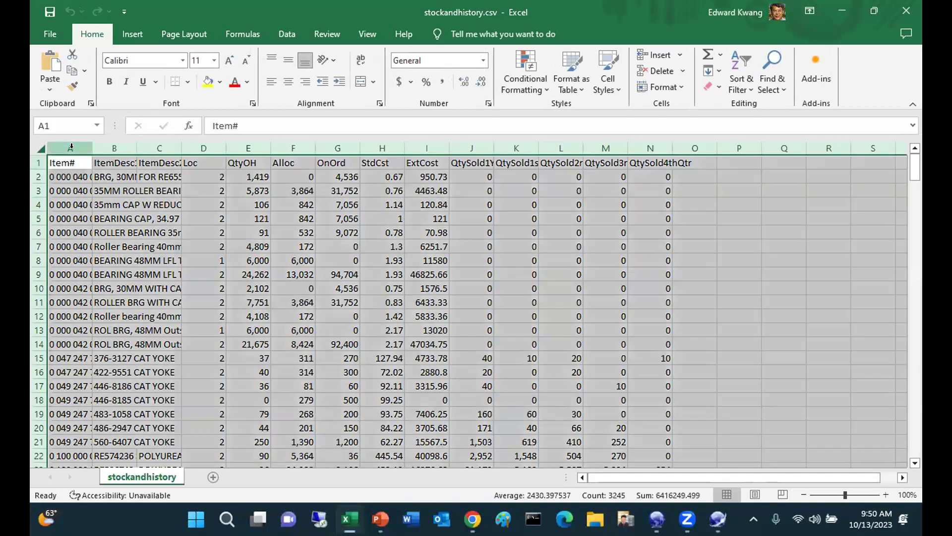
left_click(94, 159)
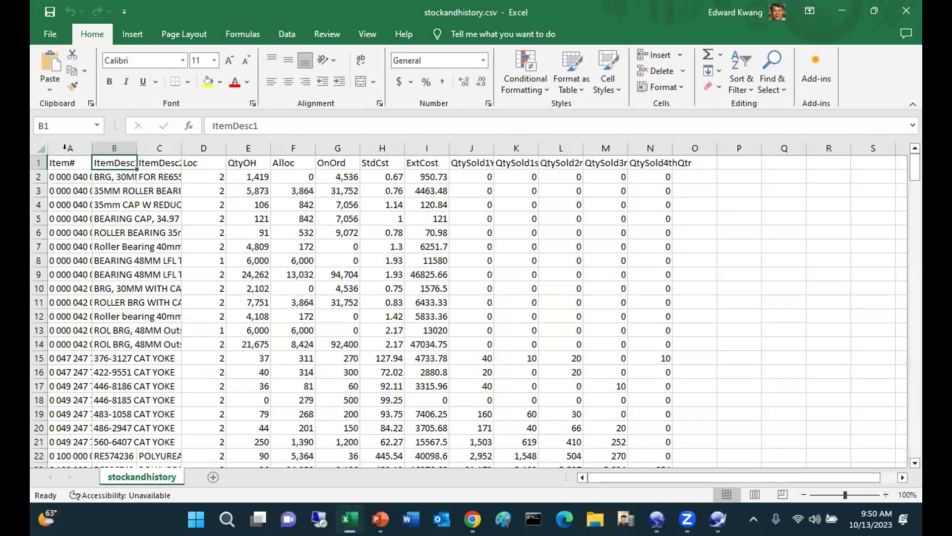
left_click(38, 148)
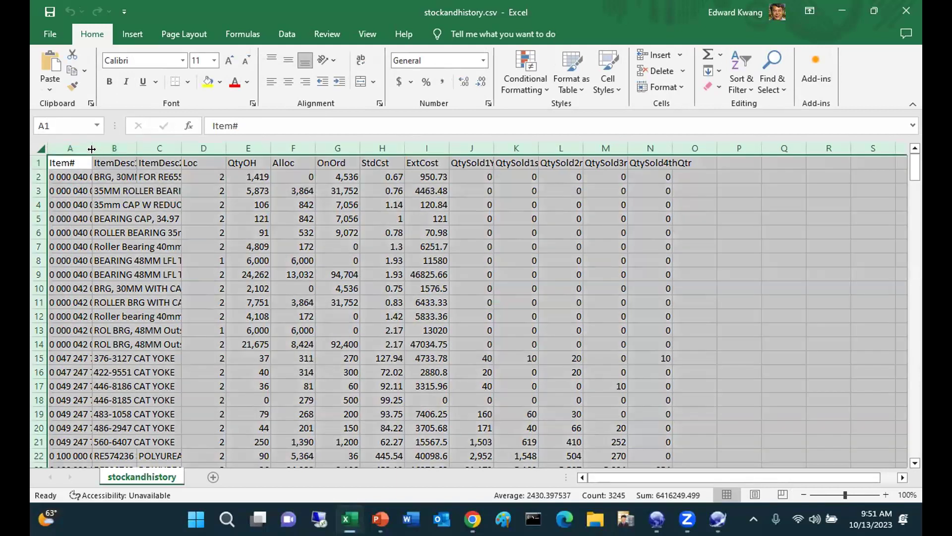
double_click(91, 148)
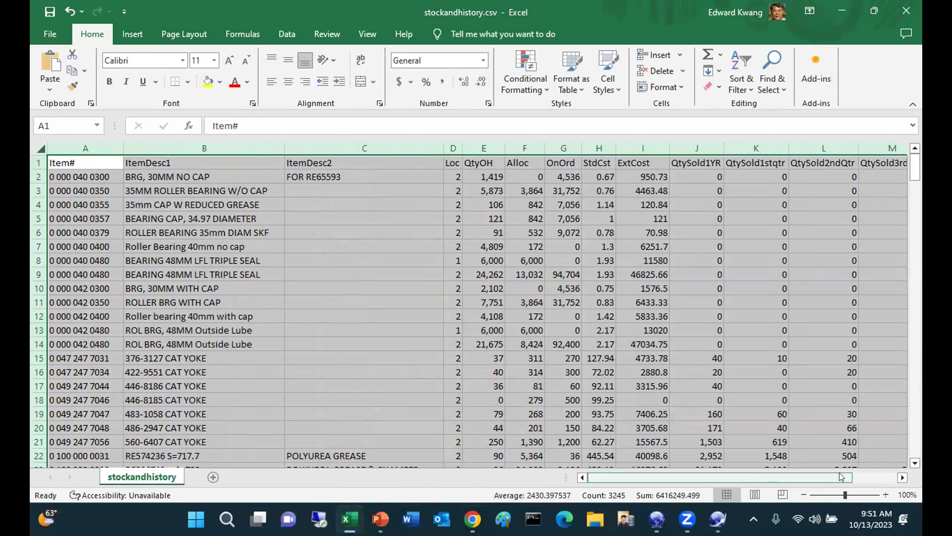
left_click(839, 475)
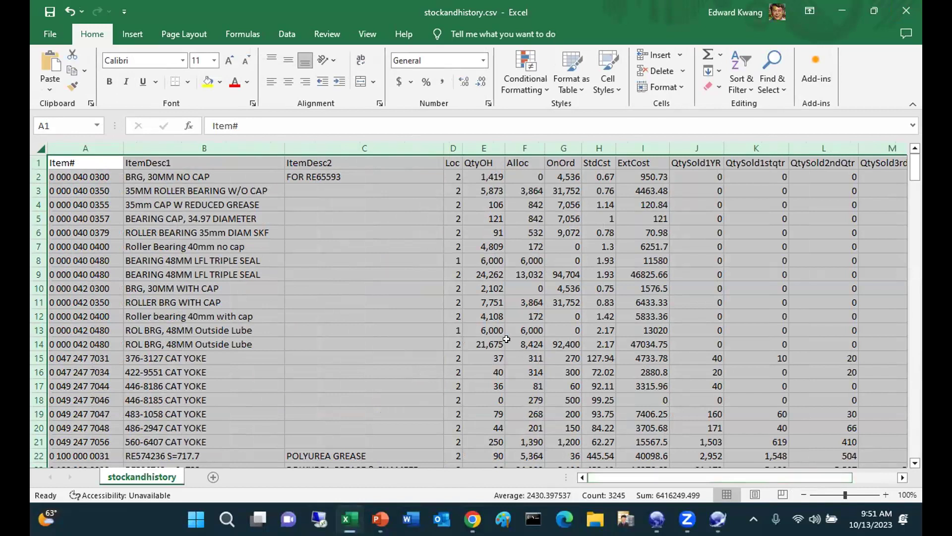
Step: Examine the location 1 rows of items listed at two locations, such as rows 13, 44 and 59, and close the CSV without saving
left_click(480, 324)
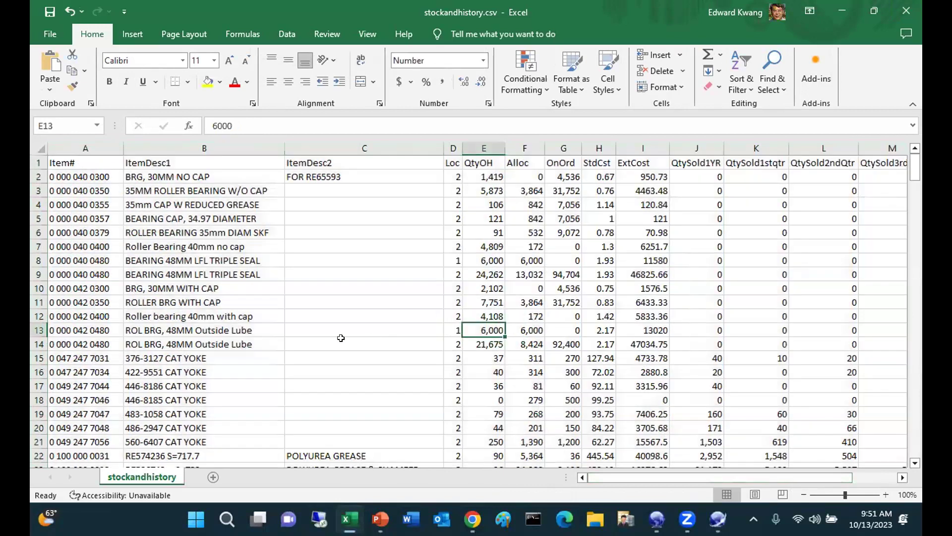
left_click(35, 324)
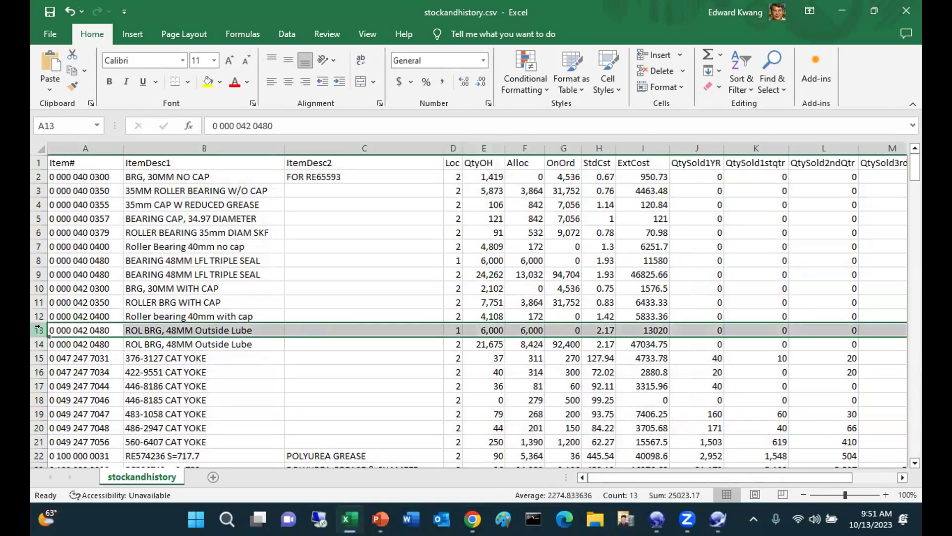
left_click(915, 462)
left_click_drag(915, 463, 915, 463)
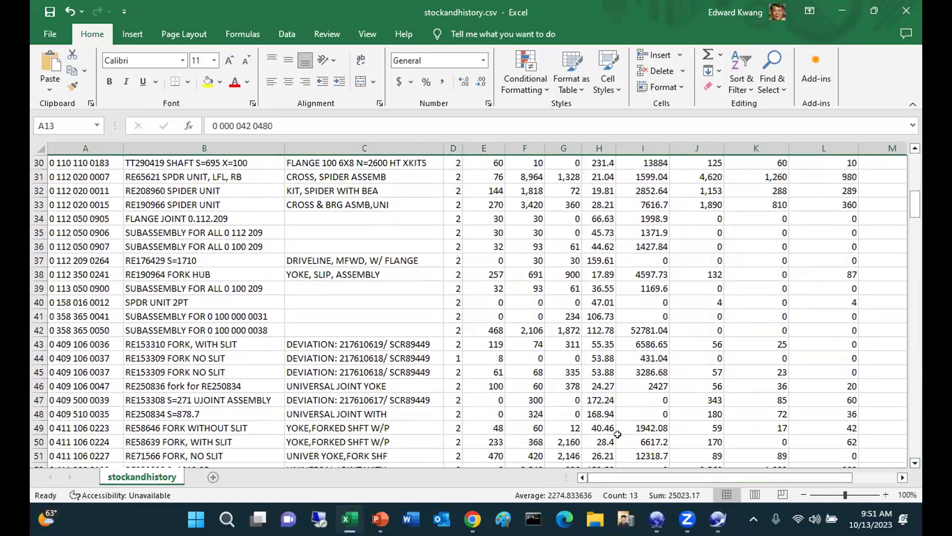
left_click(38, 356)
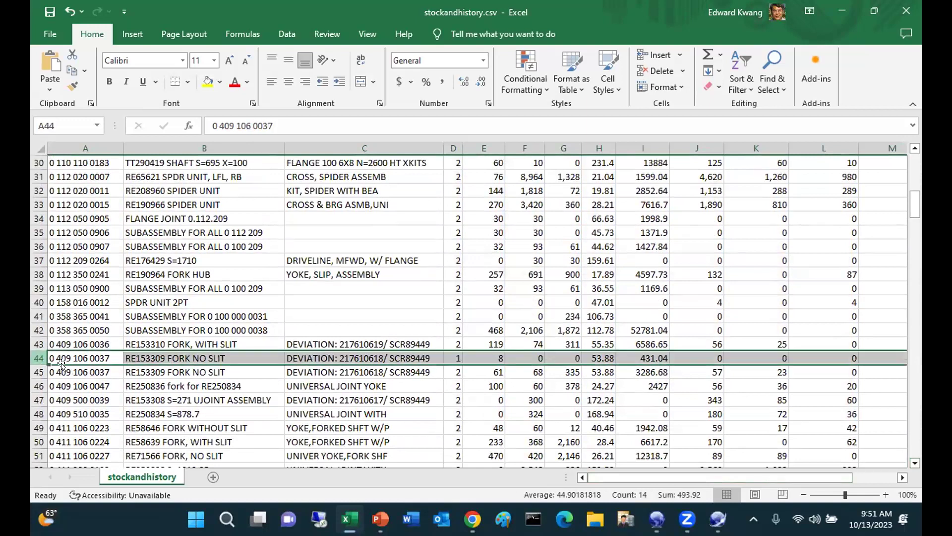
left_click(914, 443)
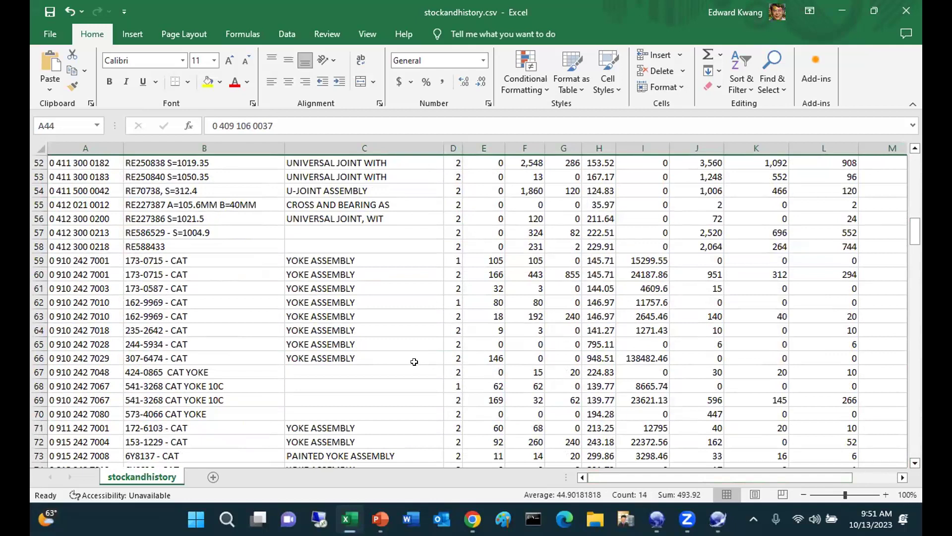
left_click(38, 260)
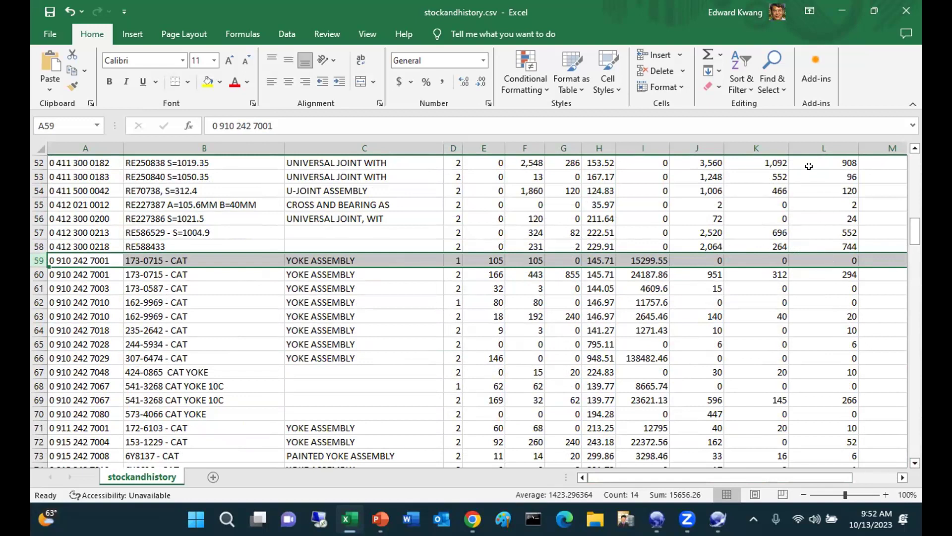
left_click(906, 11)
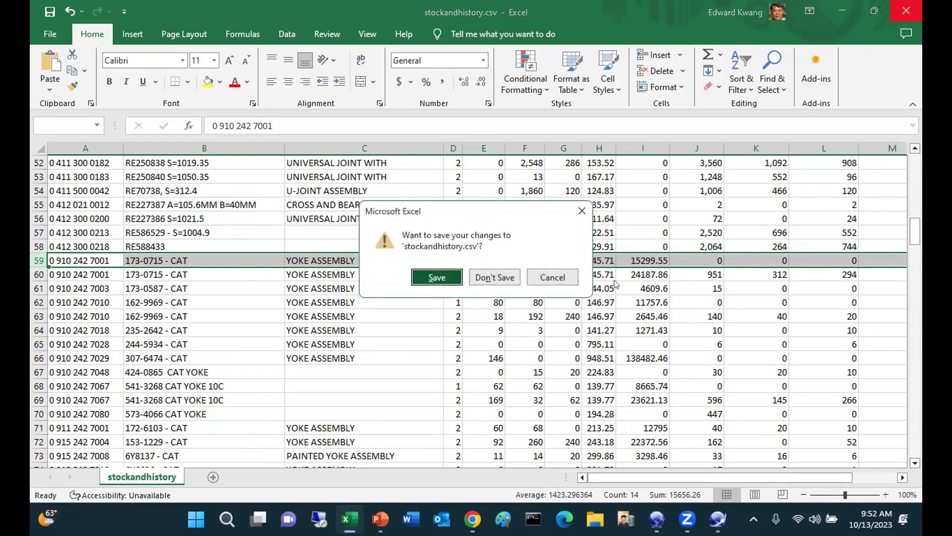
left_click(498, 276)
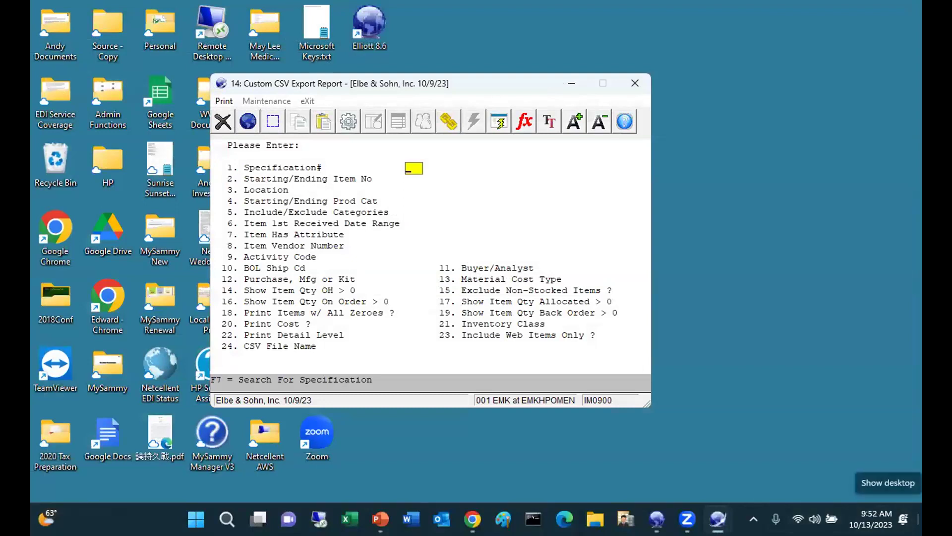
Step: Start another custom CSV export with specification 2 for all items, all locations and all product categories
type("2")
key("Return")
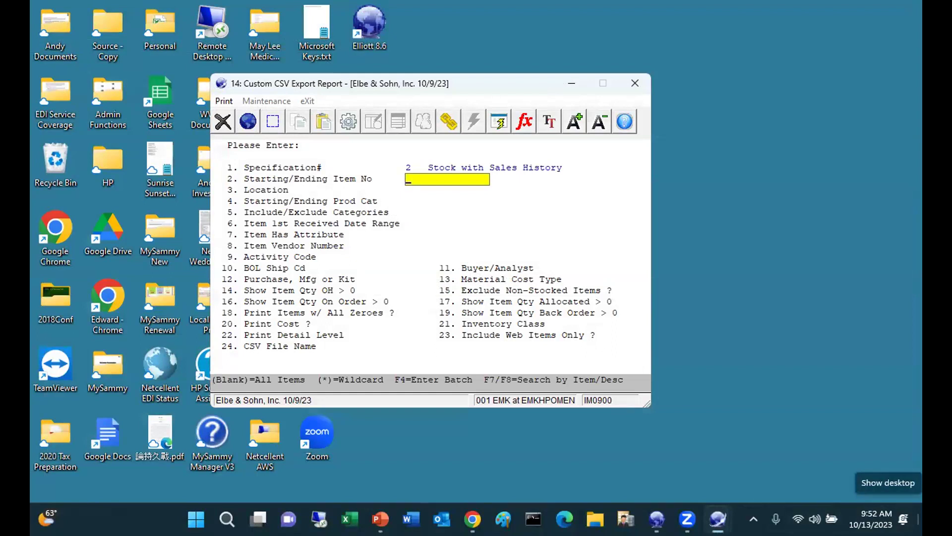
key("Return")
key("Return")
key("Return")
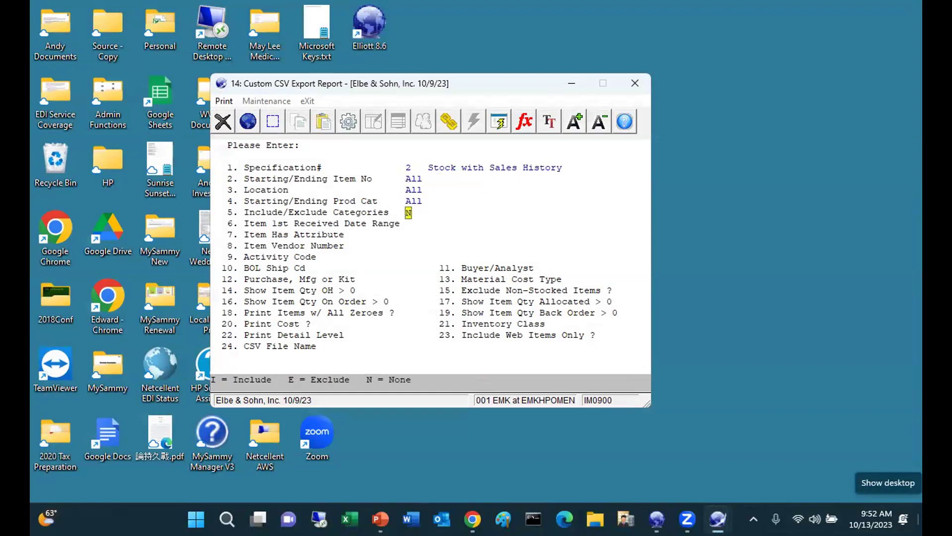
Step: Restrict the new export to product categories U95 and U98 by including them
type("e")
key("Return")
type("U9")
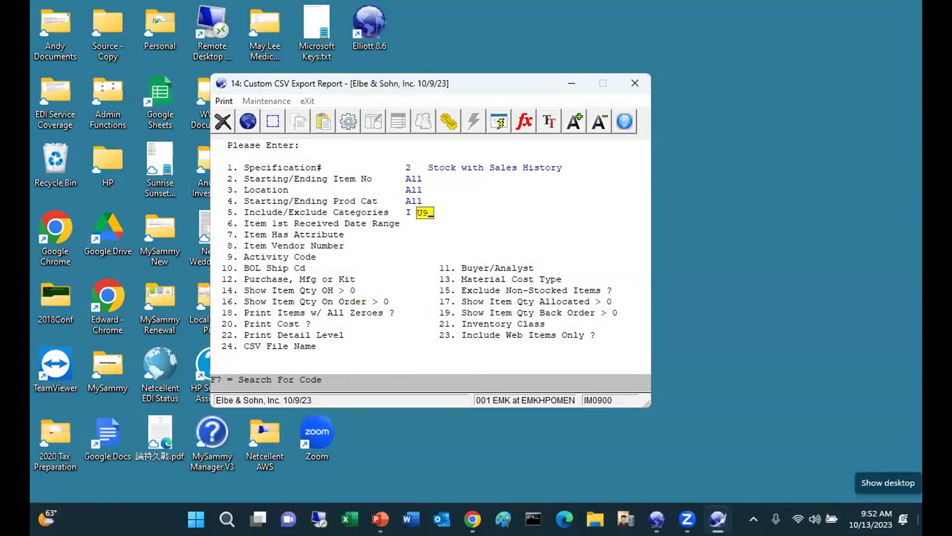
type("5")
key("Return")
type("U98")
key("Return")
Step: Keep the default filter values from the item first received date range through inventory class
key("Return")
key("Return")
key("Return")
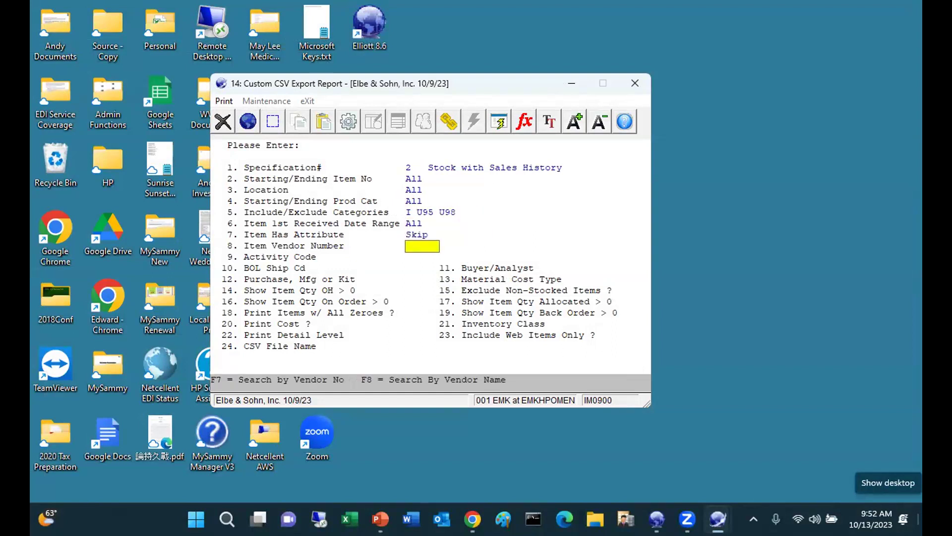
key("Return")
key("Return")
key("Return")
key("Return")
key("Return")
key("Return")
key("Return")
key("Return")
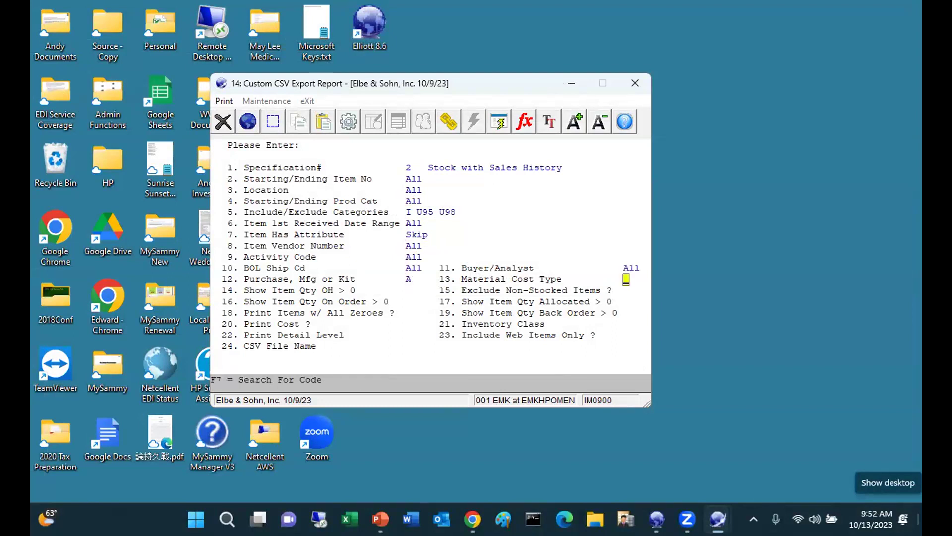
key("Return")
key("Return")
key("Return")
key("Return")
key("Return")
key("Return")
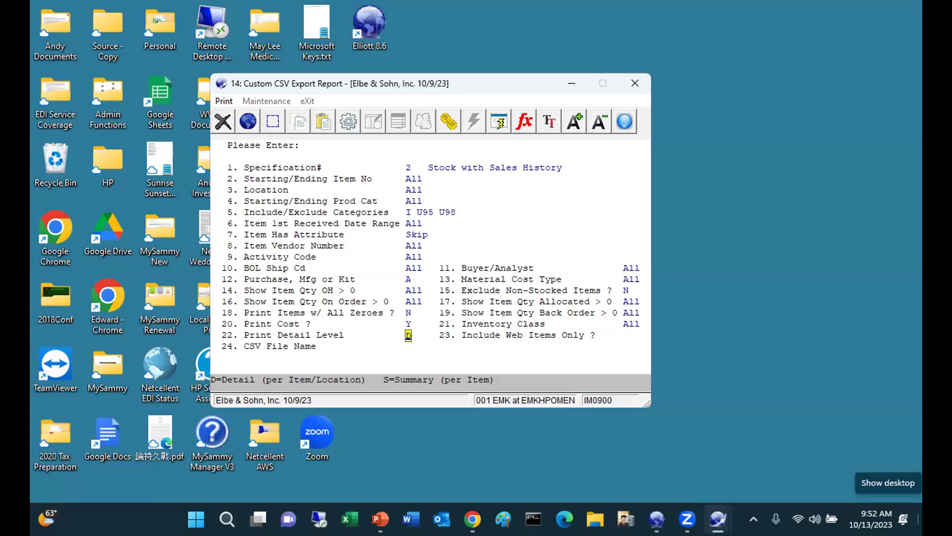
Step: Set the print detail level to S (summary per item), keep stockandhistory.csv as the export file and proceed to the report output options
key("Return")
key("Return")
key("Return")
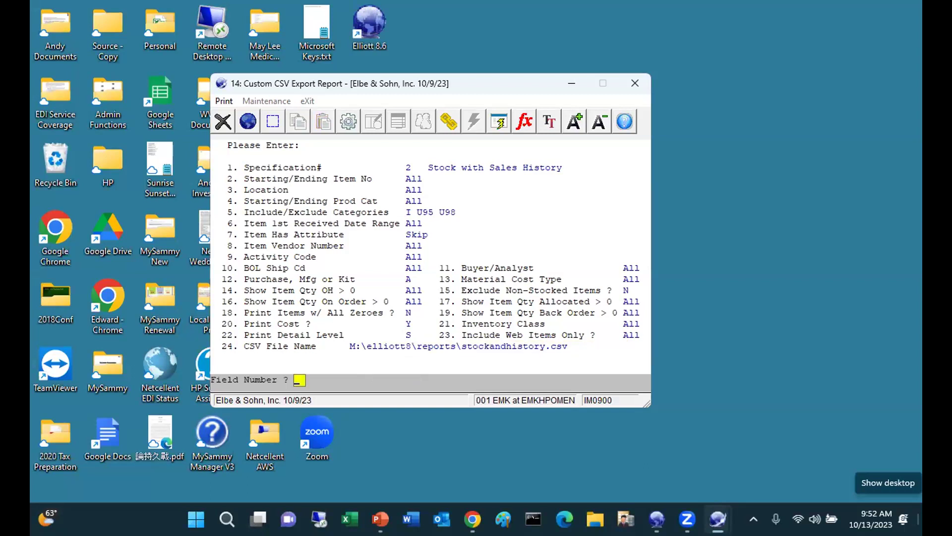
key("Return")
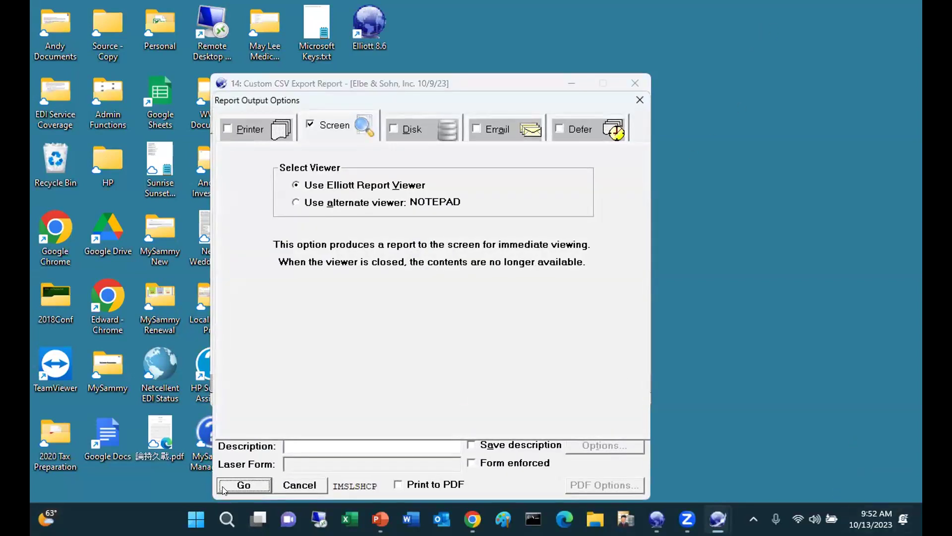
Step: Generate the Custom CSV Export report to the screen, close the report viewer and launch the created CSV file
left_click(244, 484)
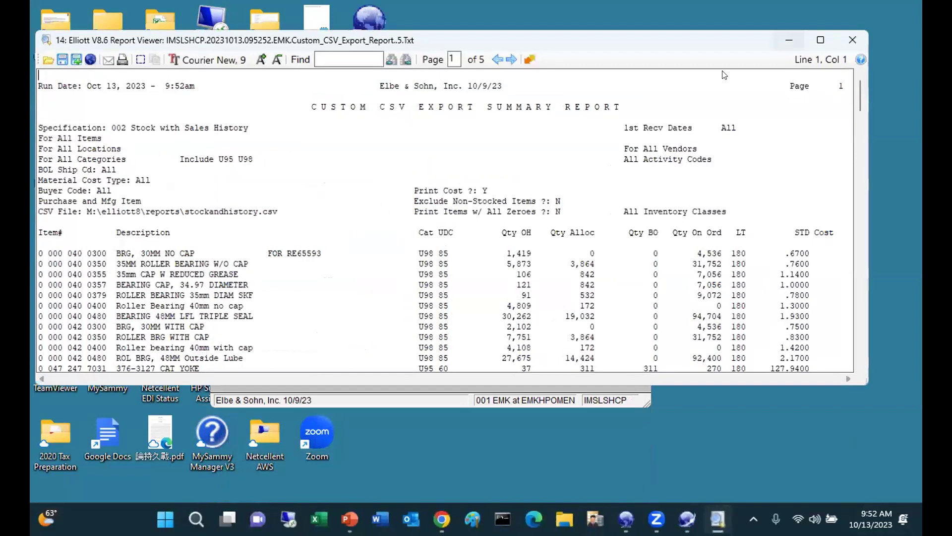
left_click(853, 39)
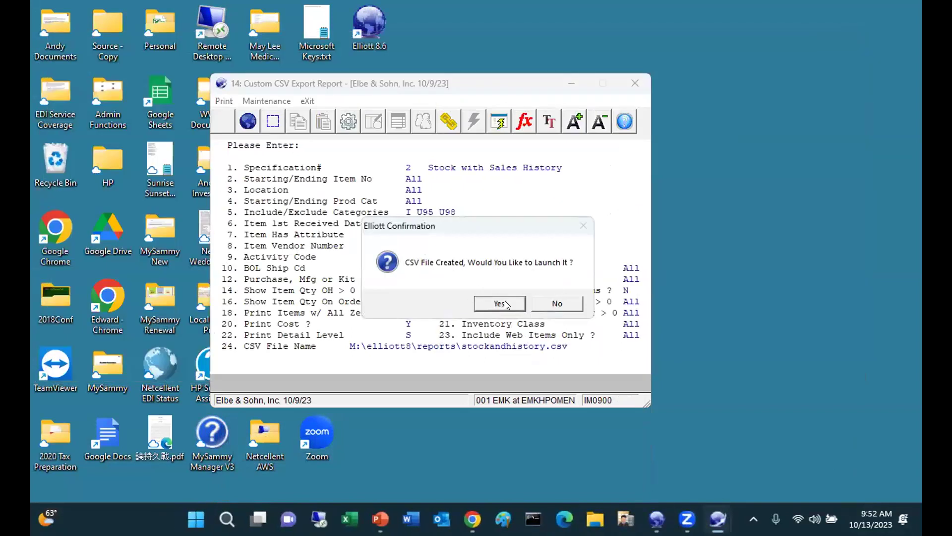
left_click(500, 303)
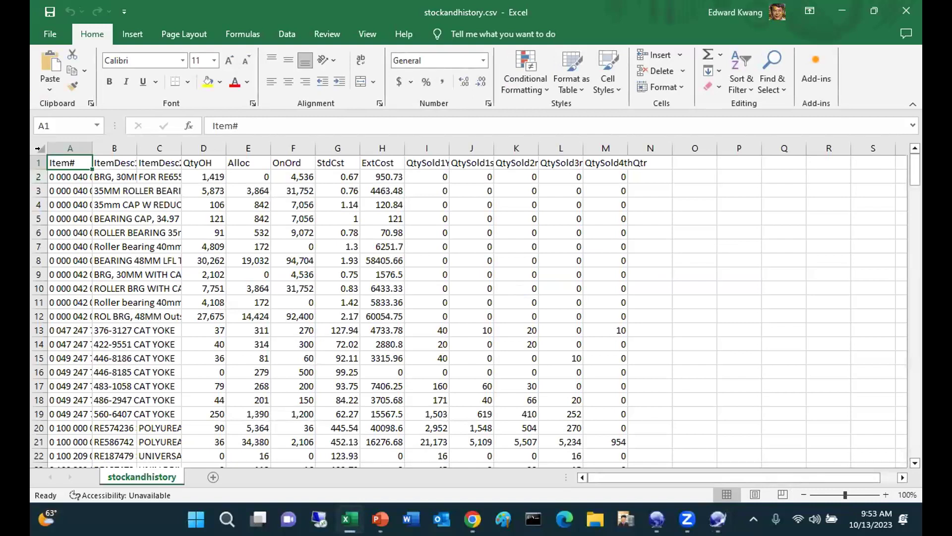
Step: Auto-fit the widths of all columns in the stockandhistory sheet and clear the whole-sheet selection
left_click_drag(37, 159, 34, 150)
key("ctrl+space")
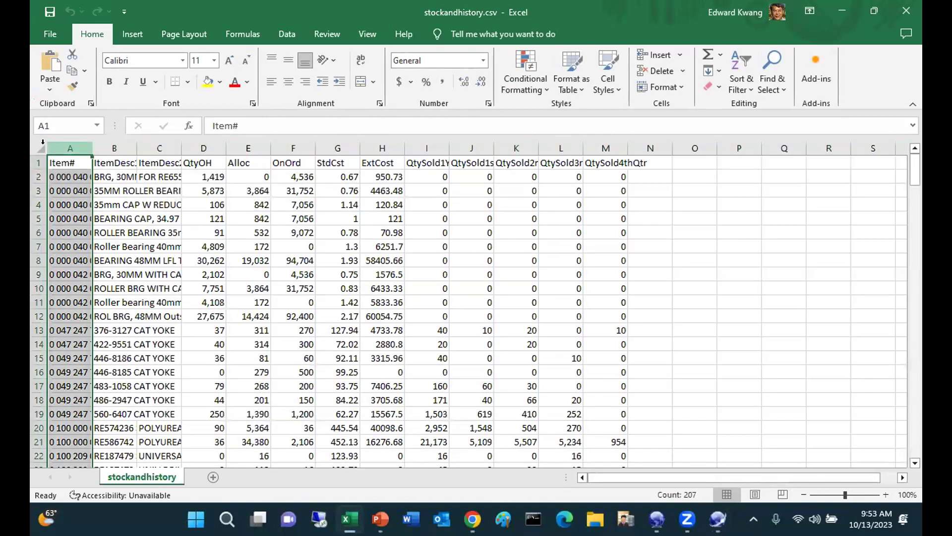
key("ctrl+a")
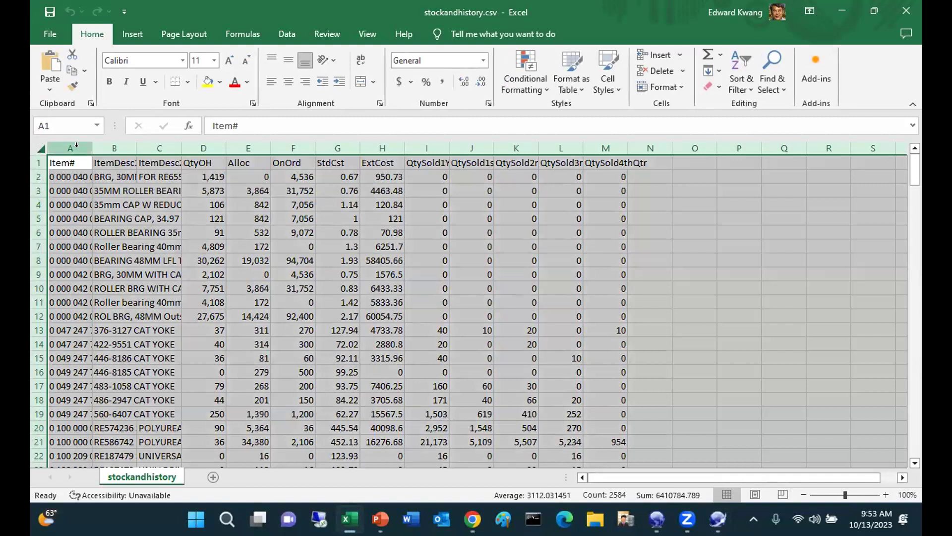
double_click(92, 148)
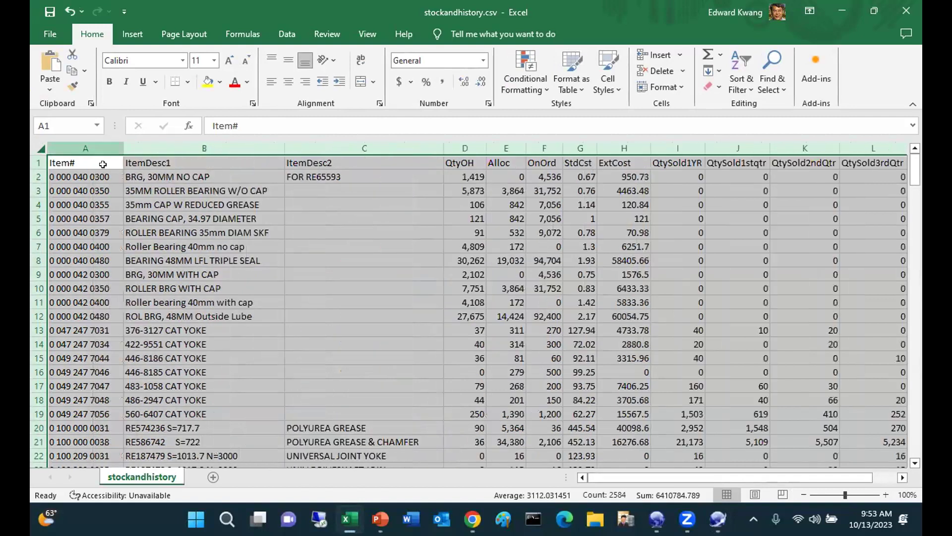
left_click(102, 164)
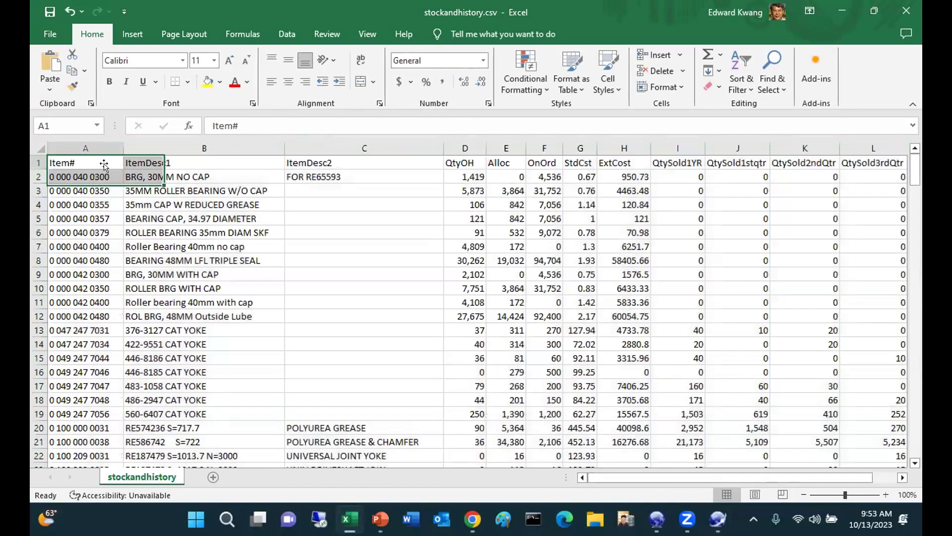
Step: Review the exported columns from QtyOH through QtySold4thQtr, and close stockandhistory.csv without saving
left_click(464, 148)
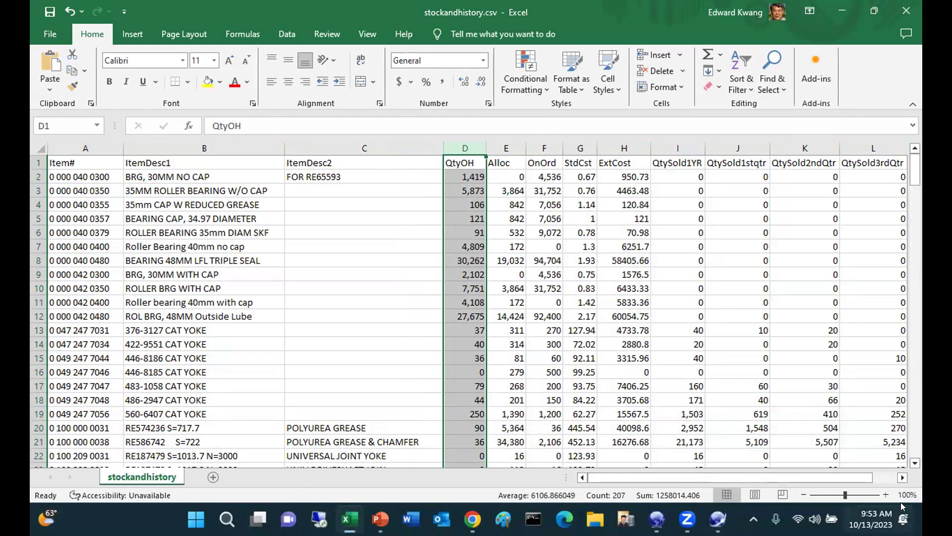
left_click_drag(869, 477, 896, 477)
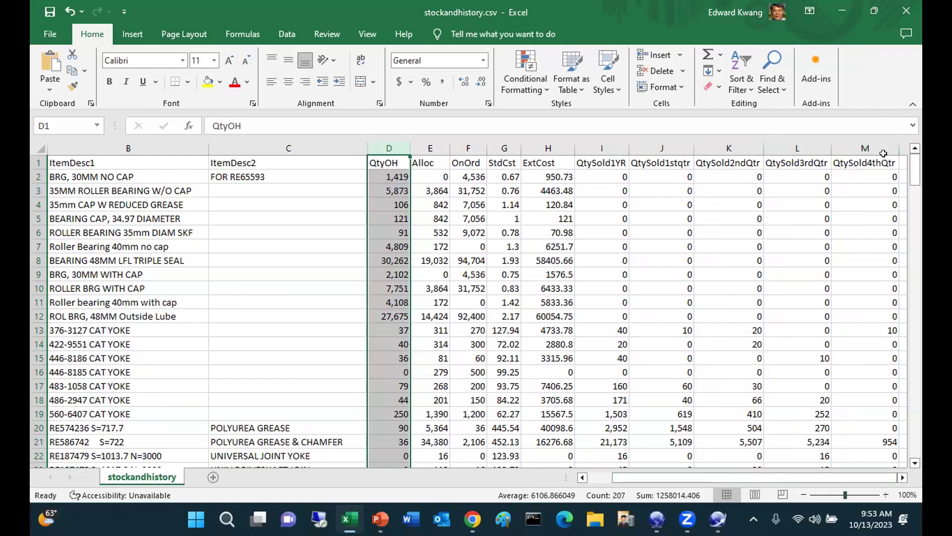
left_click(865, 146)
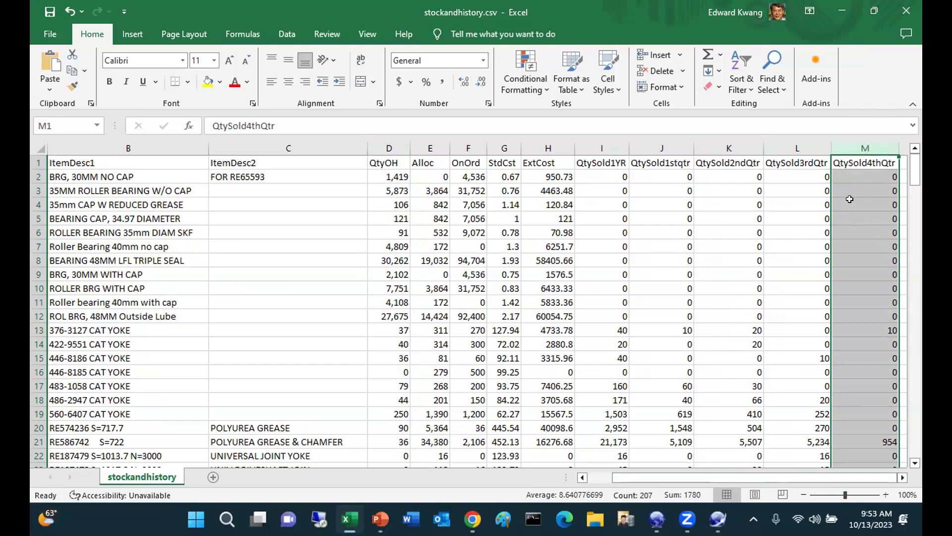
left_click(906, 10)
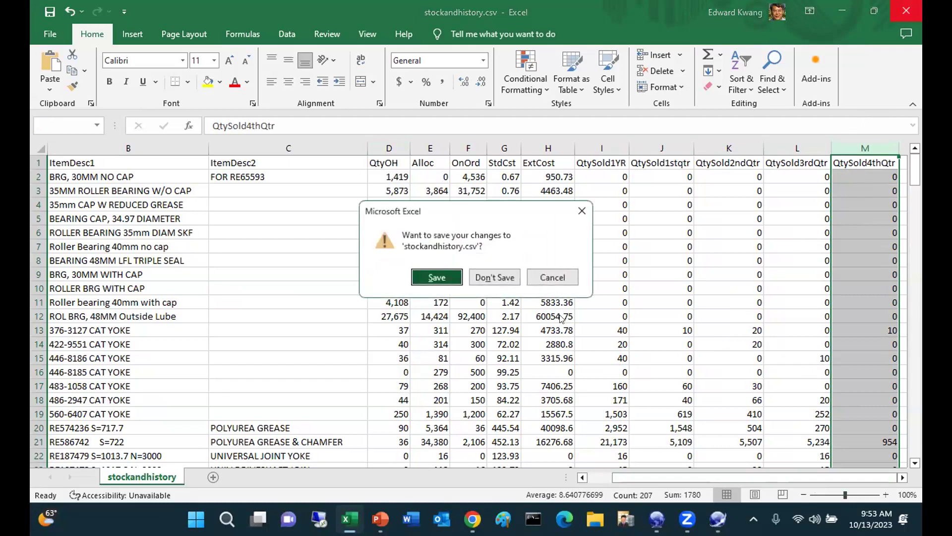
left_click(484, 275)
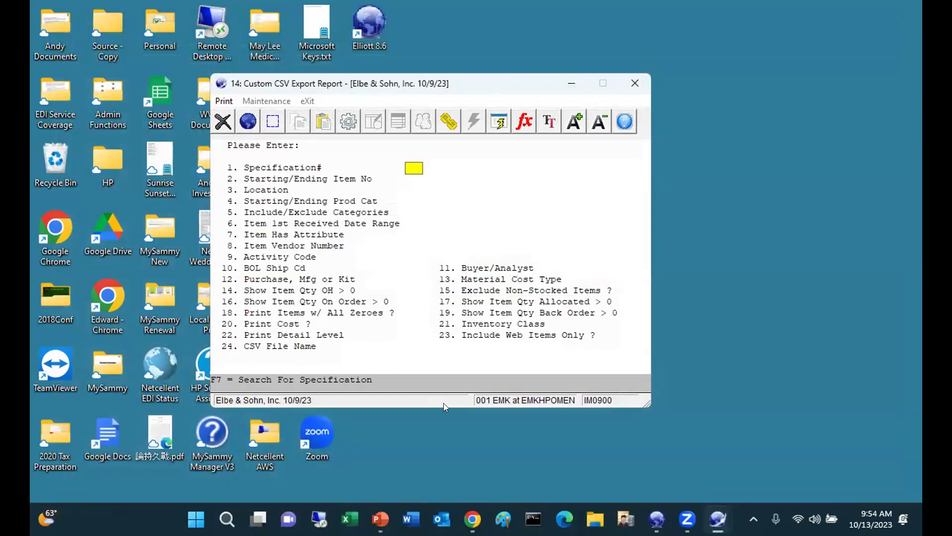
Step: Open specification 2 in the user-defined CSV layout maintenance to edit its column list
left_click(266, 101)
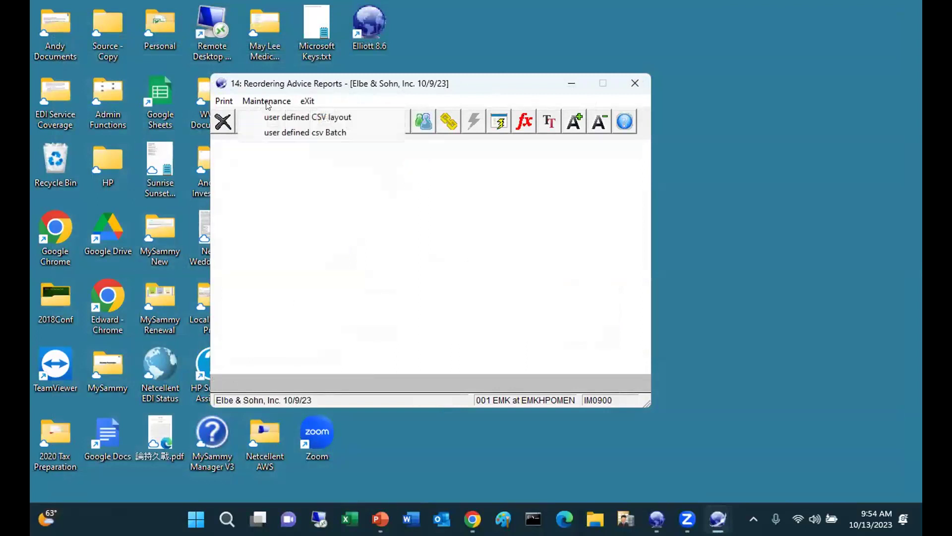
left_click(274, 118)
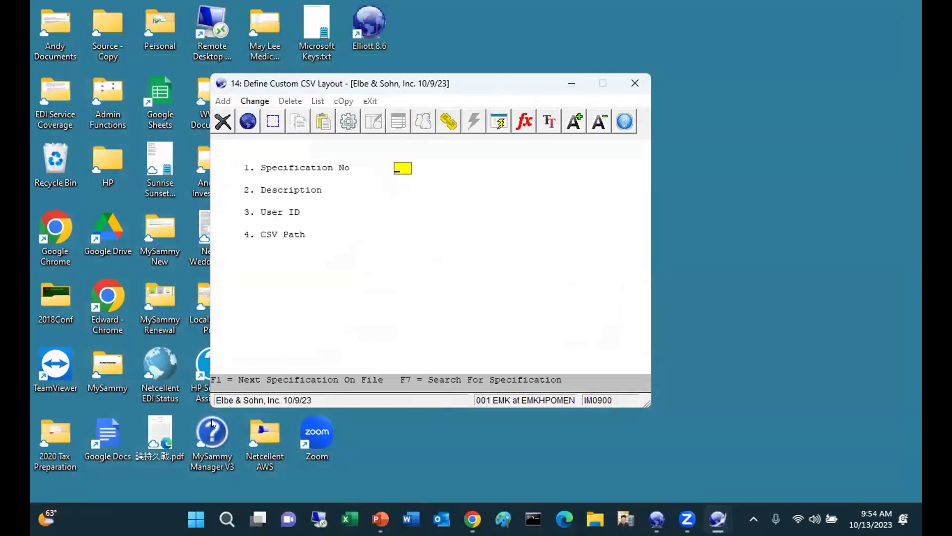
type("2")
key("Return")
key("Return")
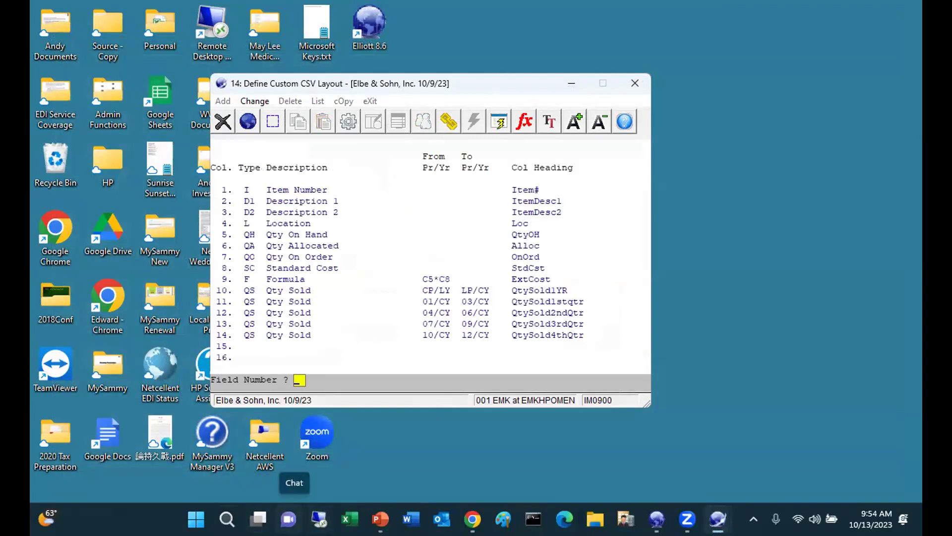
Step: Change the heading of column 10, the one-year Qty Sold column, to QSYR
type("10")
key("Return")
key("Return")
key("Return")
key("Return")
key("Return")
key("Return")
key("Return")
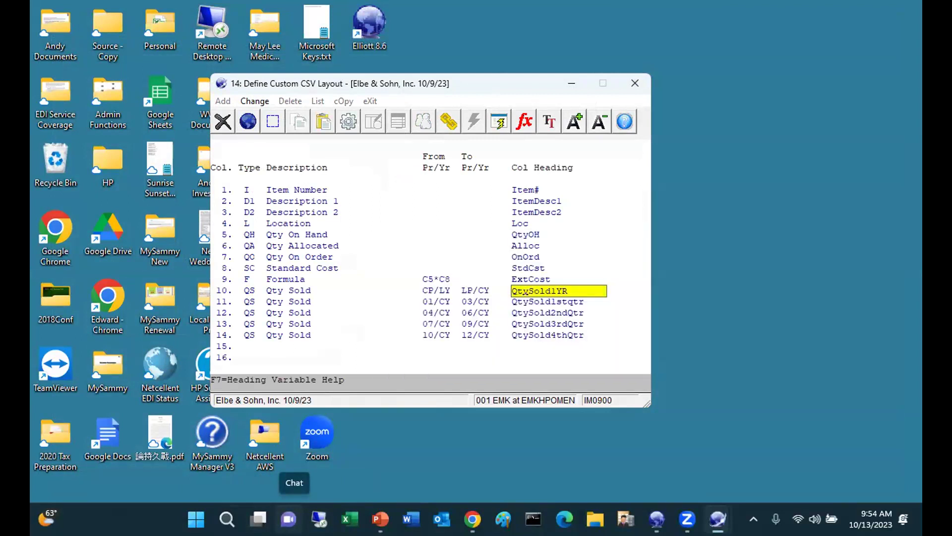
type("S")
key("Delete")
key("Delete")
key("Delete")
key("Delete")
key("Delete")
key("Delete")
key("Return")
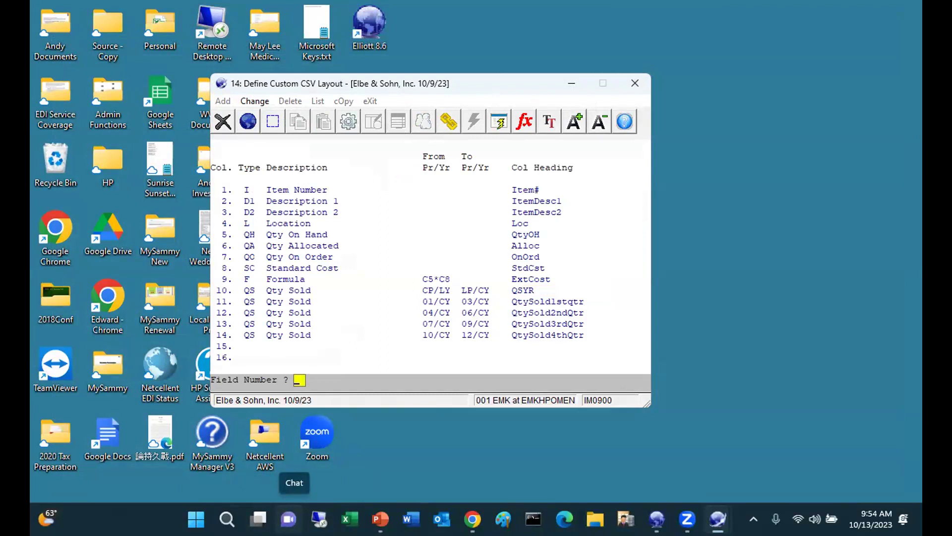
Step: Change the heading of column 11, Qty Sold for periods 01 to 03, to QS1Q
type("11")
key("Return")
key("Return")
key("Return")
key("Return")
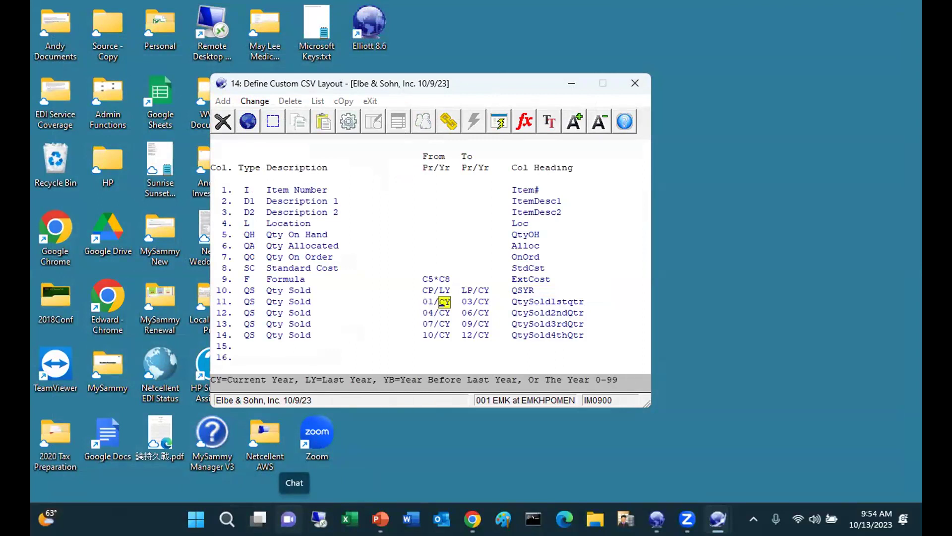
key("Return")
key("Return")
key("Return")
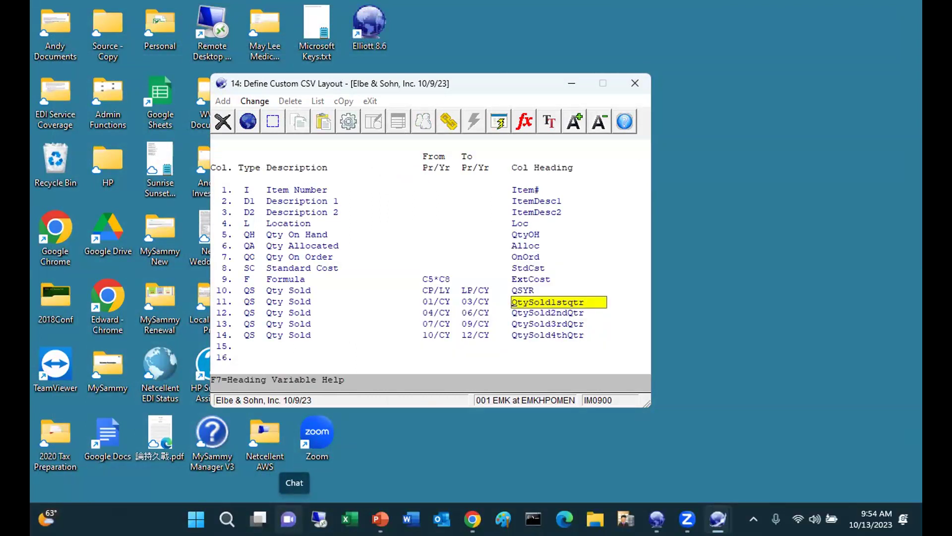
type("QS1Q")
key("Delete")
key("Delete")
key("Delete")
key("Delete")
key("Delete")
key("Delete")
key("Delete")
key("Delete")
key("Delete")
key("Return")
Step: Change the heading of column 12, Qty Sold for periods 04 to 06, to QS2Q
type("12")
key("Return")
key("Return")
key("Return")
key("Return")
key("Return")
key("Return")
key("Return")
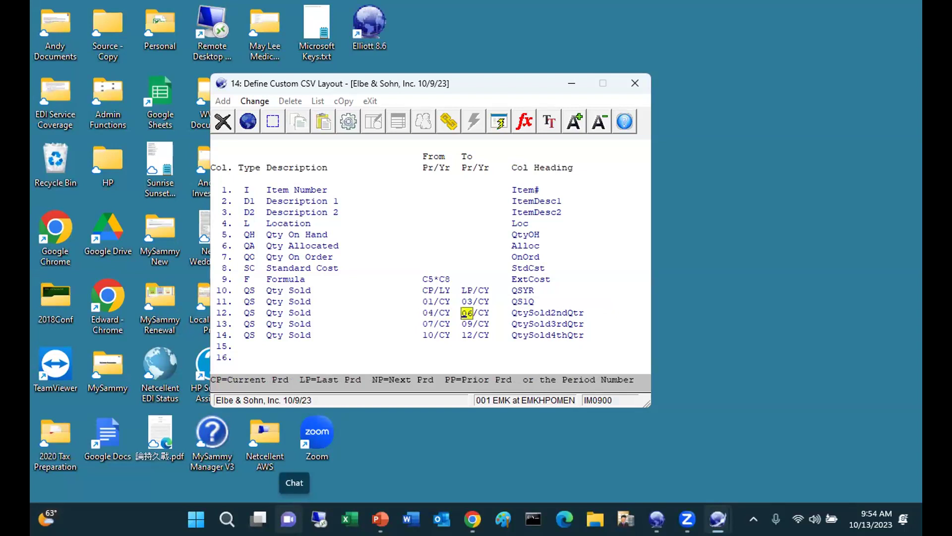
type("QS")
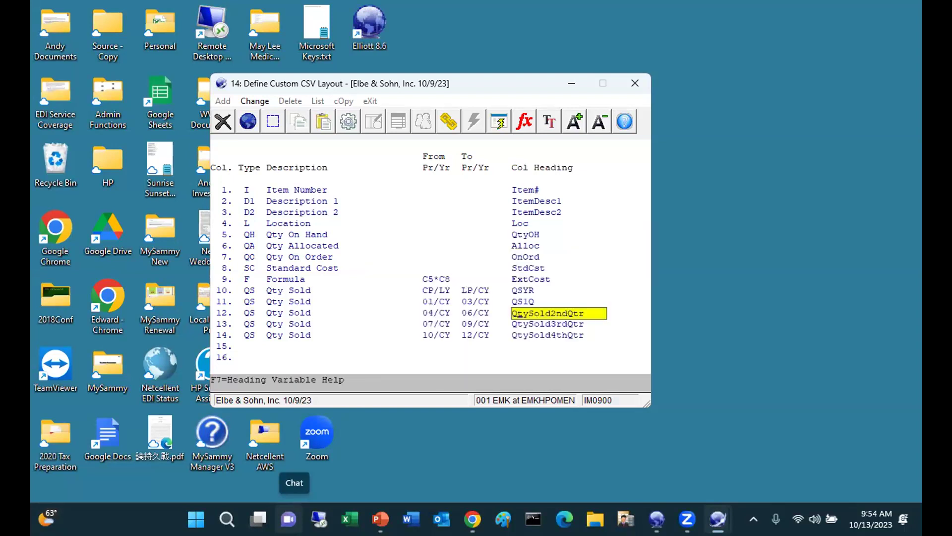
type("2Q")
key("Delete")
key("Delete")
key("Delete")
key("Delete")
key("Delete")
key("Delete")
key("Delete")
key("Delete")
key("Delete")
key("Return")
Step: Change the heading of column 13, Qty Sold for periods 07 to 09, to QS3Q
type("13")
key("Return")
key("Return")
key("Return")
key("Return")
key("Return")
key("Return")
type("QS3Q")
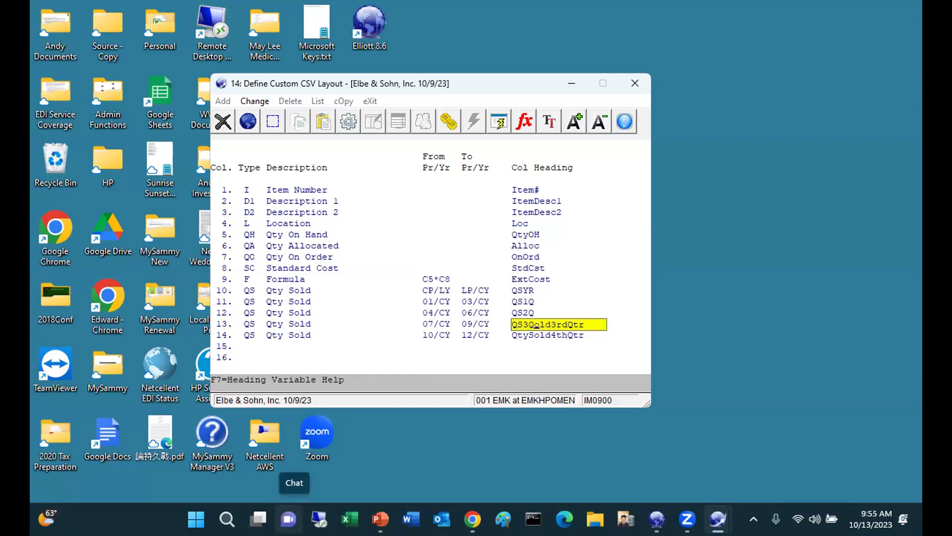
key("Delete")
key("Delete")
key("Delete")
key("Delete")
key("Delete")
key("Delete")
key("Delete")
key("Delete")
key("Return")
Step: Change the heading of column 14, Qty Sold for periods 10 to 12, to QS4Q
type("14")
key("Return")
key("Return")
key("Return")
key("Return")
key("Return")
key("Return")
type("S4Q")
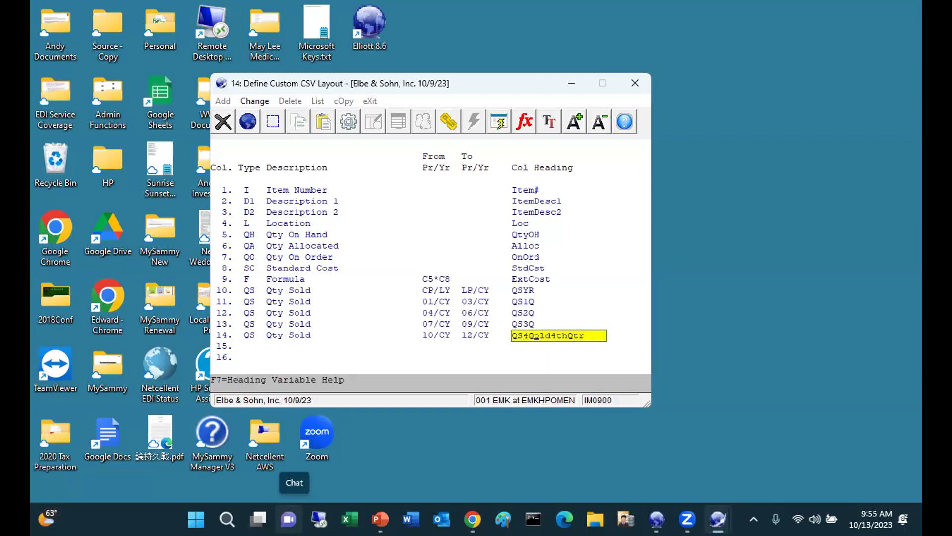
key("Delete")
key("Delete")
key("Delete")
key("Delete")
key("Delete")
key("Delete")
key("Delete")
key("Delete")
key("Return")
Step: Save the modified specification and leave the custom CSV layout definition
key("Return")
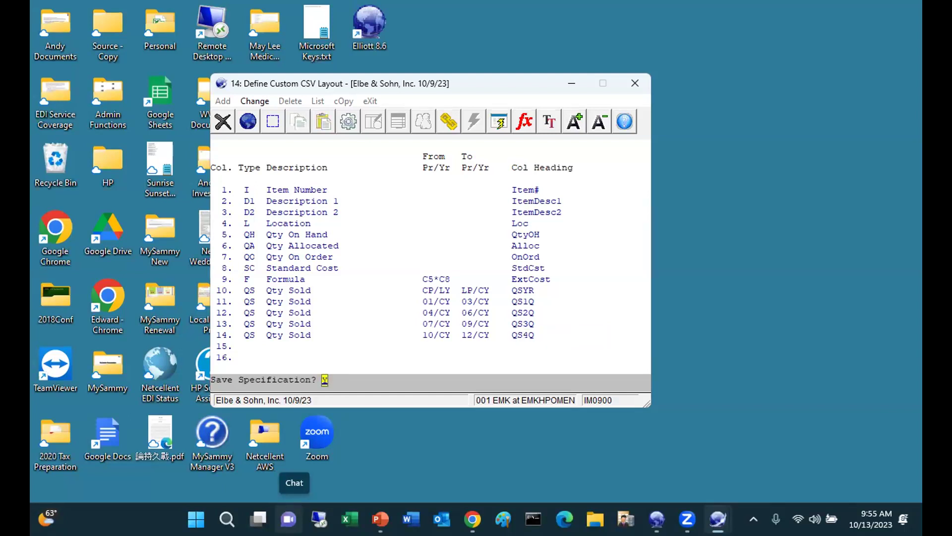
key("Return")
key("Escape")
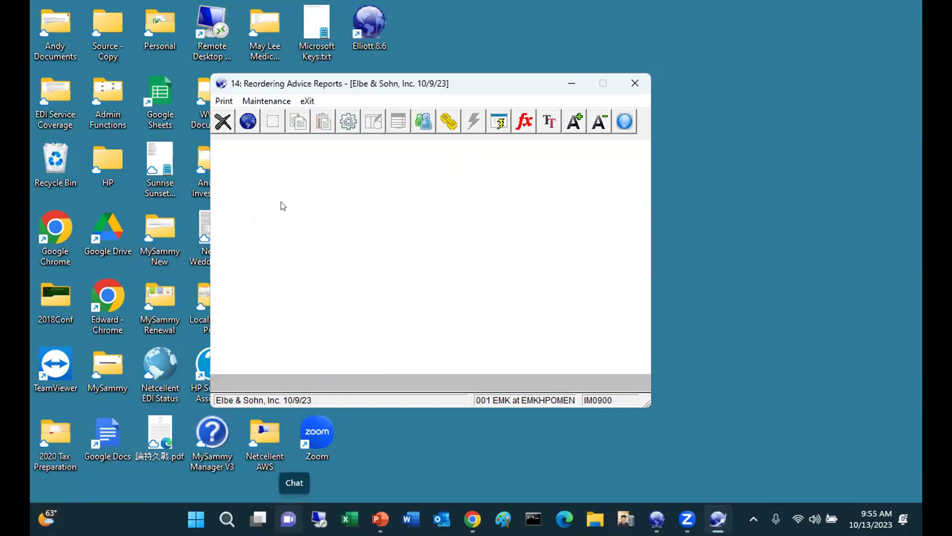
Step: Start a new Custom CSV Export report with specification 2 for all items, locations and product categories
left_click(223, 101)
left_click(243, 179)
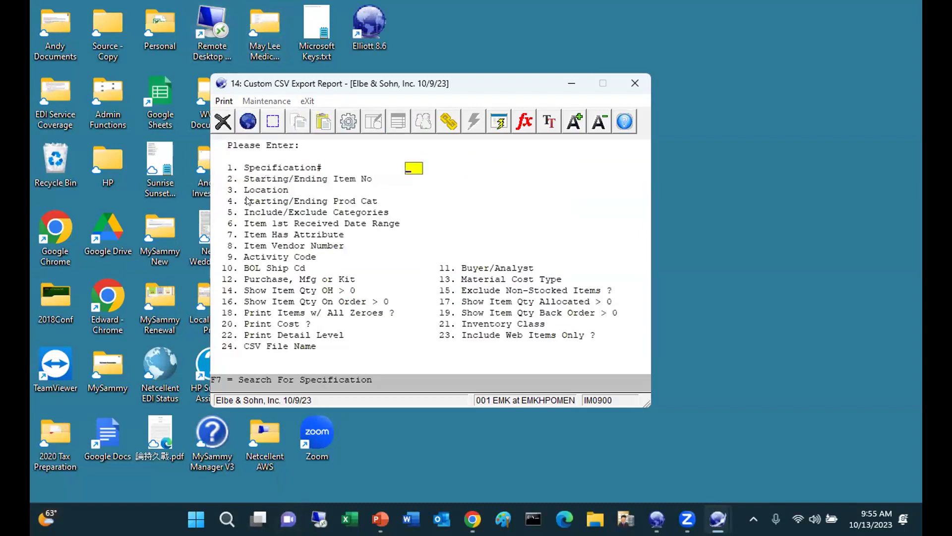
type("2")
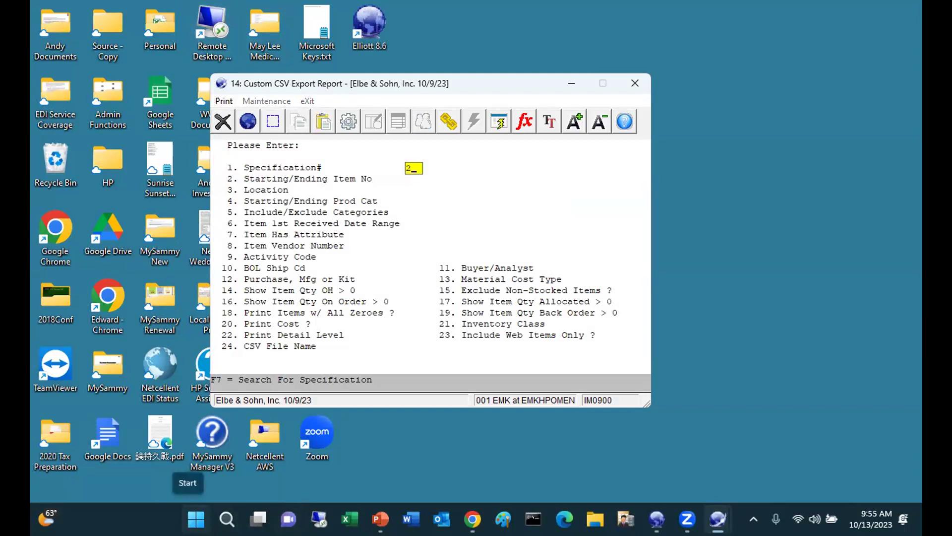
key("Return")
key("Return")
key("Return")
key("Return")
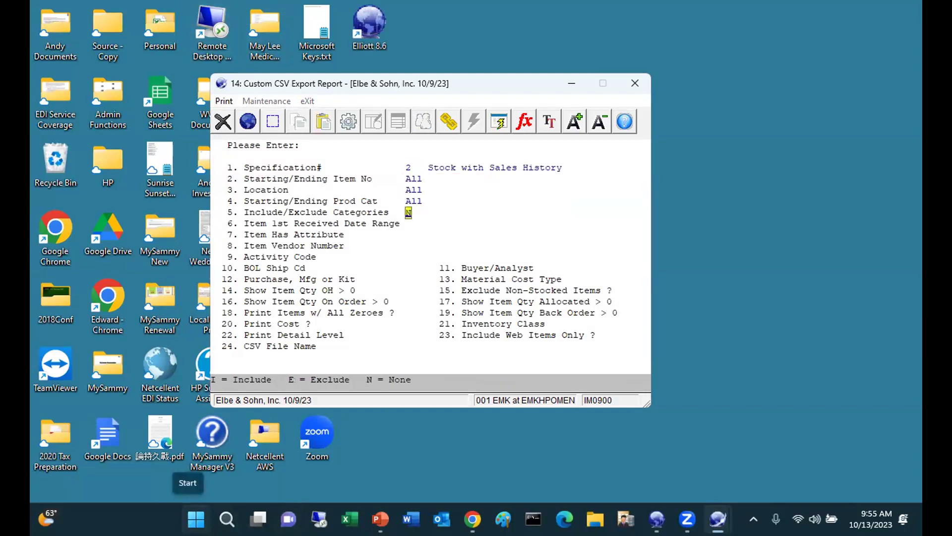
Step: Restrict the export to include only categories U95 and U98
type("I")
key("Return")
type("U95")
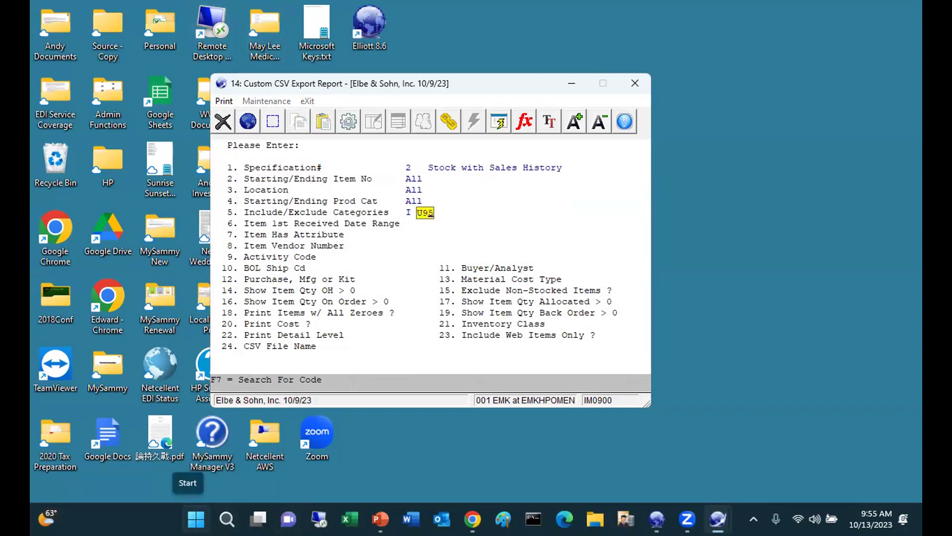
key("Return")
type("U98")
key("Return")
Step: Accept the defaults for the remaining filters and the CSV file name, with the print detail level set to S
key("Return")
key("Return")
key("Return")
key("Return")
key("Return")
key("Return")
key("Return")
key("Return")
key("Return")
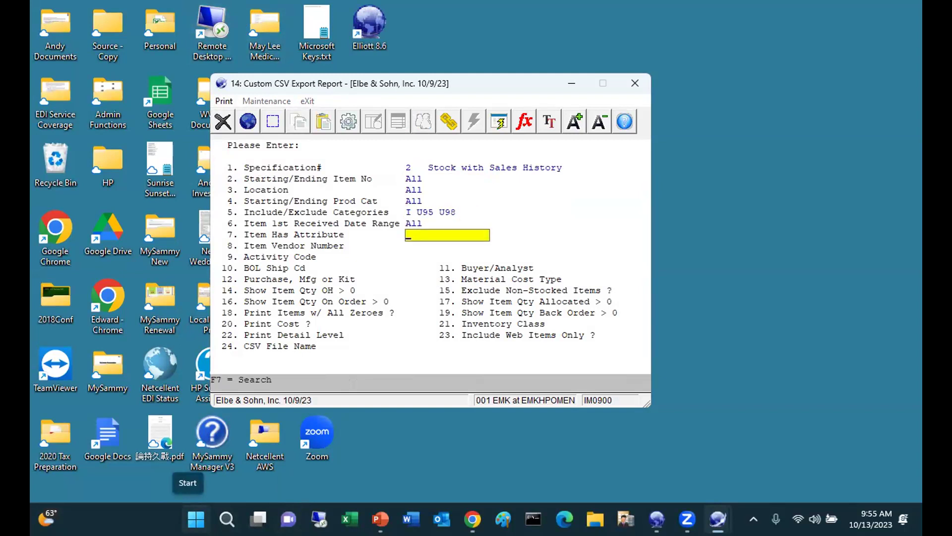
key("Return")
key("Return")
key("Return")
key("Return")
key("Return")
key("Return")
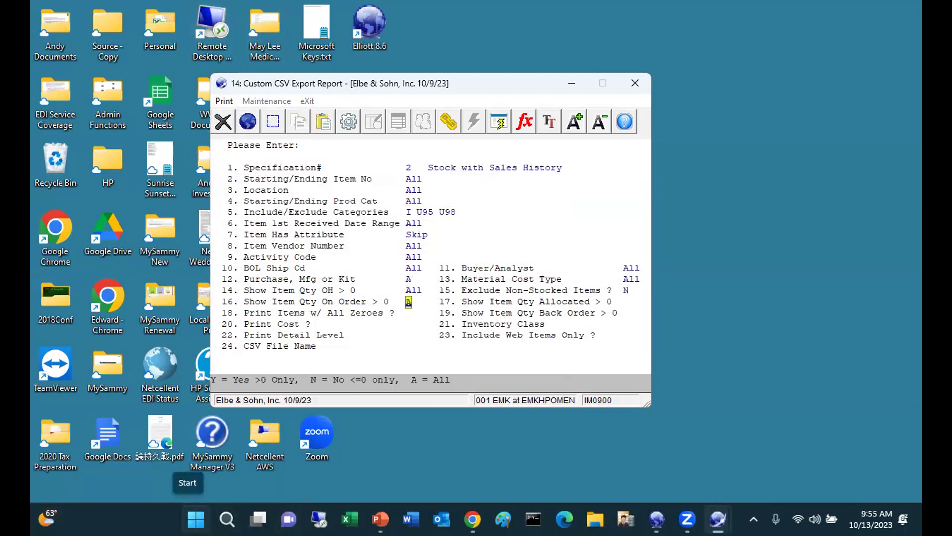
key("Return")
key("Return")
type("S")
key("Return")
key("Return")
key("Return")
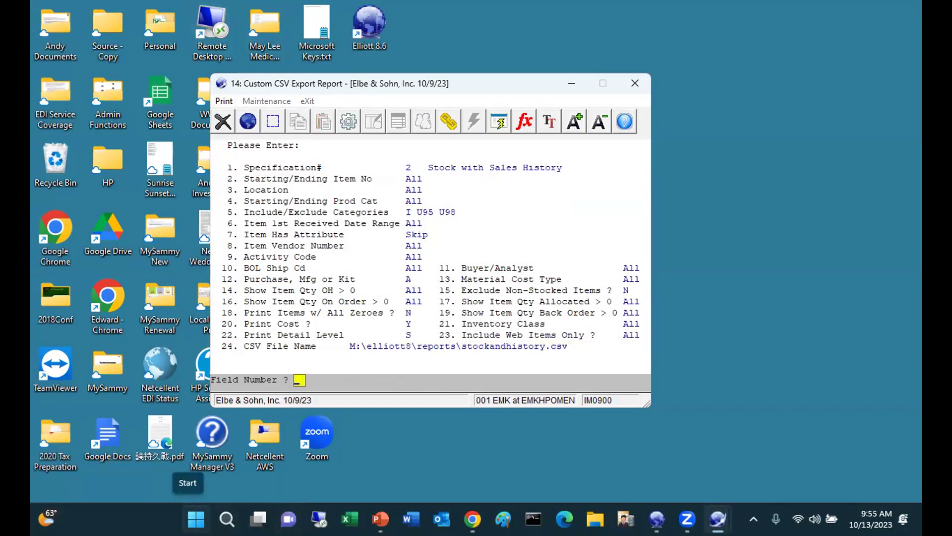
Step: Run the export with on-screen output and close the summary report viewer
key("Return")
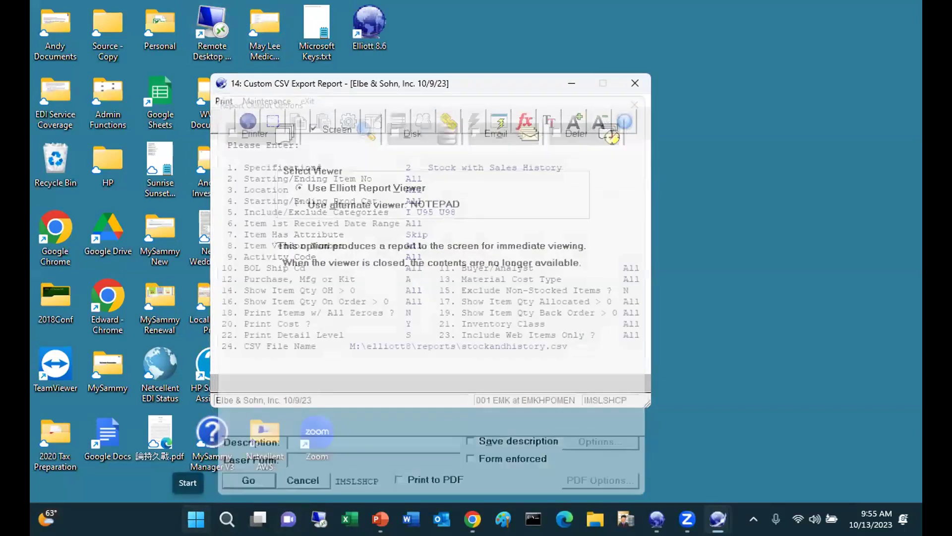
key("Return")
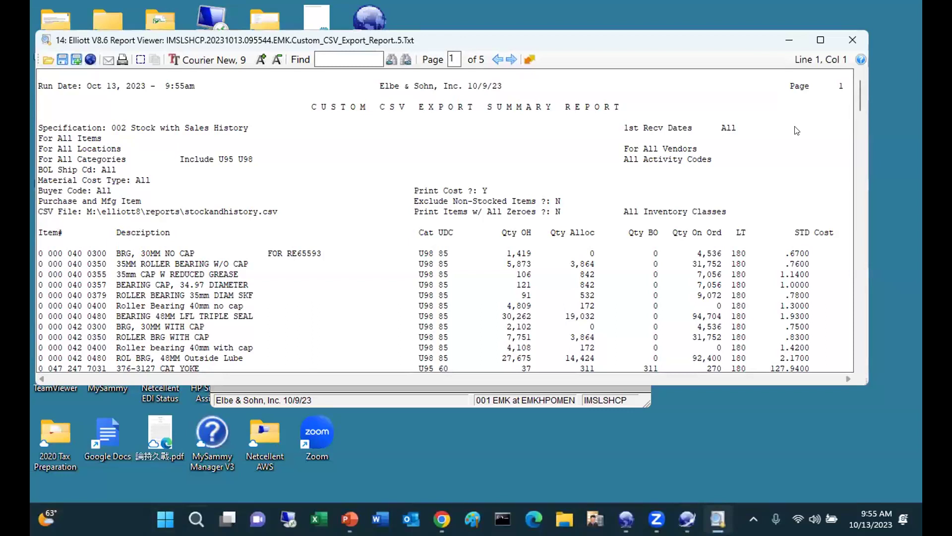
left_click(853, 40)
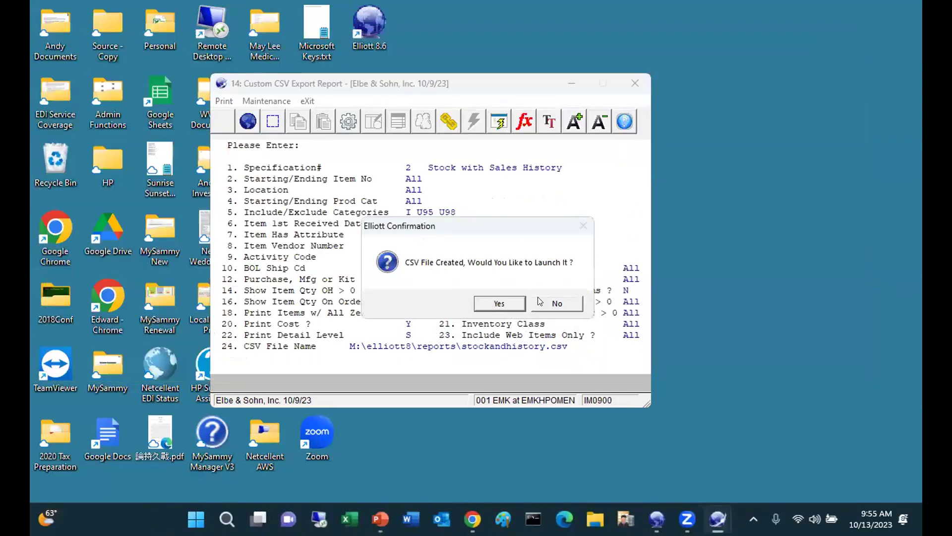
Step: Launch the exported stockandhistory.csv in Excel, autofit all columns for review, and close it without saving
left_click(491, 304)
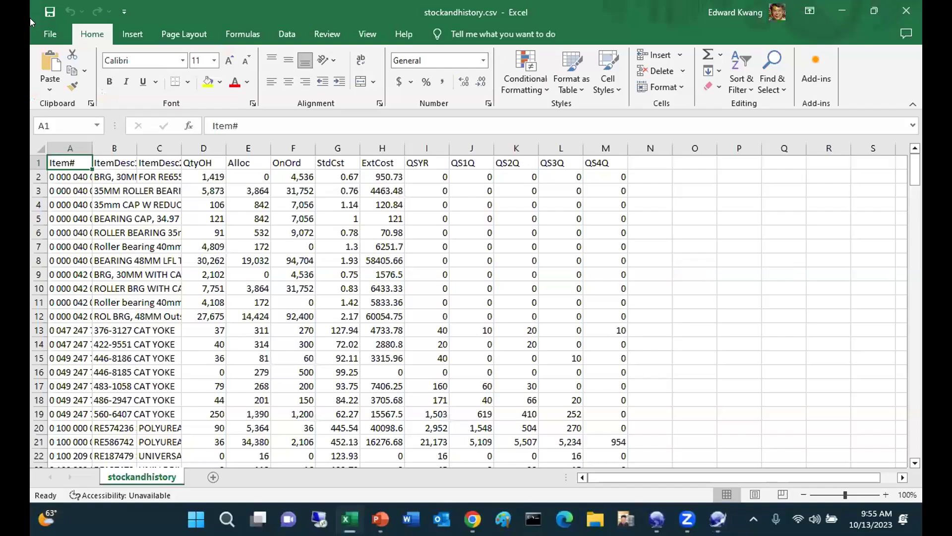
left_click(33, 148)
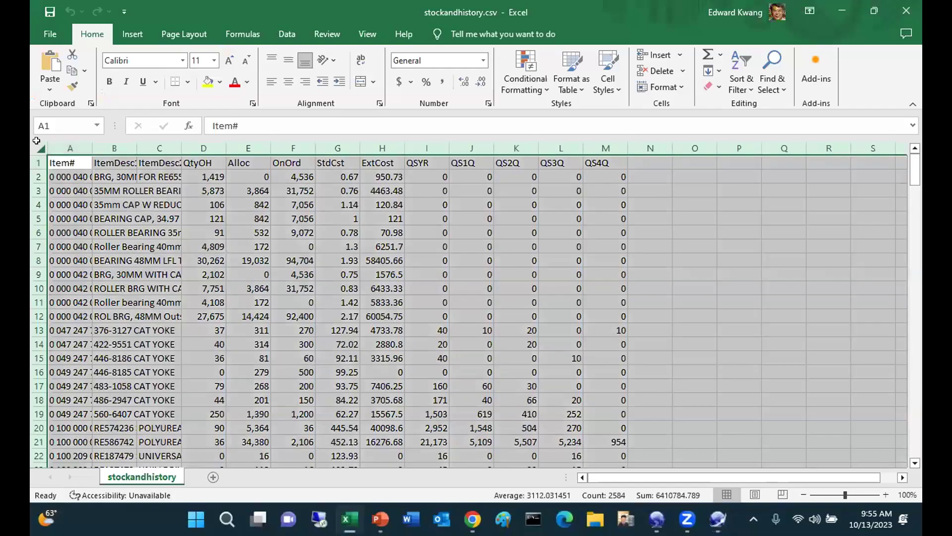
double_click(92, 148)
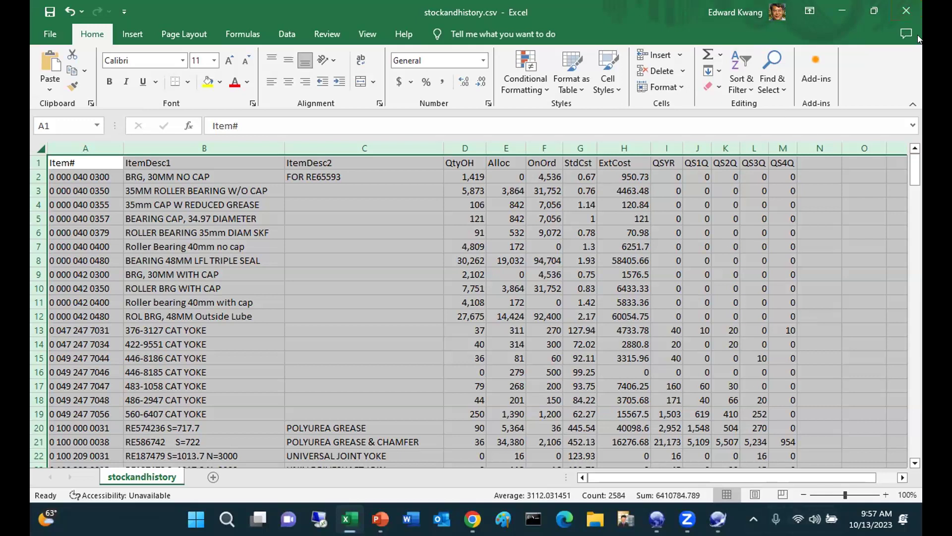
left_click(912, 7)
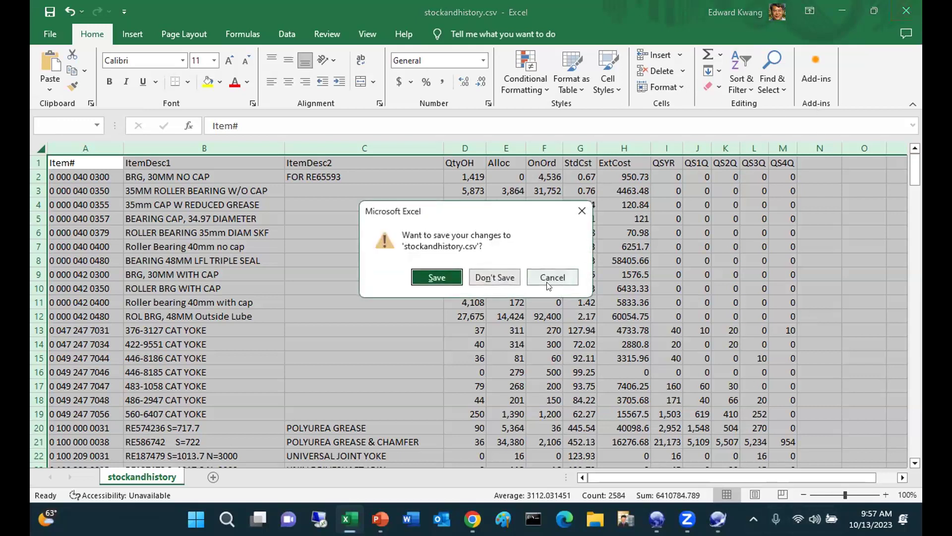
left_click(494, 276)
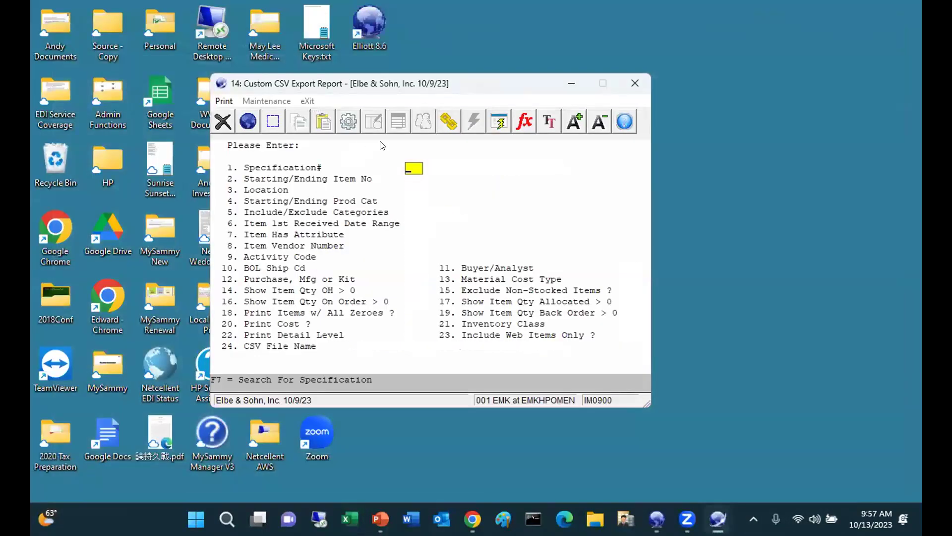
Step: Leave the export report and open custom CSV layout specification 2 for changing its columns
key("Escape")
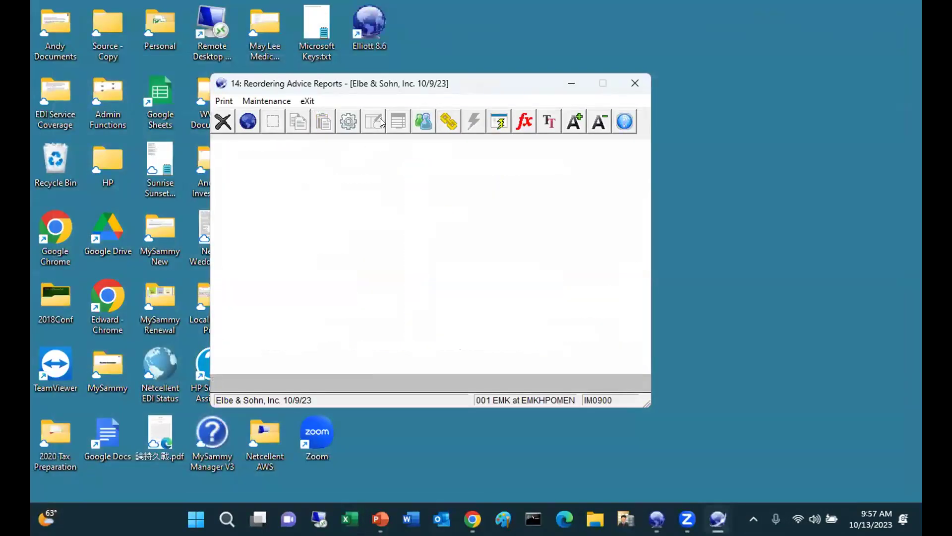
left_click(267, 101)
left_click(268, 118)
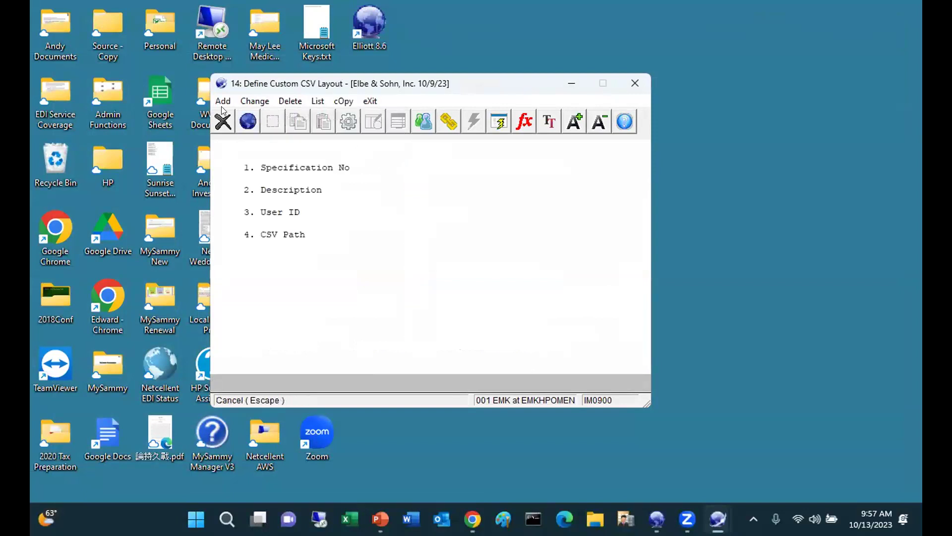
left_click(250, 102)
type("2")
key("Return")
key("Return")
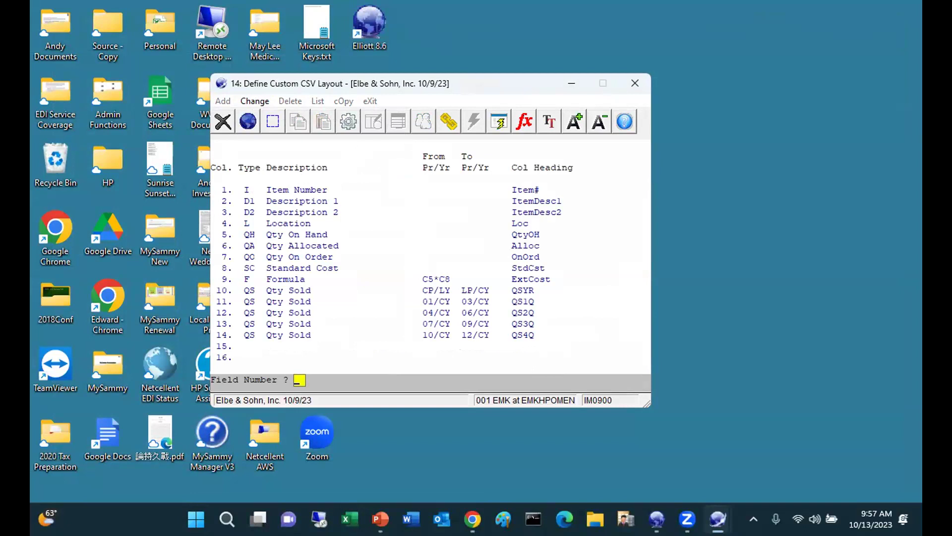
Step: Insert a Product Category (PC) column as column 5, accepting the heading Cat
type("5")
key("Return")
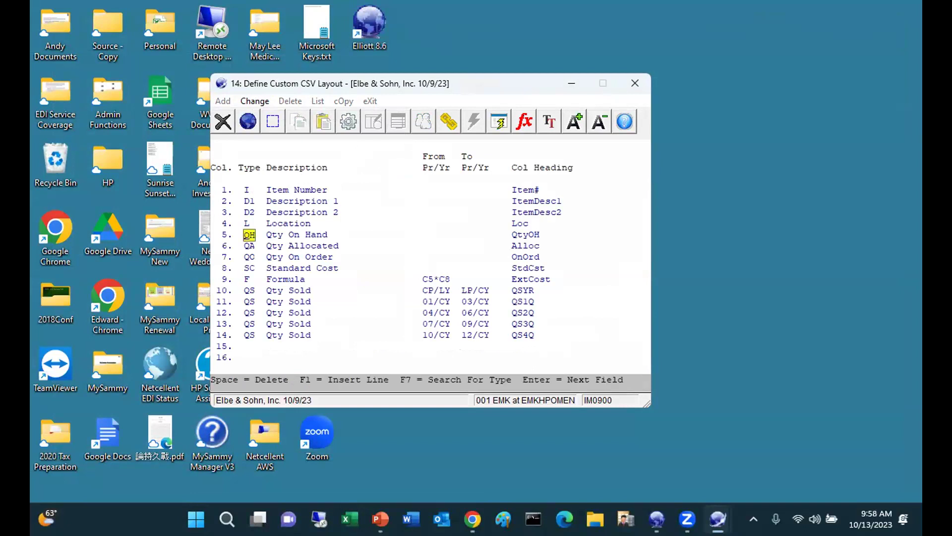
key("F1")
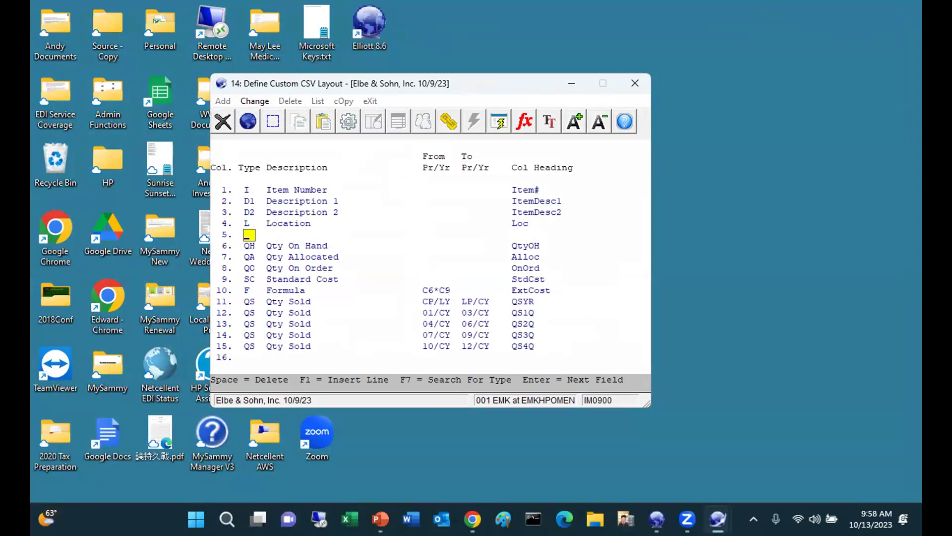
key("F7")
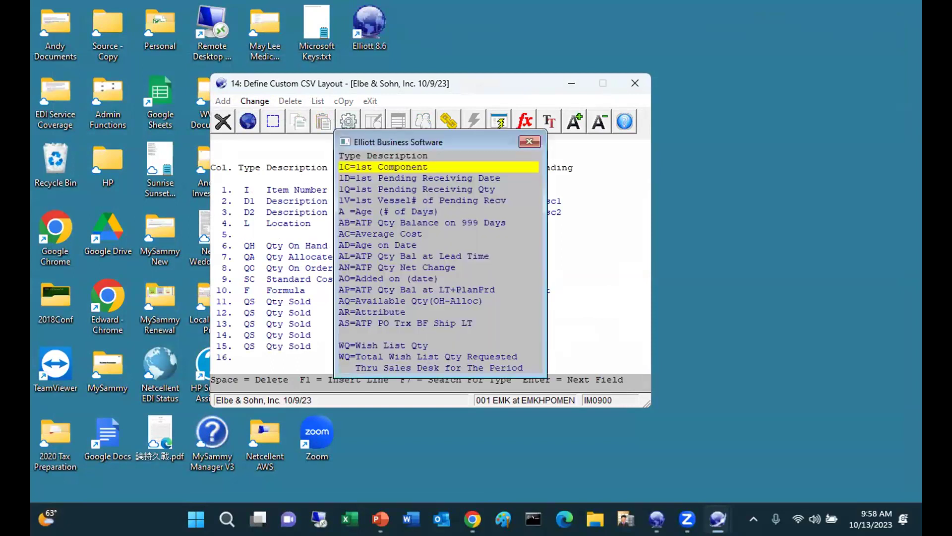
key("p")
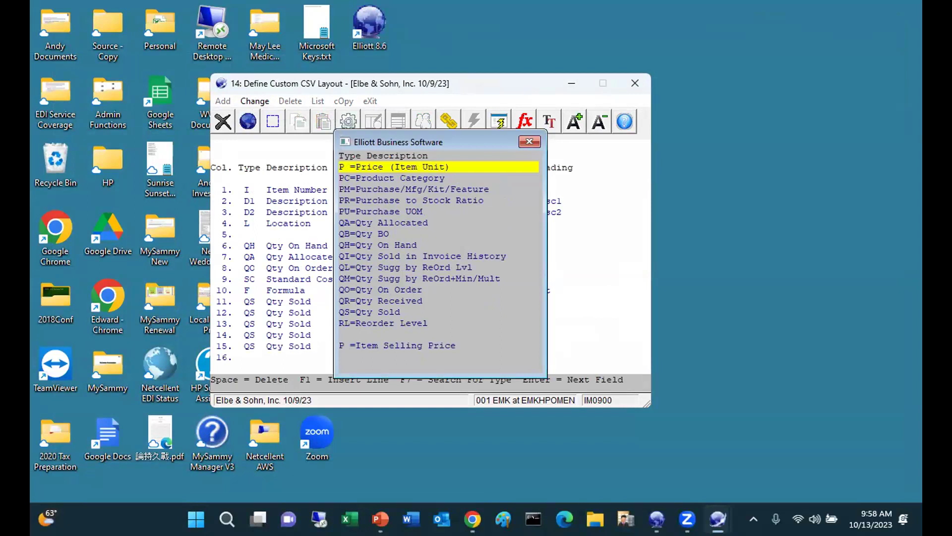
key("Down")
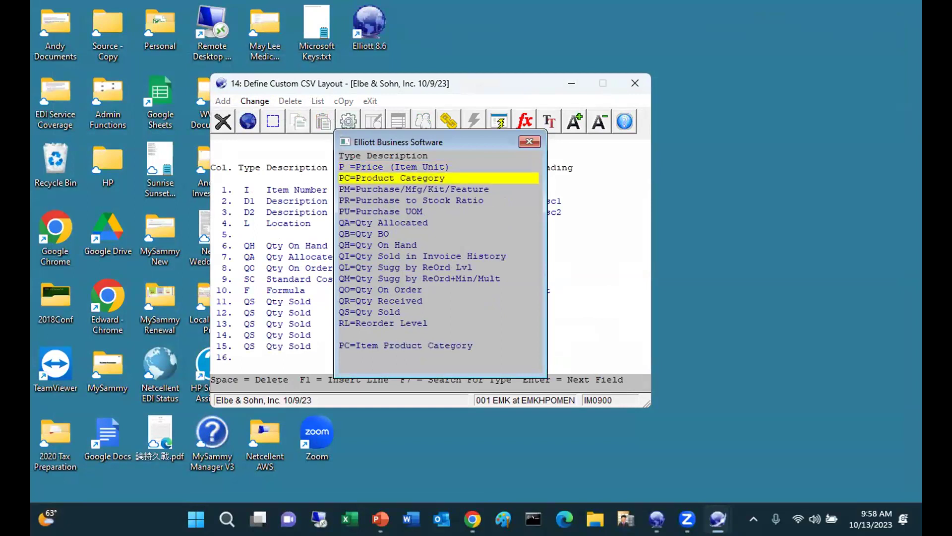
key("Return")
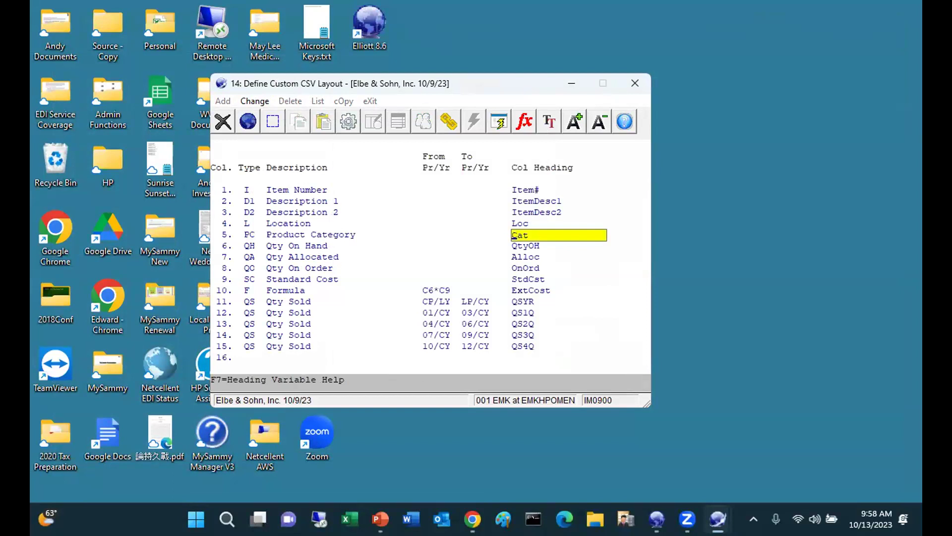
key("Return")
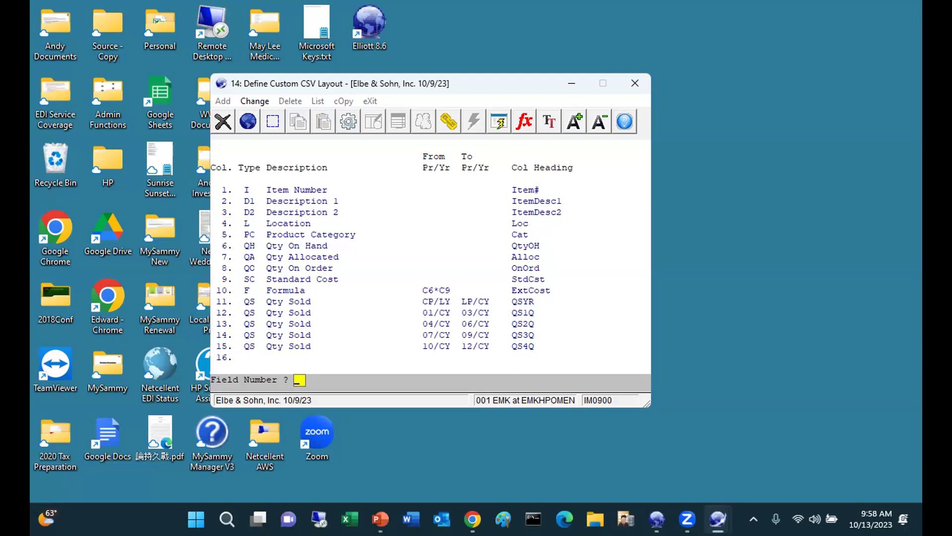
Step: Add a Qty Sold (QS) column as column 16, covering periods CP/LY to LP/CY for all customers
type("16")
key("Return")
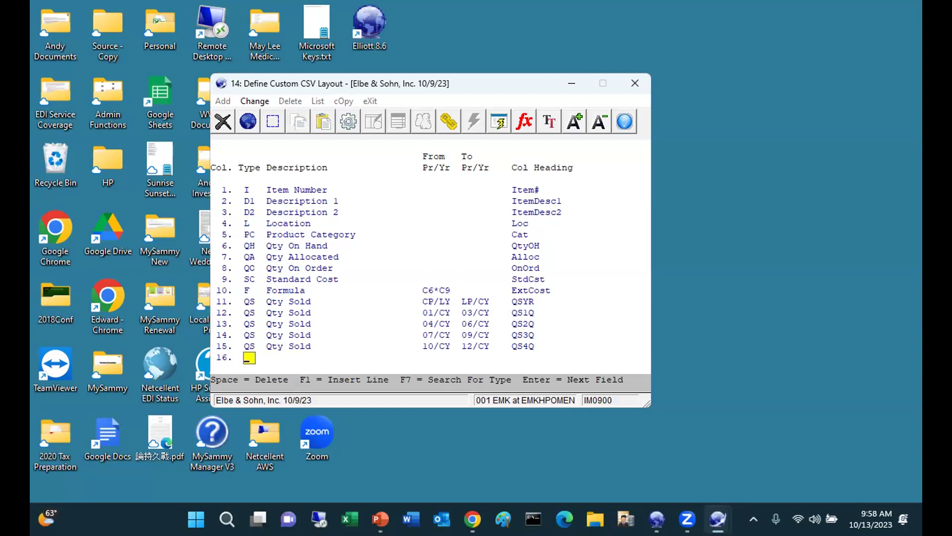
type("QS")
key("Return")
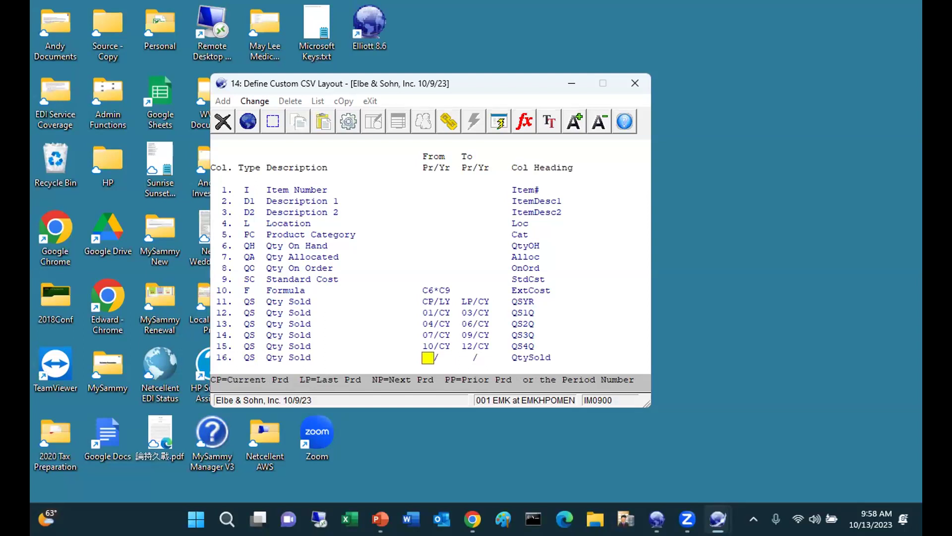
type("CPLYLPCY")
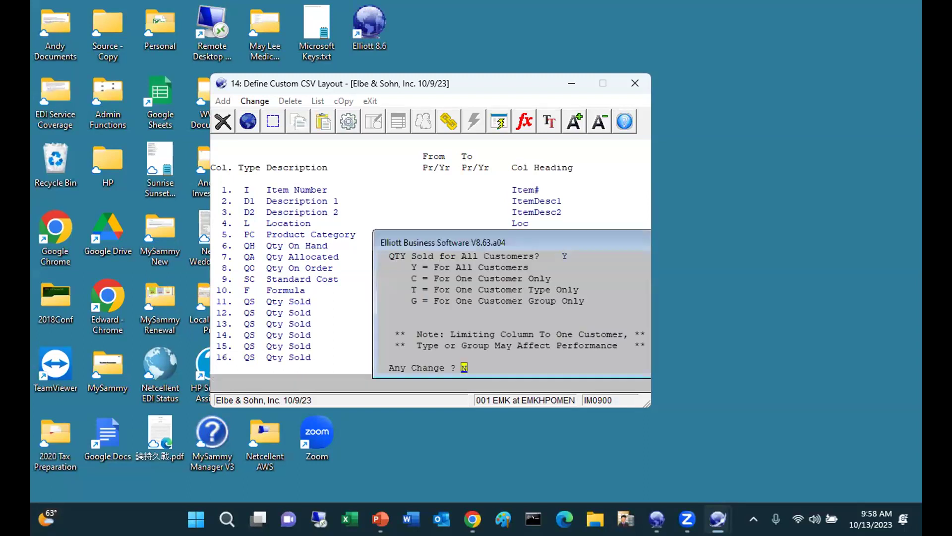
key("Return")
Step: Set the heading of column 16 to QSYRCat
type("QS")
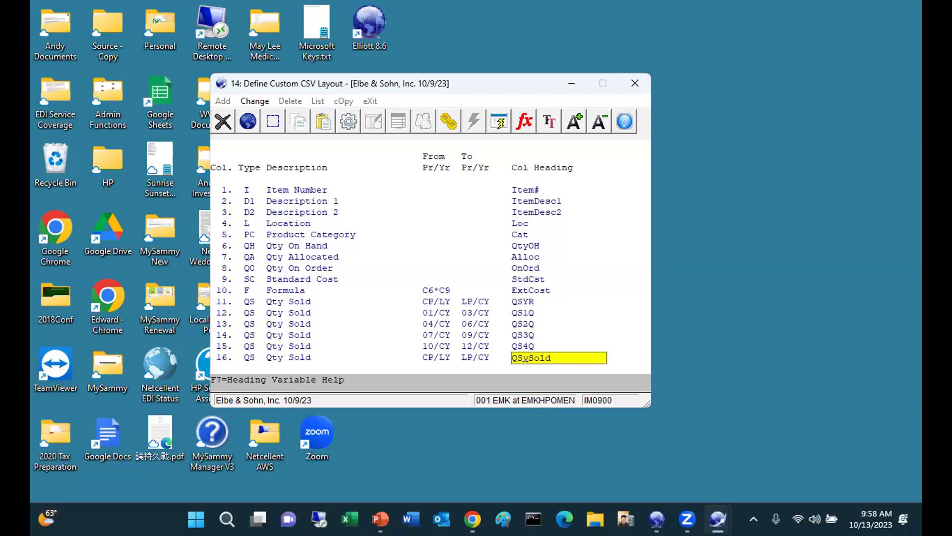
type("YR")
type("C")
key("Delete")
key("BackSpace")
type("Cat")
key("Return")
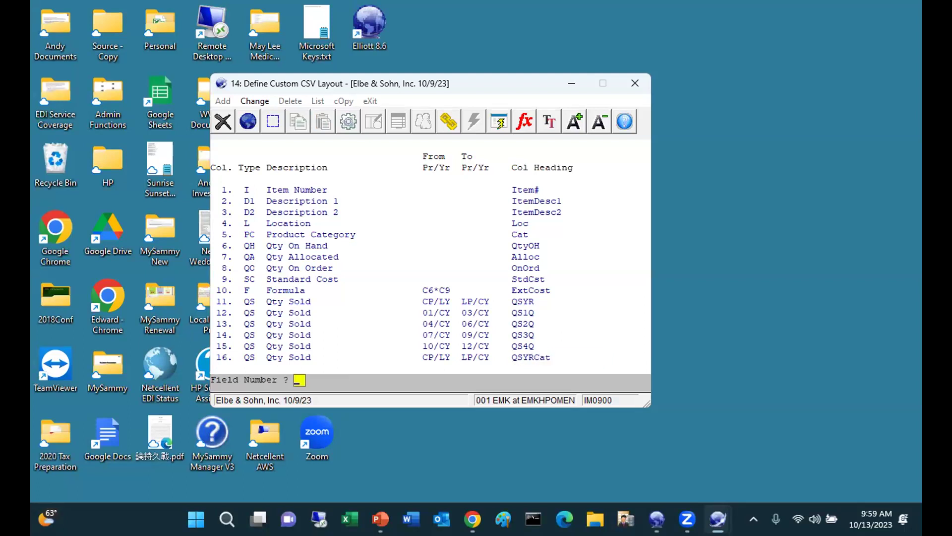
Step: Reopen column 16 and change its quantity-sold scope to one customer only (C)
type("16")
key("Return")
key("Return")
key("Return")
key("Return")
key("Return")
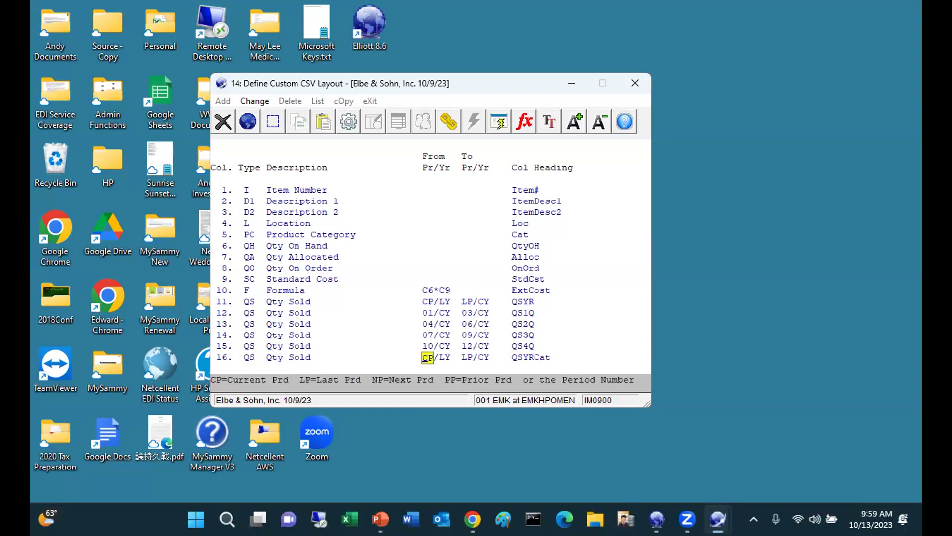
key("Return")
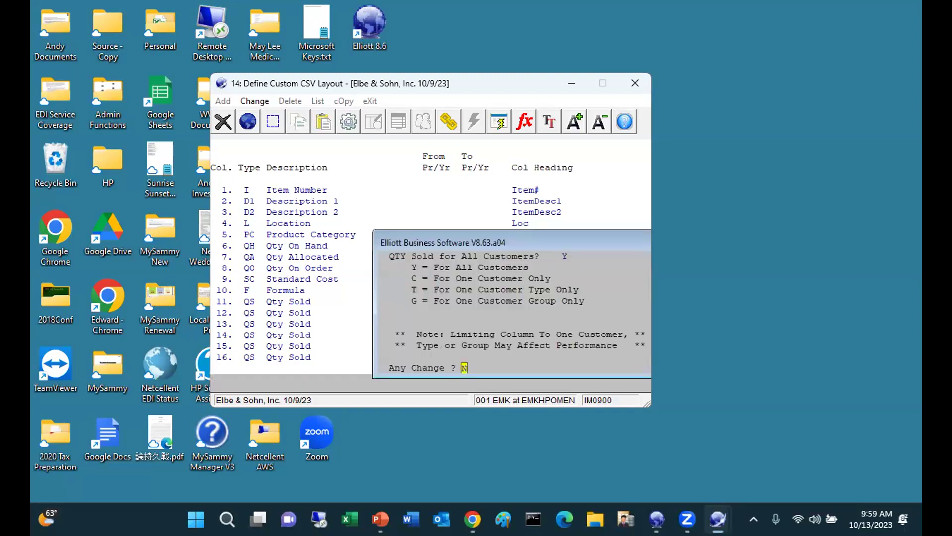
type("YNY")
key("Return")
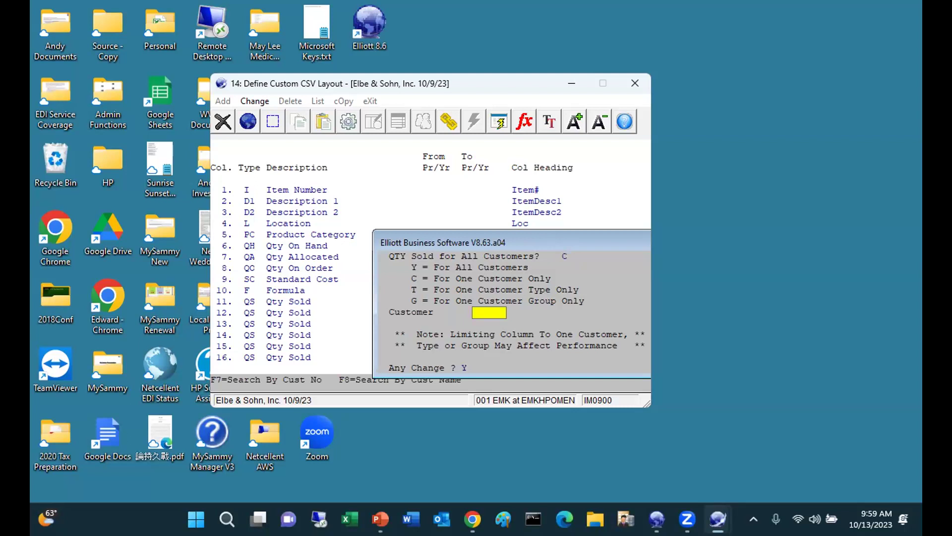
Step: Enter the customer number that column 16 is limited to and keep the column's heading
type("C0")
key("BackSpace")
type("506")
key("BackSpace")
key("BackSpace")
key("BackSpace")
type("0560")
key("Return")
key("n")
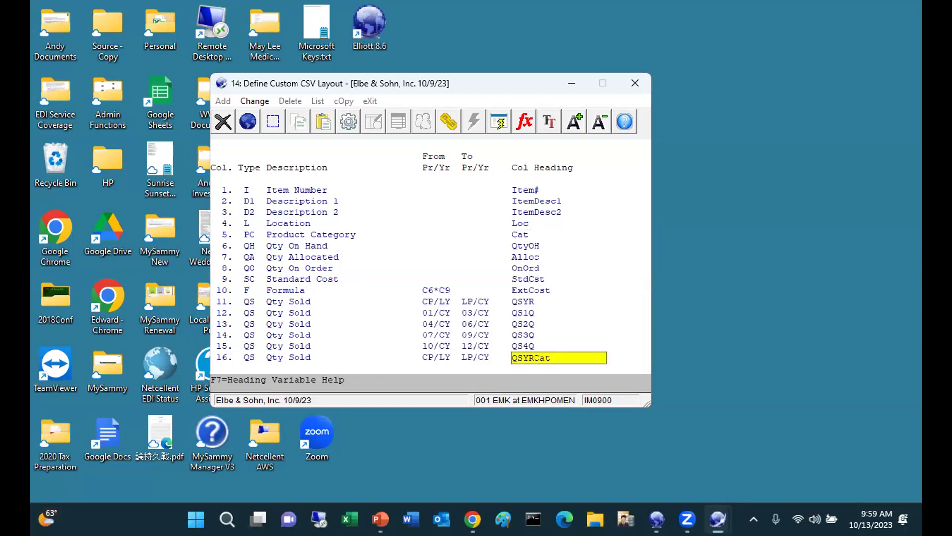
key("Return")
Step: Add a Qty Sold (QS) column as column 17 on page 2, covering periods CP/LY to LP/CY
key("Page_Down")
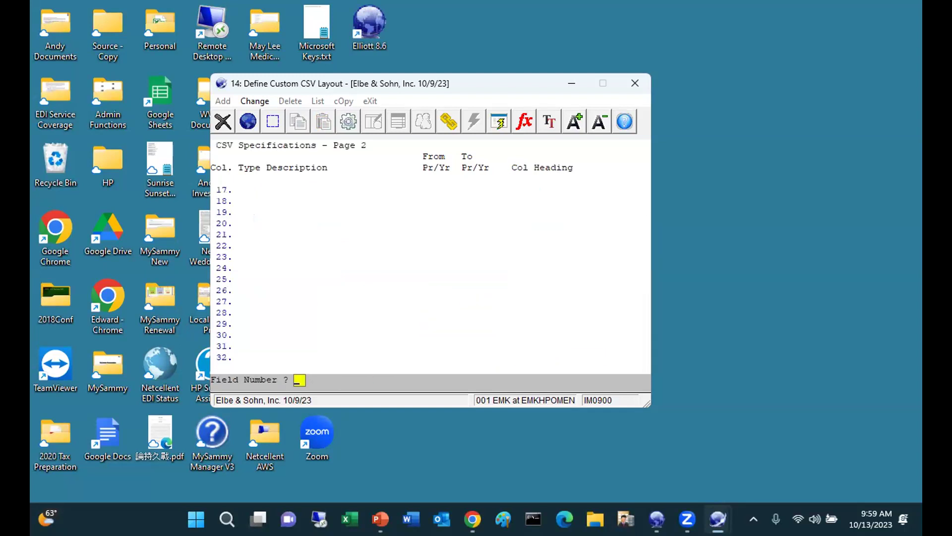
type("17")
key("Return")
type("QS")
key("Return")
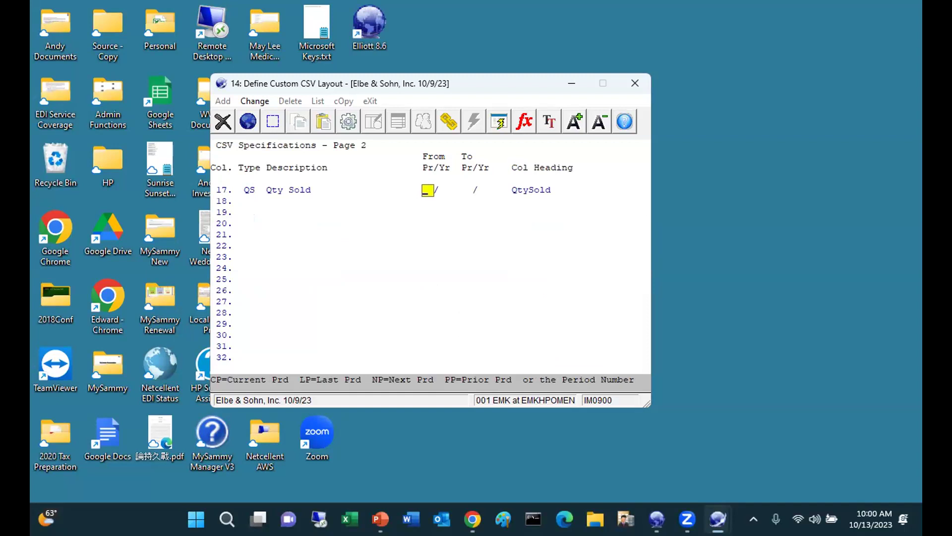
type("CP")
key("Return")
type("LY")
key("Return")
type("LP")
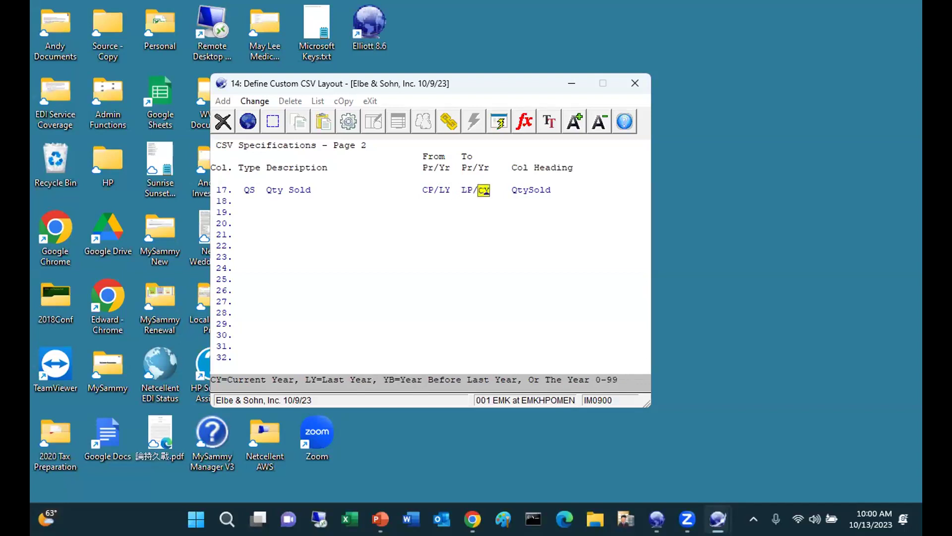
key("Return")
key("Return")
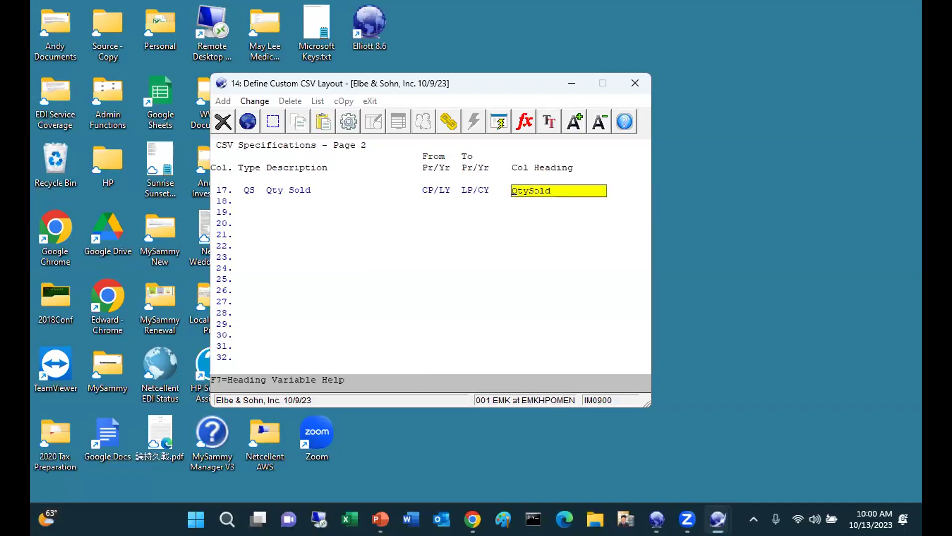
Step: Set the heading of column 17 to QSYRJD
type("QS")
type("YR")
type("1")
type("D")
key("Delete")
key("Return")
Step: Reopen column 17 and change its quantity-sold scope to one customer only (C)
type("1")
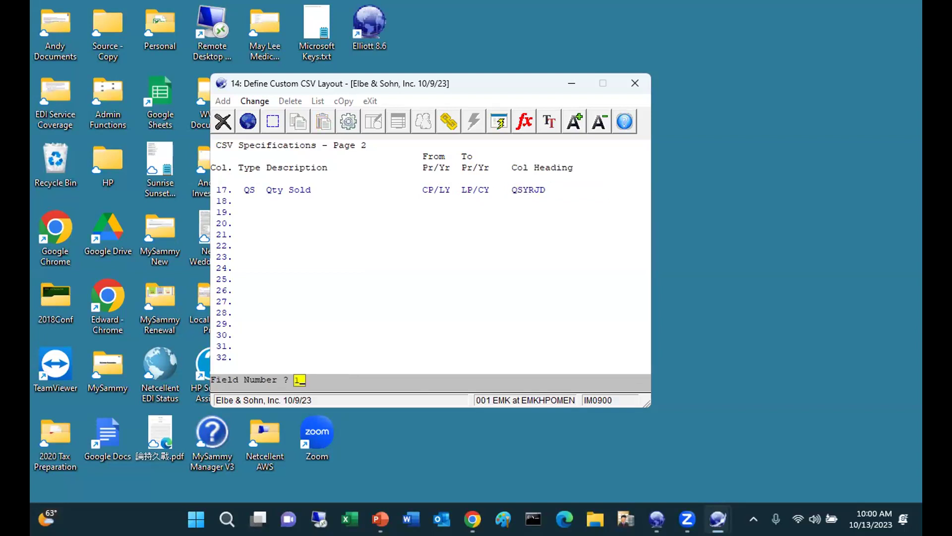
key("Return")
key("Return")
key("Return")
key("Return")
key("Return")
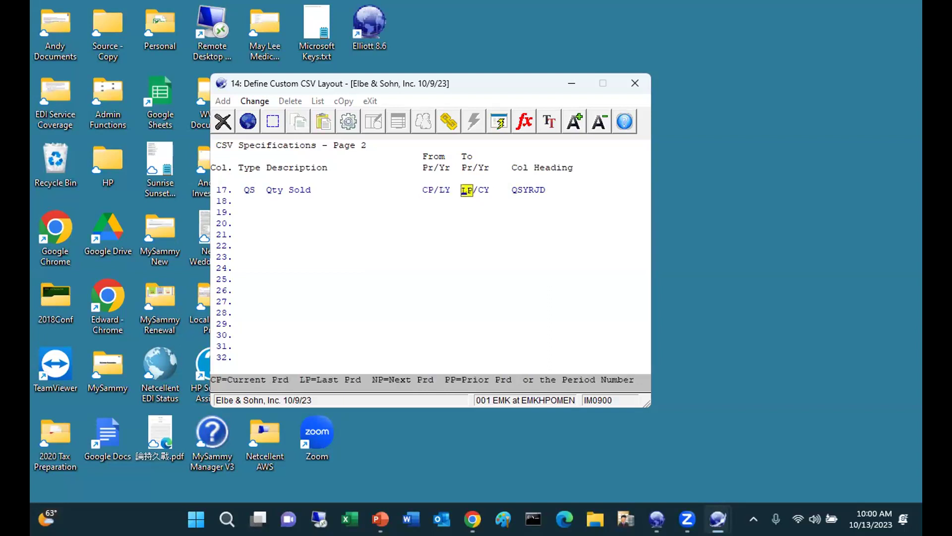
key("Return")
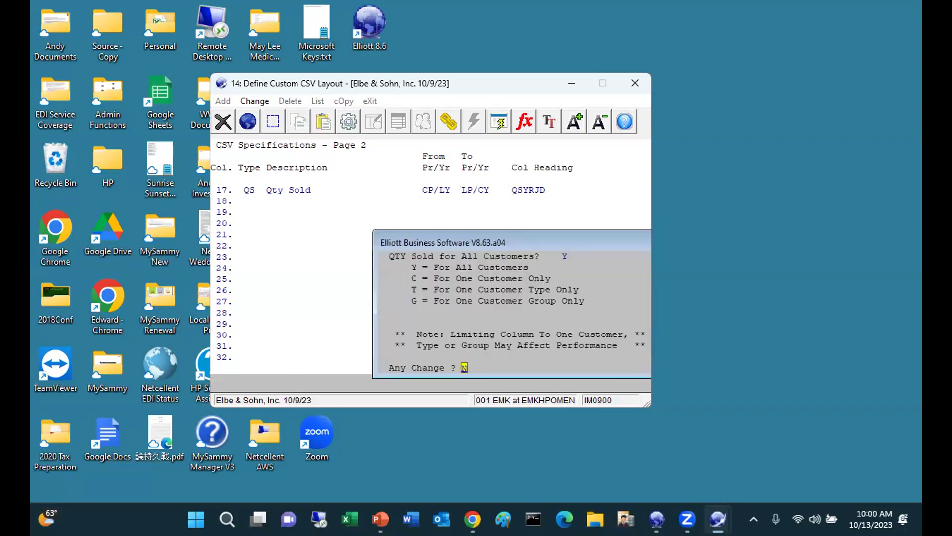
type("y")
key("Return")
type("c")
key("Return")
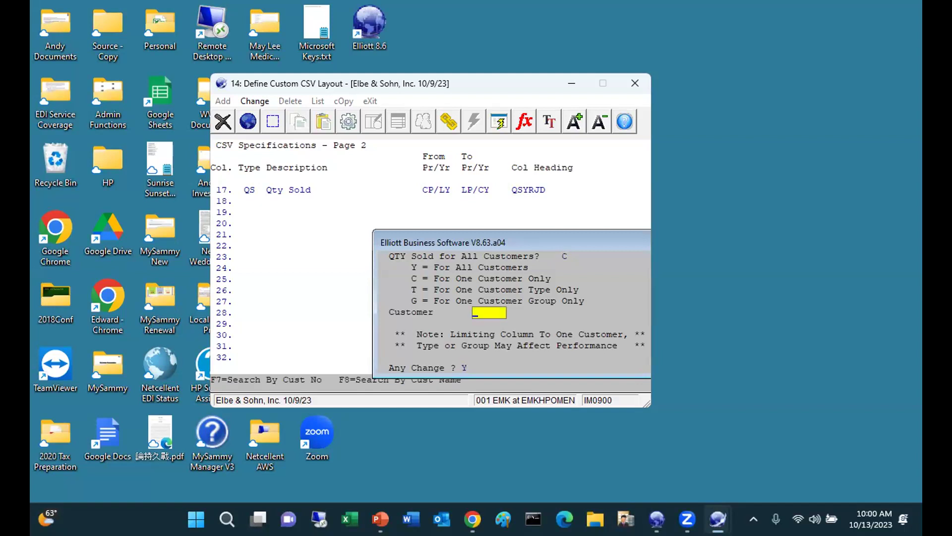
Step: Enter the customer number for column 17, then save the layout specification and leave the layout definition
type("J5000")
key("Return")
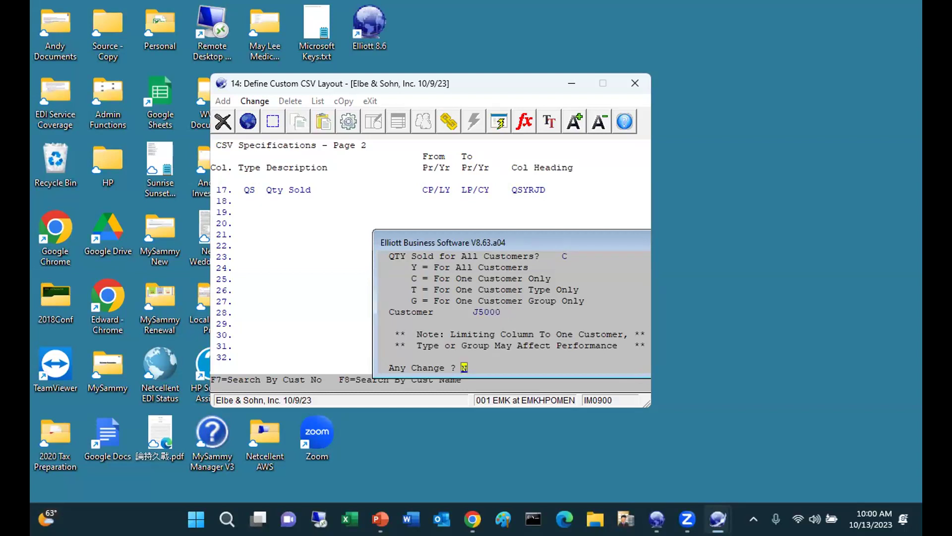
key("Return")
key("Return")
key("Return")
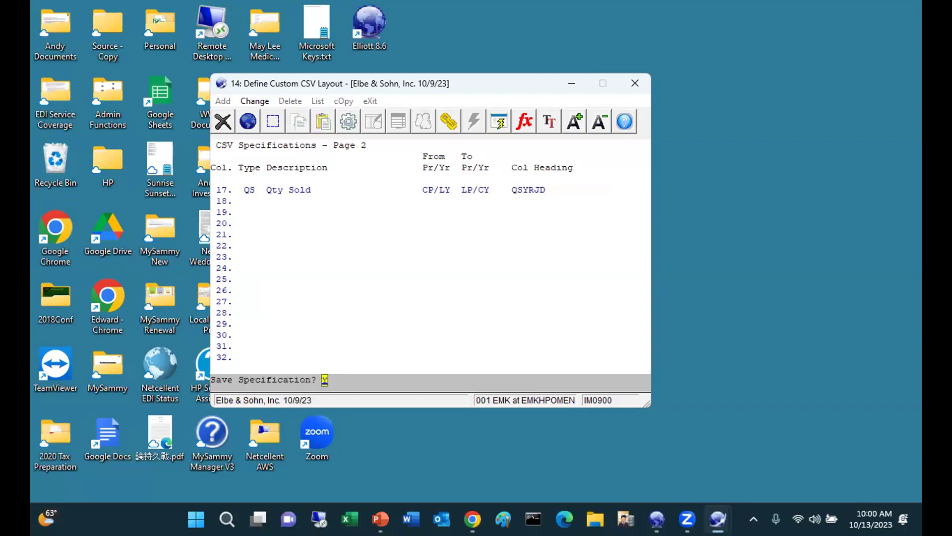
key("Return")
key("Escape")
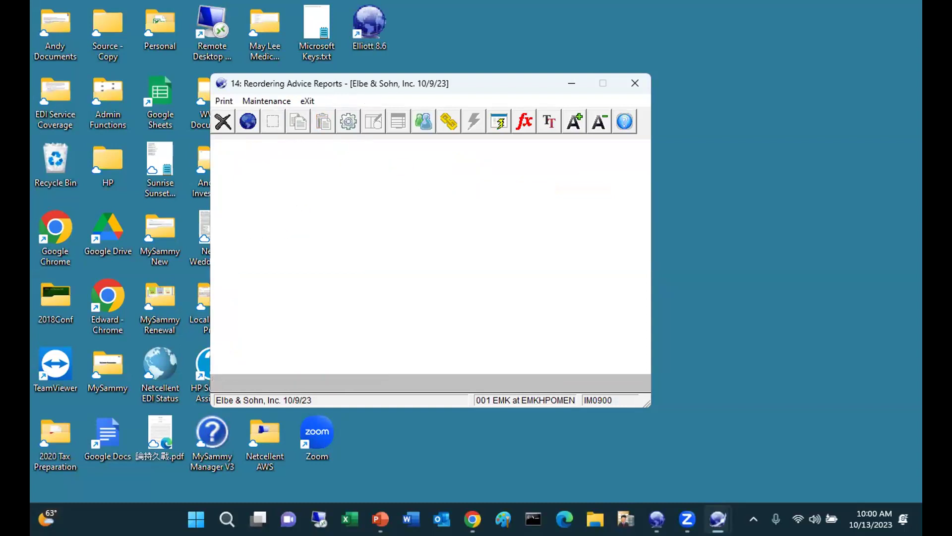
Step: Open the user-defined CSV export and choose specification 2 for all items, locations and product categories
left_click(224, 103)
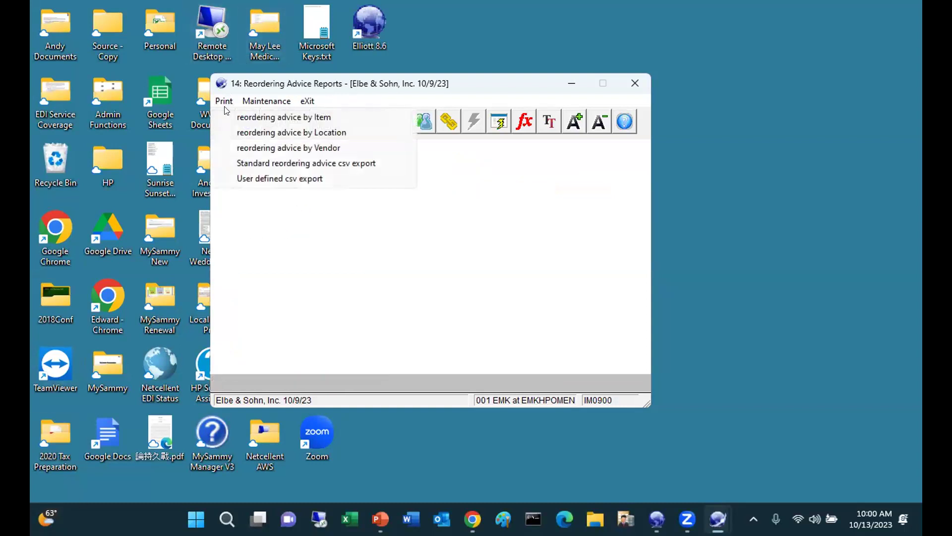
left_click(255, 180)
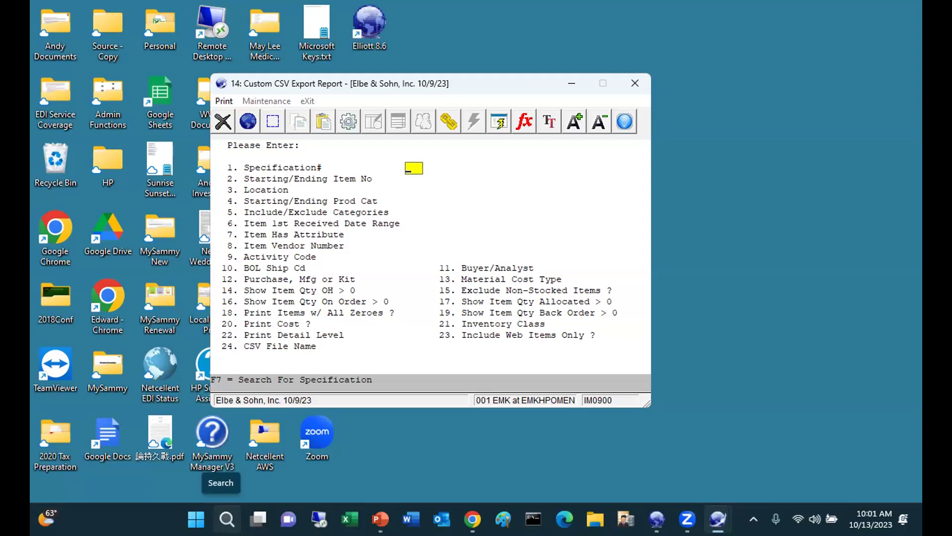
type("2")
key("Return")
key("Return")
key("Return")
key("Return")
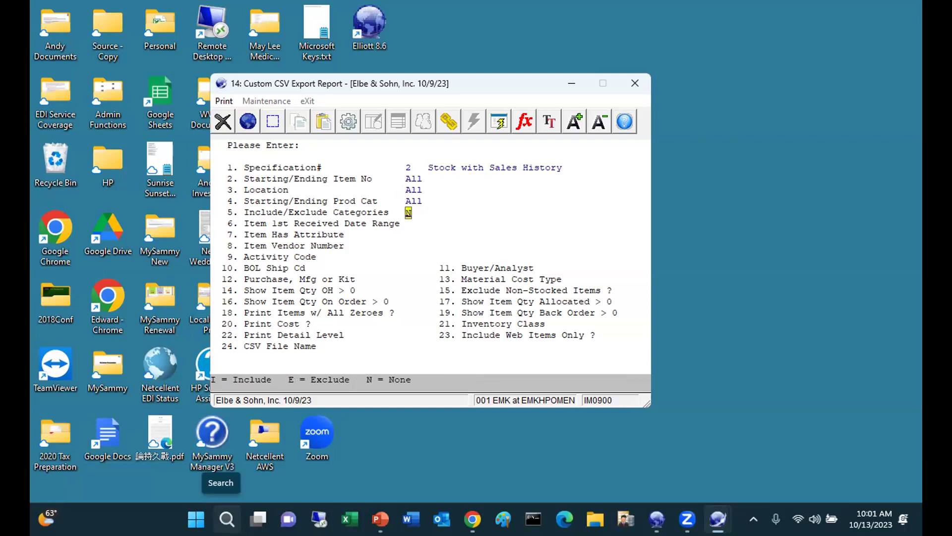
Step: Restrict the export to product categories U95 and U98 with the include option (I)
type("I")
key("Return")
type("U")
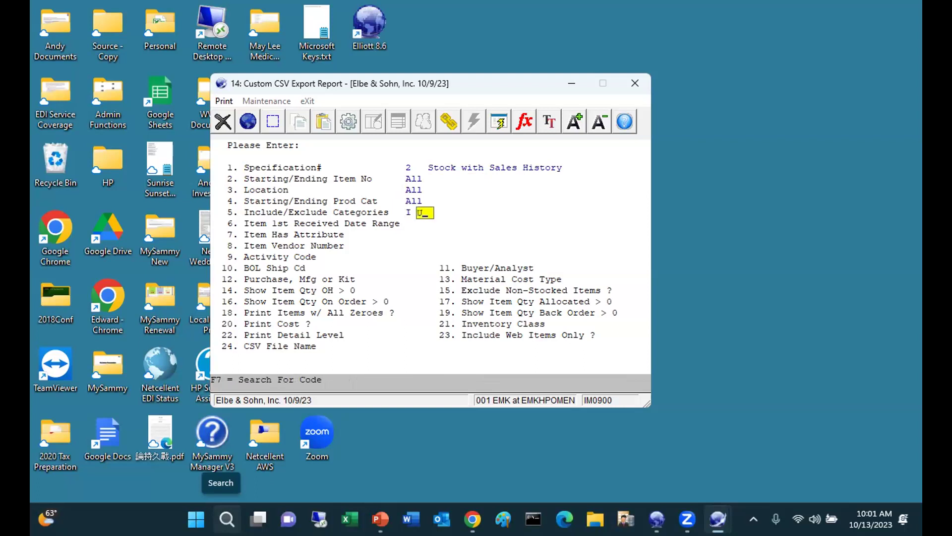
type("95")
key("Return")
type("U")
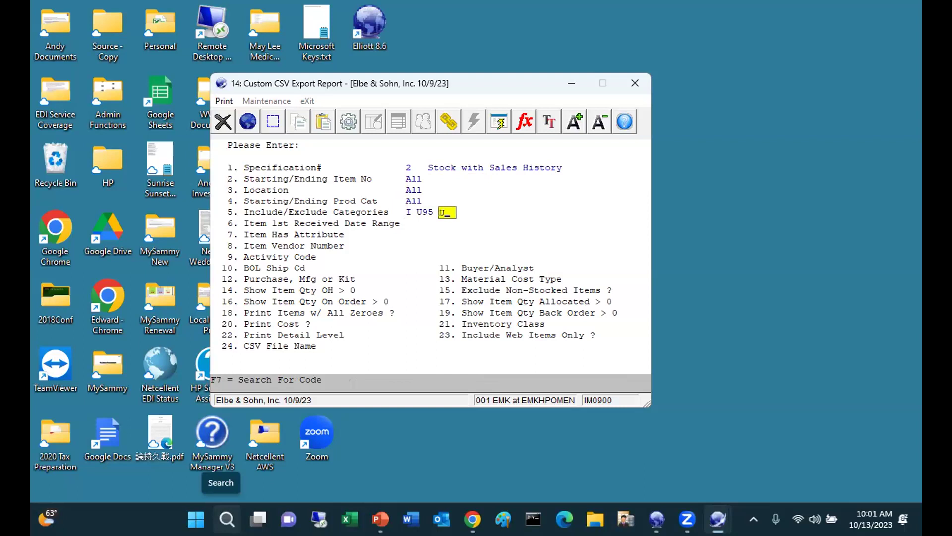
type("9")
key("Return")
Step: Accept the default filters from the first received date range through inventory class, keeping Print Cost at Y
key("Return")
key("Return")
key("Return")
key("Return")
key("Return")
key("Return")
key("Return")
key("Return")
key("Return")
key("Return")
key("Return")
key("Return")
key("Return")
key("Return")
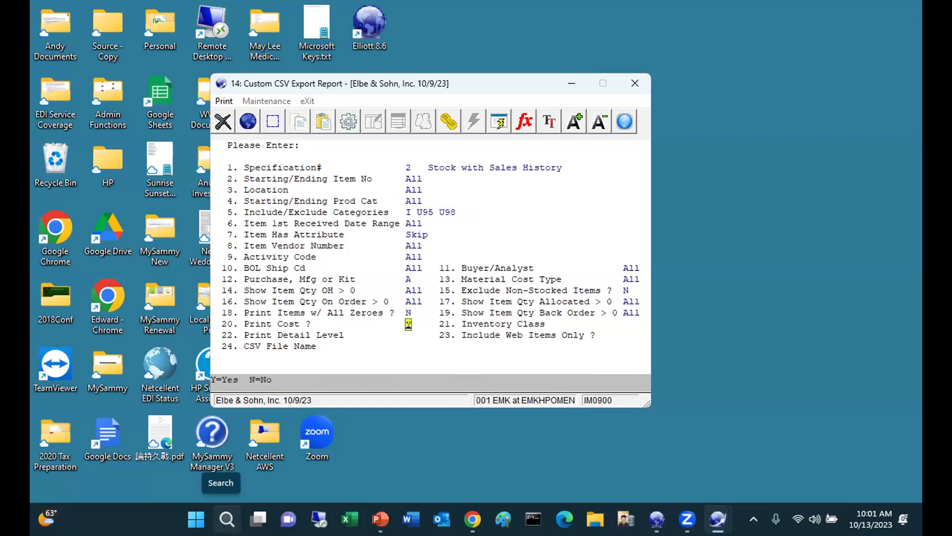
key("Return")
key("Return")
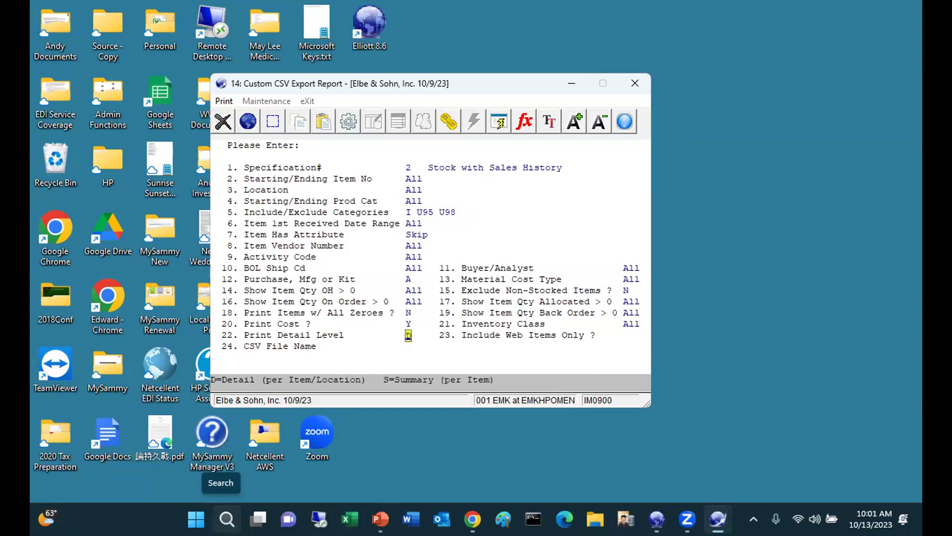
Step: Set the detail level to Summary (S) for all web items and run the export to M:\elliott8\reports\stockandhistory.csv
key("Return")
key("Return")
key("Return")
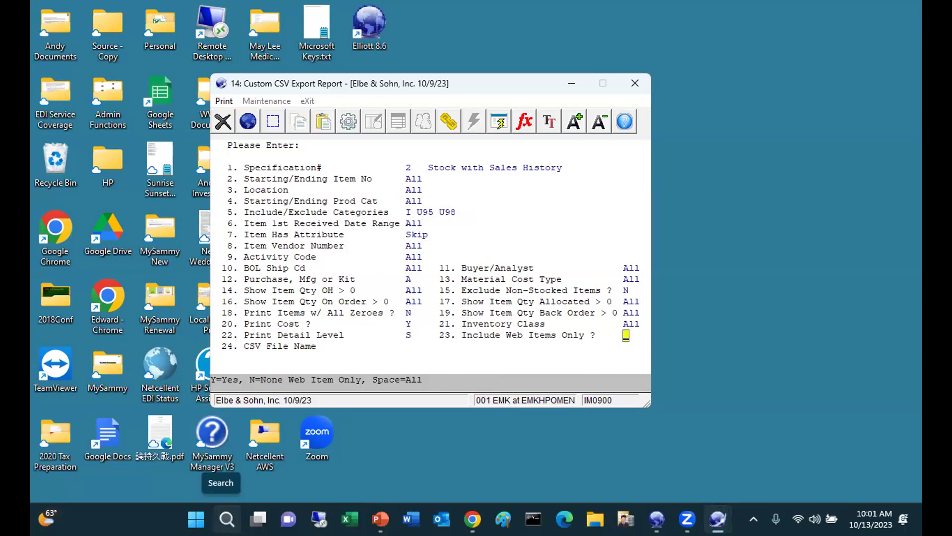
key("Return")
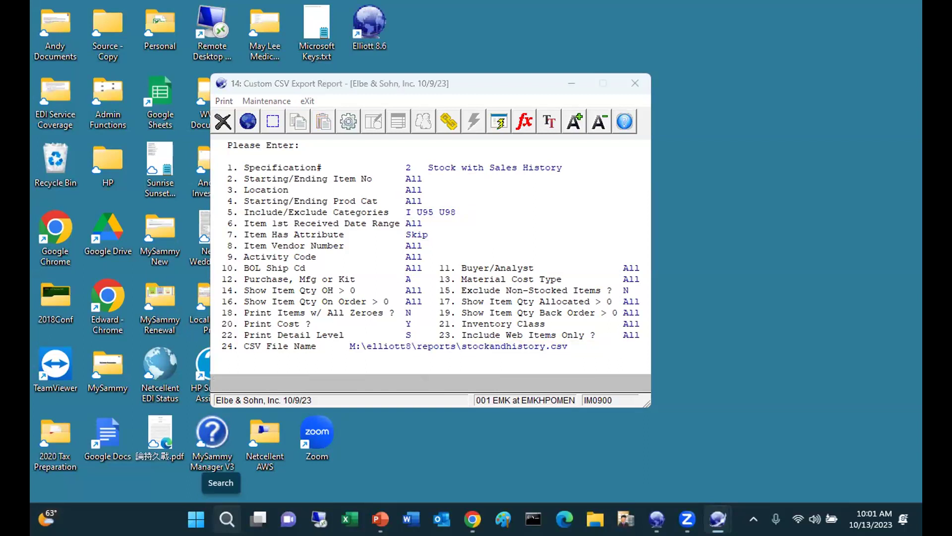
key("Return")
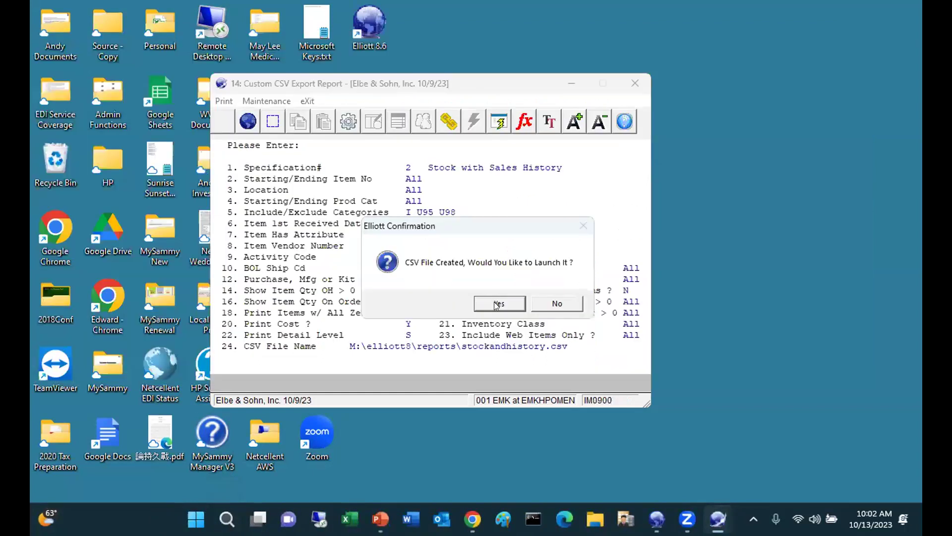
Step: Launch the exported stockandhistory.csv in Excel and fit all column widths to their contents
left_click(498, 304)
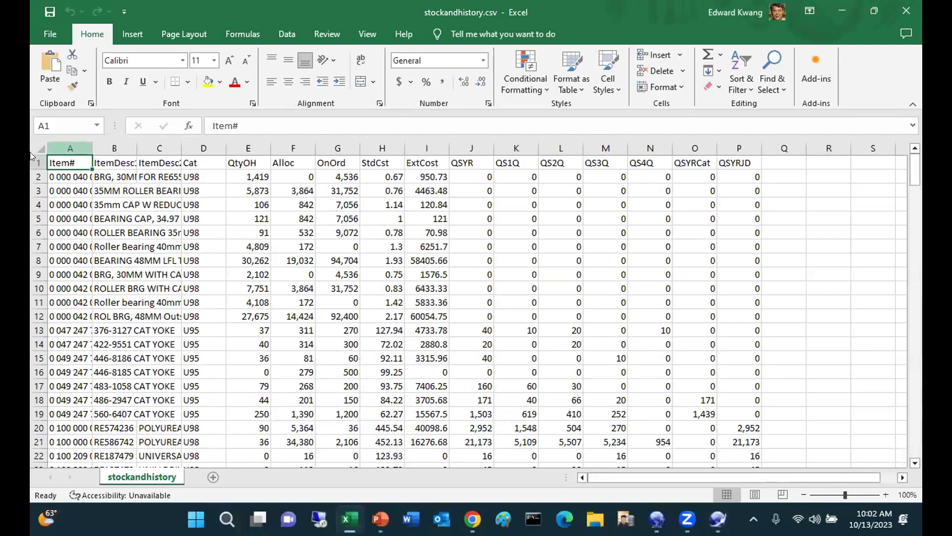
left_click(36, 145)
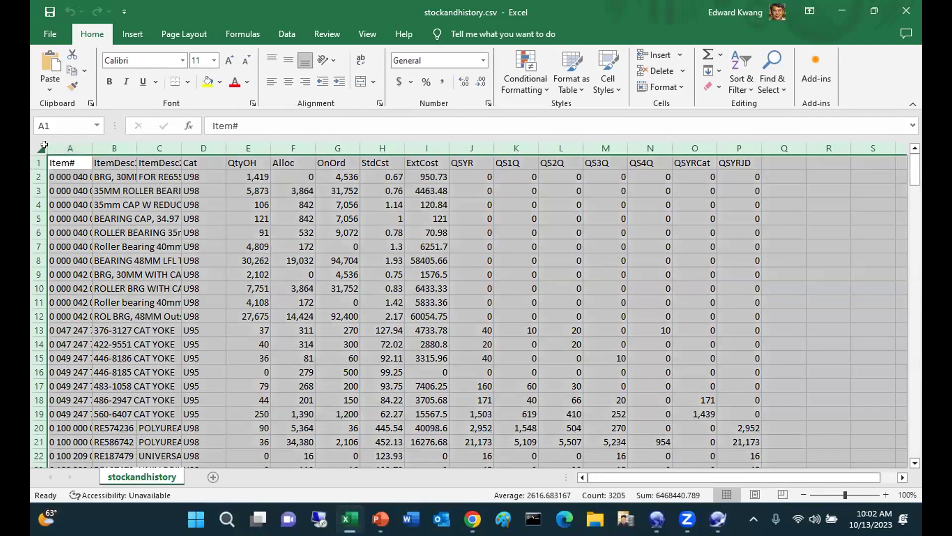
double_click(94, 145)
left_click(91, 167)
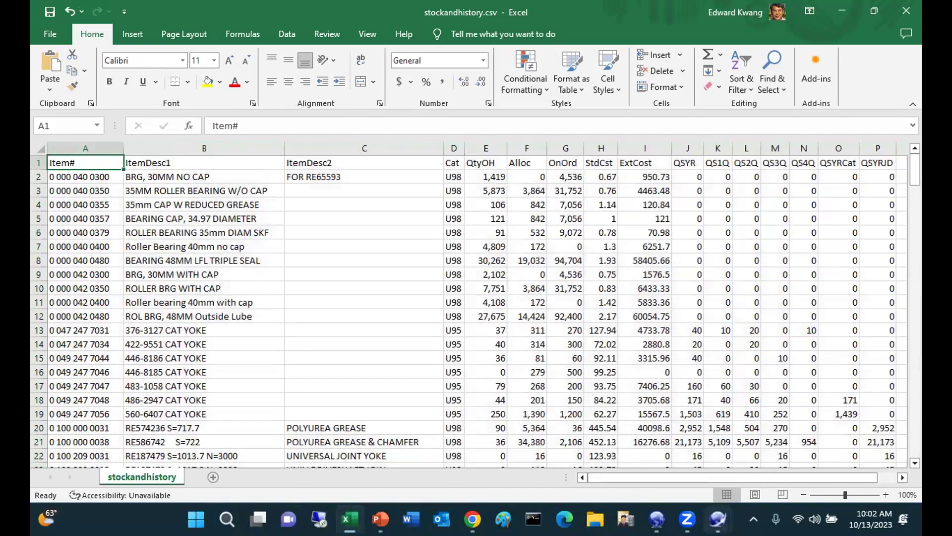
Step: Highlight row 19 to examine its sales quantities, then close the CSV file without saving
mouse_move(717, 518)
left_click(35, 412)
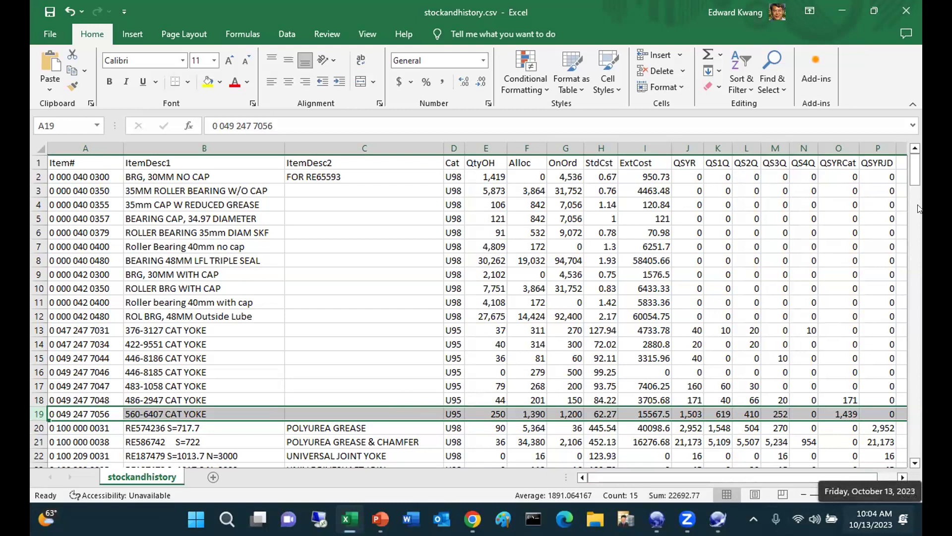
left_click(914, 18)
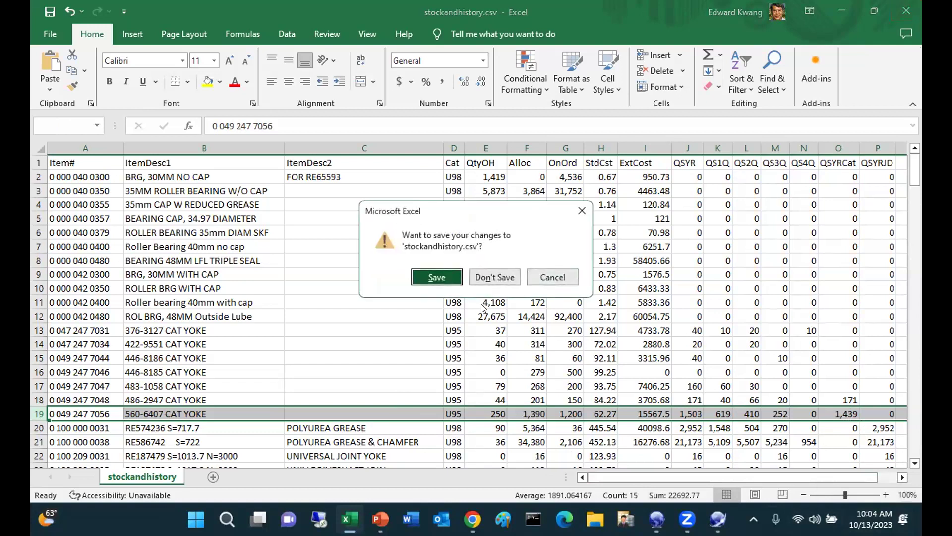
left_click(502, 276)
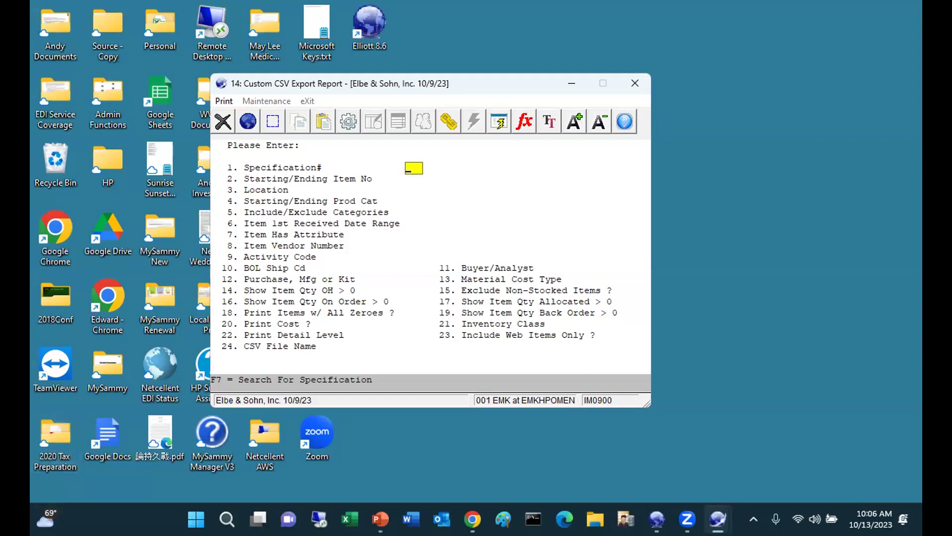
Step: Switch to the Inventory Report Writer presentation in PowerPoint and start its slide show from slide 6
left_click(906, 2)
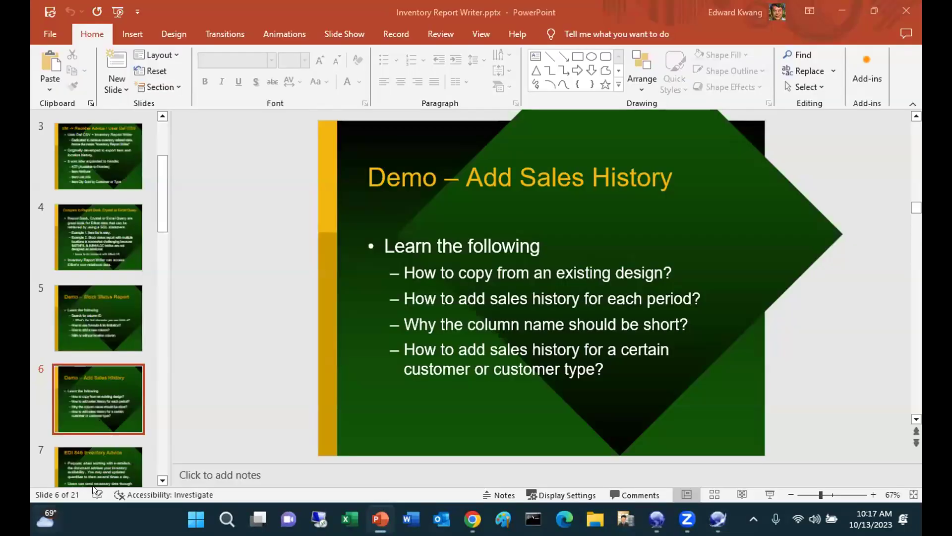
left_click(771, 496)
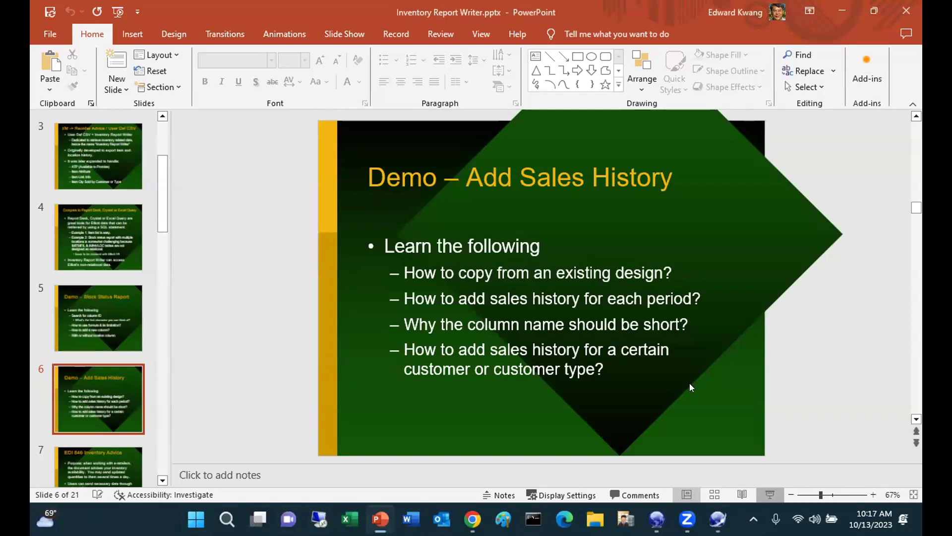
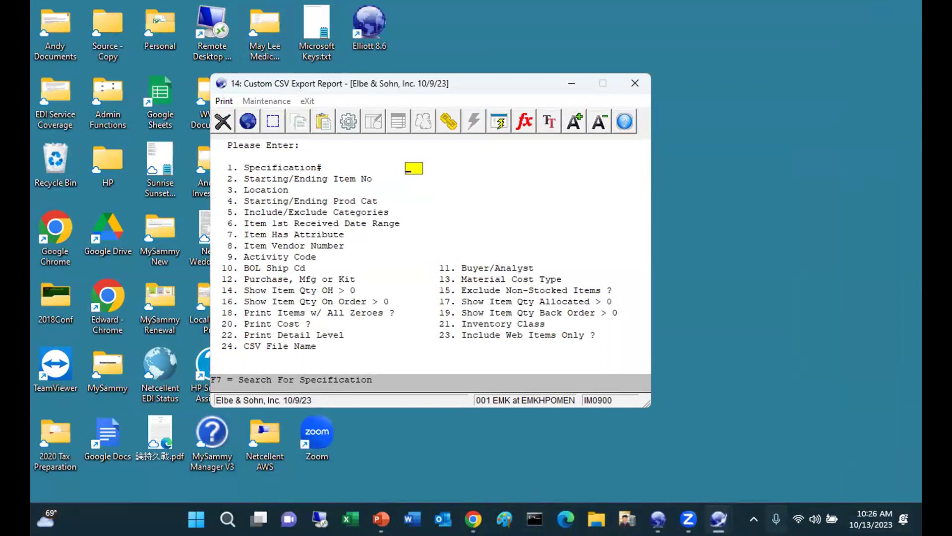
Step: Exit the custom CSV export report and reopen Reorder Advice/User Def CSV from the Inventory Management reports in Elliott
key("Escape")
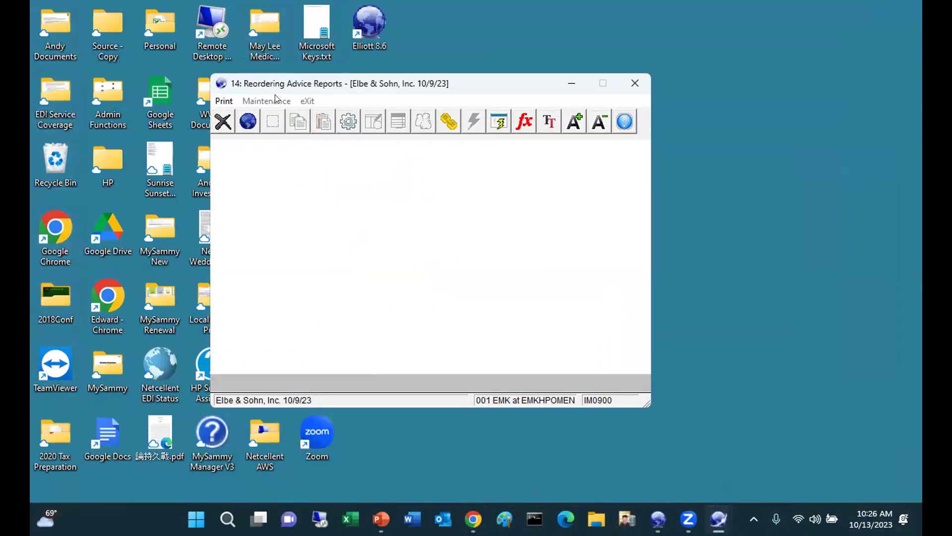
left_click(308, 101)
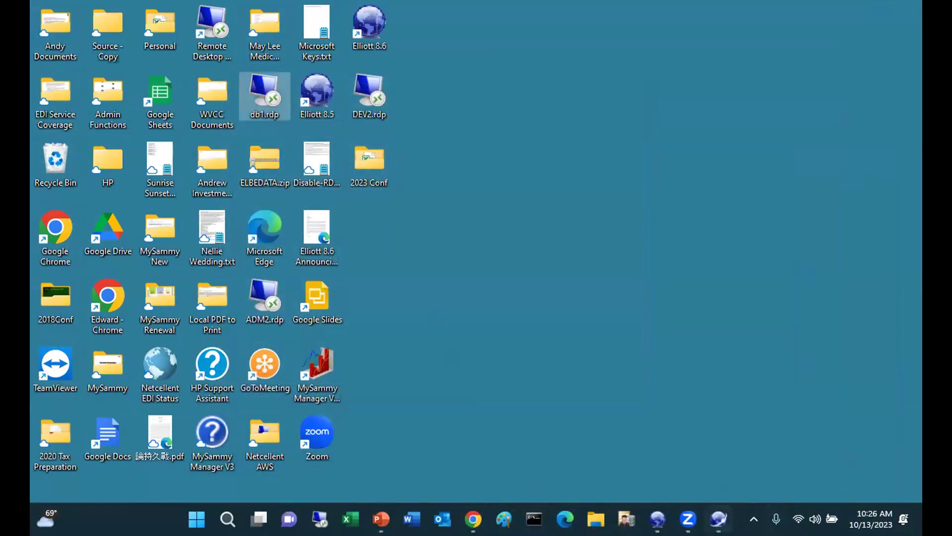
mouse_move(719, 519)
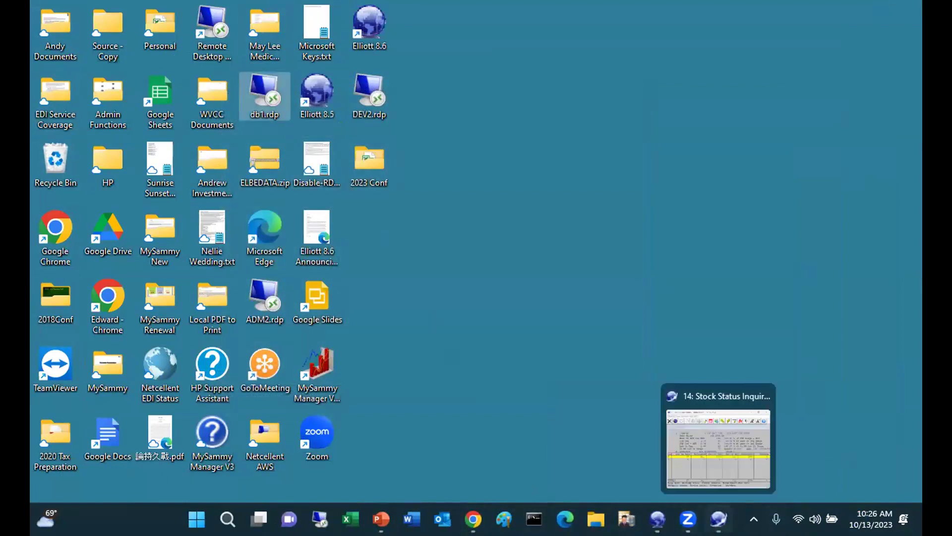
left_click(658, 519)
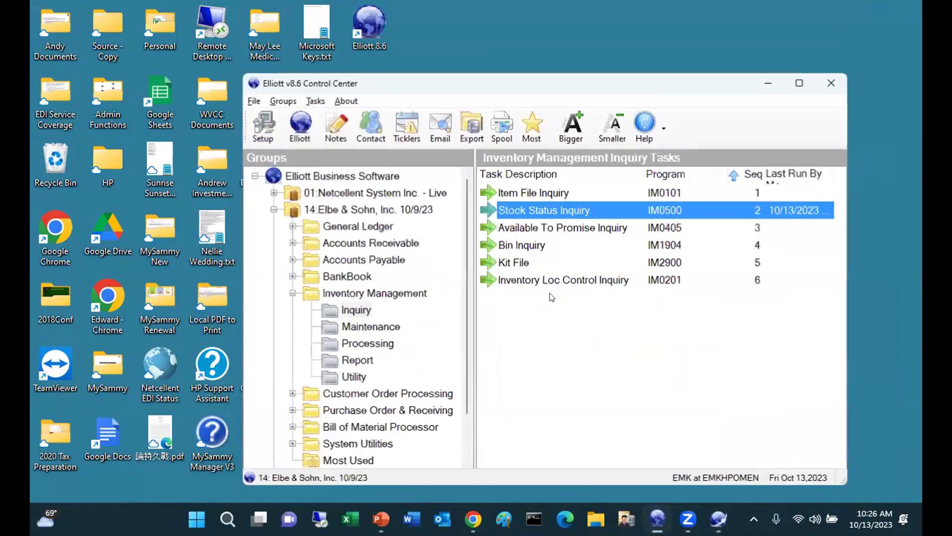
left_click(357, 360)
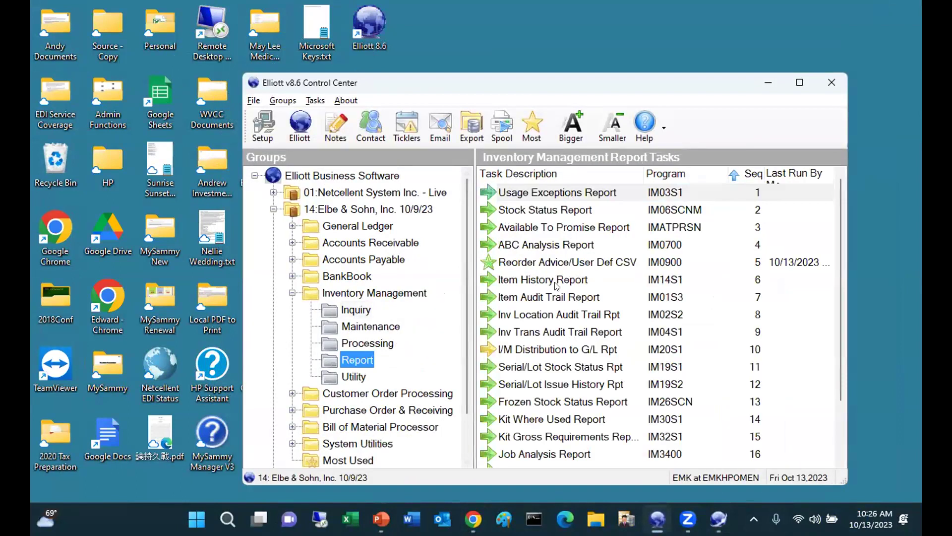
double_click(560, 262)
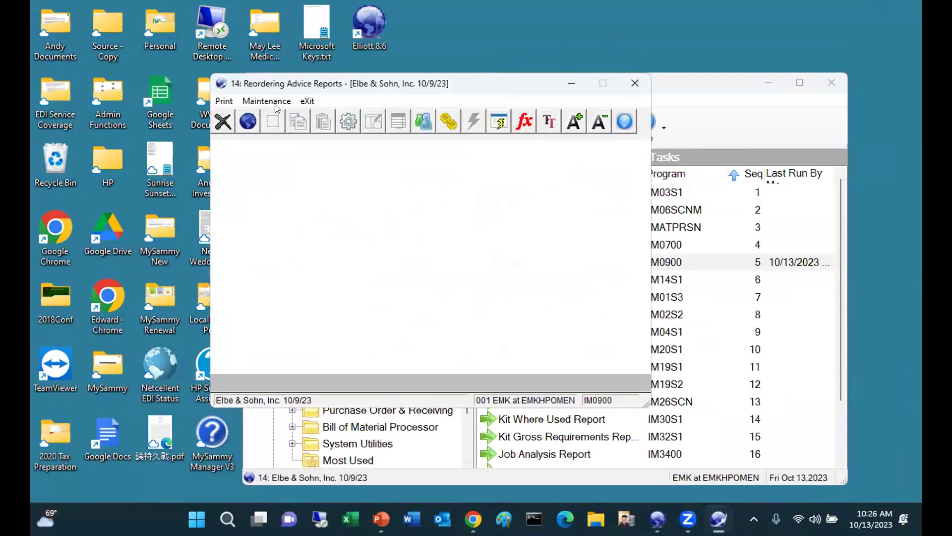
Step: Open the custom CSV layout definition and set up a copy of specification 1 as specification 3
left_click(265, 102)
left_click(277, 118)
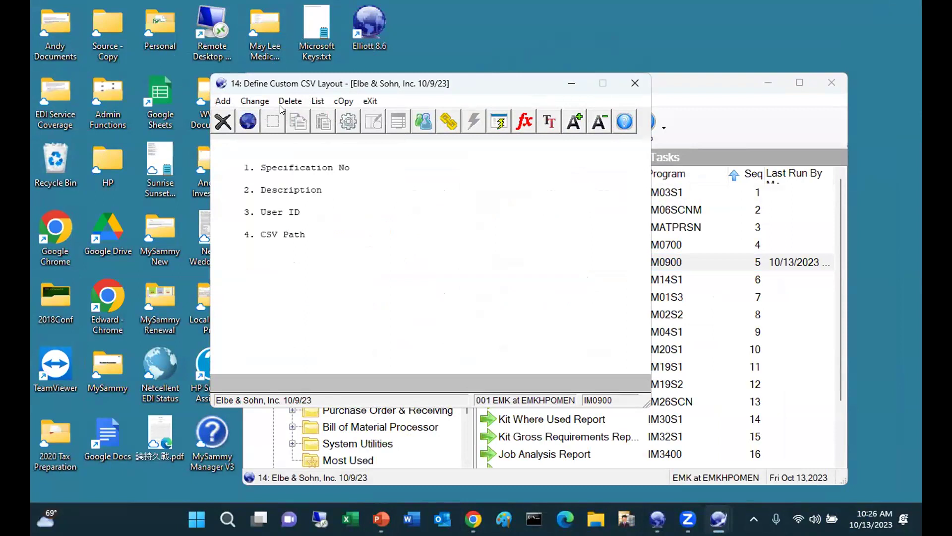
left_click(340, 102)
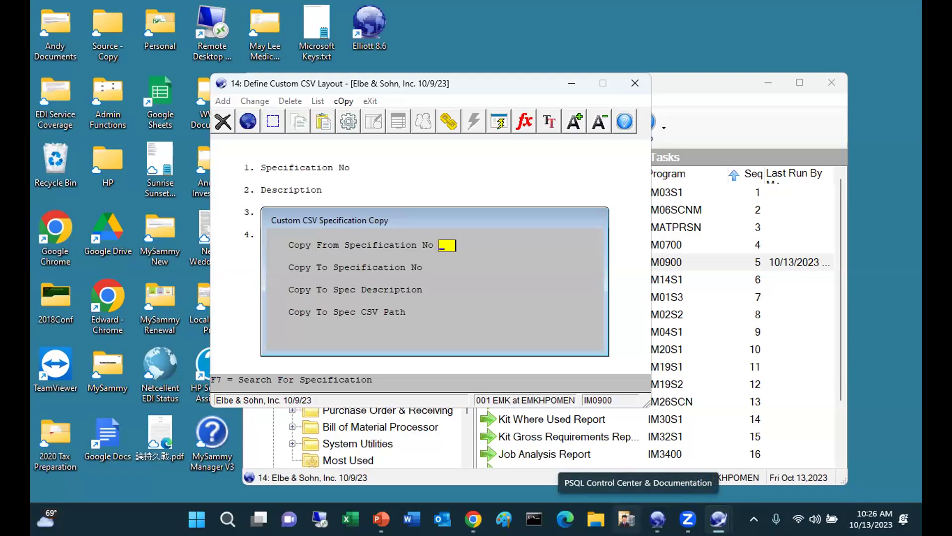
type("1")
key("Return")
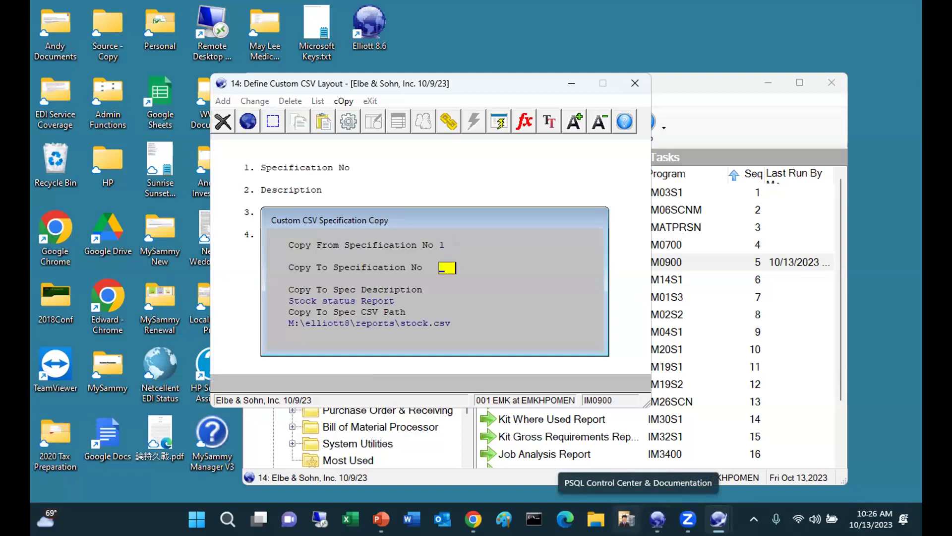
type("3")
key("Return")
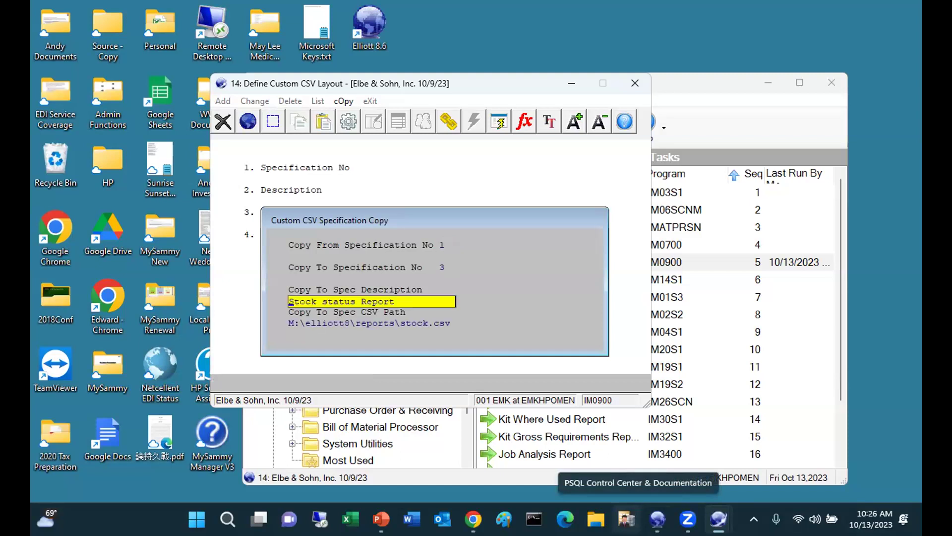
Step: Set the description of the copied specification to EDI 846 Export
type("EDI 846")
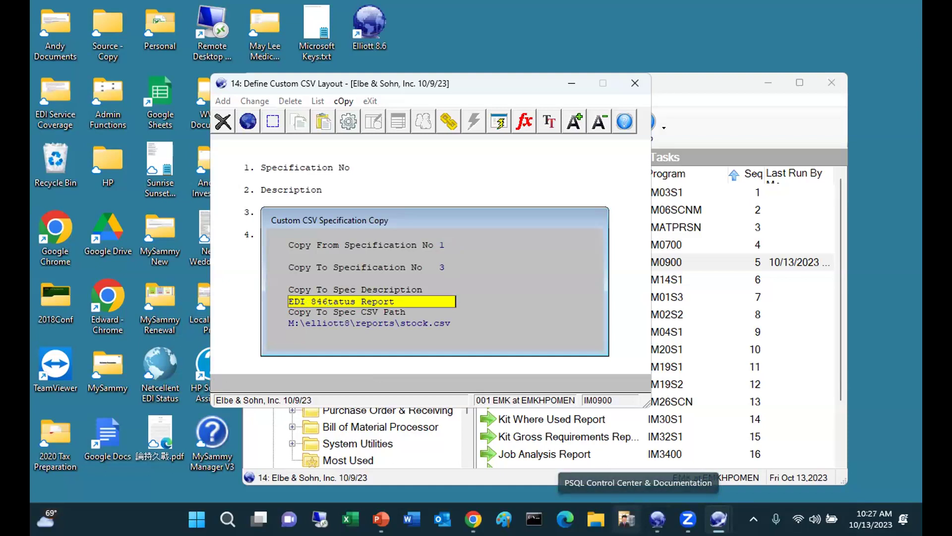
type(" Export")
key("Delete")
key("Delete")
key("Delete")
key("Delete")
key("Delete")
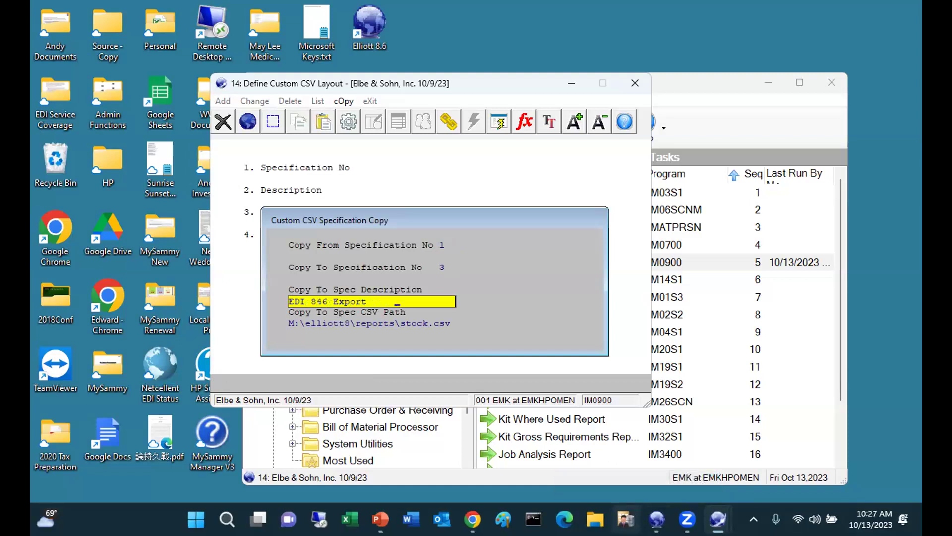
key("Return")
Step: Set the copy's CSV path to M:\elliott8\reports\E846.csv and complete the specification copy
key("Right")
key("Right")
key("Right")
key("Right")
key("Right")
key("Right")
key("Right")
key("Right")
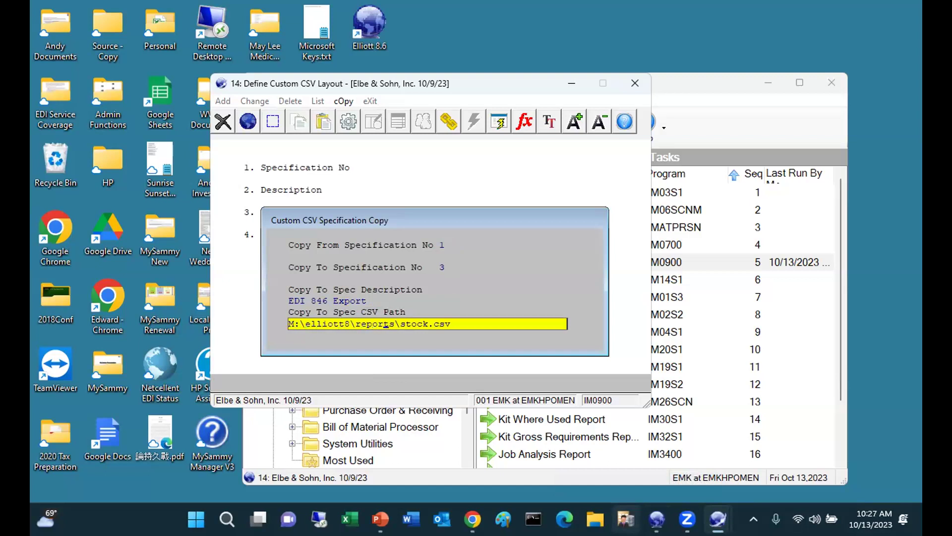
type("E846")
key("Delete")
key("Return")
key("Return")
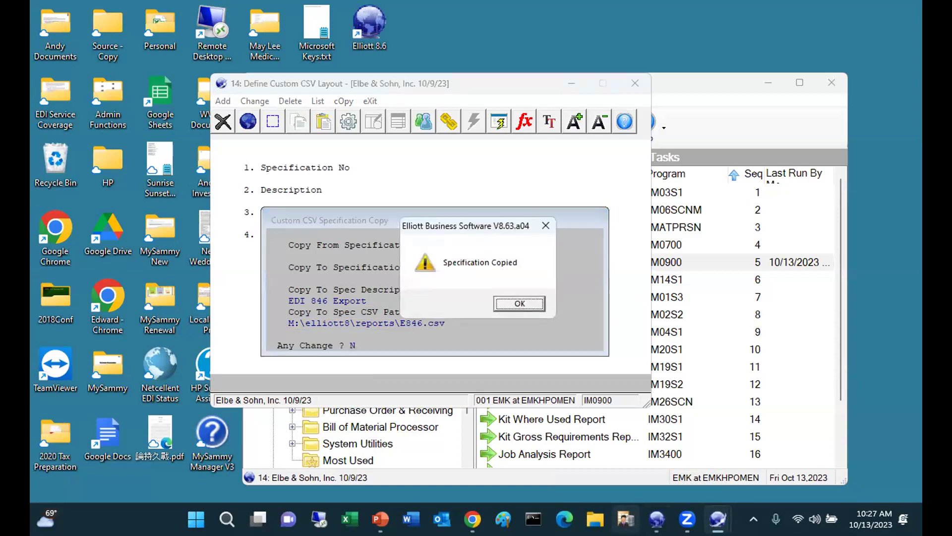
key("Return")
key("Escape")
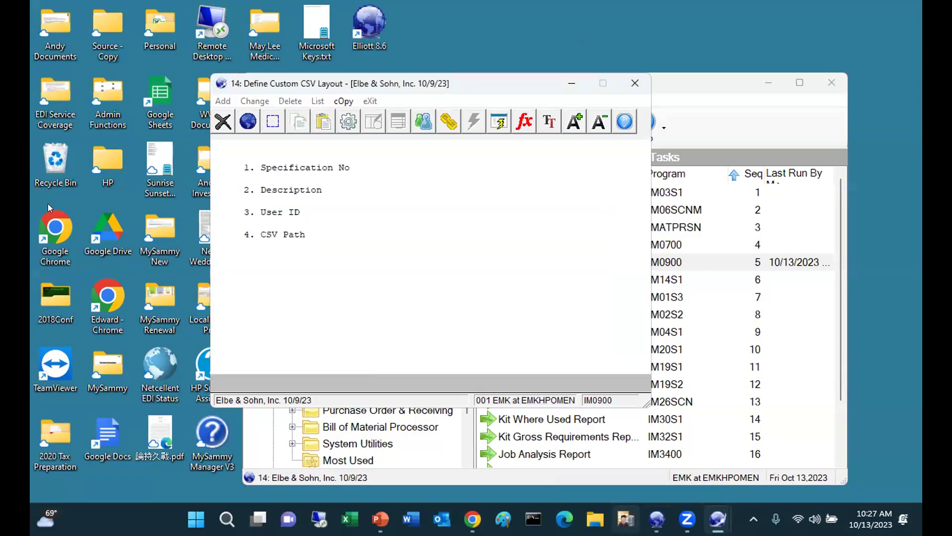
Step: Open specification 3 for changes and proceed to its column definitions
left_click(257, 101)
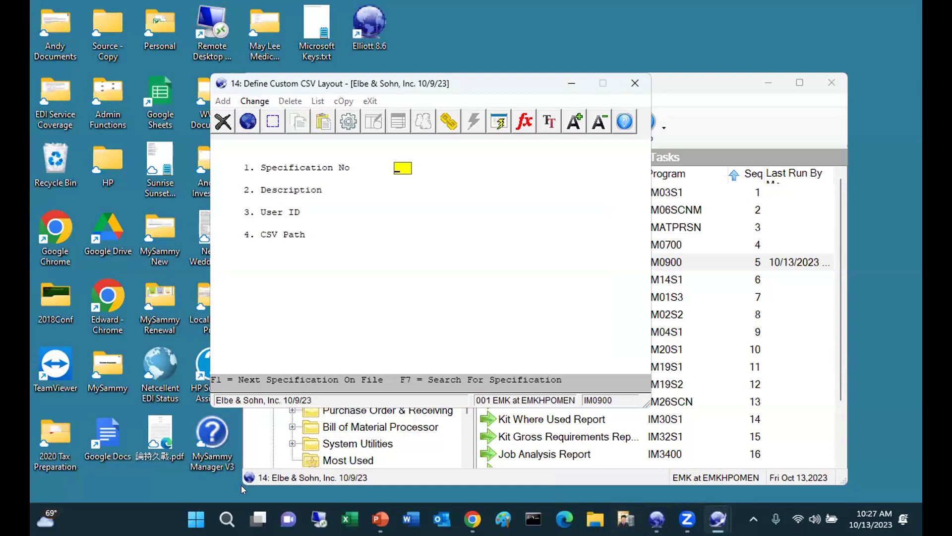
type("3")
key("Return")
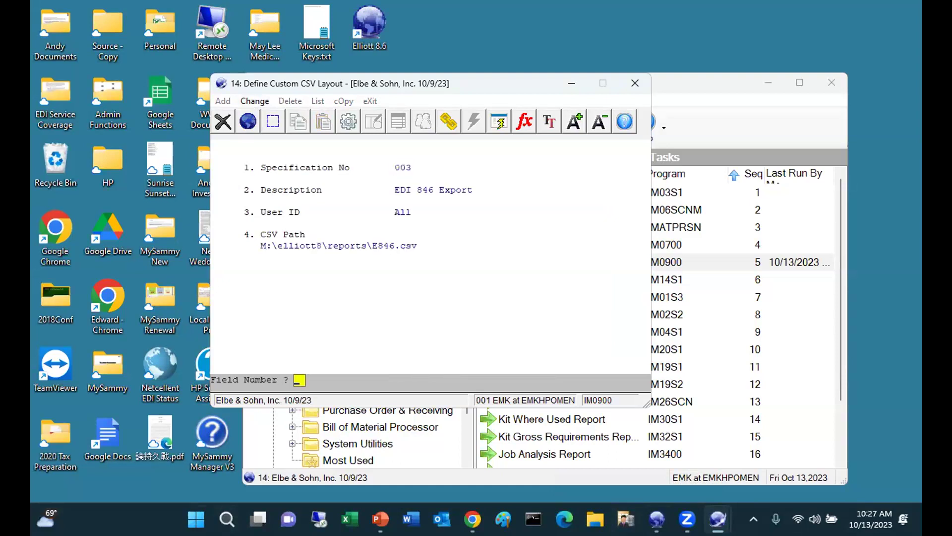
key("Return")
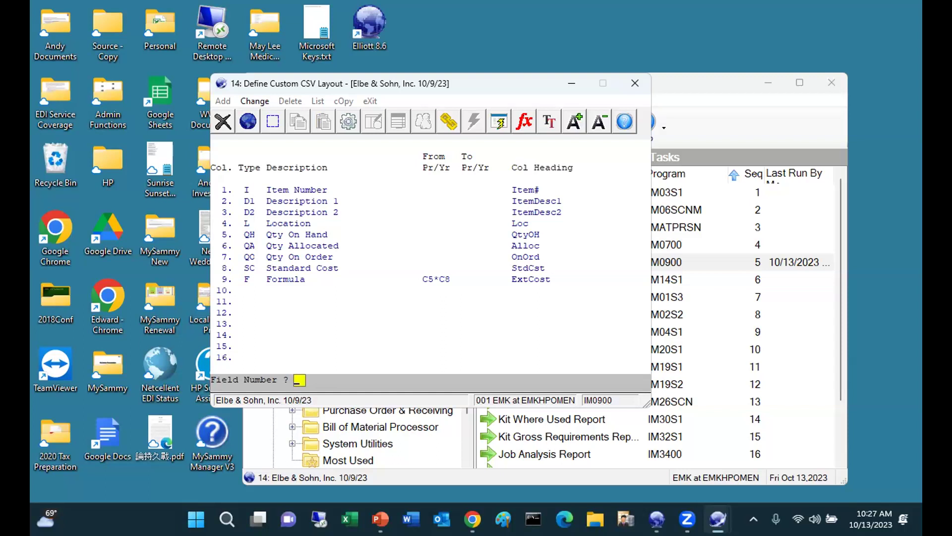
Step: Delete the Location entry in column 4 and insert a blank line in its place
type("4")
key("Return")
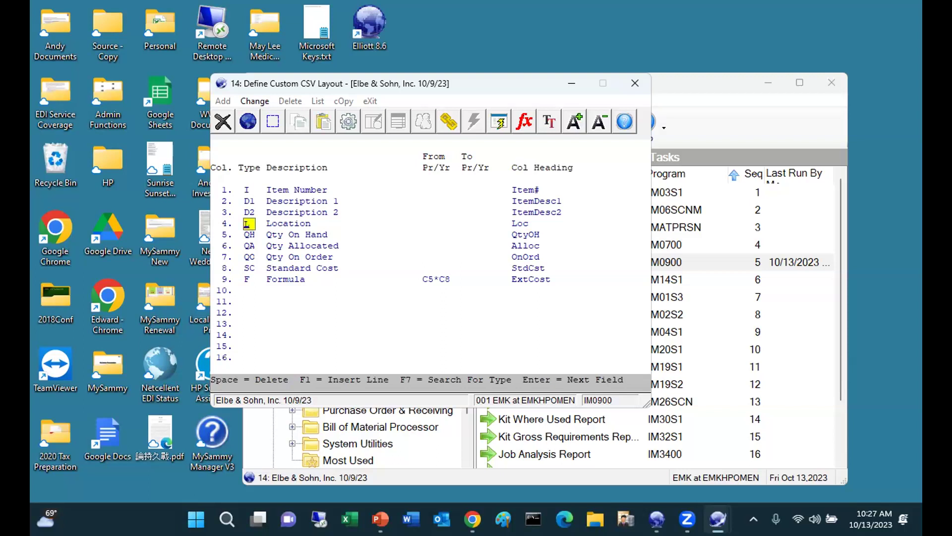
key("space")
key("Return")
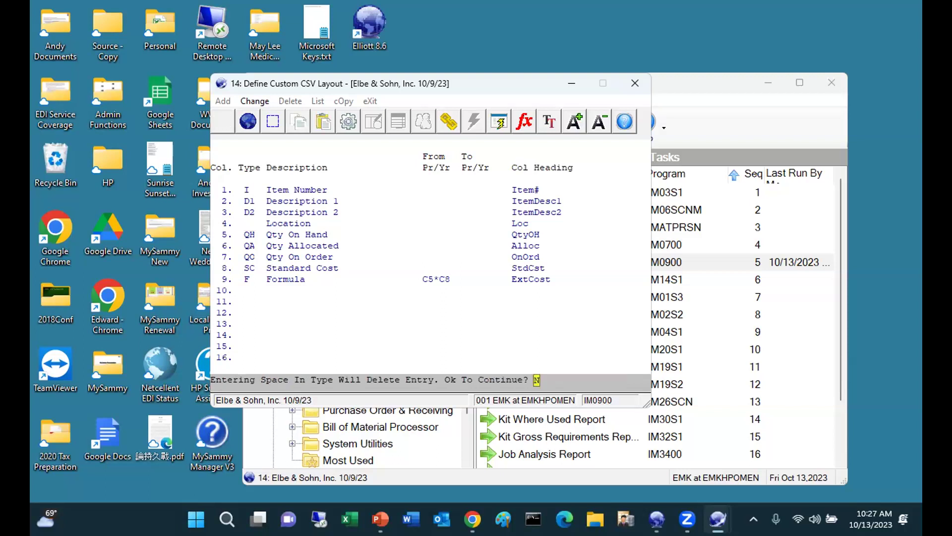
type("Y")
key("Return")
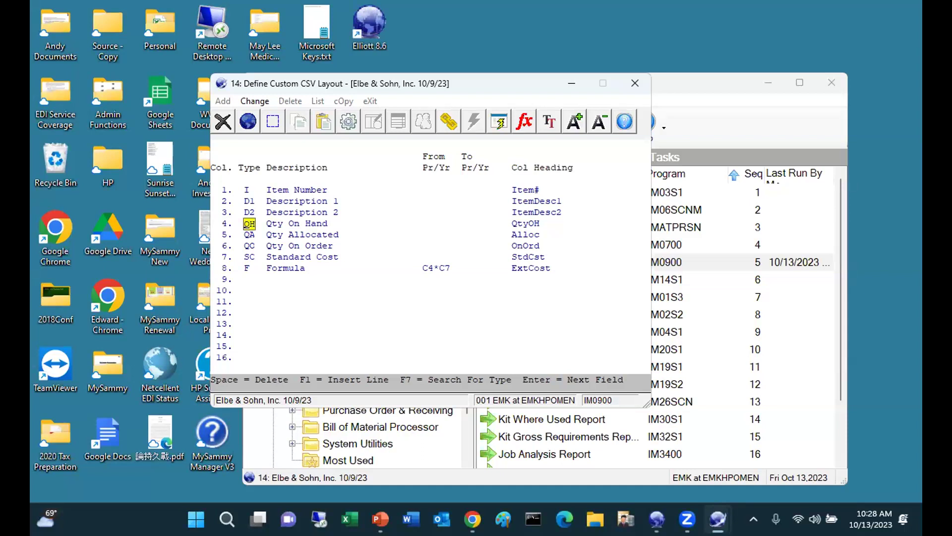
key("F1")
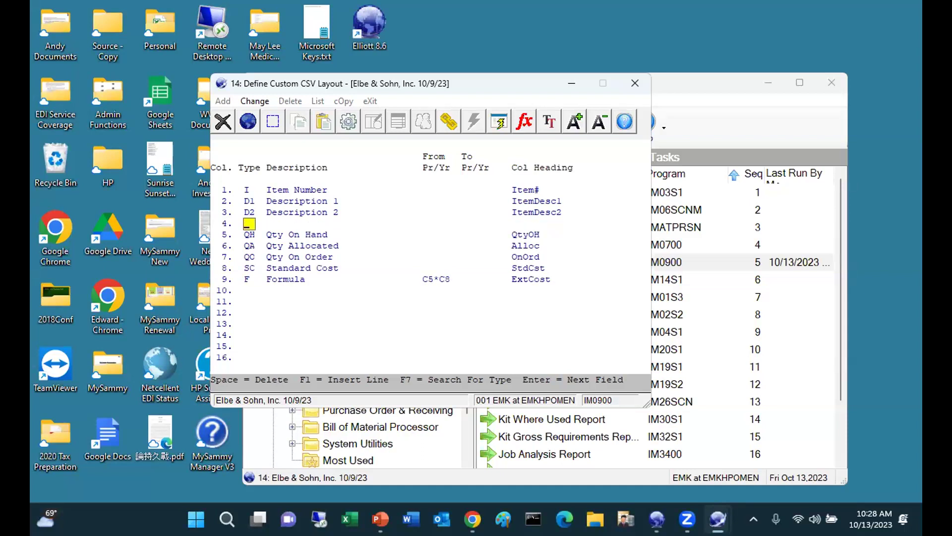
type("C")
key("Return")
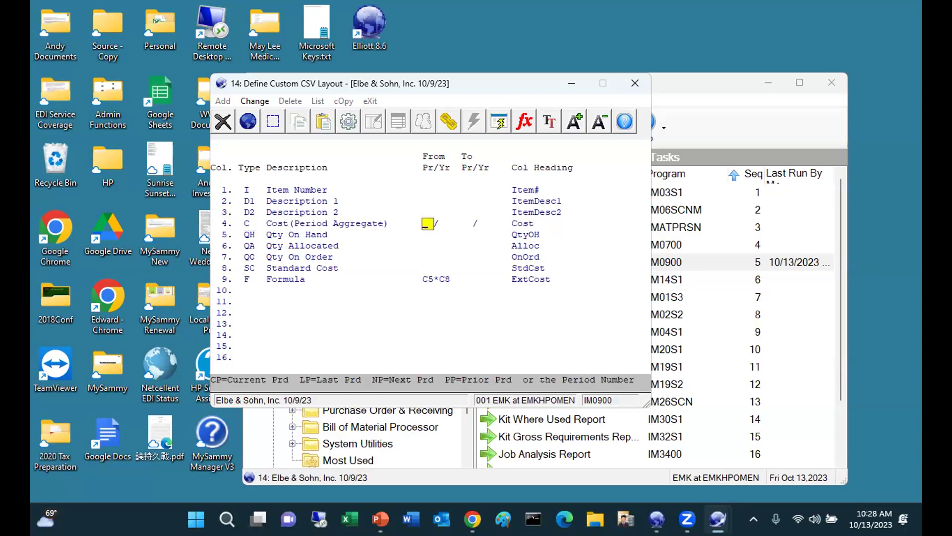
key("Escape")
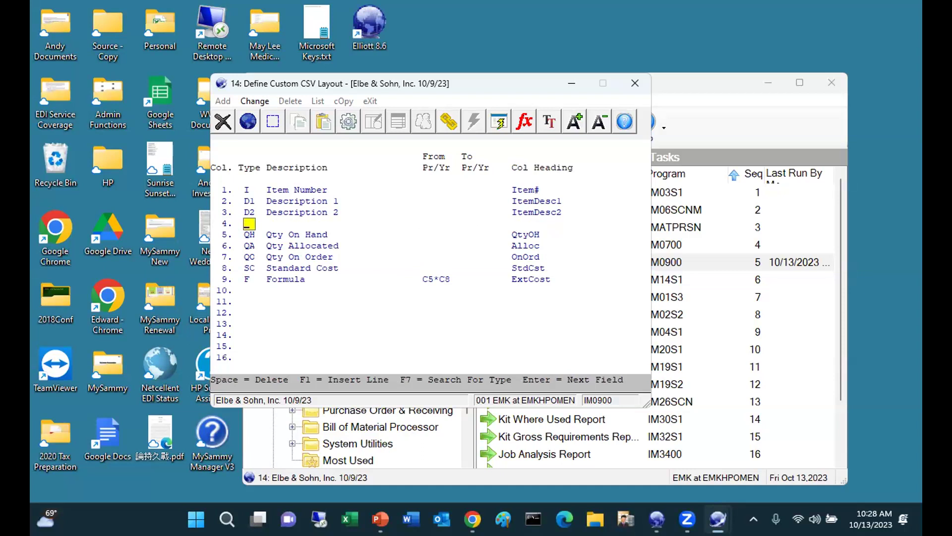
Step: Look up the column types and set column 4 to Constant Value (CV), leaving its value blank
key("F7")
key("c")
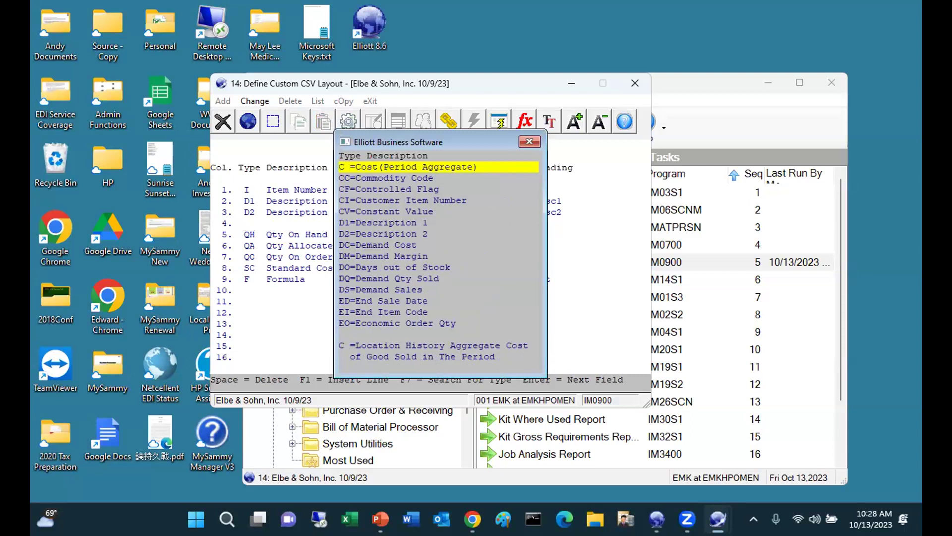
key("Down")
key("Down")
key("Down")
key("Down")
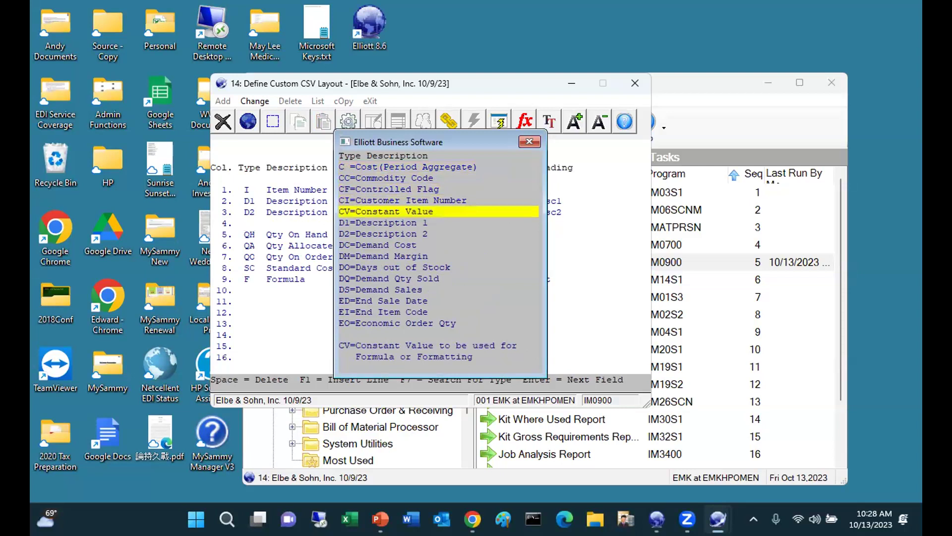
key("Return")
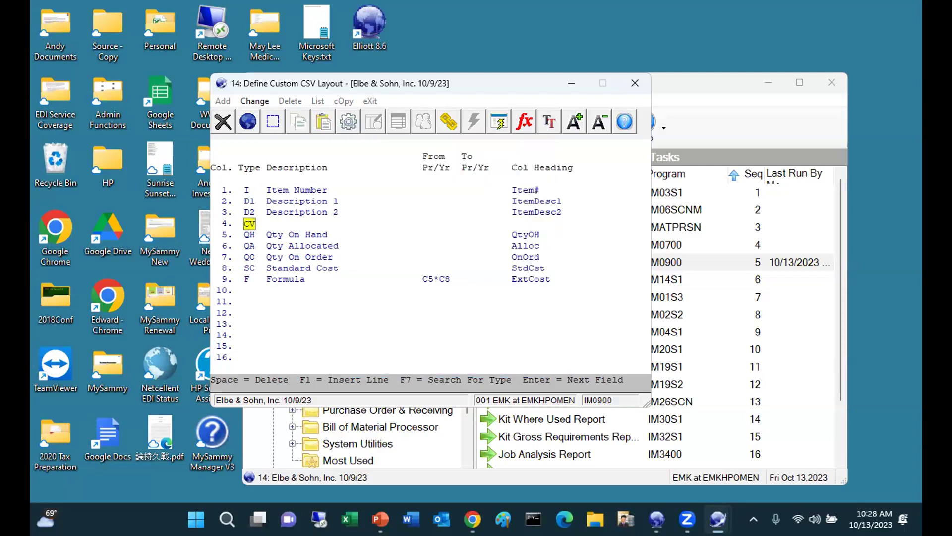
key("Return")
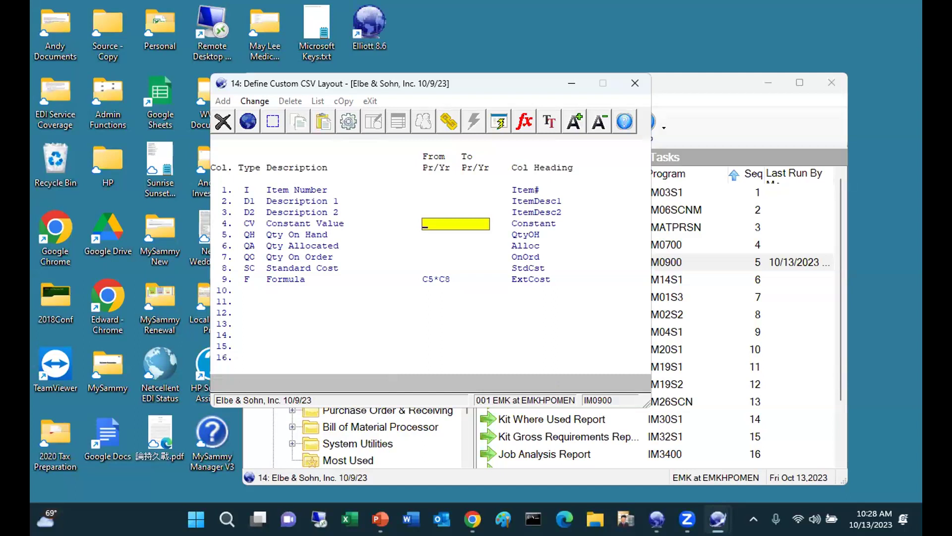
key("Return")
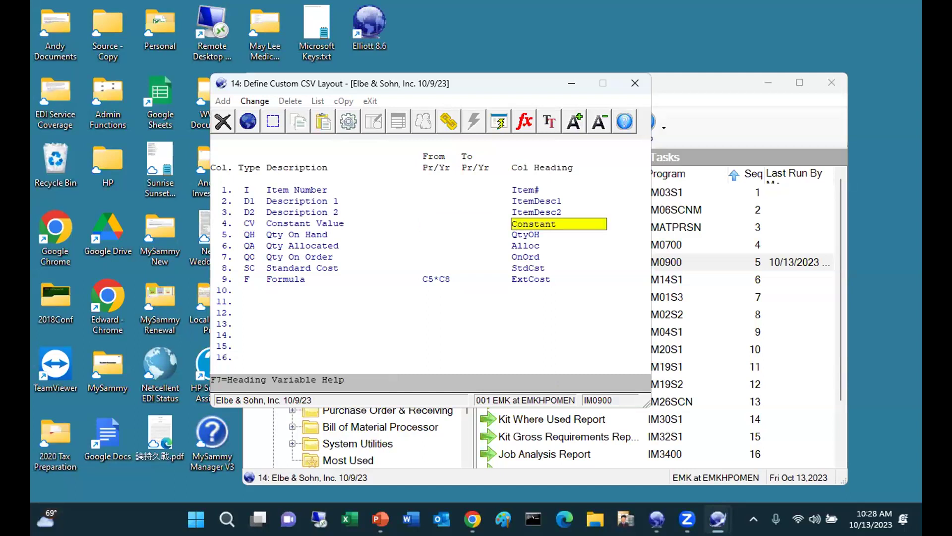
Step: Set the heading of the constant value column to UPC
type("UPC")
key("Delete")
key("Delete")
key("Delete")
key("Delete")
key("Delete")
key("Return")
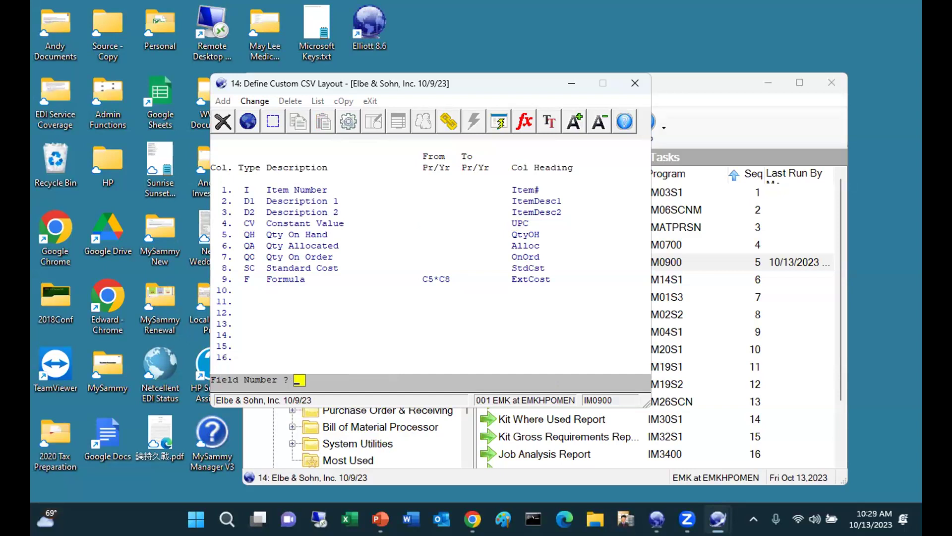
Step: Change column 7 to type 1Q, 1st Pending Receiving Qty, with the heading QtyOnOrder
type("7")
key("Return")
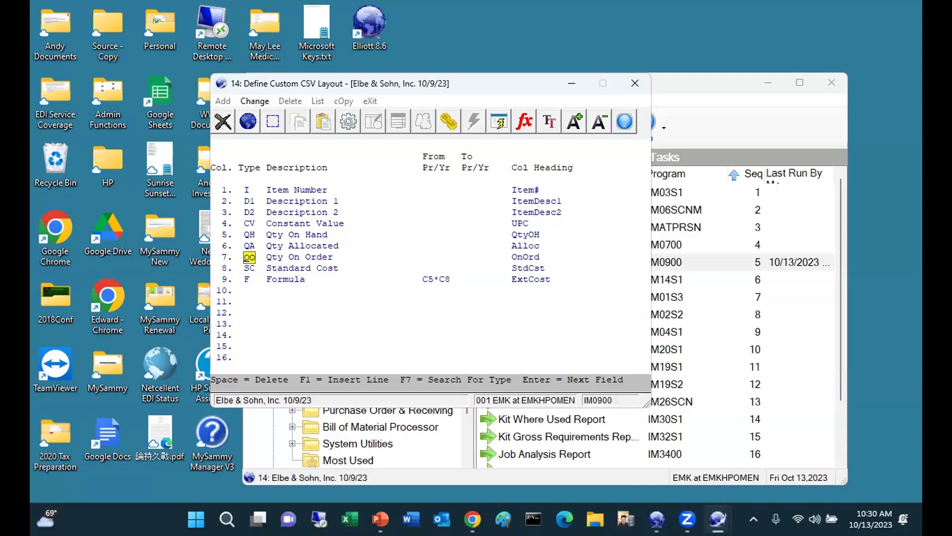
key("F7")
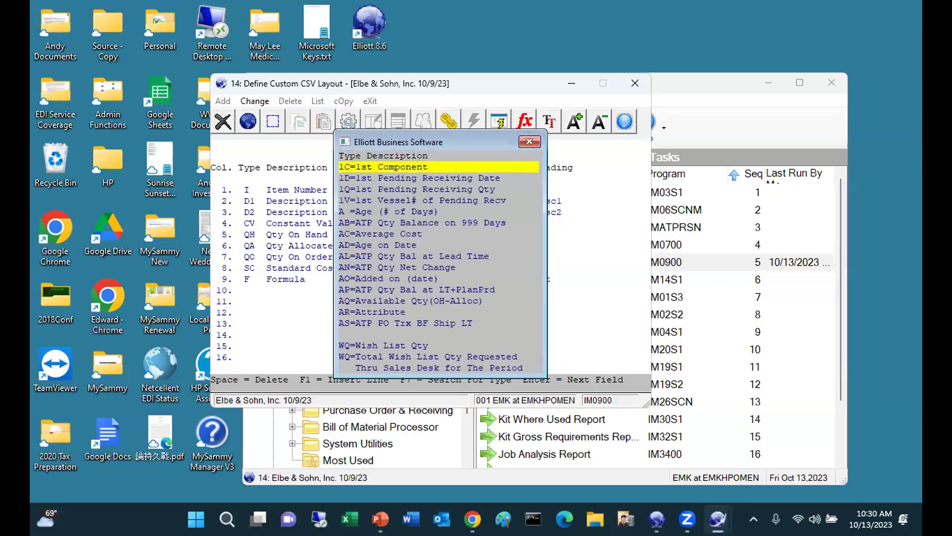
key("Down")
key("Down")
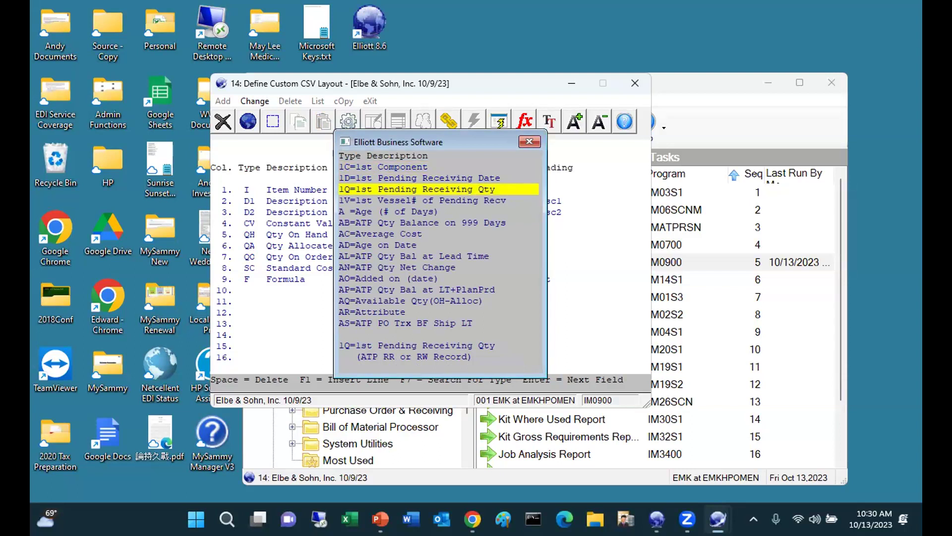
key("Return")
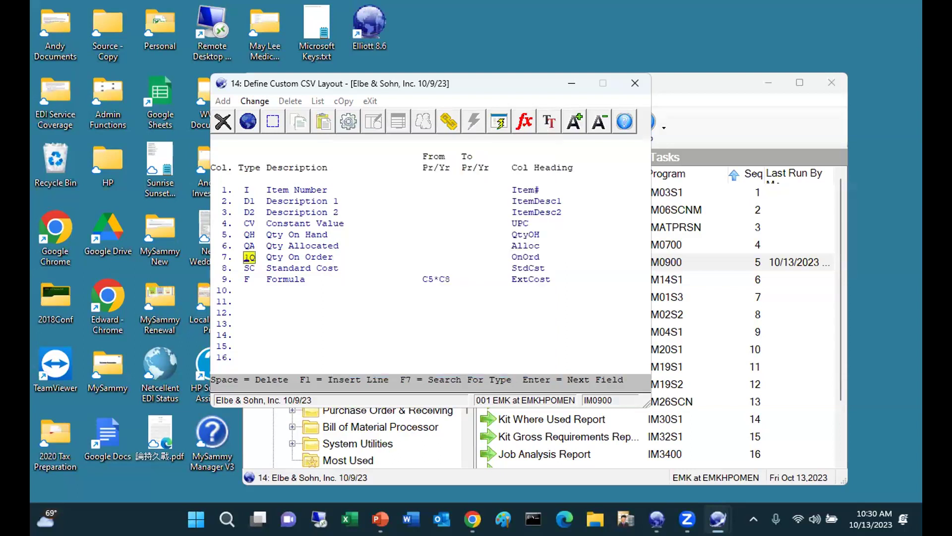
key("Return")
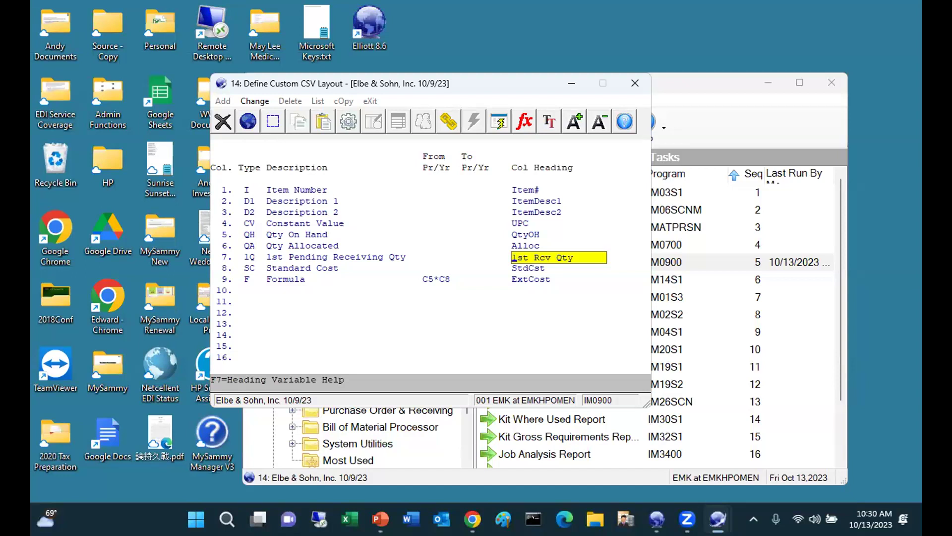
type("QtyOnOrder")
key("Delete")
key("Return")
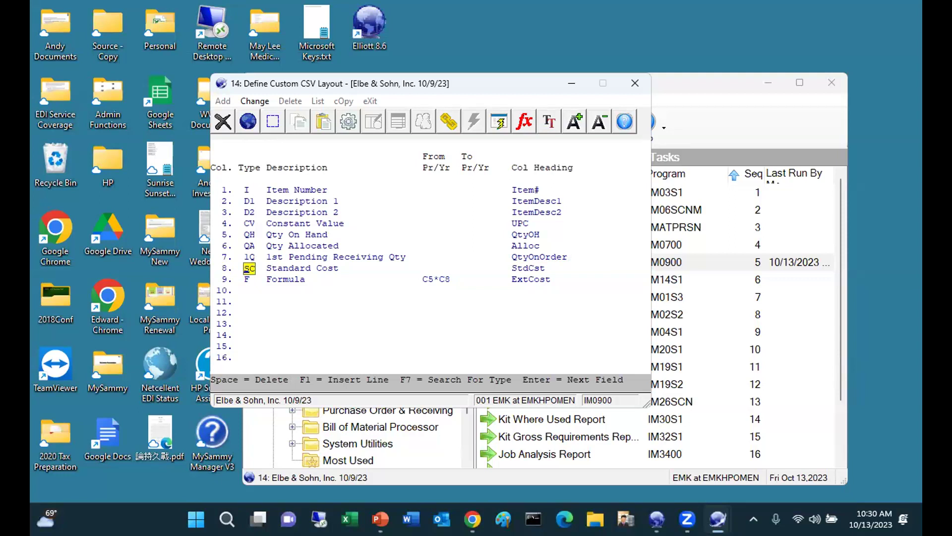
Step: Change column 8 to type 1D, 1st Pending Receiving Date, with the heading DateQtyAvail
key("F7")
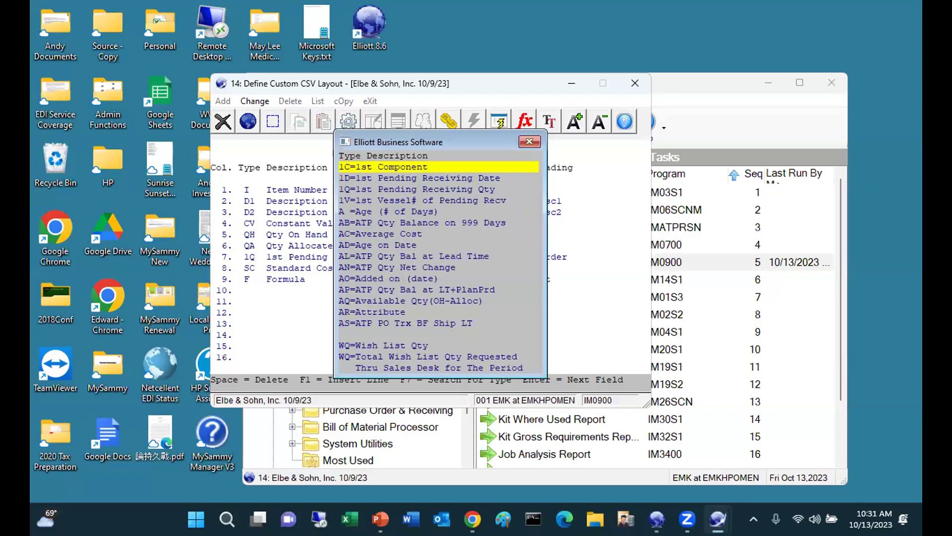
left_click(438, 178)
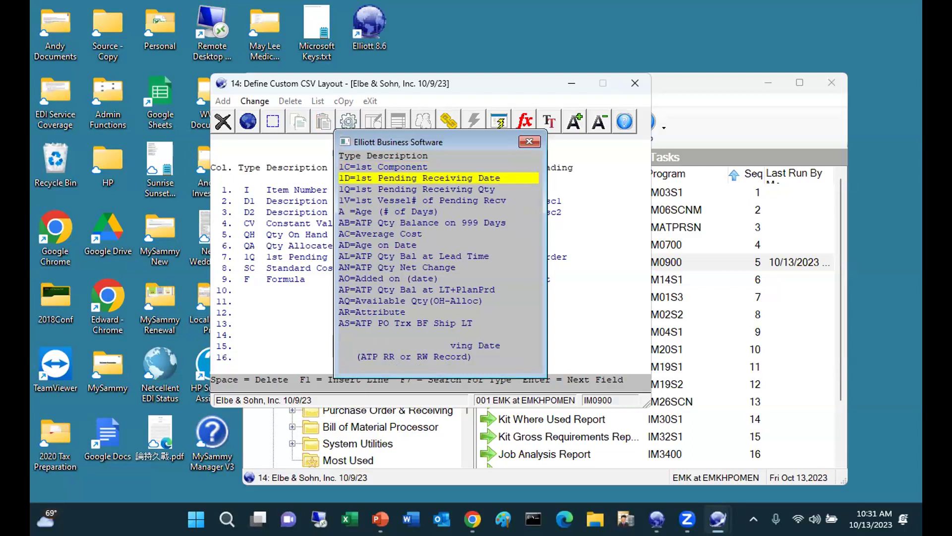
key("Return")
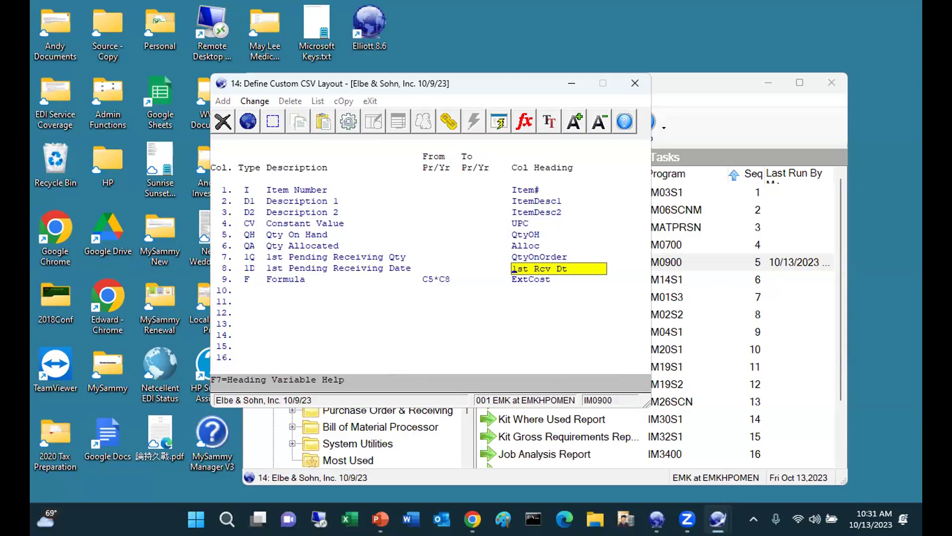
type("DateQty")
key("Delete")
type("Avail")
key("Return")
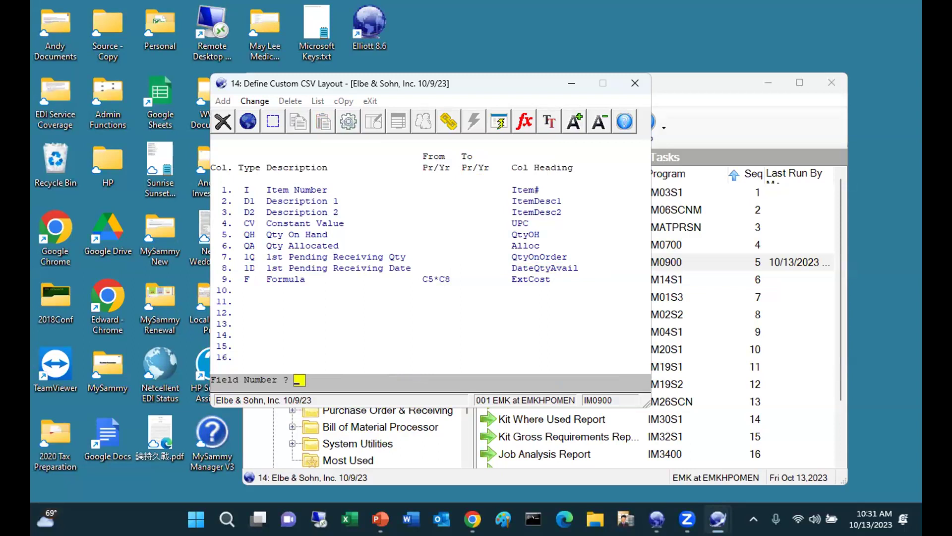
Step: Replace the formula in column 9 with Activity Code (AY), keeping the default heading
type("9")
key("Return")
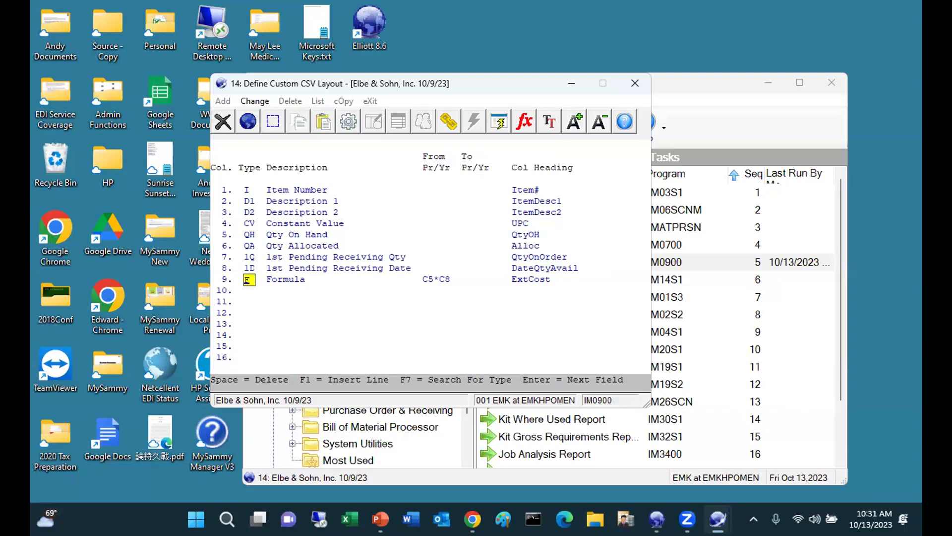
type("AY")
key("Return")
key("Return")
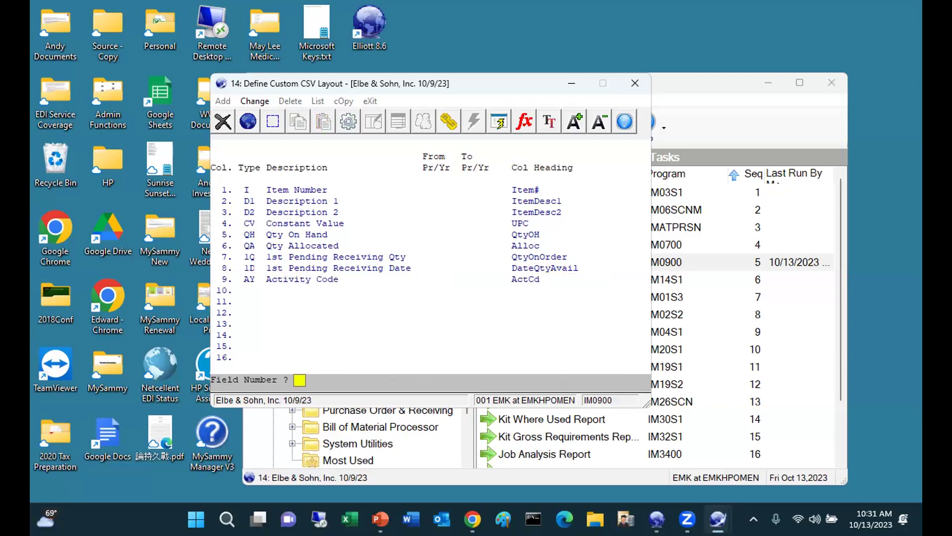
Step: Add Product Category (PC) as column 10 with its default heading
type("10")
key("Return")
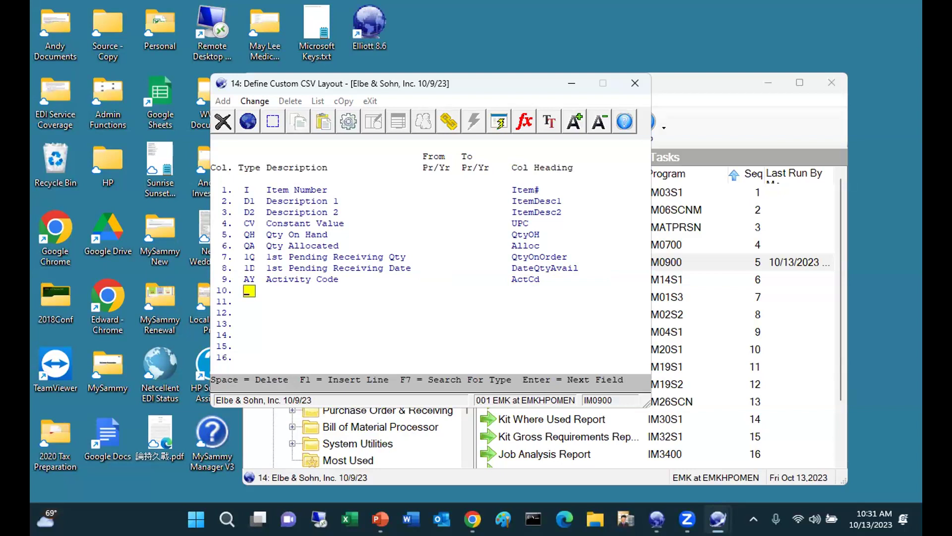
type("PC")
key("Return")
key("Return")
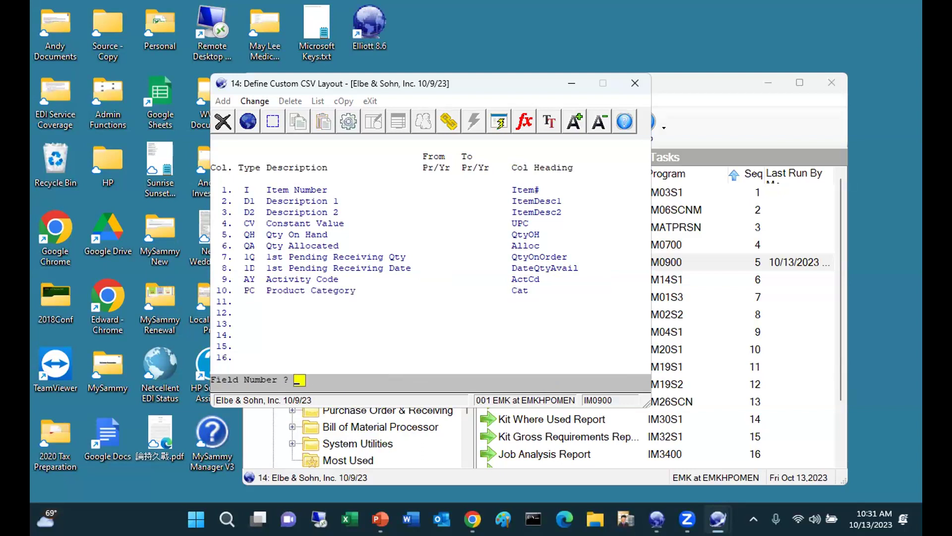
Step: Add Inventory Class (IC) as column 11 with its default heading
key("Return")
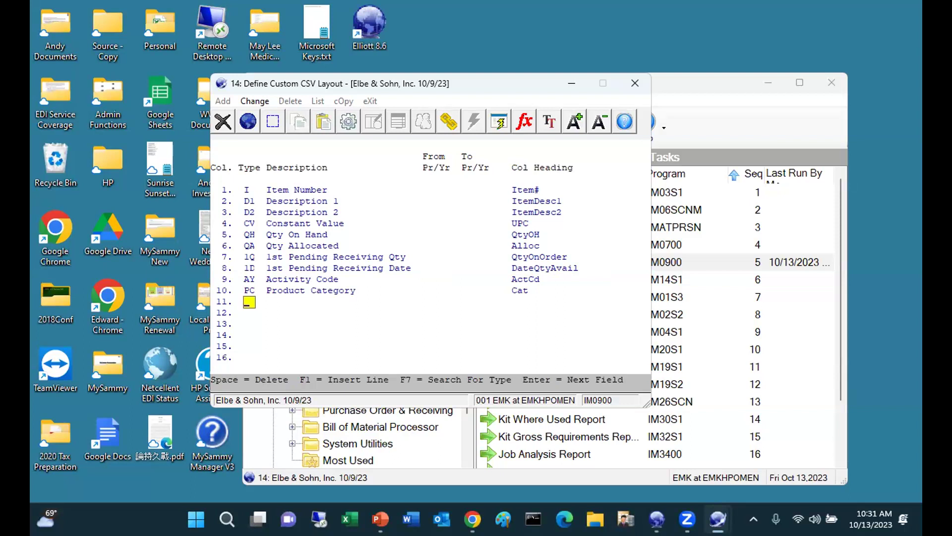
type("1")
type("Q")
key("Return")
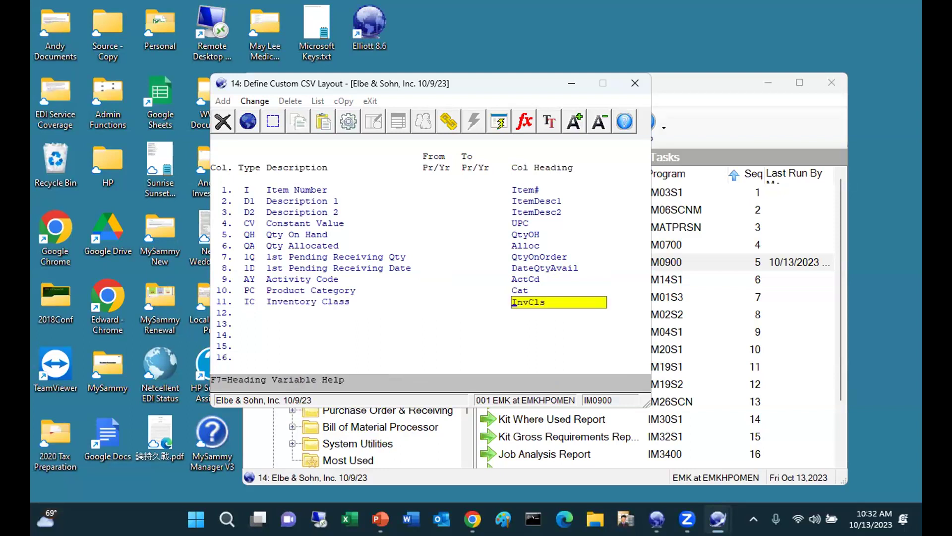
key("Return")
Step: Add User Defined Code (UC) as column 12 with its default heading
type("12")
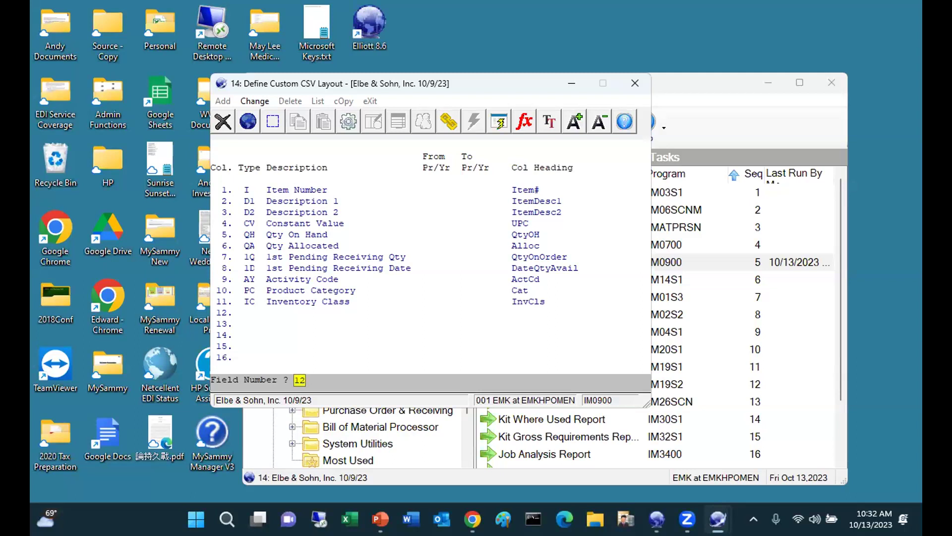
key("Return")
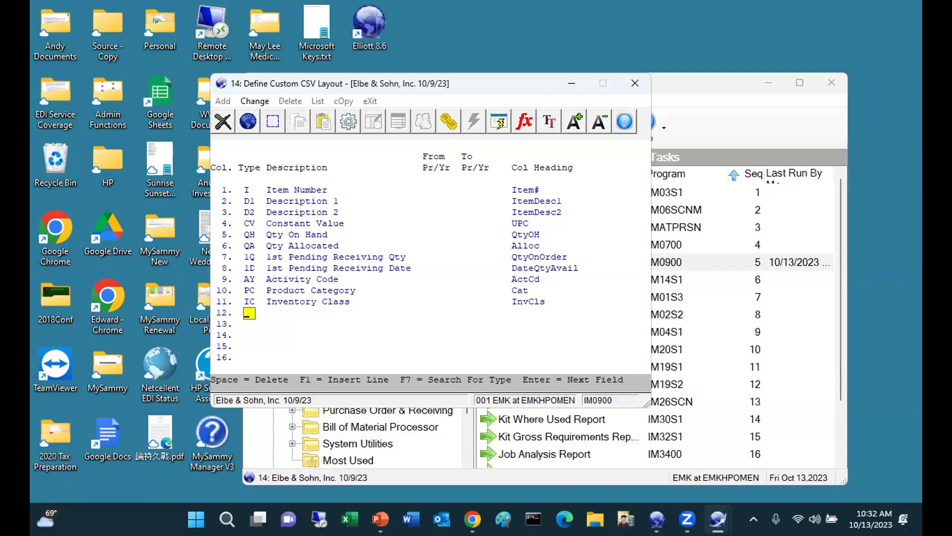
type("UC")
key("Return")
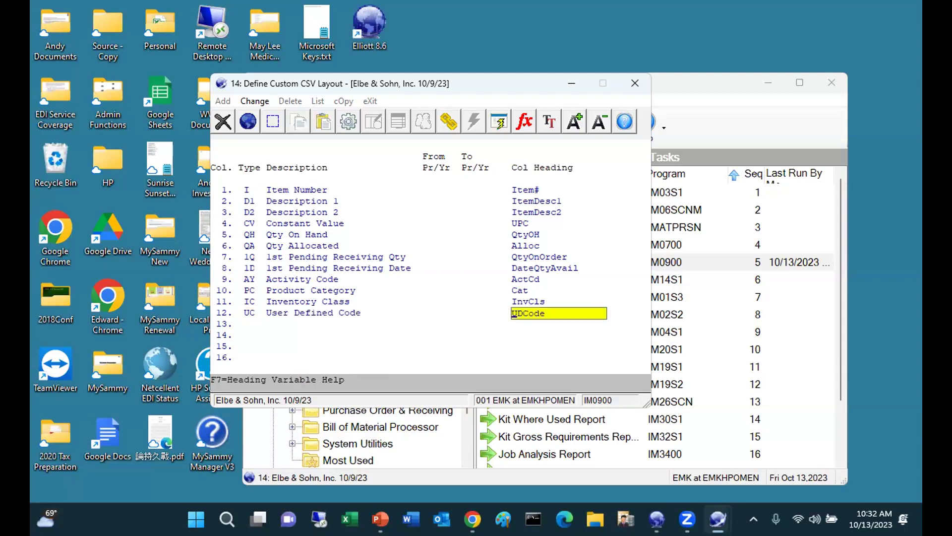
key("Return")
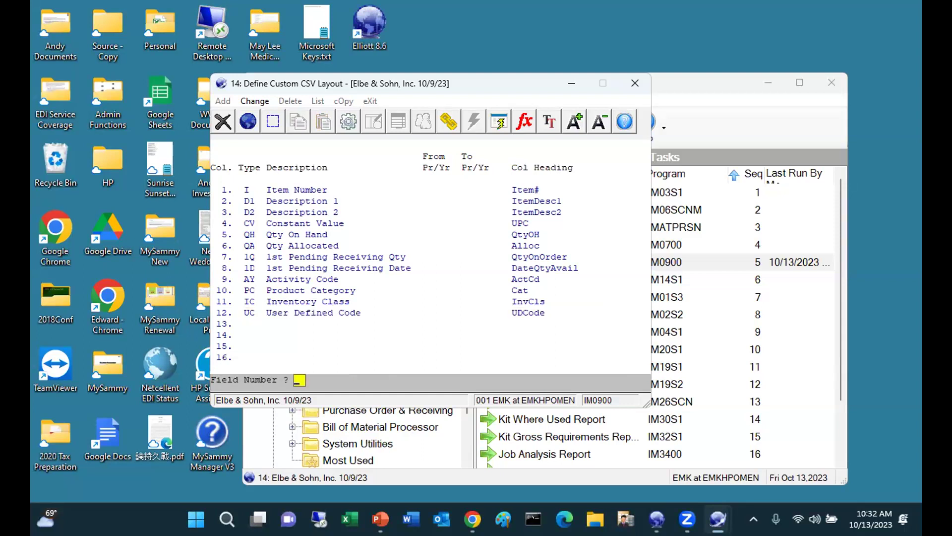
Step: Add Unit of Measure (UM) as column 13 with its default heading
key("Return")
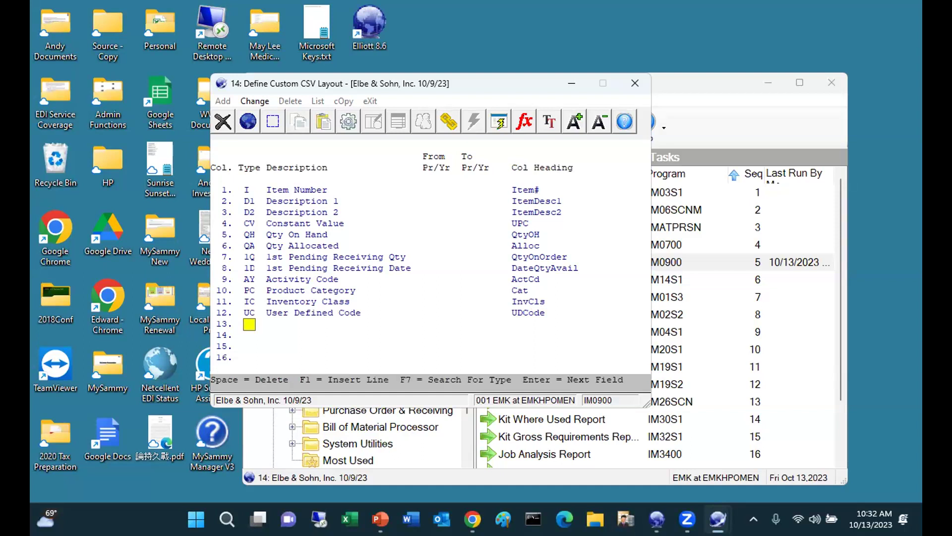
type("UM")
key("Return")
key("Return")
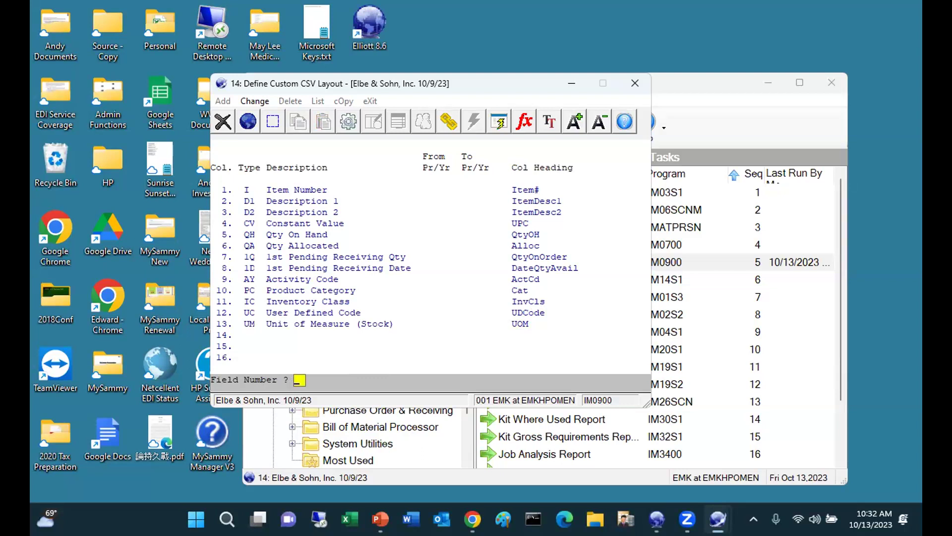
Step: Add Selling Unit of Measure (SU) as column 14 with its default heading
type("14")
key("Return")
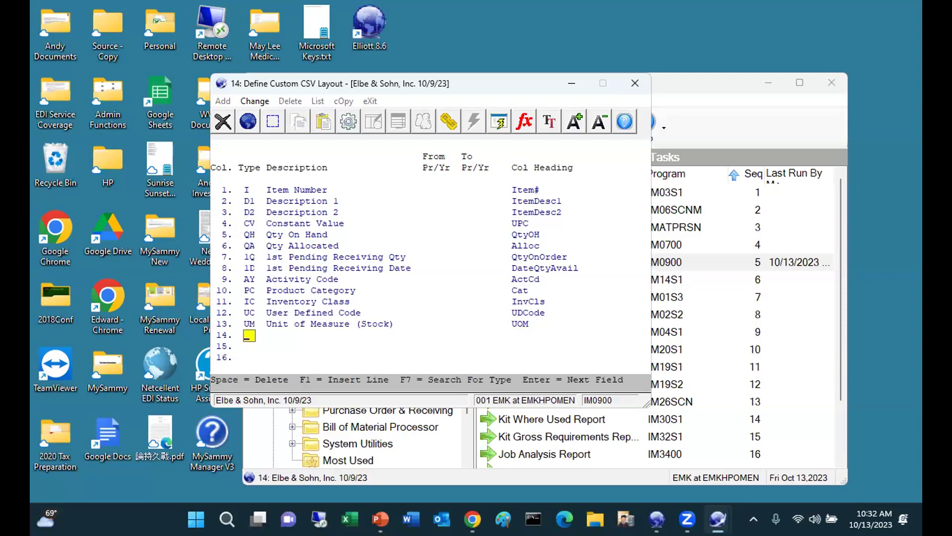
type("SU")
key("Return")
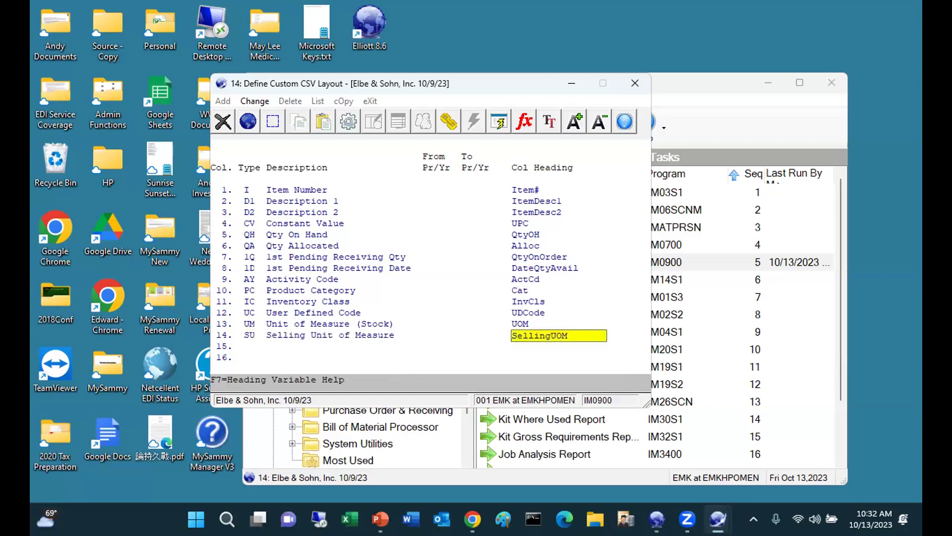
key("Return")
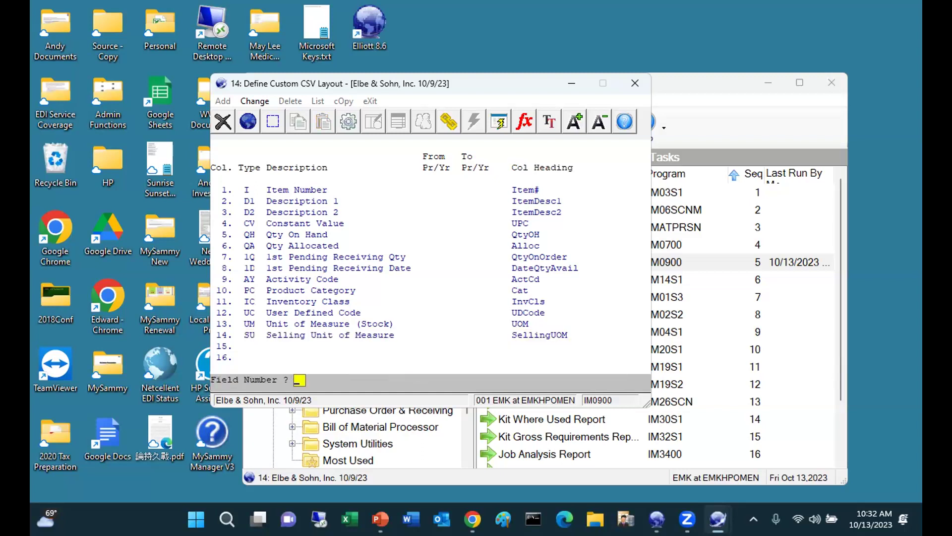
Step: Add Purchase/Mfg/Kit/Feature (PM) as column 15 with its default heading
key("Return")
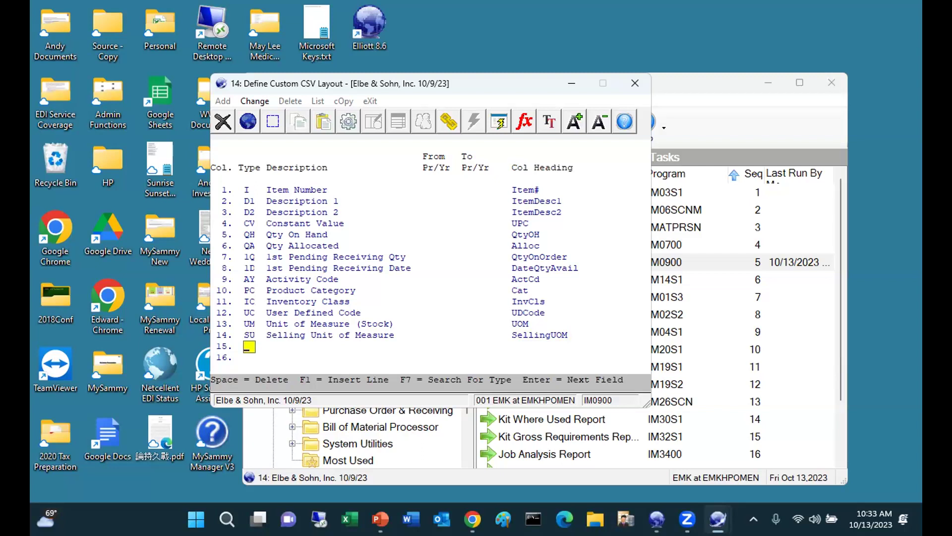
type("PM")
key("Return")
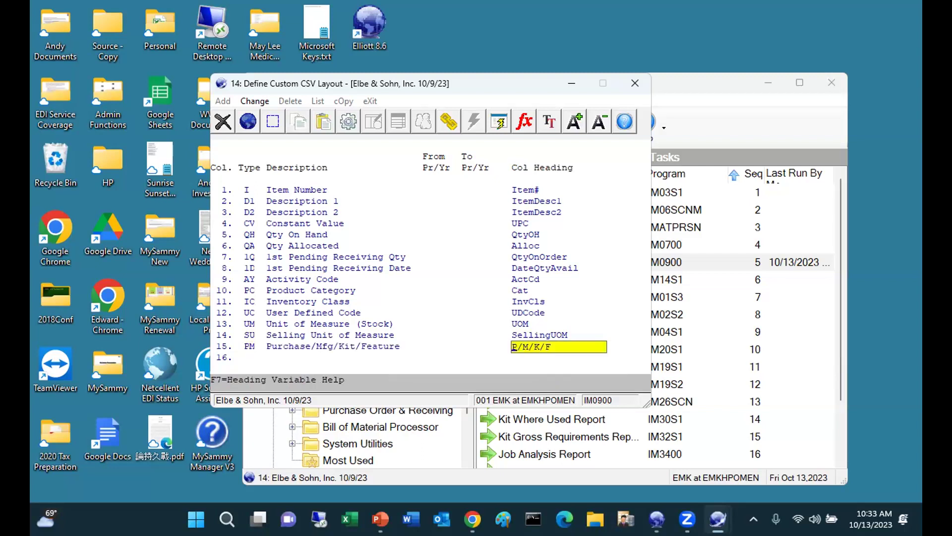
key("Return")
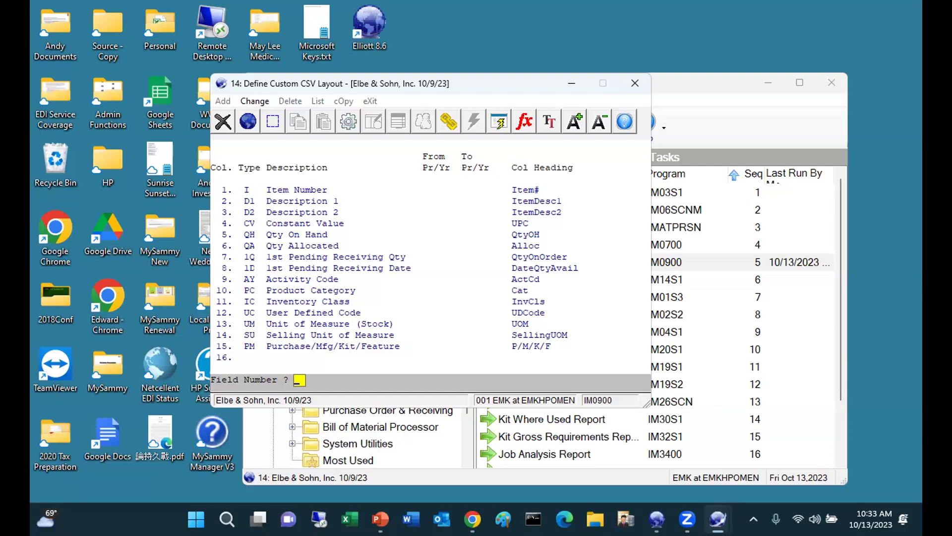
Step: Insert Selling to Stocking Ratio (SR) as column 15 ahead of Purchase/Mfg/Kit/Feature, keeping the default heading
type("15")
key("Return")
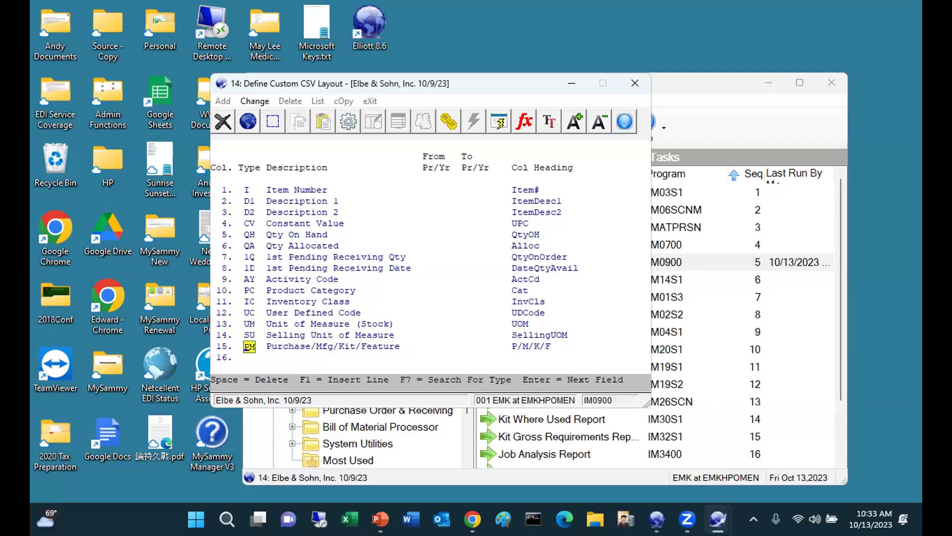
key("F1")
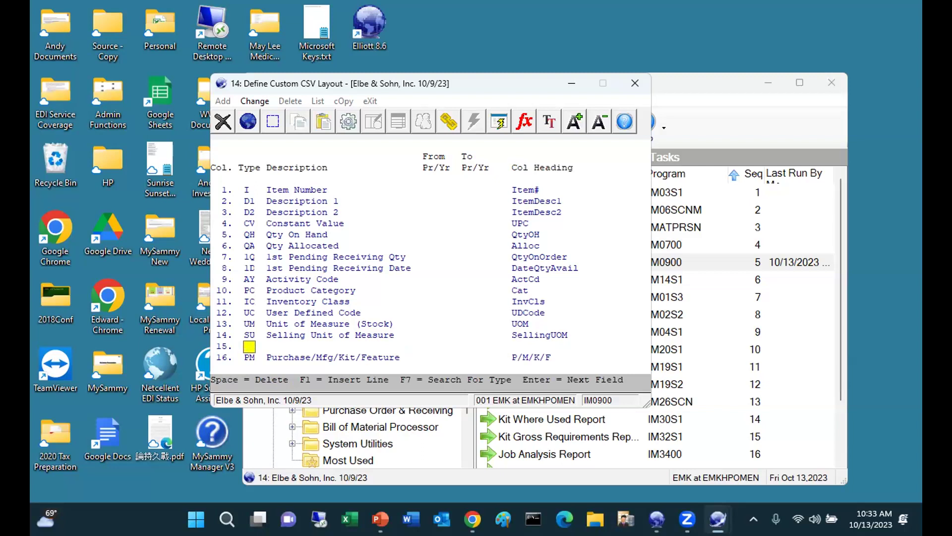
type("SR")
key("Return")
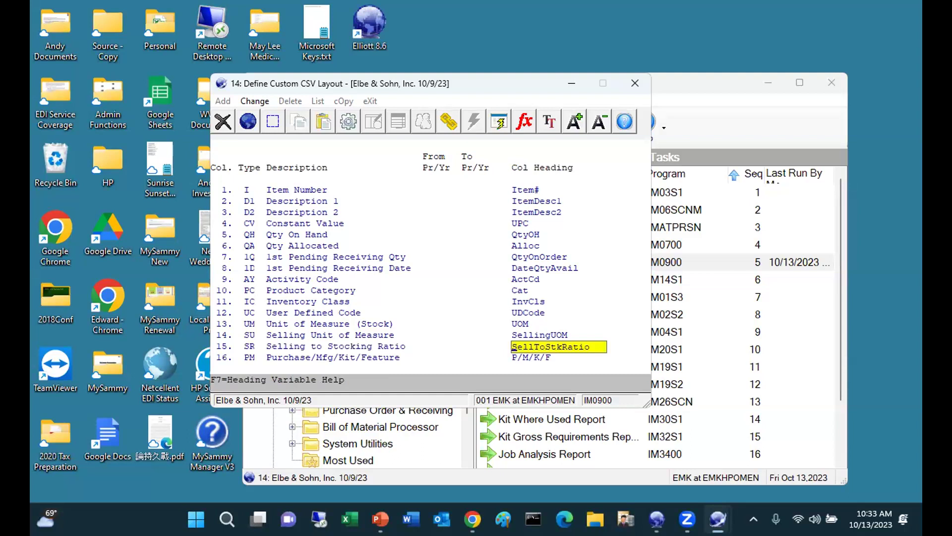
key("Return")
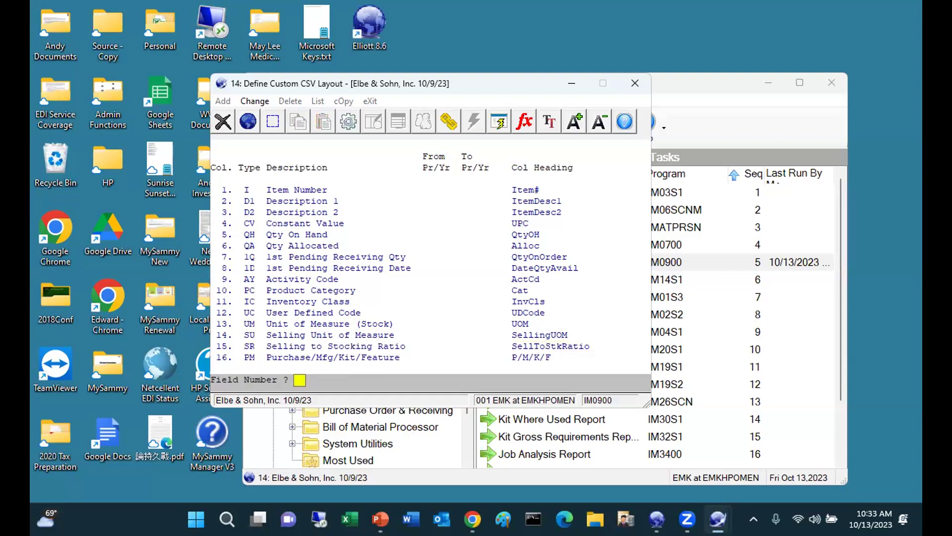
Step: Save the specification and exit the custom CSV layout definition
key("Page_Down")
key("Return")
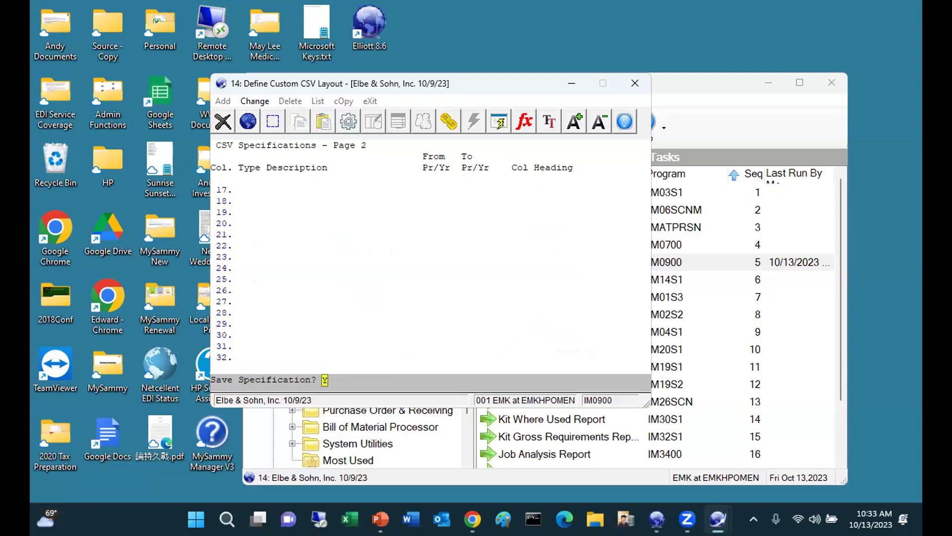
key("Return")
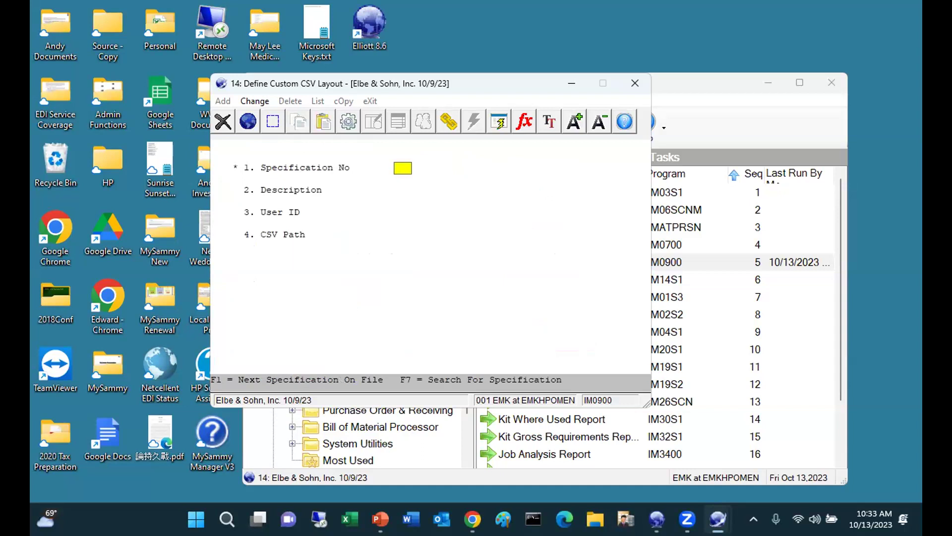
key("Escape")
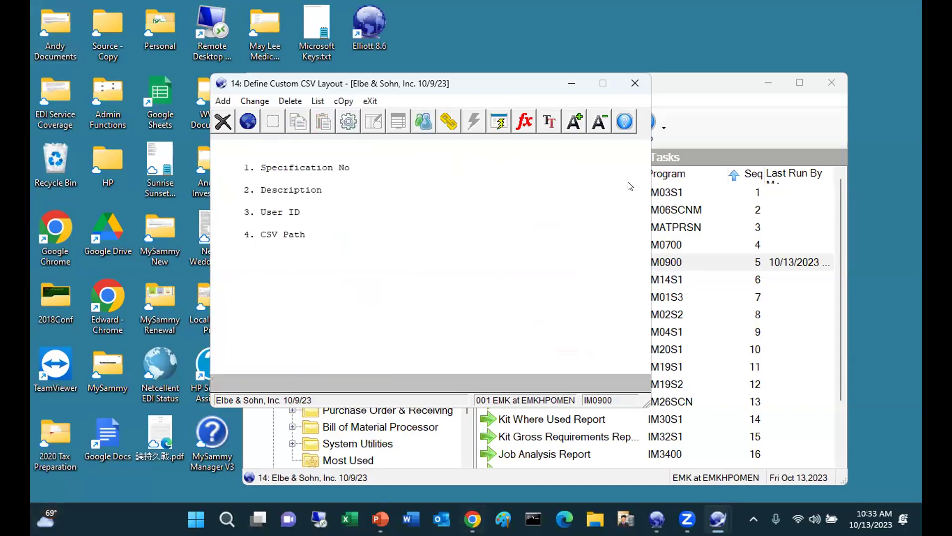
key("x")
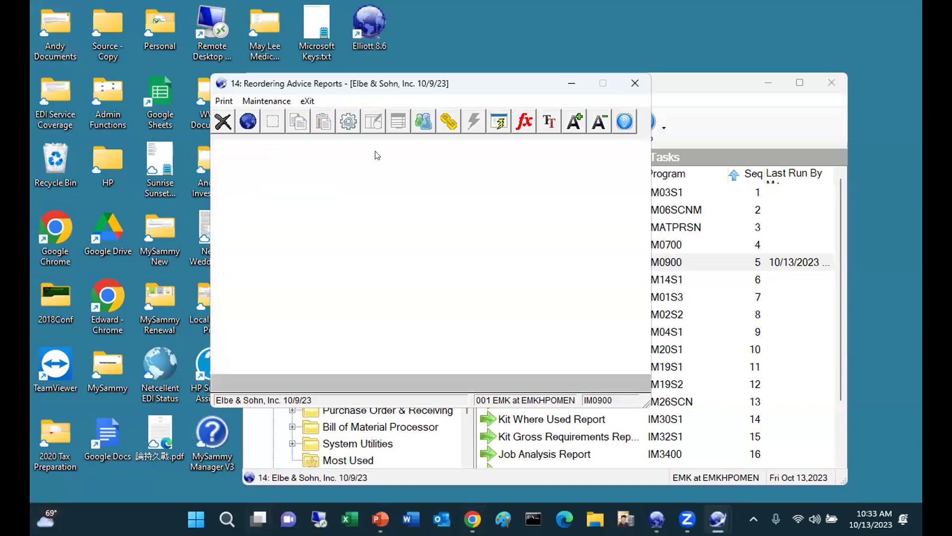
Step: Start a user defined CSV export with specification 3 for all items and all product categories
left_click(225, 101)
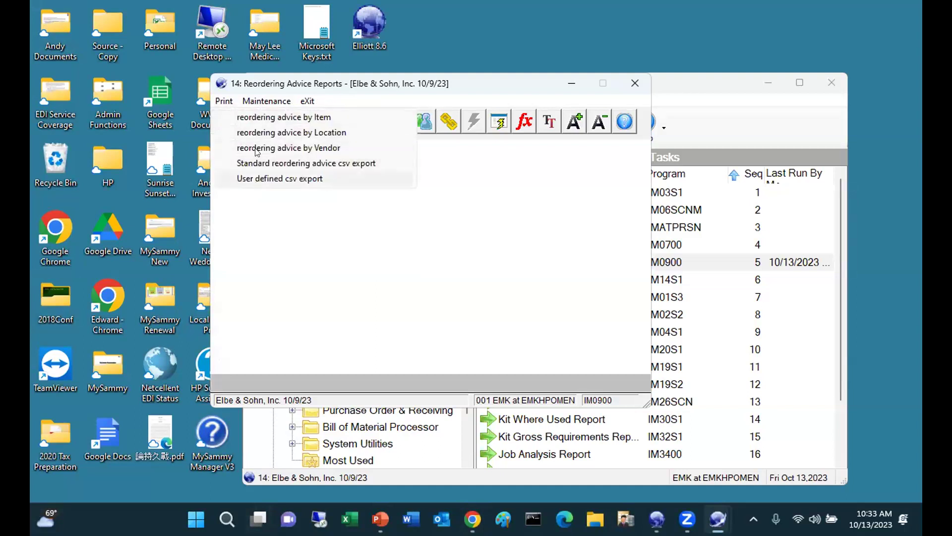
left_click(256, 178)
type("3")
key("Return")
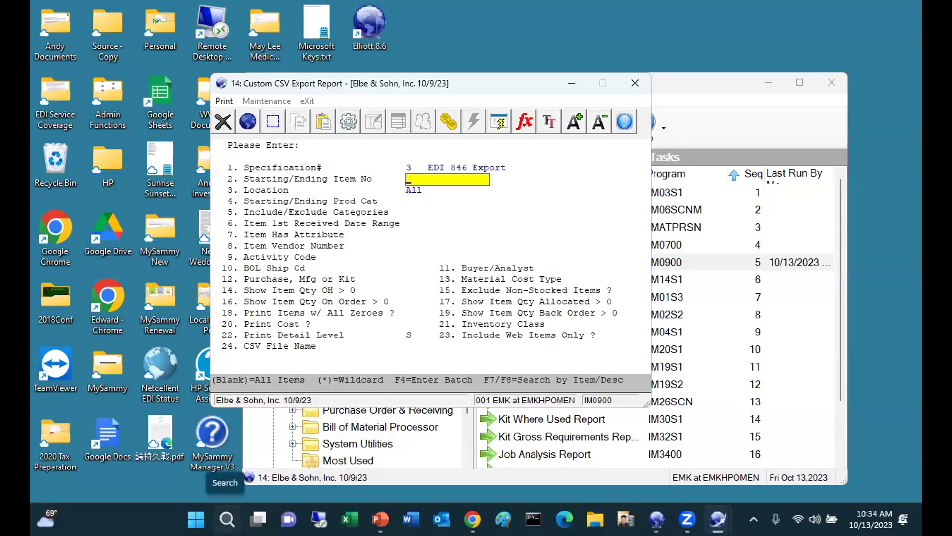
key("Return")
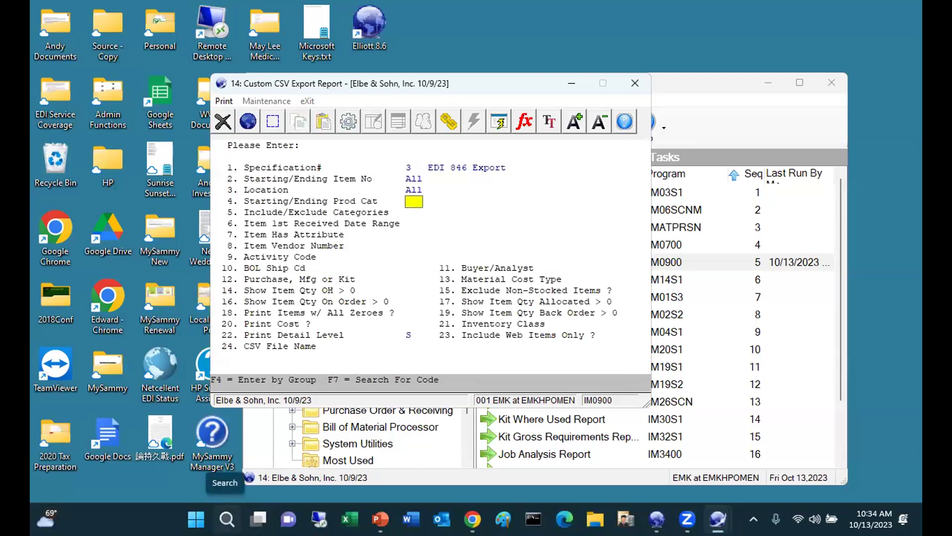
key("Return")
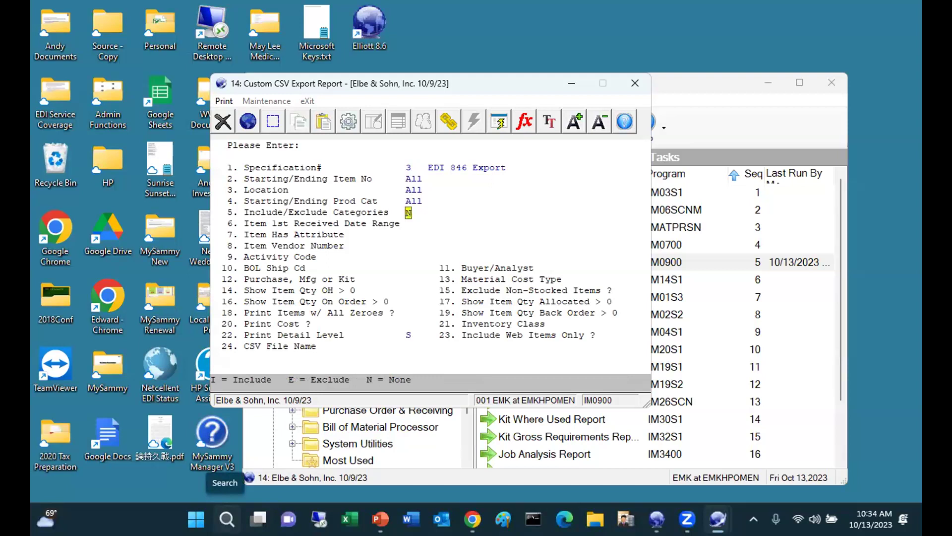
Step: Restrict the export to include only product categories U95 and U98
type("I")
key("Return")
type("U")
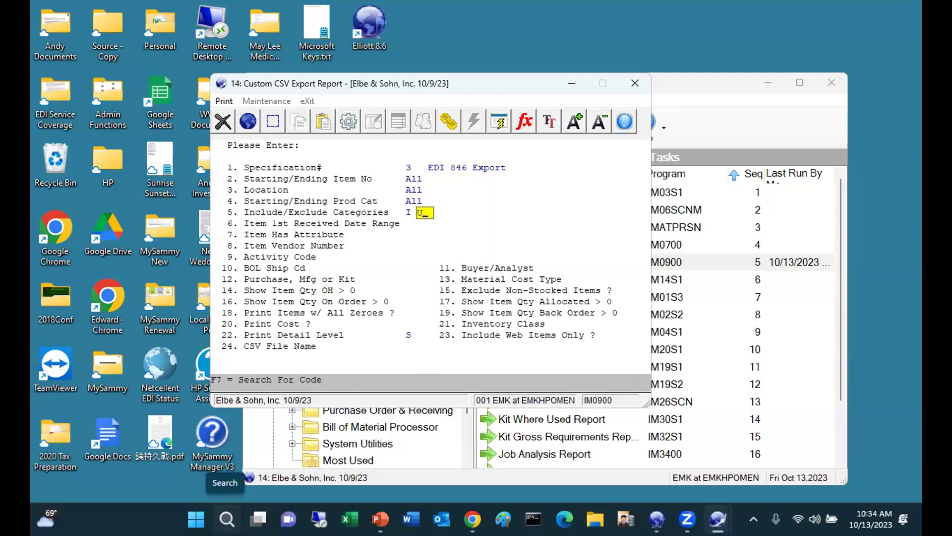
type("95")
key("Return")
type("U98")
key("Return")
Step: Accept the defaults for the remaining export options, including the E846.csv file name, and run the report to screen
key("Return")
key("Return")
key("Return")
key("Return")
key("Return")
key("Return")
key("Return")
key("Return")
key("Return")
key("Return")
key("Return")
key("Return")
key("Return")
key("Return")
key("Return")
key("Return")
key("Return")
key("Return")
key("Return")
key("Return")
key("Return")
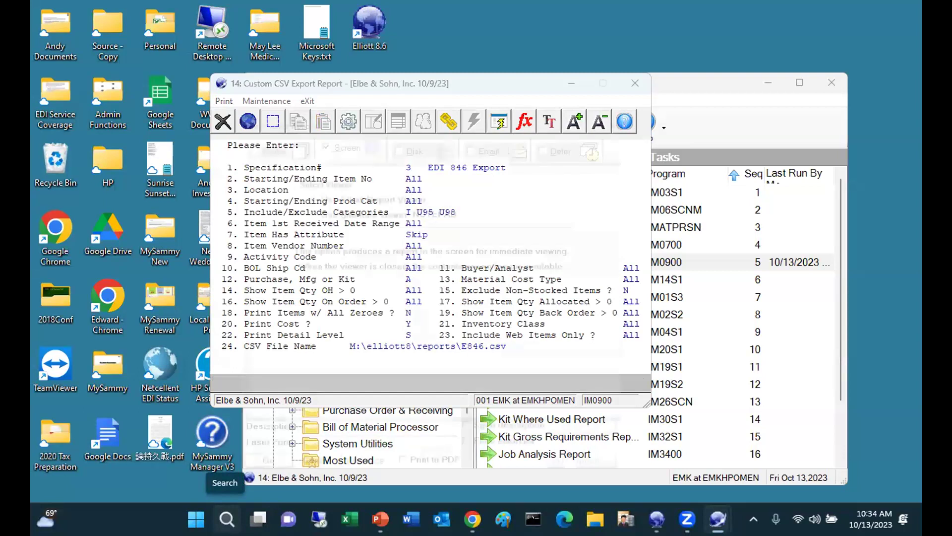
key("Return")
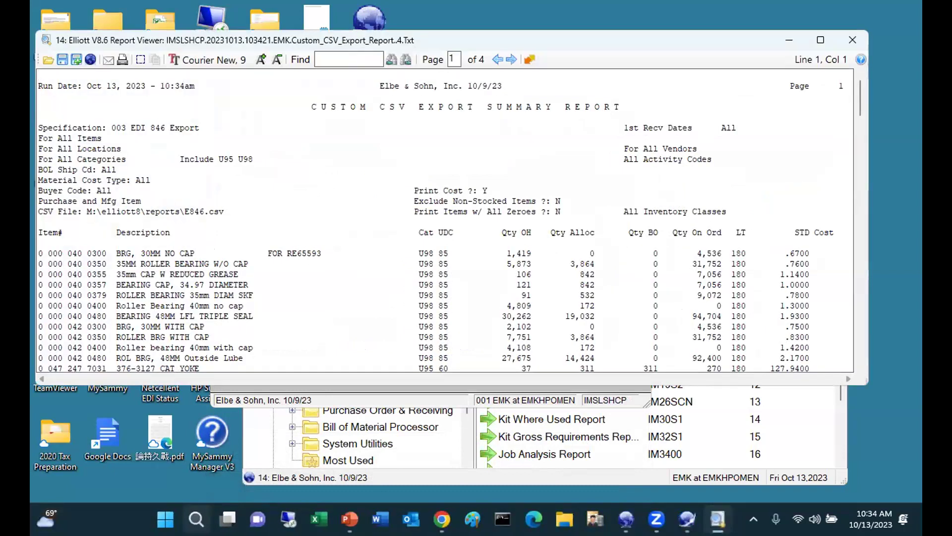
Step: Close the report viewer and launch the created CSV file in Excel, minimizing the export window
left_click(849, 39)
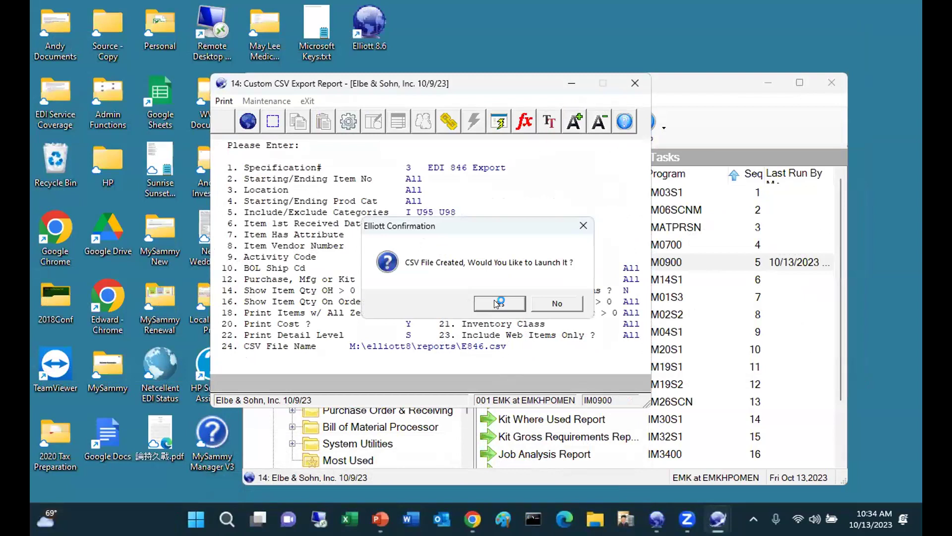
left_click(496, 303)
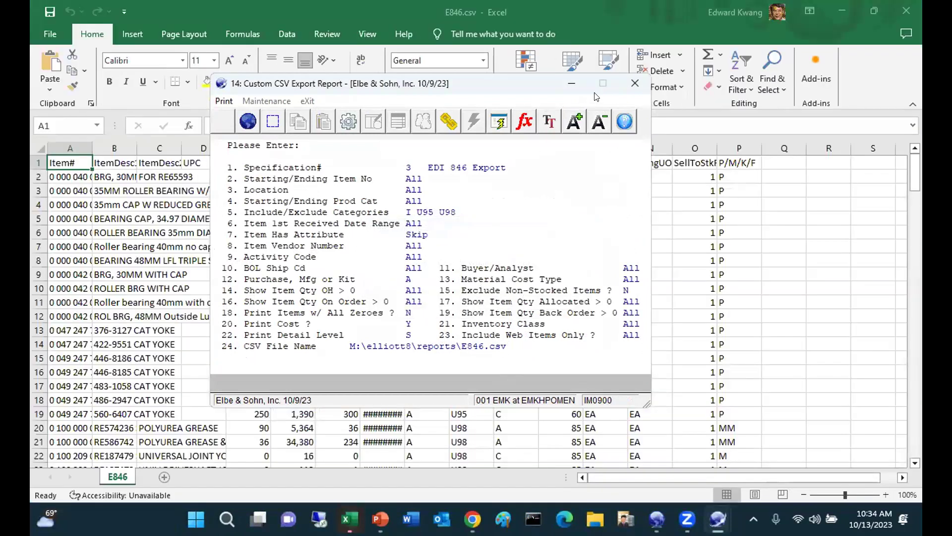
left_click(571, 83)
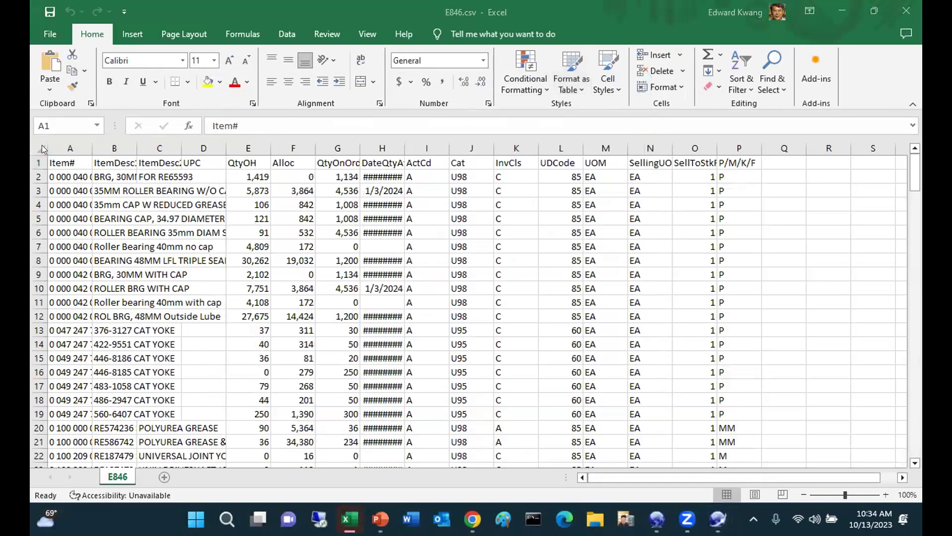
Step: Autofit the Item# and DateQtyAvail columns so their full values can be read
double_click(92, 147)
left_click(501, 260)
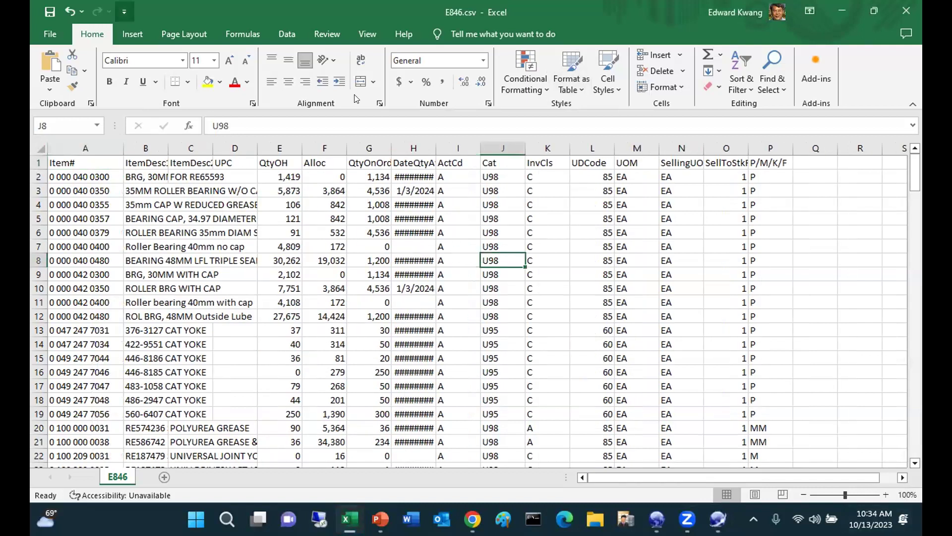
left_click(413, 147)
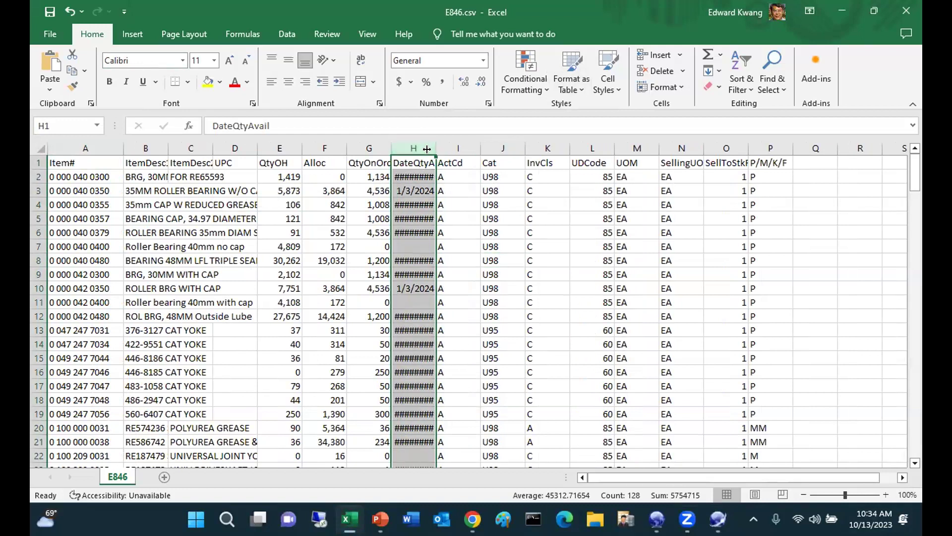
double_click(436, 148)
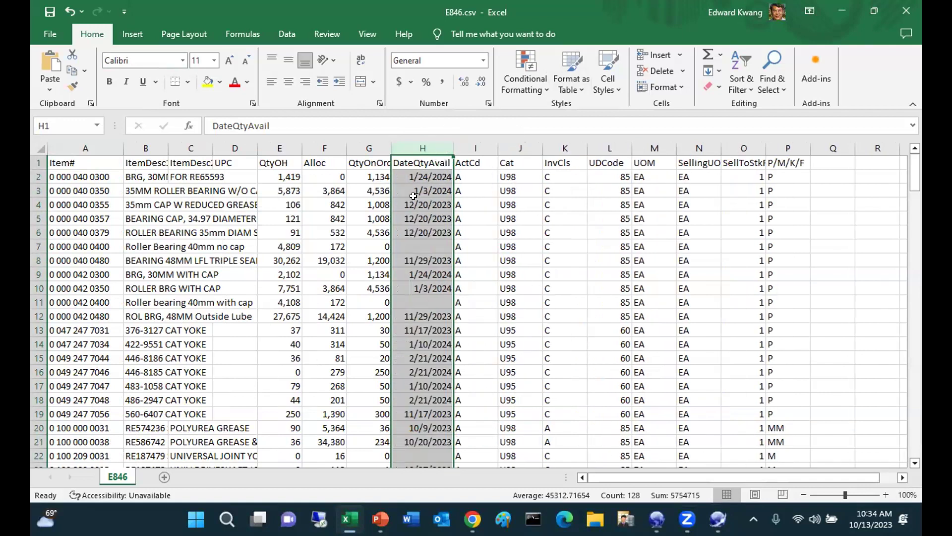
left_click(422, 205)
Step: Autofit the width of all columns in the E846 sheet
mouse_move(657, 519)
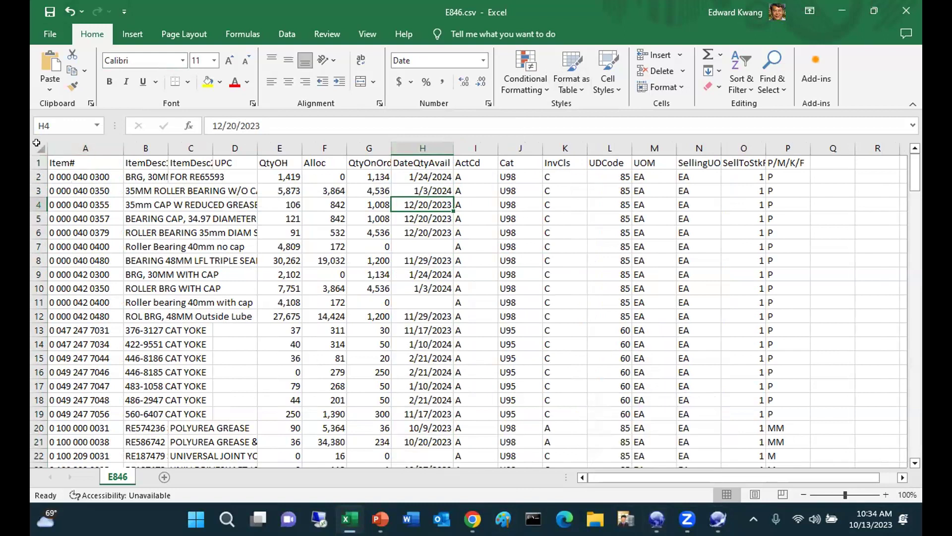
left_click(38, 145)
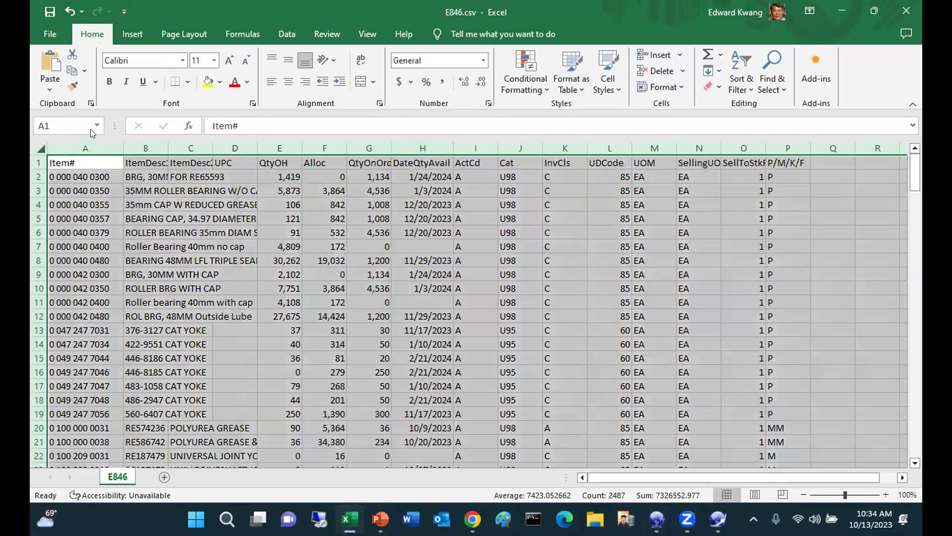
double_click(122, 147)
left_click(111, 174)
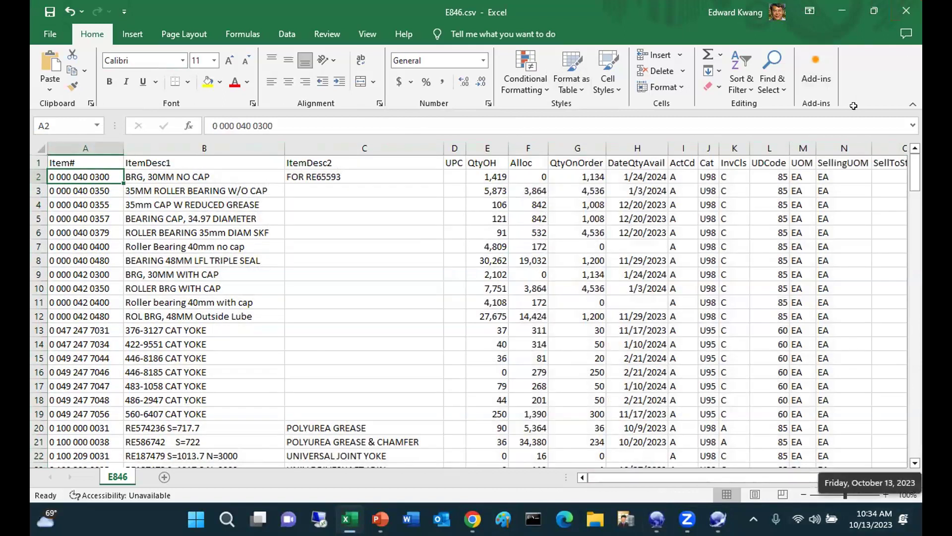
Step: Check the first item's DateQtyAvail and QtyOnOrder values, and minimize the Excel window
left_click(640, 177)
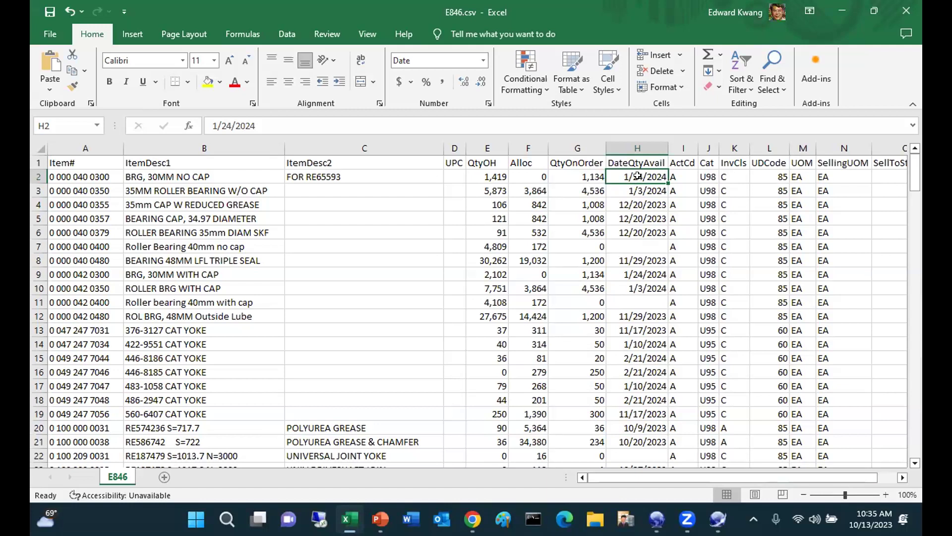
left_click(581, 181)
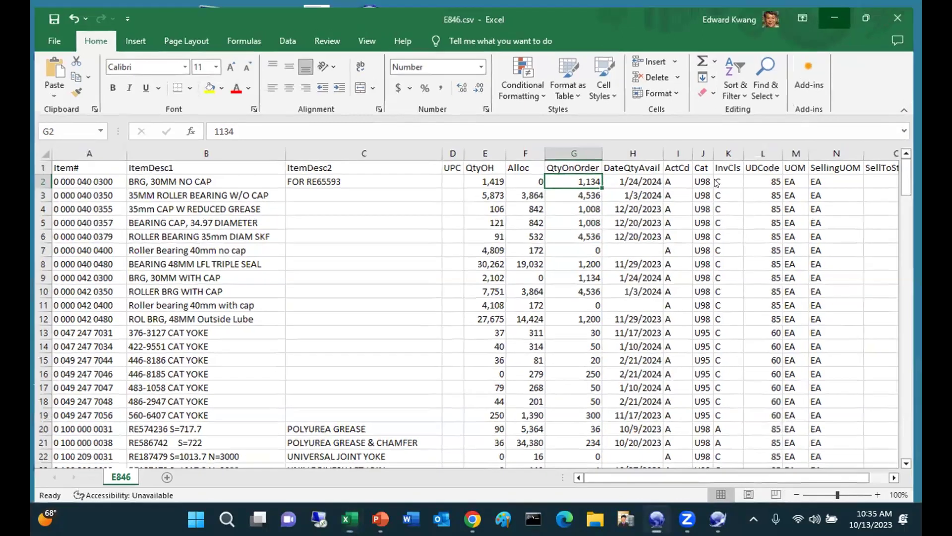
left_click(841, 11)
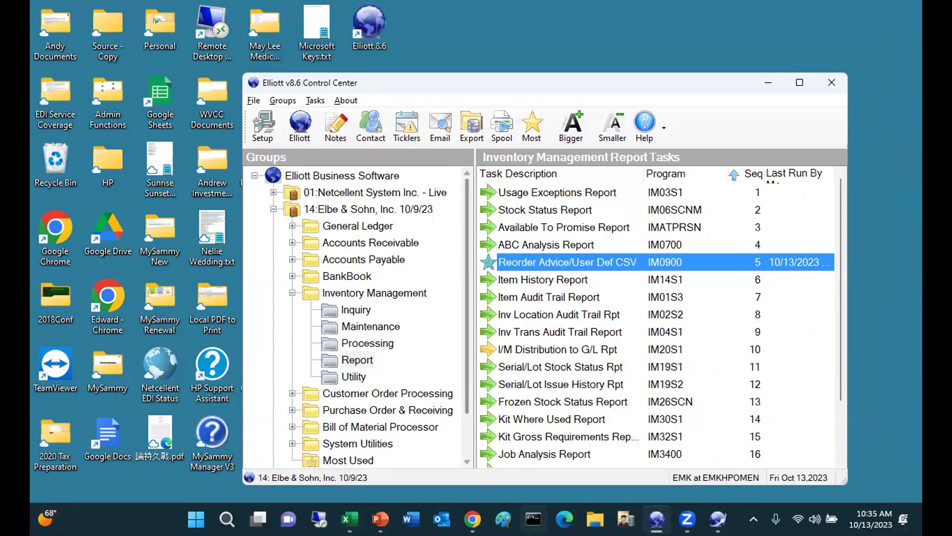
Step: Bring up the Stock Status Inquiry window, switch to E846.csv in Excel, and copy the first item's number from cell A2
mouse_move(718, 519)
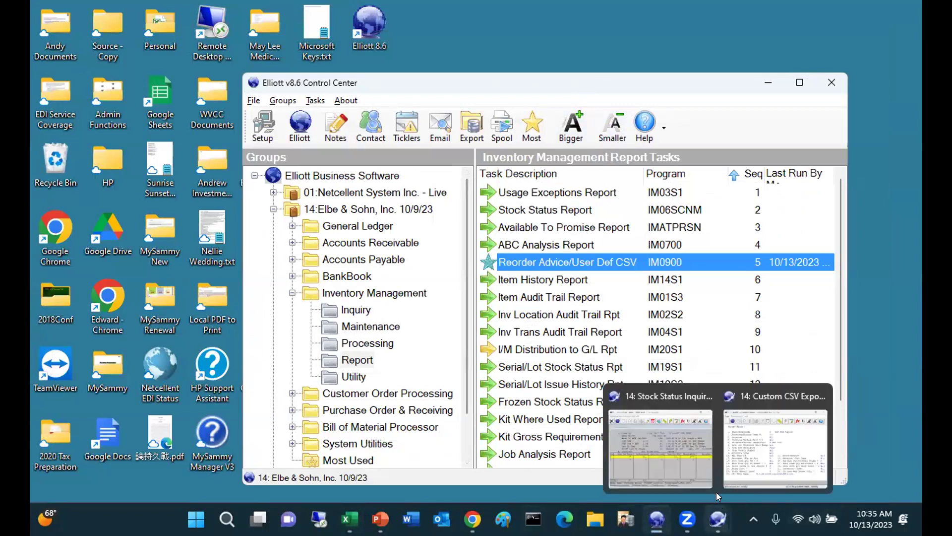
left_click(704, 471)
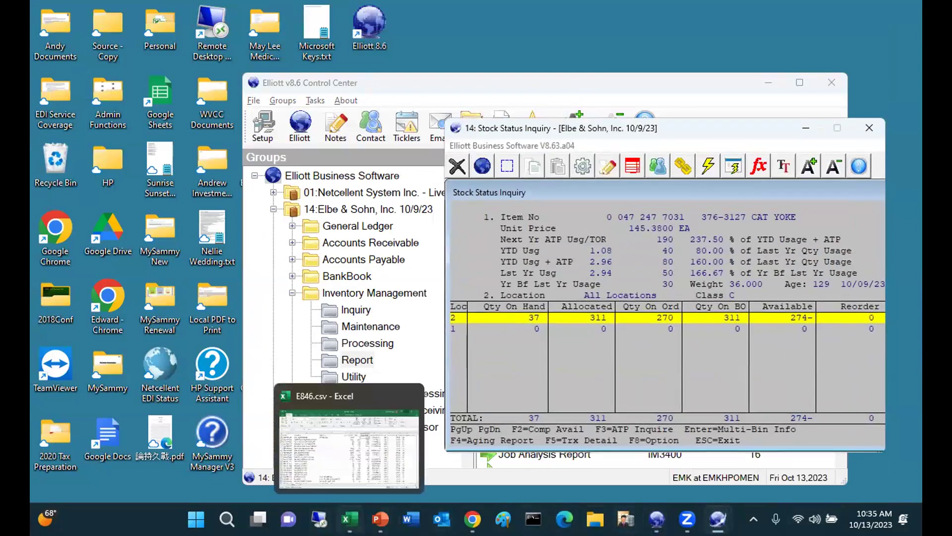
left_click(345, 505)
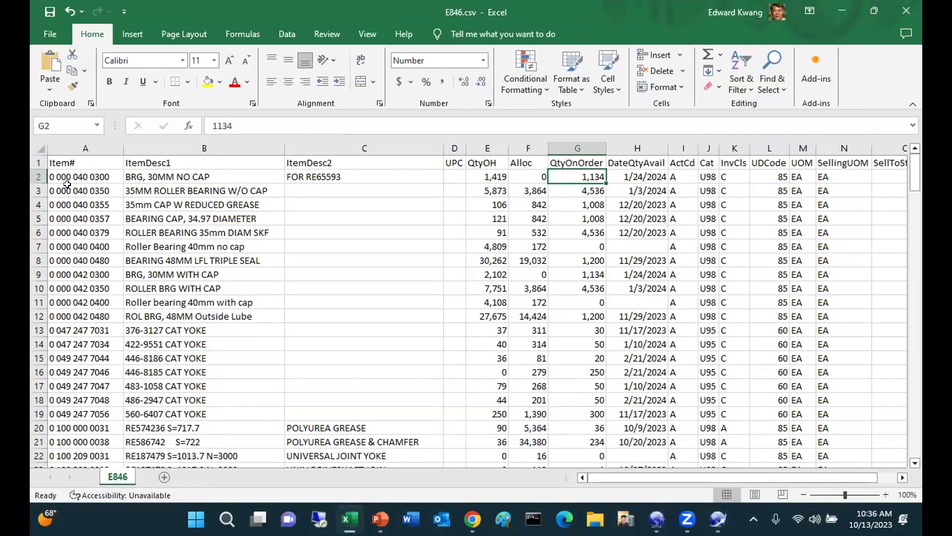
left_click(72, 174)
left_click(80, 178)
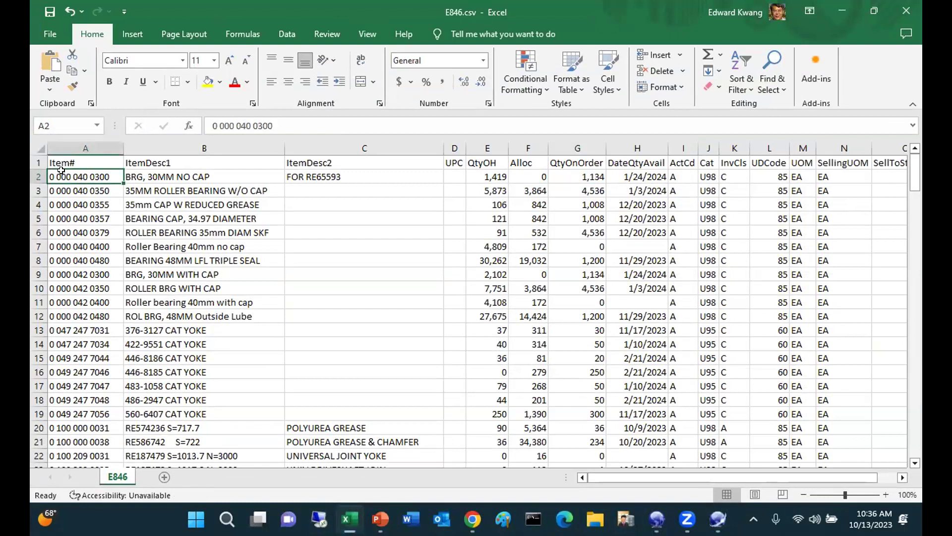
right_click(78, 184)
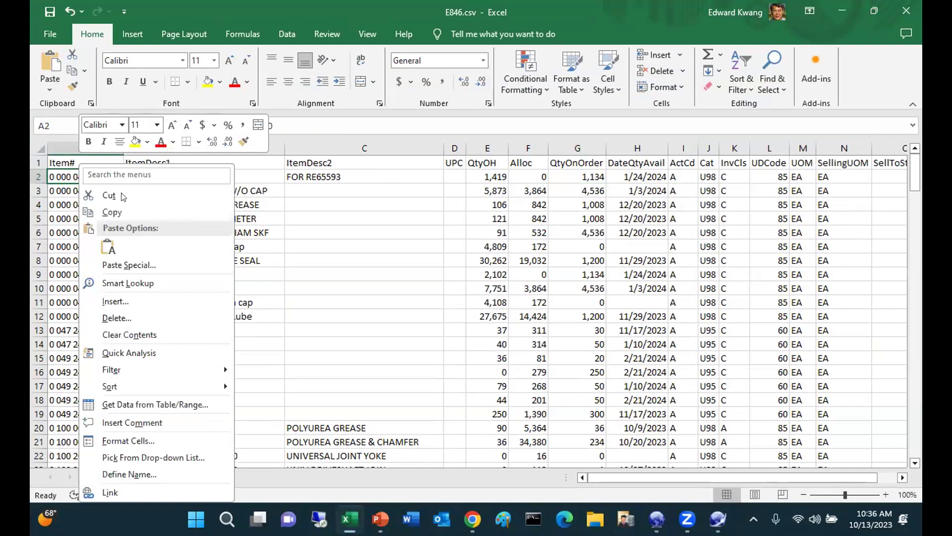
left_click(132, 217)
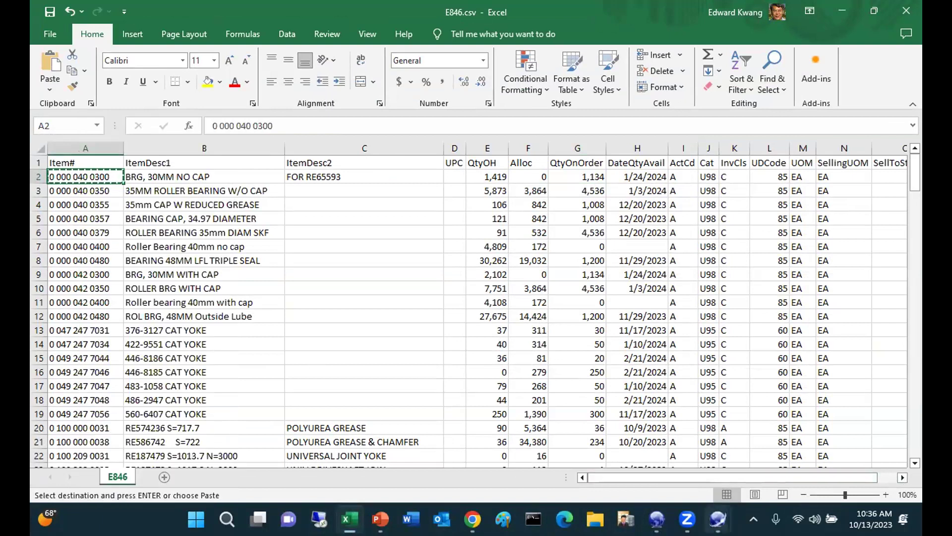
Step: Return to Stock Status Inquiry, clear the current item, and look up the copied item number for all locations
mouse_move(717, 518)
left_click(660, 446)
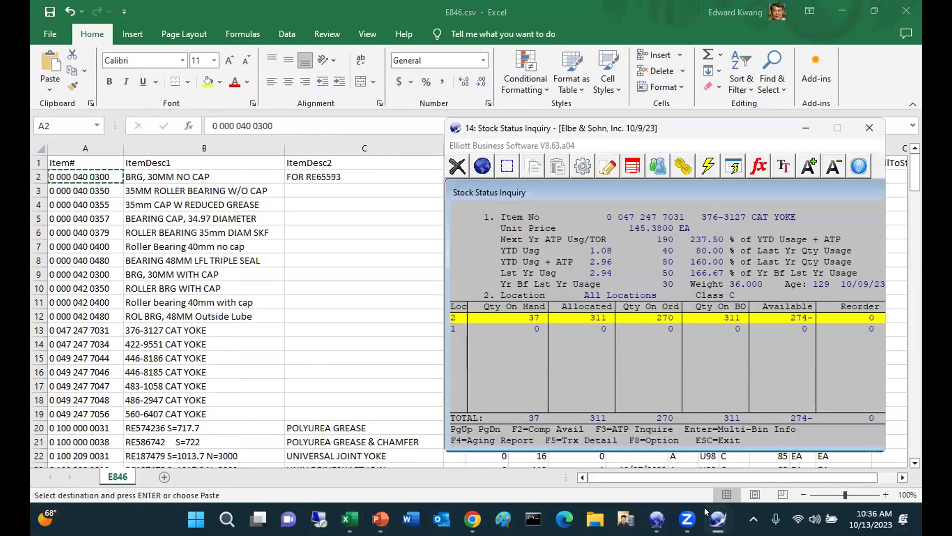
key("Escape")
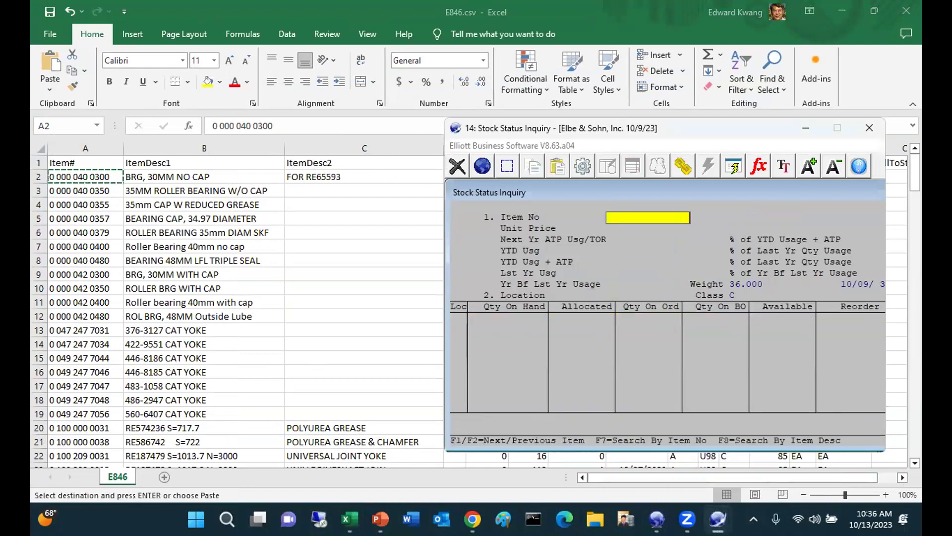
key("ctrl+v")
key("Return")
key("Return")
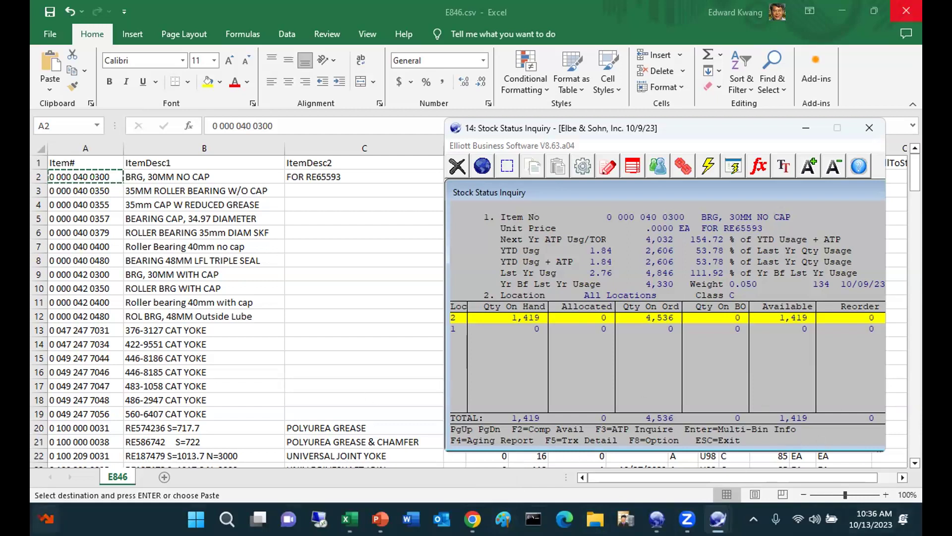
Step: Open the Available To Promise inquiry for the item and move through its first transactions to the 01/19/24 line
key("F3")
key("super+w")
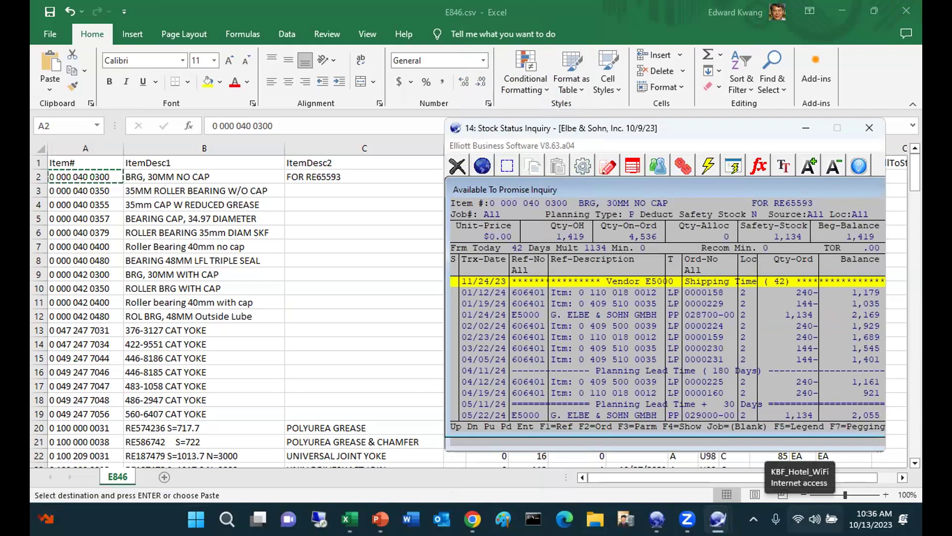
key("Down")
key("Down")
key("Down")
key("Up")
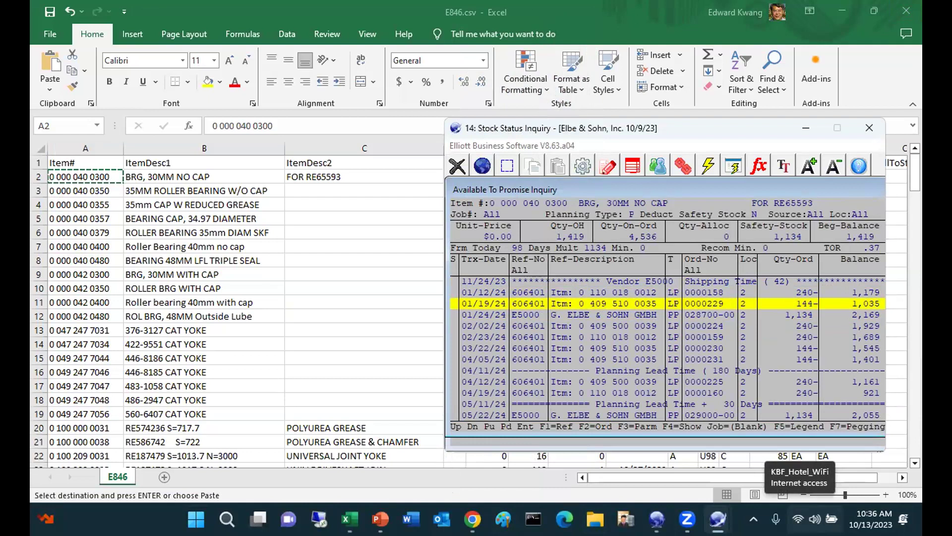
Step: Set the ATP planning type to A (Actual ATP) and highlight the 01/24/24 purchase order line
key("F3")
type("A")
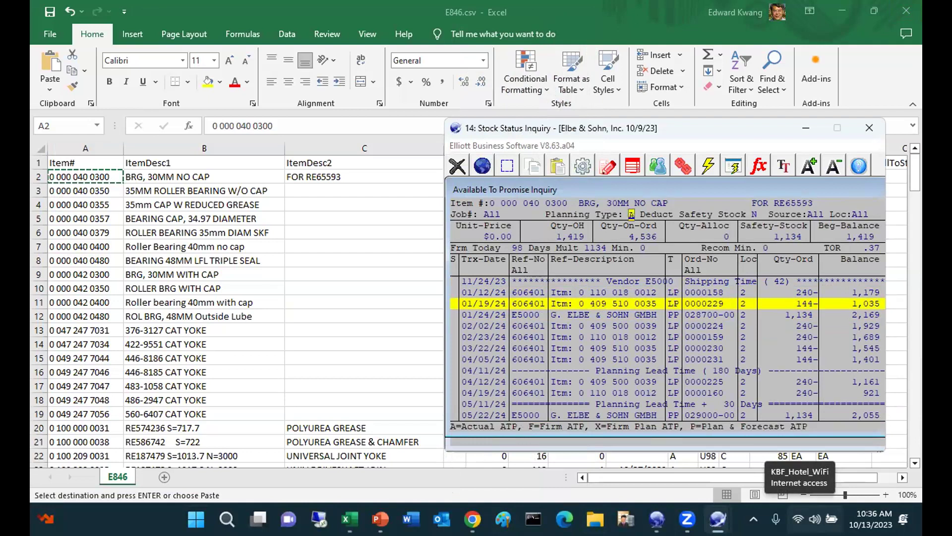
key("Return")
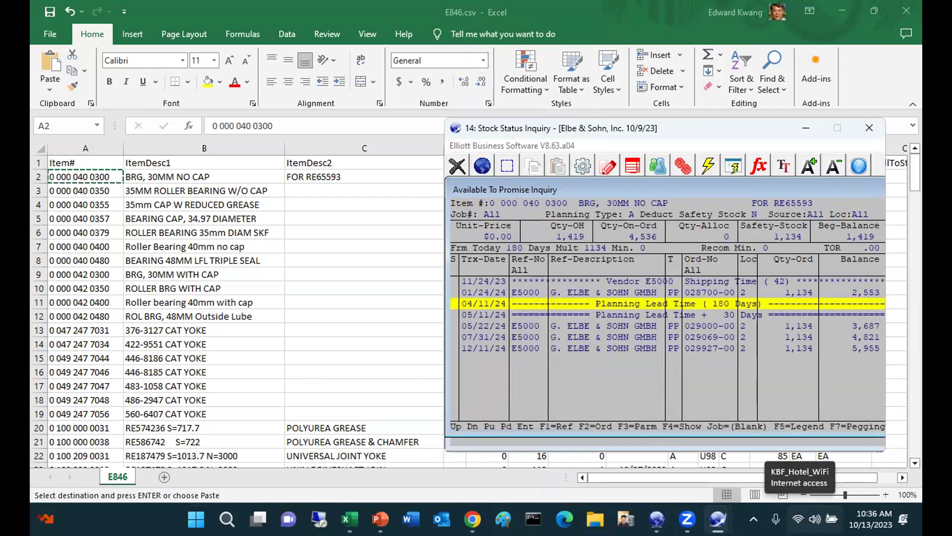
key("Up")
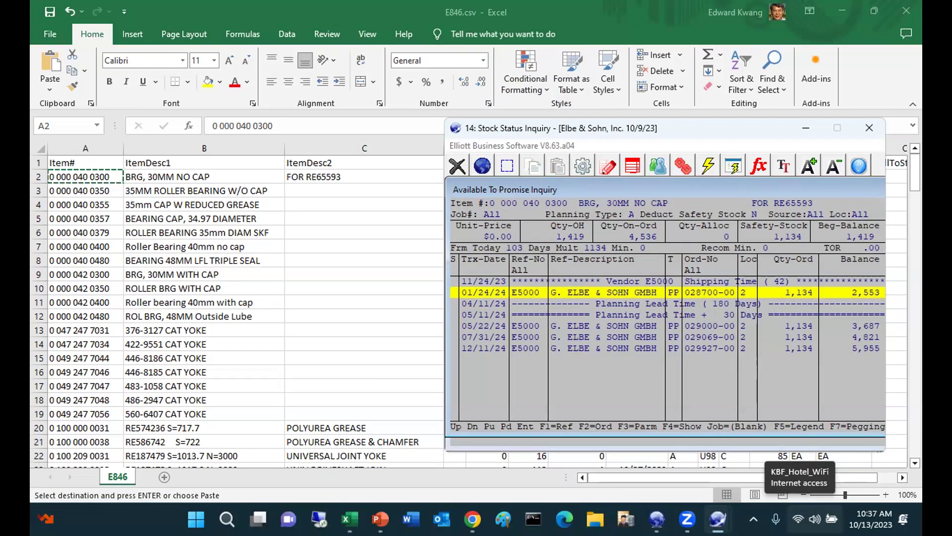
Step: Minimize the inquiry window and check the first item's DateQtyAvail and QtyOnOrder cells against the ATP order line
left_click(804, 128)
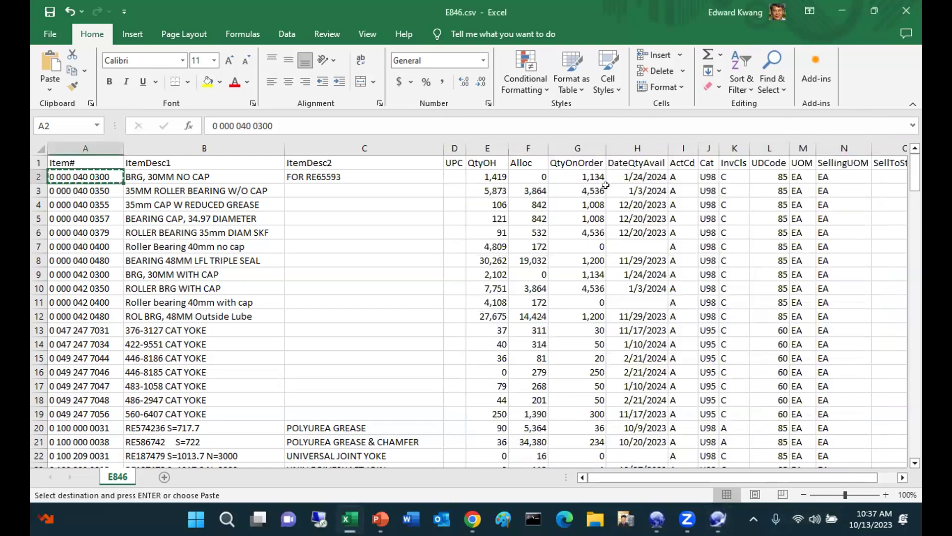
left_click(631, 175)
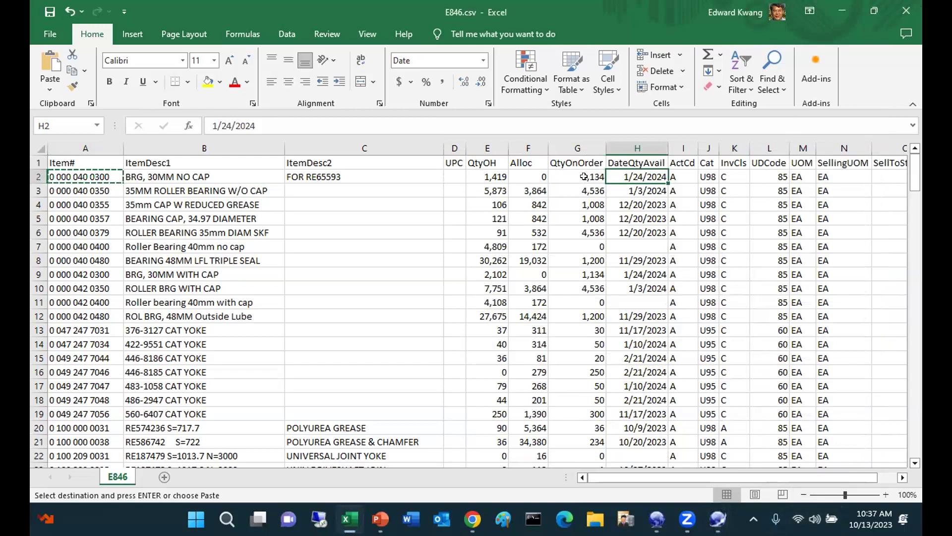
left_click(584, 176)
Step: Switch to the Inventory Report Writer.pptx presentation in PowerPoint and start the slide show from the EDI 846 Inventory Advice demo slide
mouse_move(657, 519)
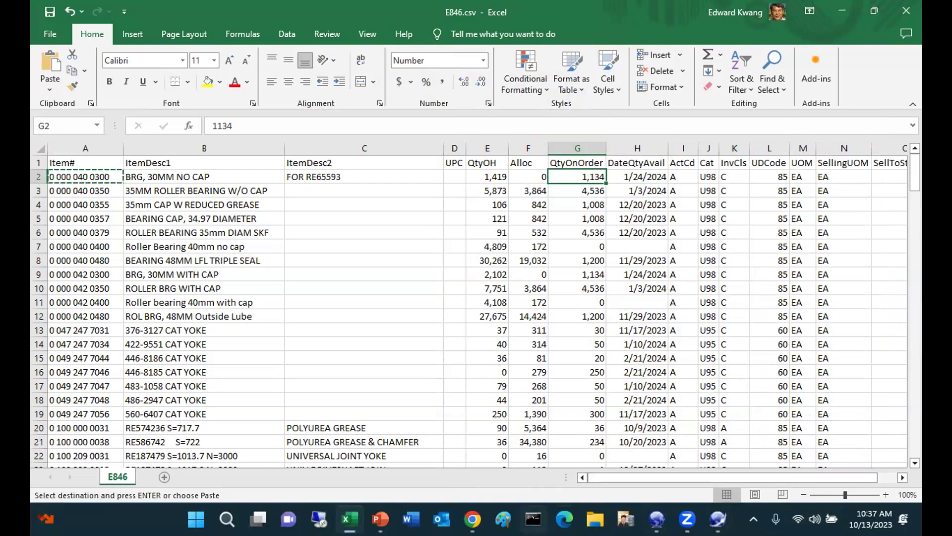
mouse_move(472, 518)
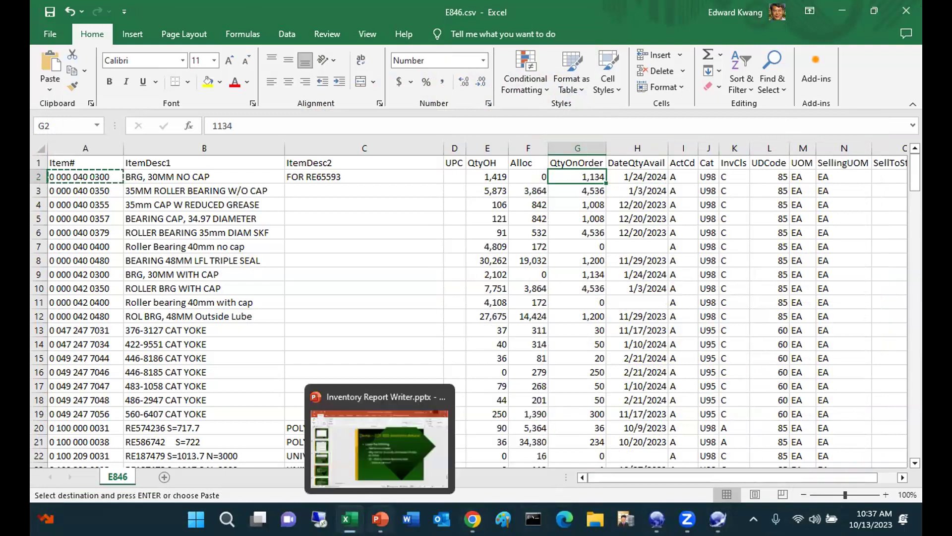
left_click(377, 505)
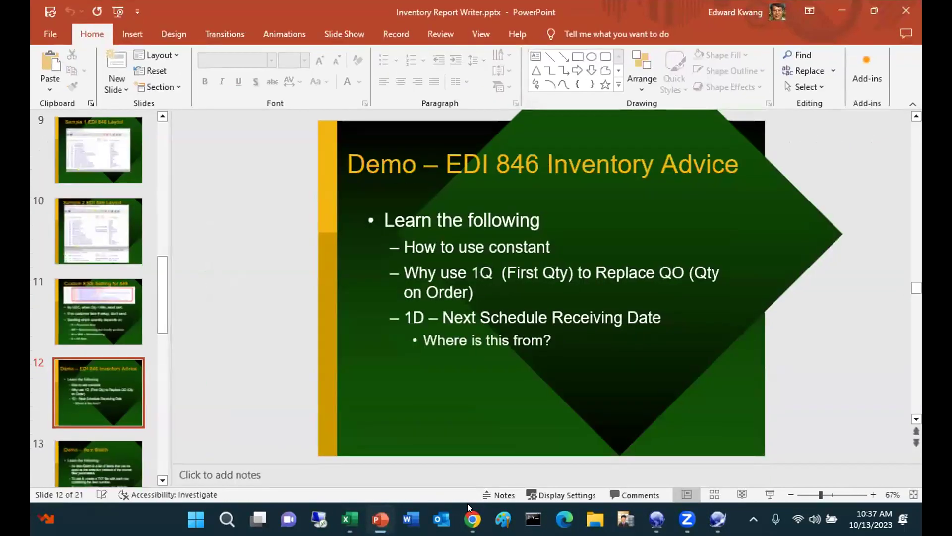
left_click(769, 495)
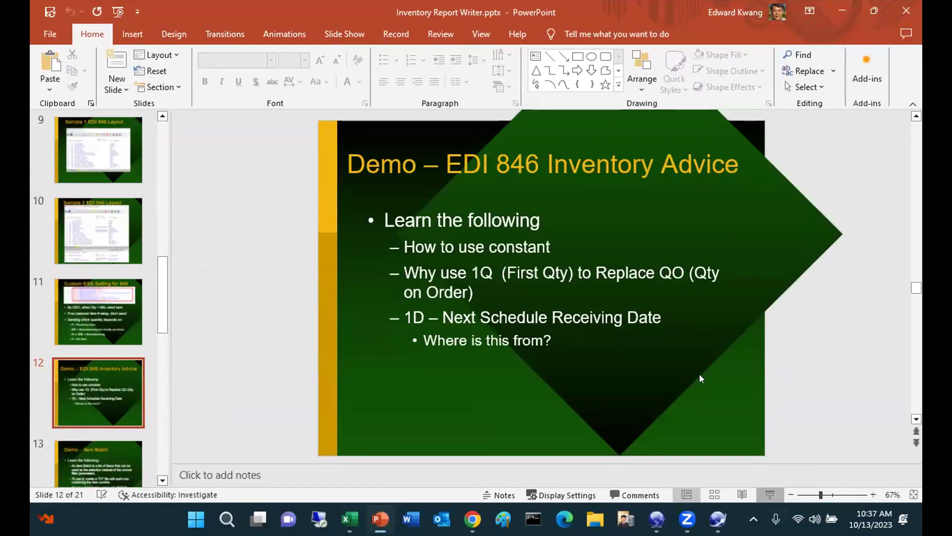
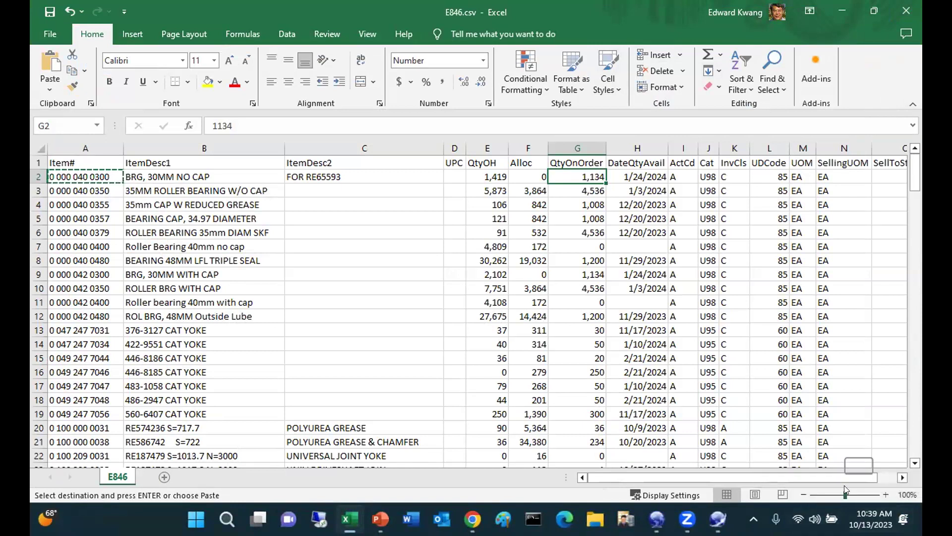
Step: Cancel the pending copy, close E846.csv without saving the changes, and minimize the browser window
key("Escape")
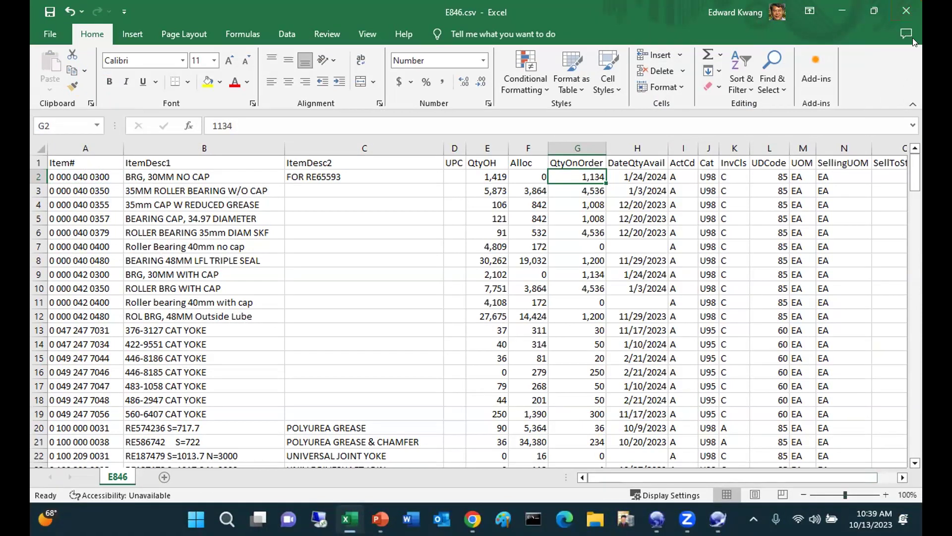
left_click(906, 11)
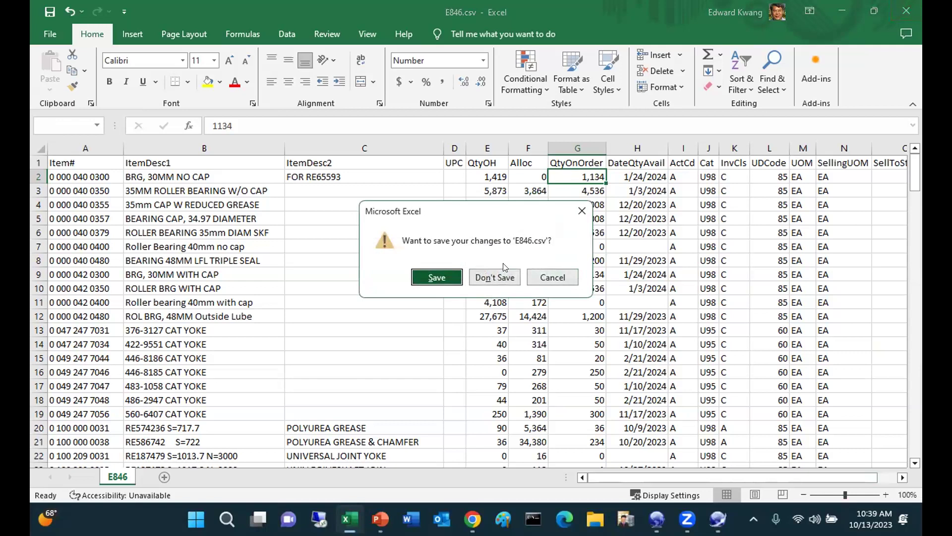
left_click(496, 277)
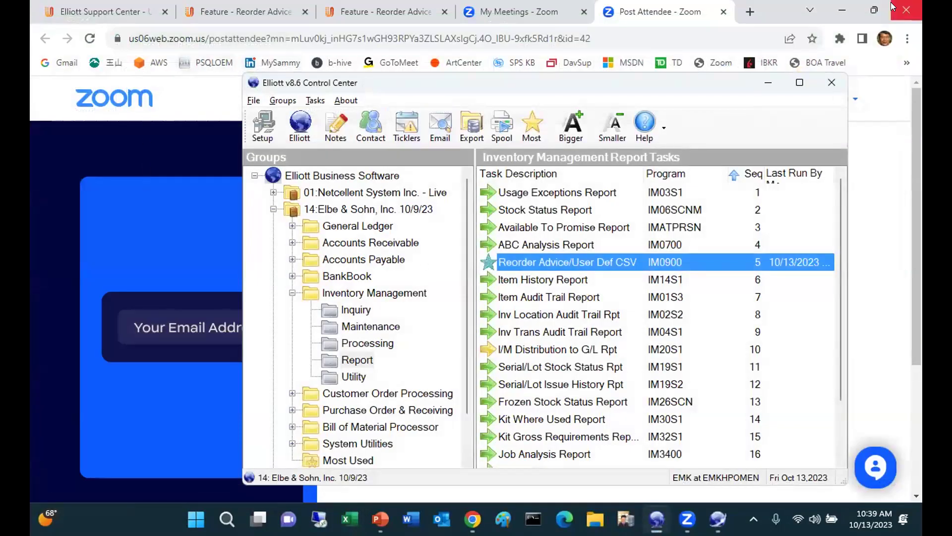
left_click(842, 10)
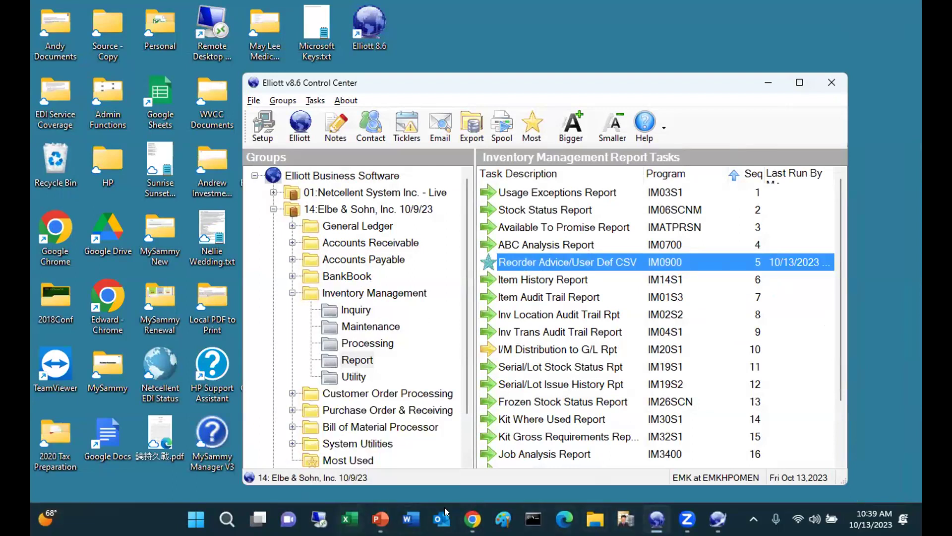
Step: Open File Explorer and go to the Elliott8 folder on the M: drive
left_click(596, 519)
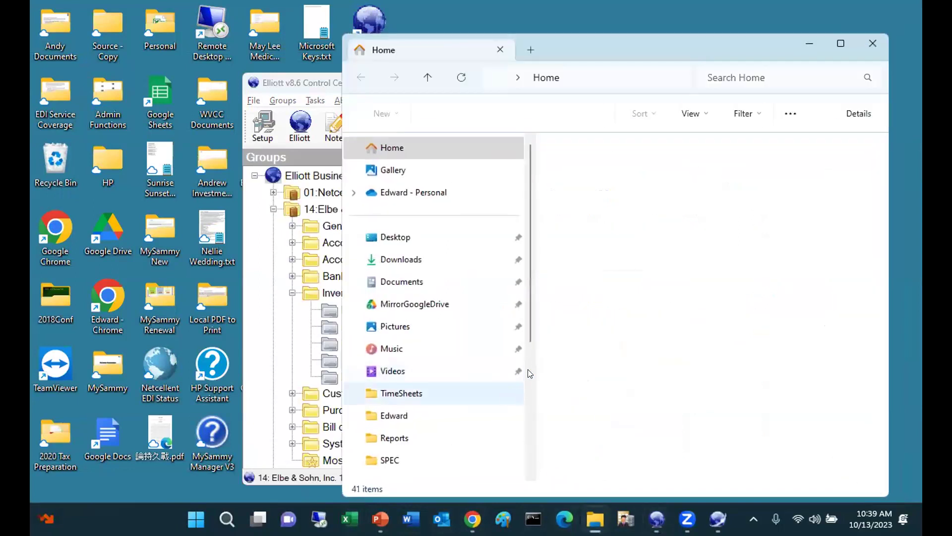
scroll(530, 345, "down", 3)
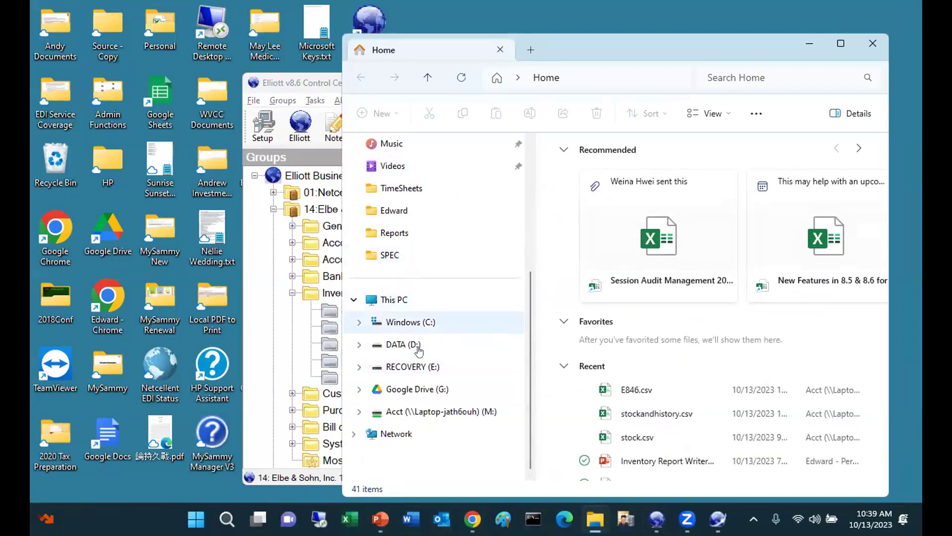
left_click(435, 412)
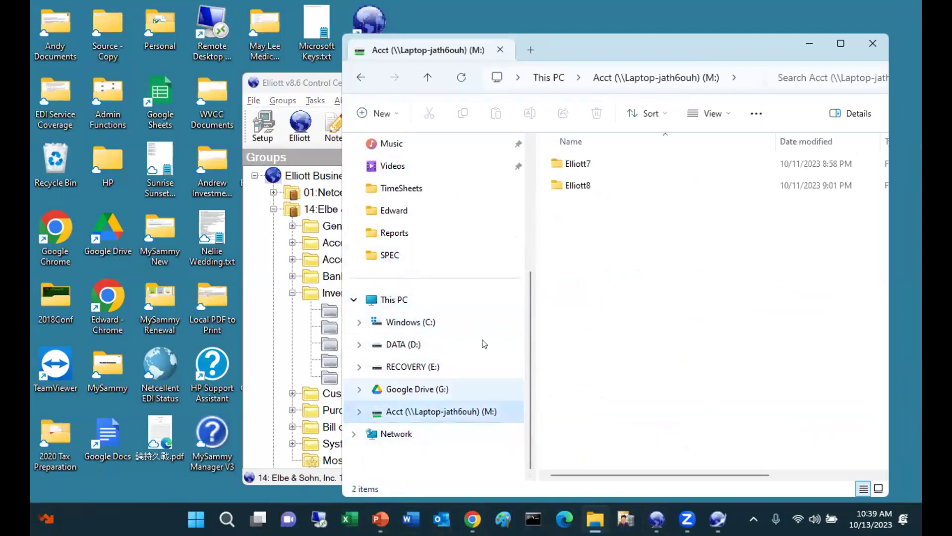
left_click(577, 185)
left_click(576, 185)
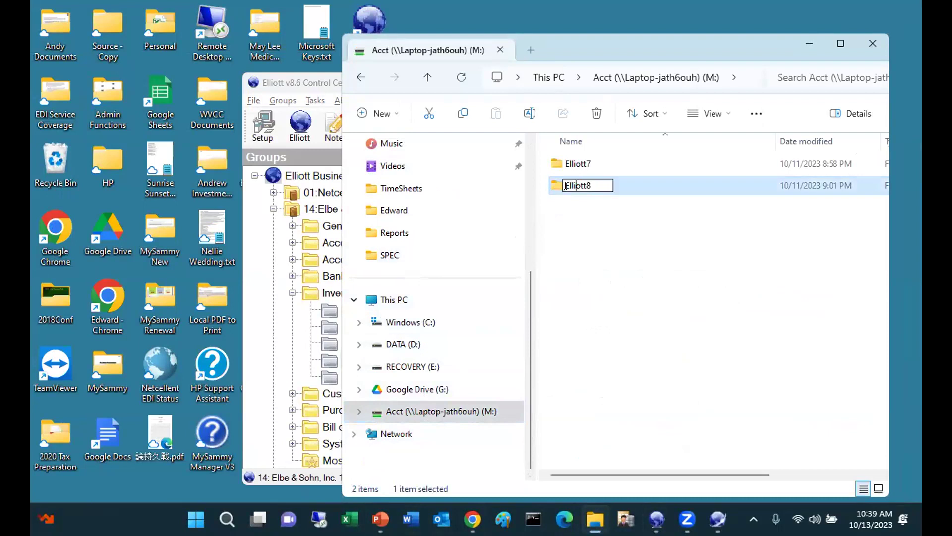
left_click(553, 189)
double_click(554, 189)
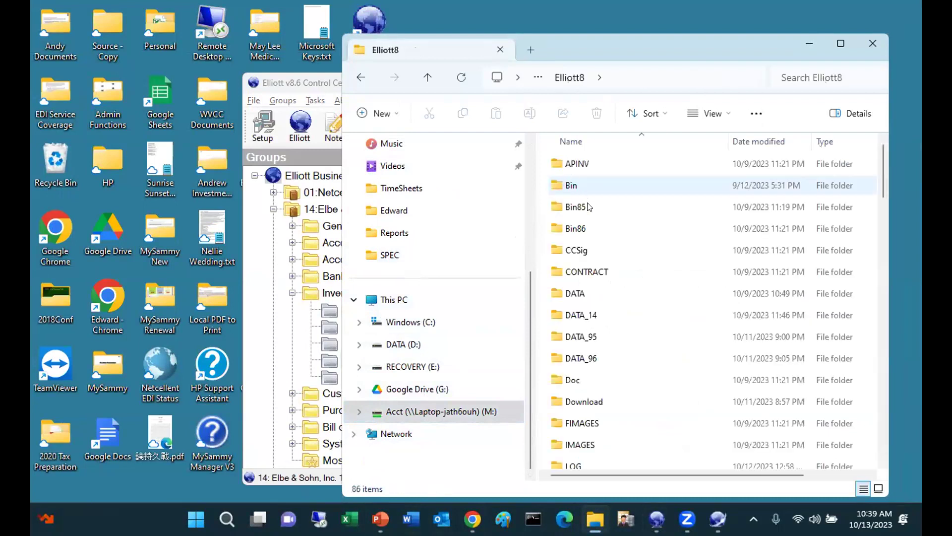
Step: Go to the Reports folder inside Elliott8 and open E846.csv in Excel
left_click(591, 164)
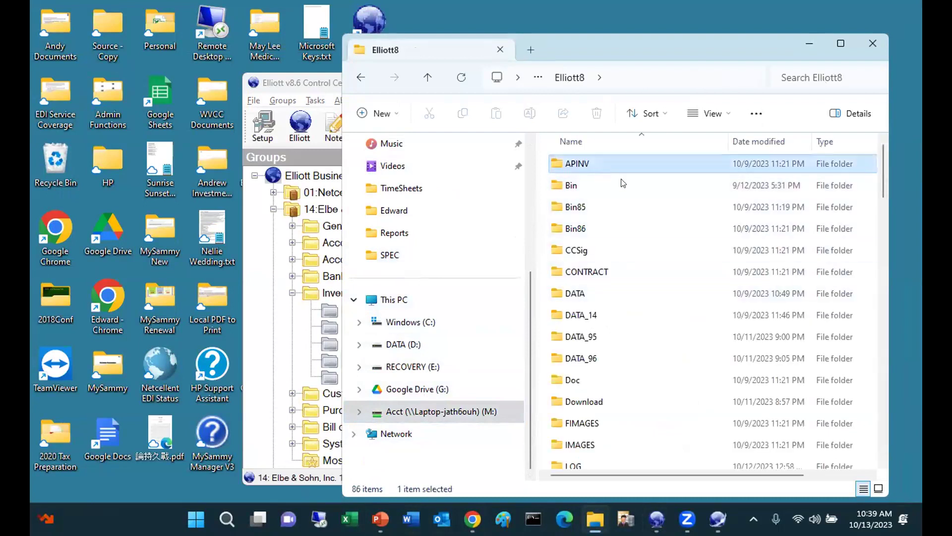
key("r")
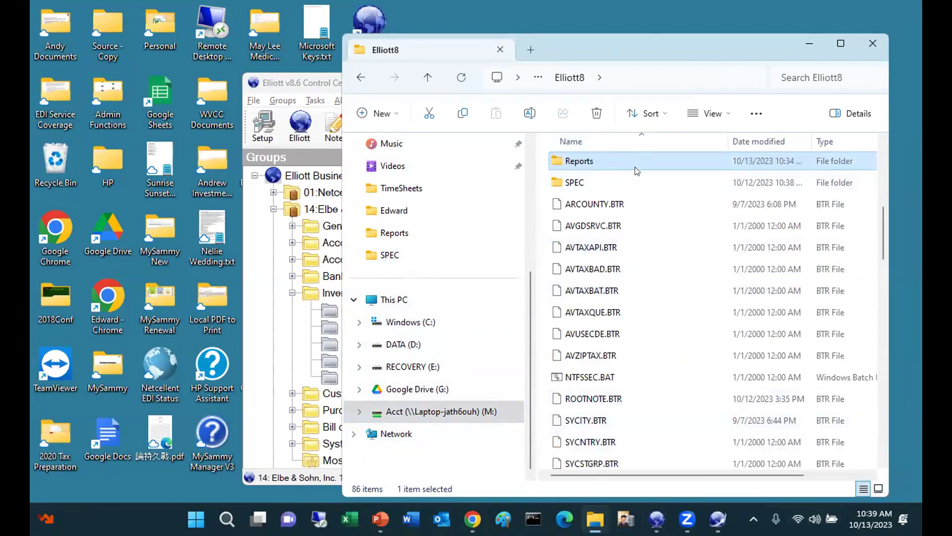
double_click(639, 160)
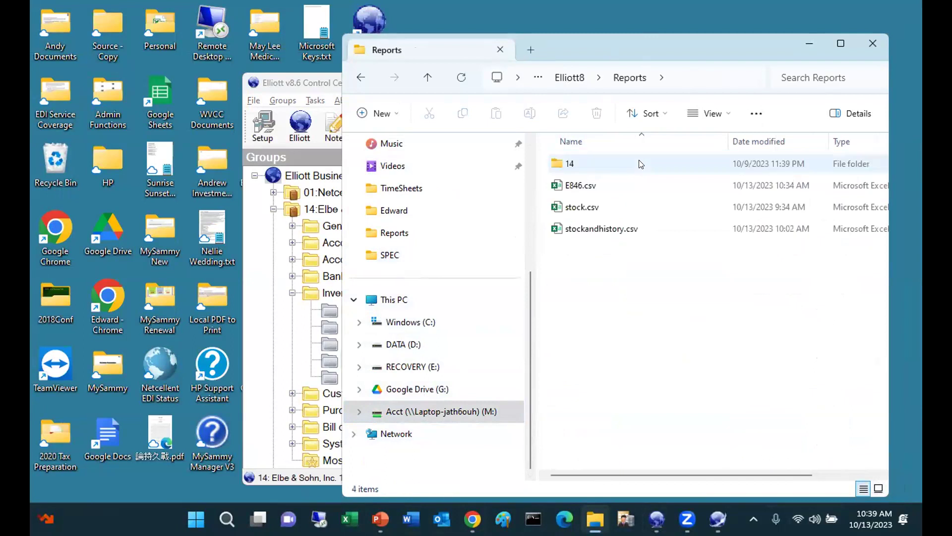
left_click(600, 186)
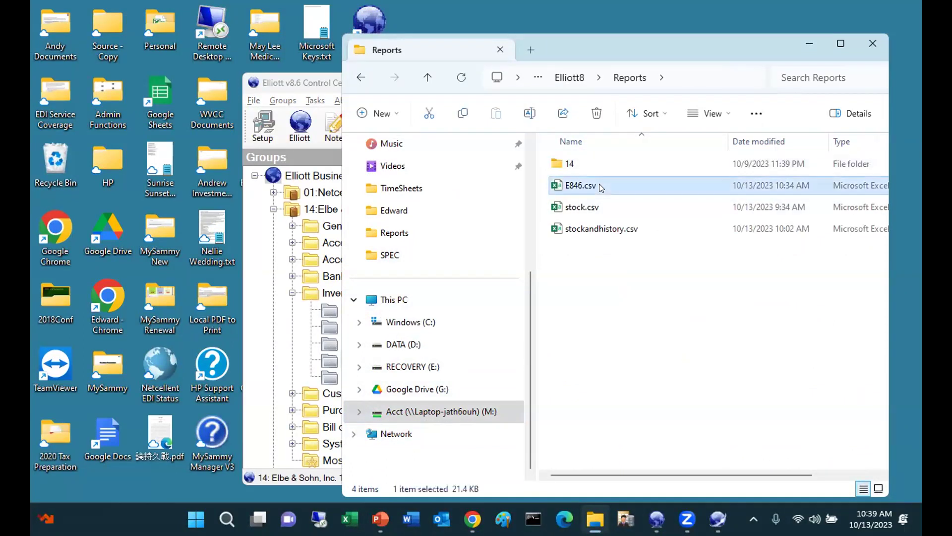
double_click(601, 184)
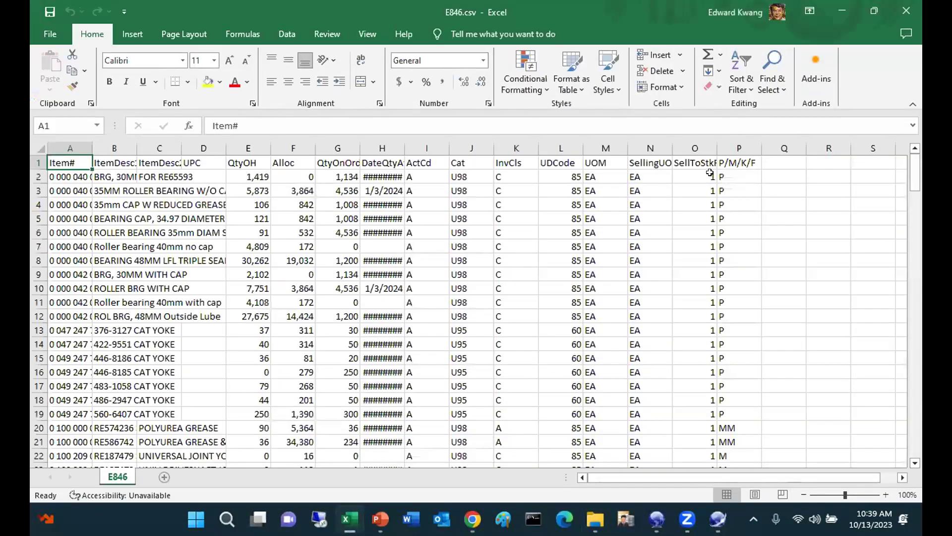
left_click(60, 138)
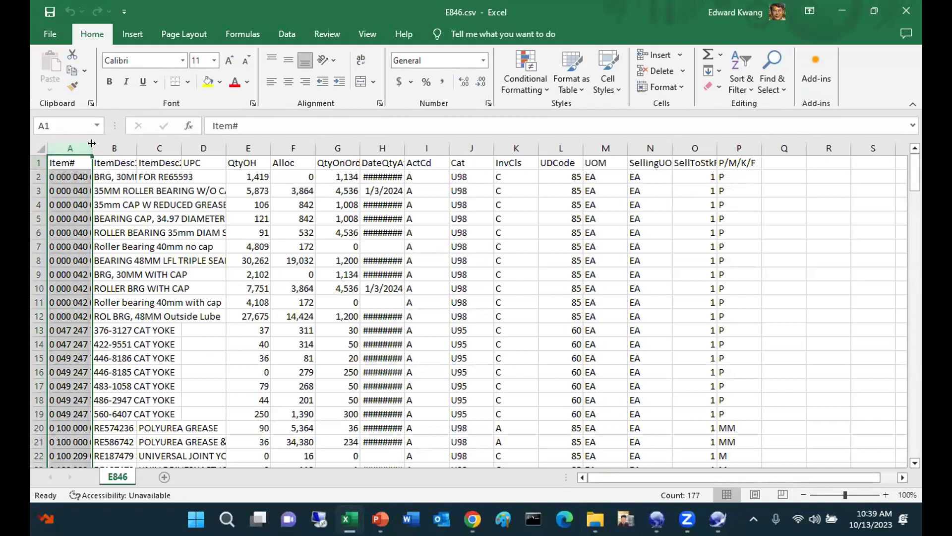
double_click(92, 143)
key("Down")
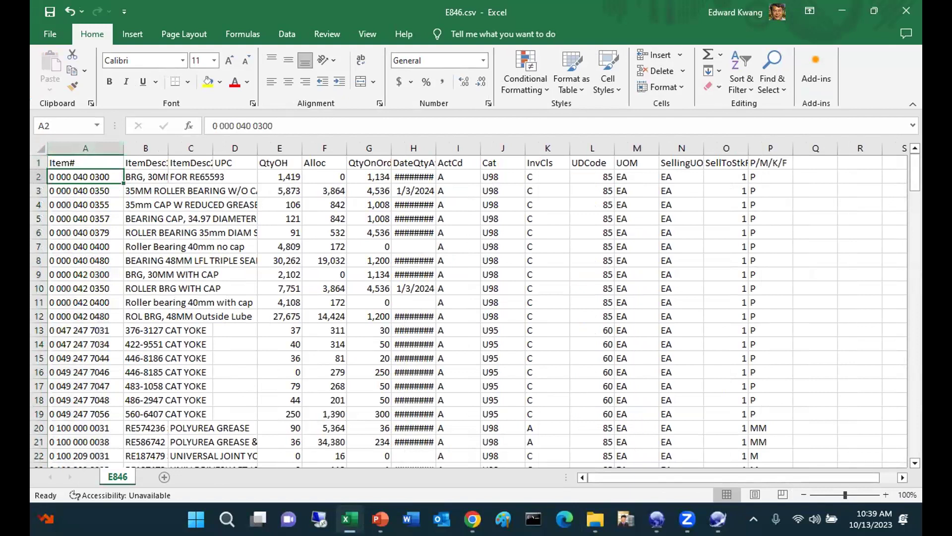
mouse_move(349, 519)
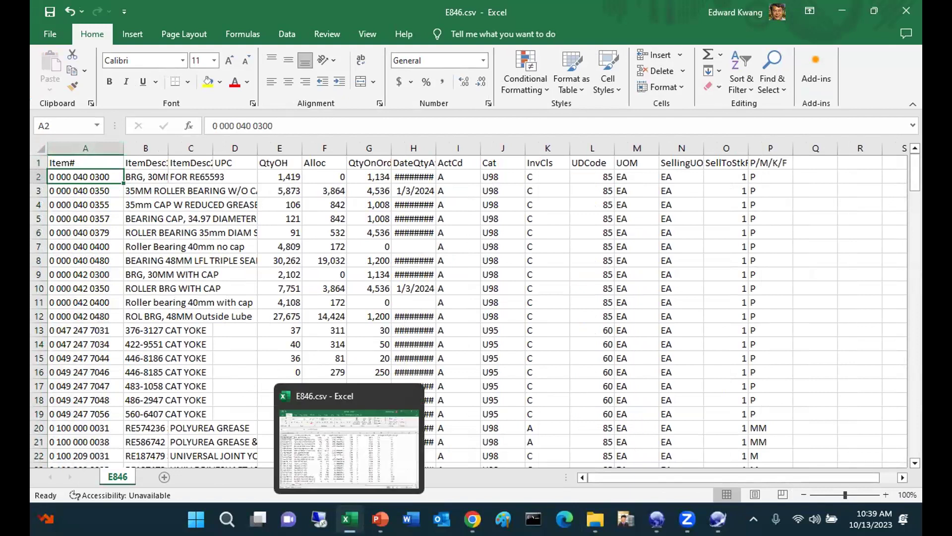
key("shift+Down")
key("shift+Down")
key("shift+Down")
key("shift+Down")
key("shift+Down")
key("shift+Down")
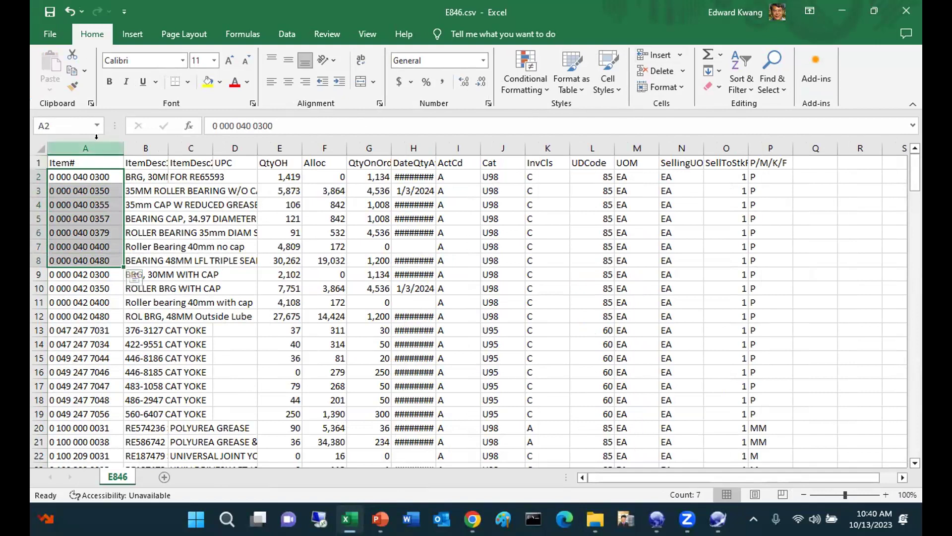
right_click(85, 207)
left_click(110, 212)
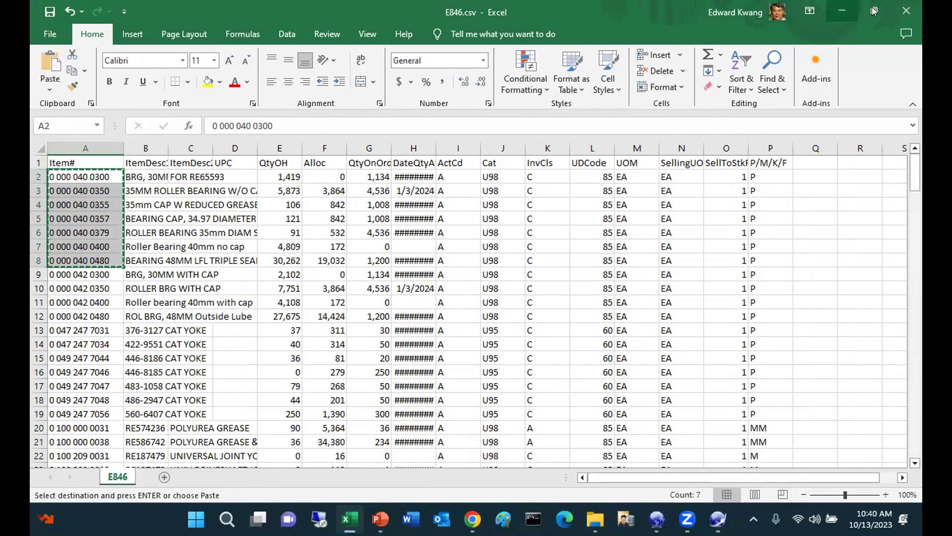
Step: Minimize the workbook and create a text document named 040.txt in the Reports folder
left_click(846, 19)
right_click(617, 338)
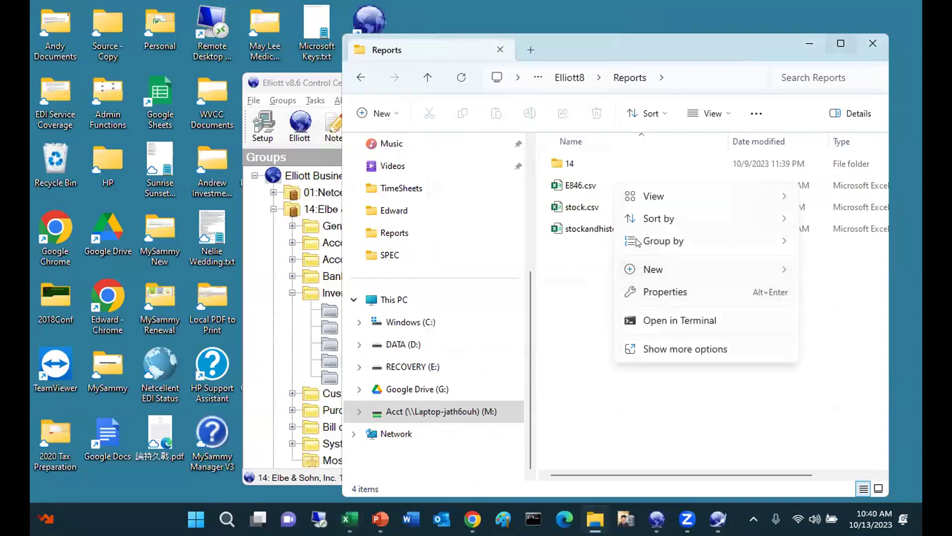
left_click(585, 286)
left_click(389, 113)
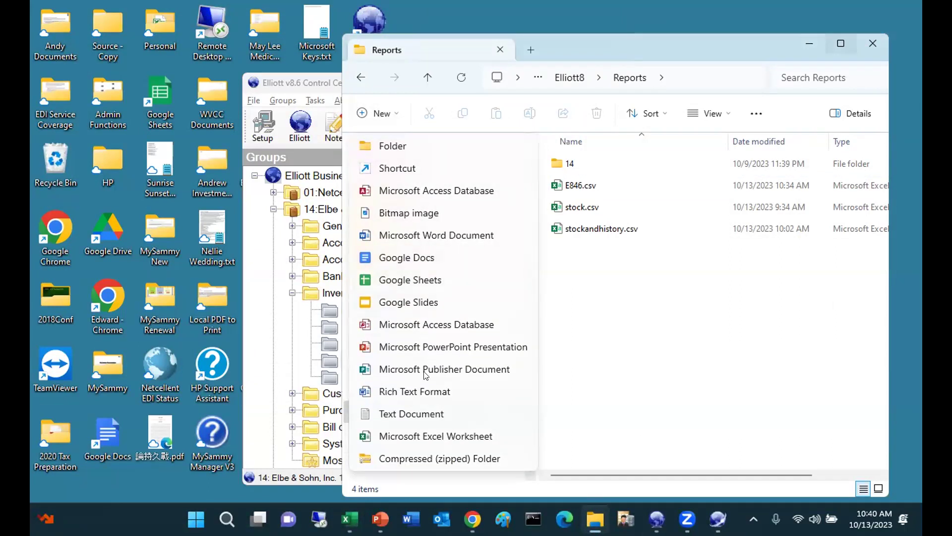
left_click(424, 415)
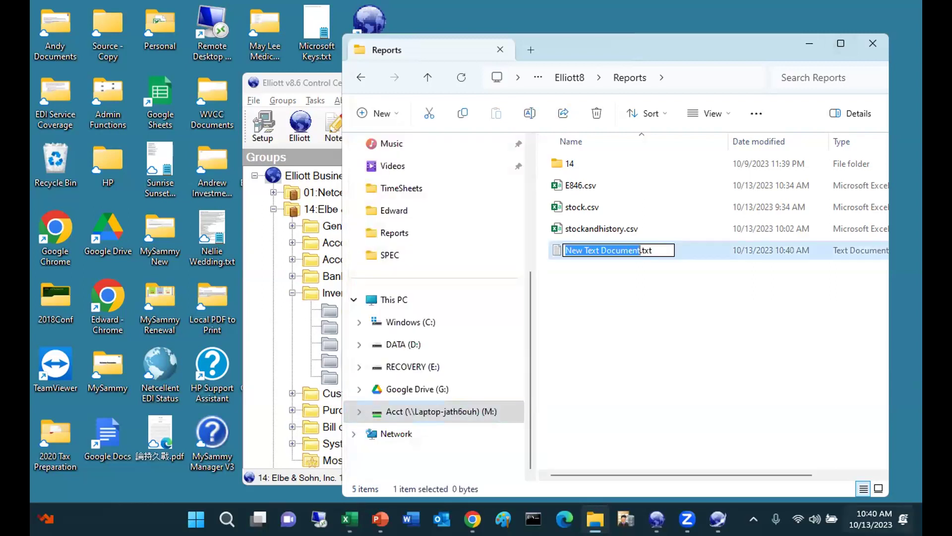
type("040")
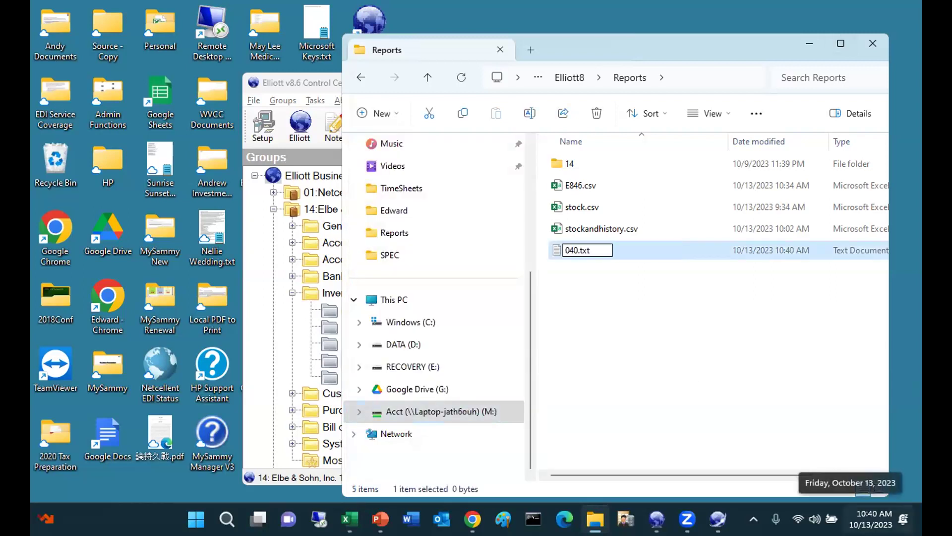
key("Return")
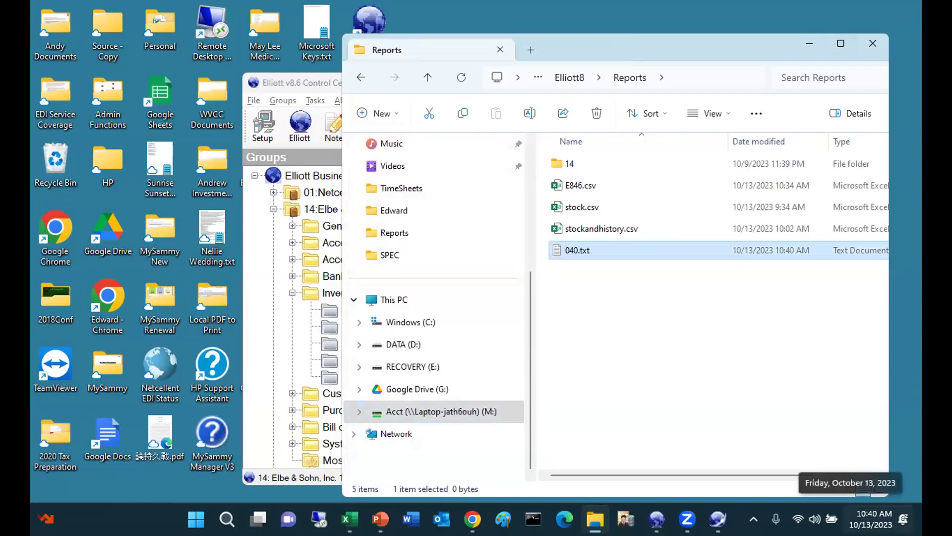
Step: Open 040.txt in Notepad, paste the copied item numbers into it, save the file and close Notepad
double_click(611, 252)
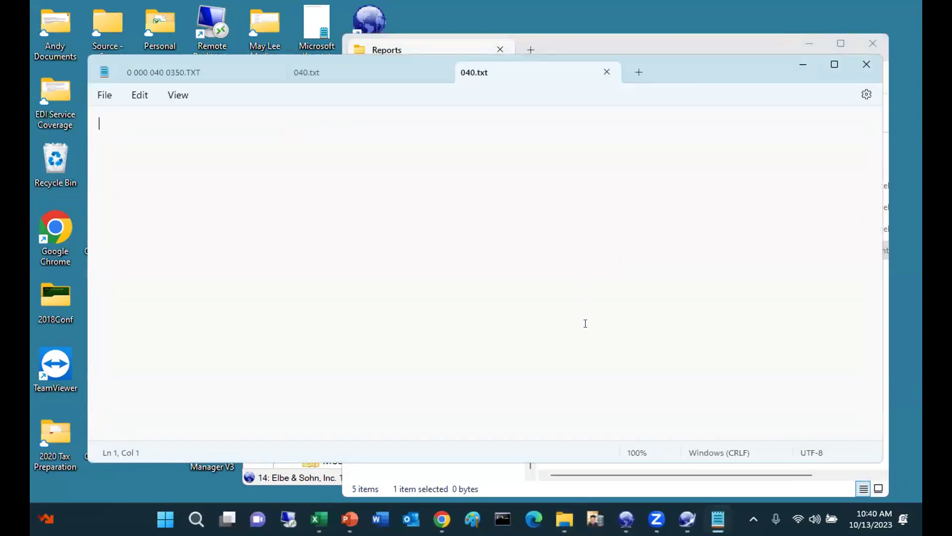
key("ctrl+v")
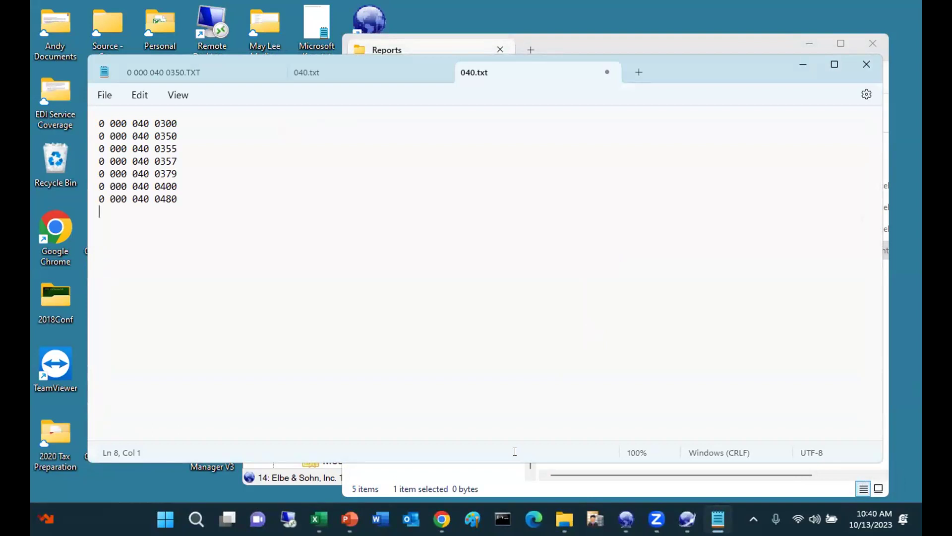
left_click(103, 95)
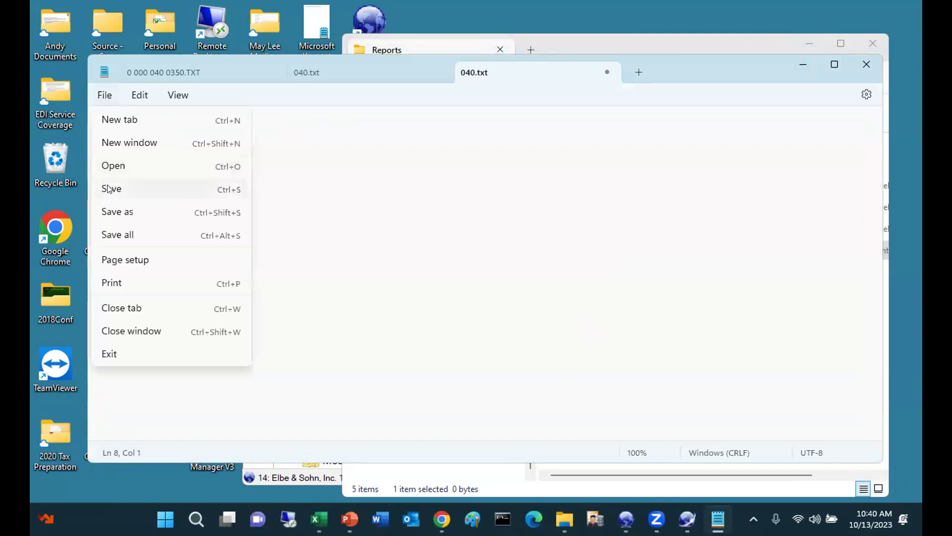
left_click(107, 187)
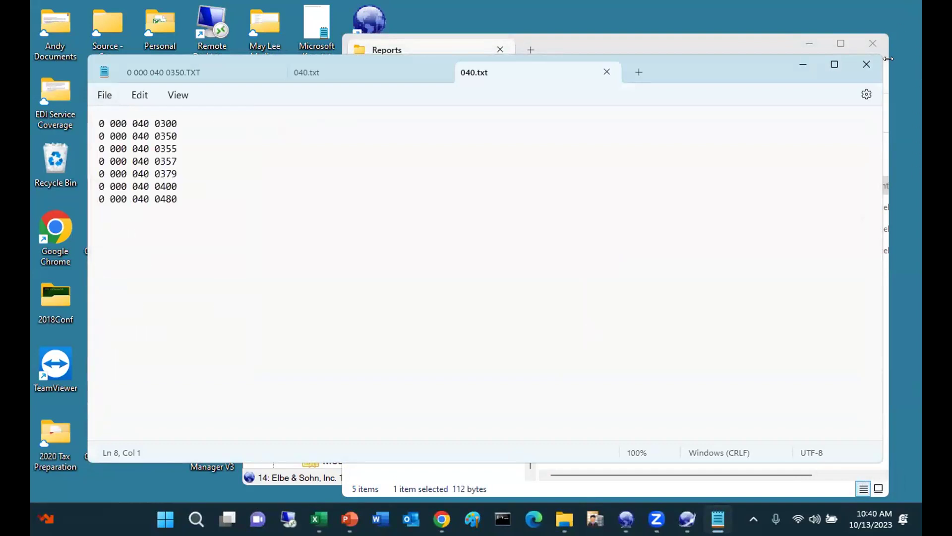
left_click(867, 64)
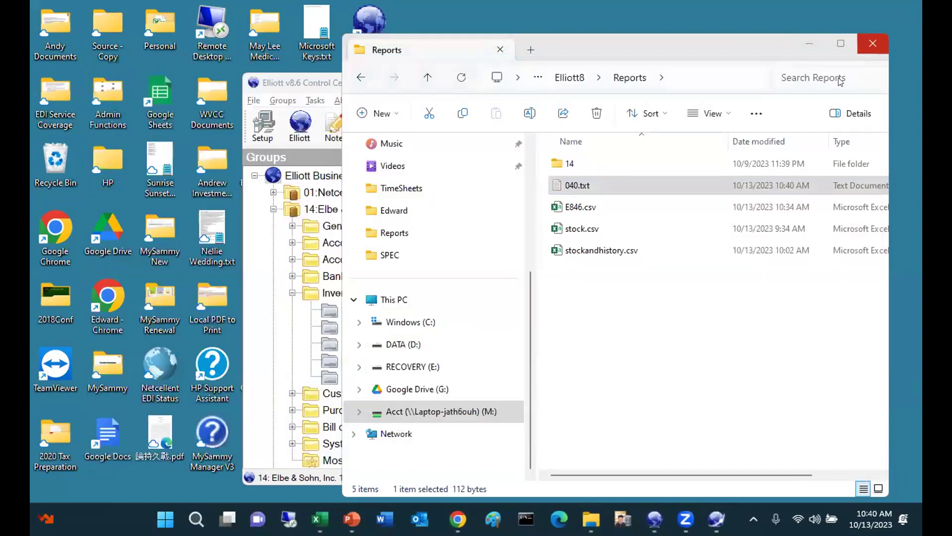
Step: Minimize File Explorer, launch Reorder Advice/User Def CSV in Elliott and open maintenance for user defined CSV batches
left_click(806, 41)
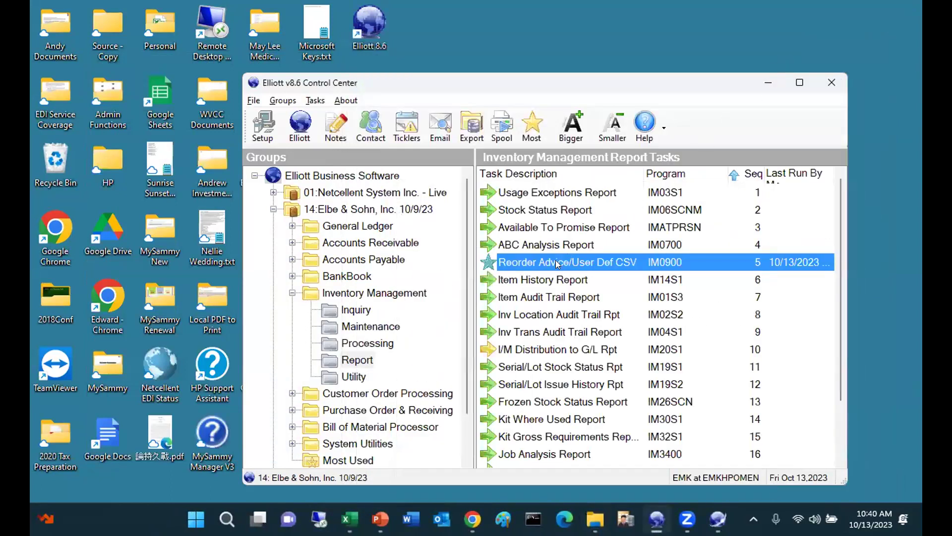
double_click(558, 262)
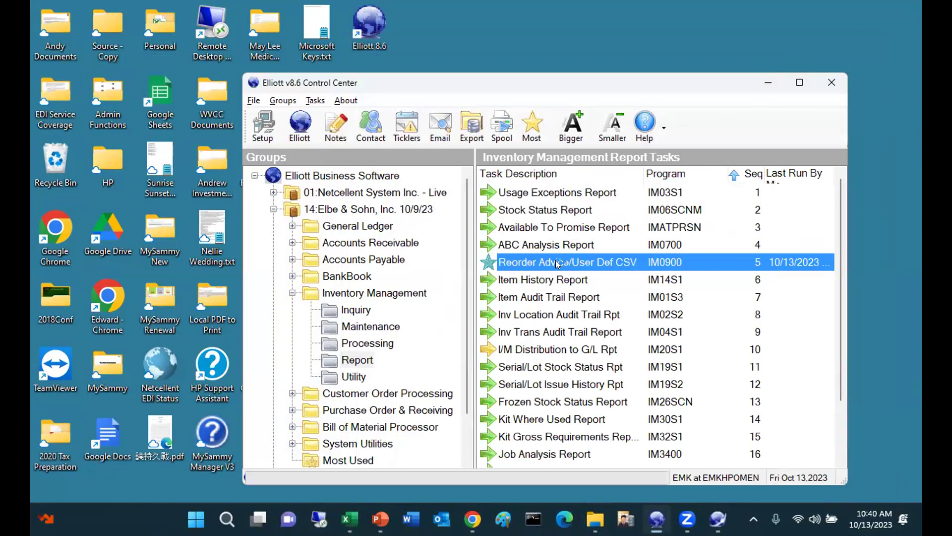
left_click(258, 101)
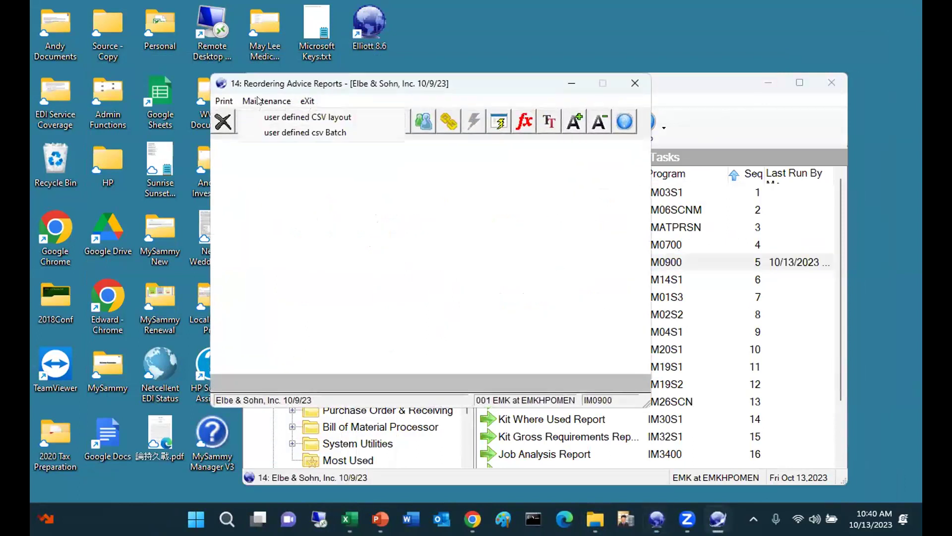
left_click(305, 133)
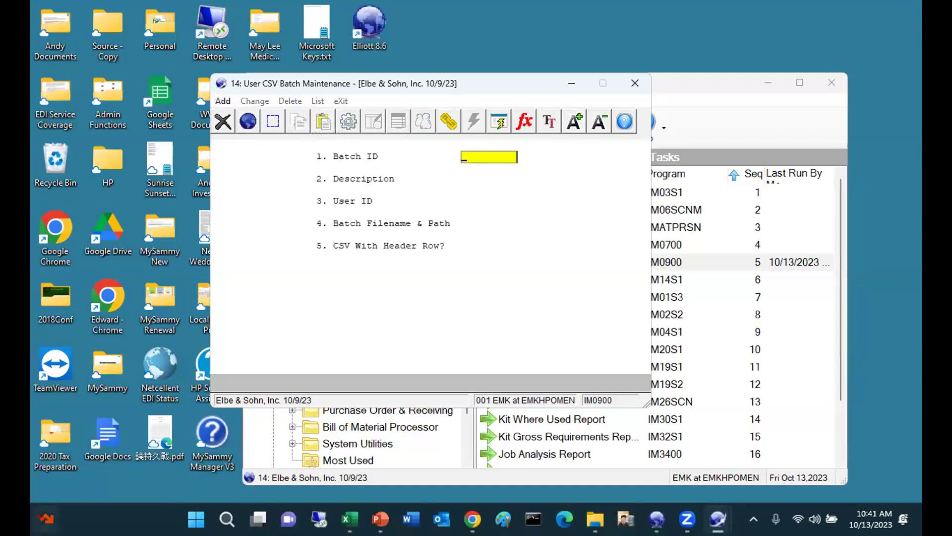
Step: Try to add a user defined CSV batch with the Batch ID 040
type("040")
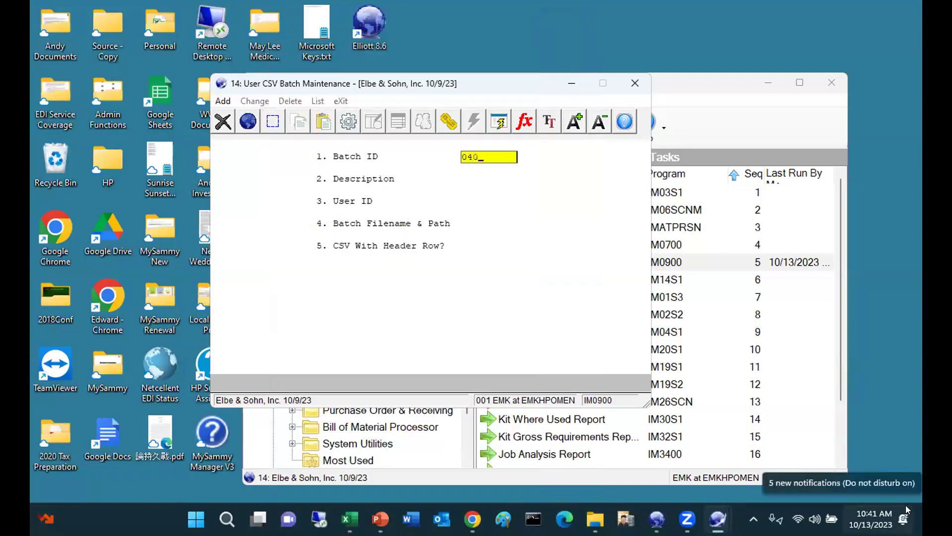
key("Return")
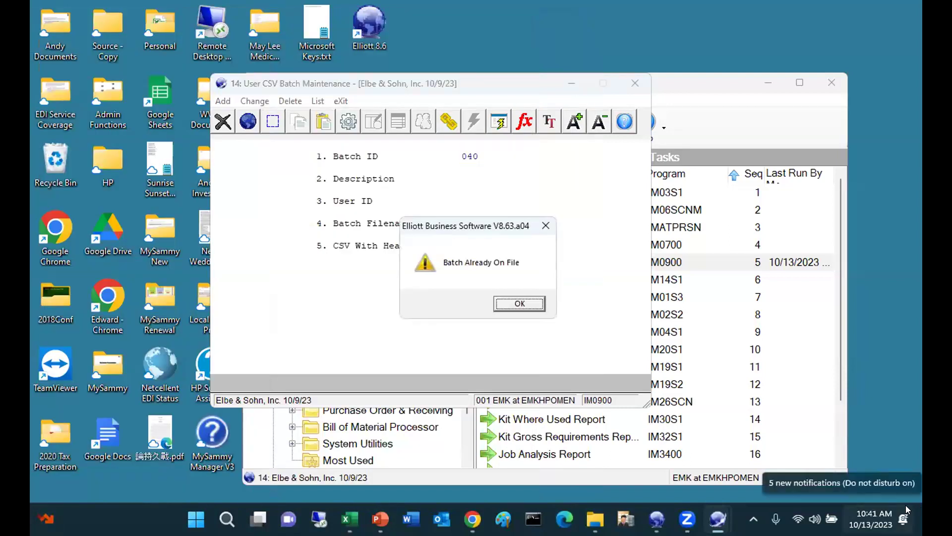
key("Return")
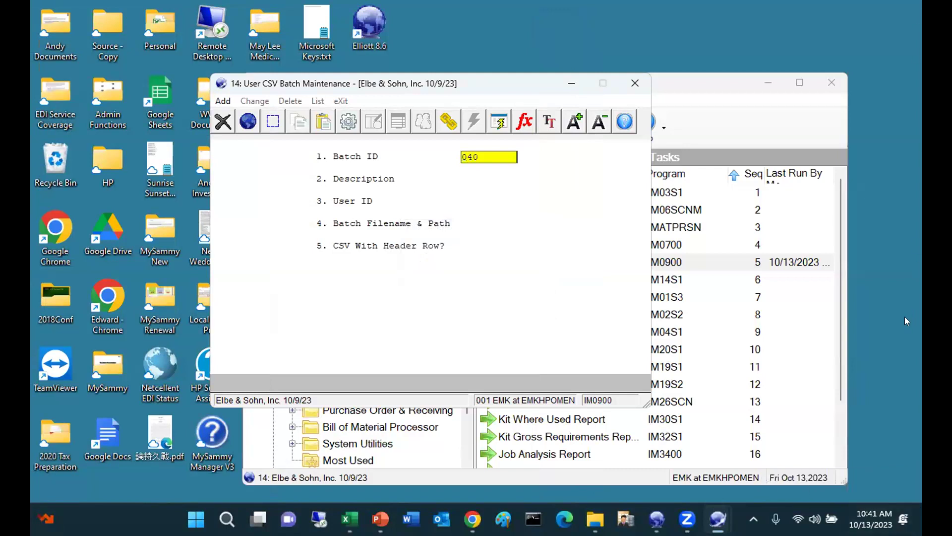
key("Return")
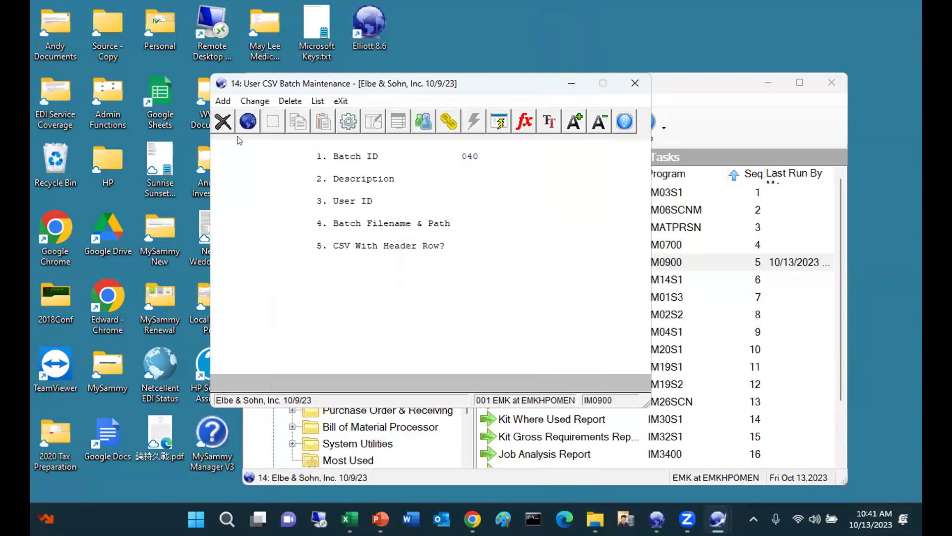
Step: Bring up the existing batch 040 in change mode to review its settings, and leave batch maintenance
left_click(255, 101)
type("040")
key("Return")
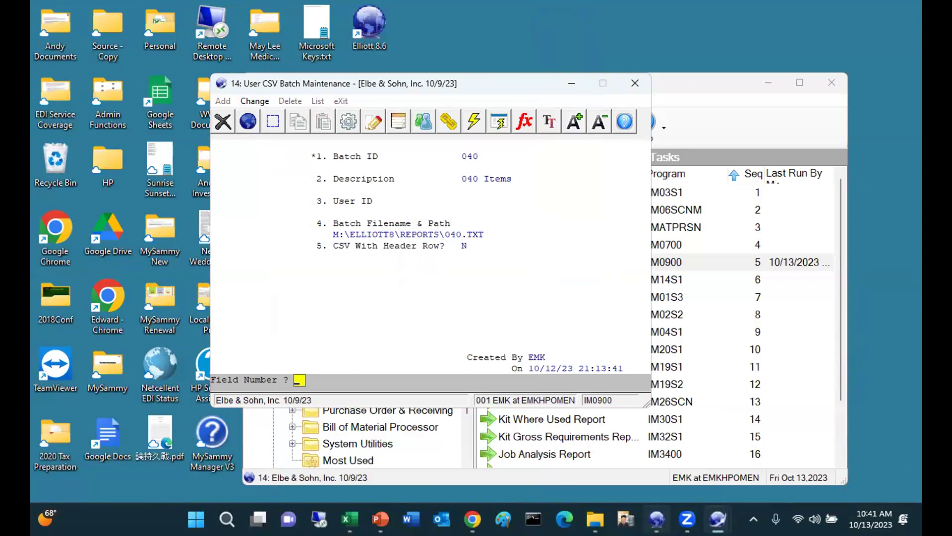
key("Return")
key("Escape")
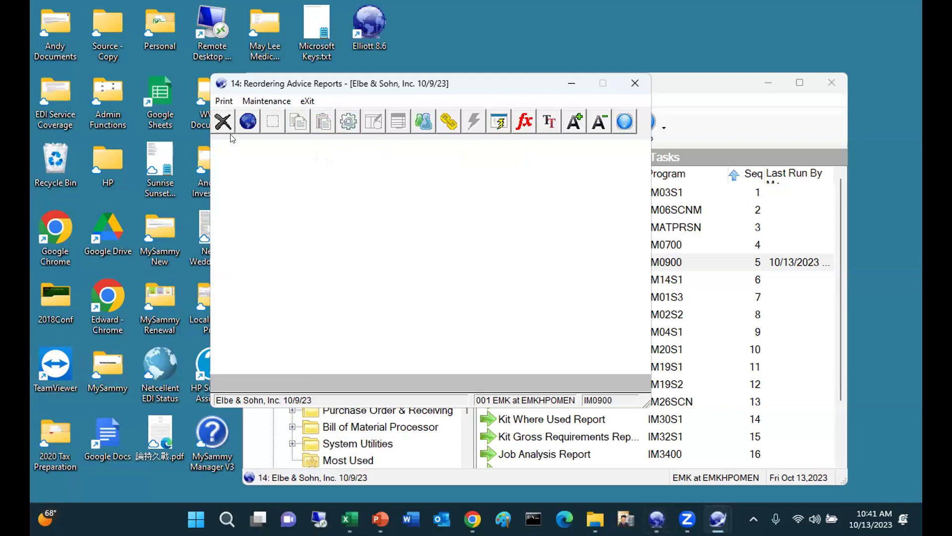
Step: Start a custom CSV export report with specification 3 and select user defined CSV batch 040 instead of an item range
left_click(223, 101)
left_click(255, 179)
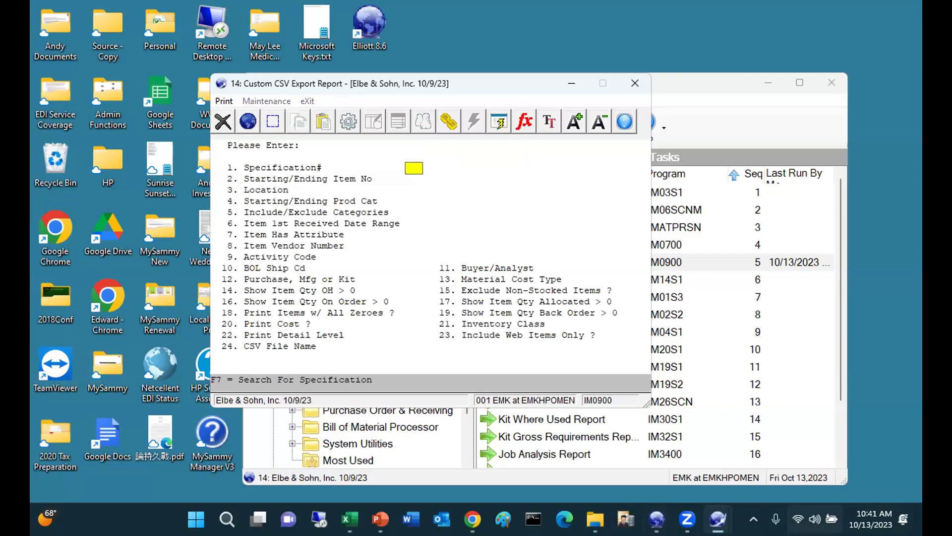
type("3")
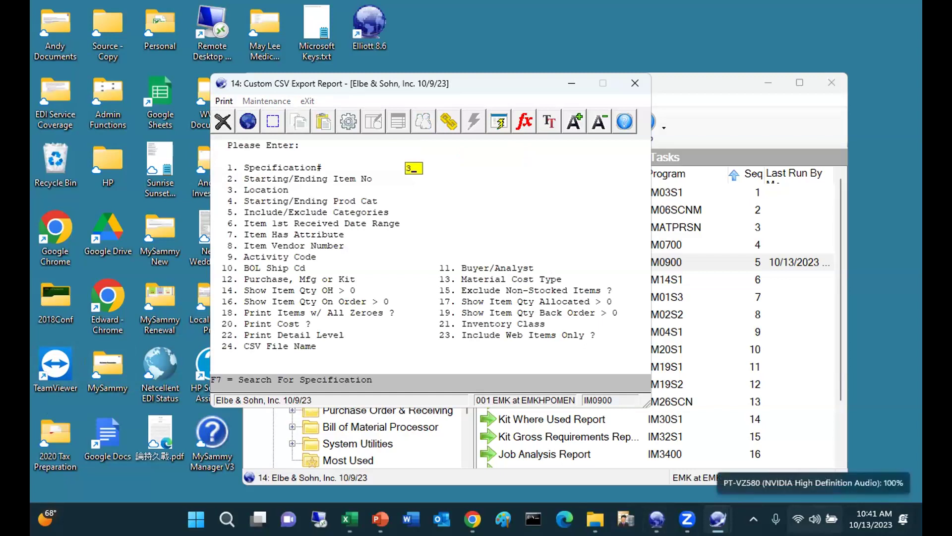
key("Return")
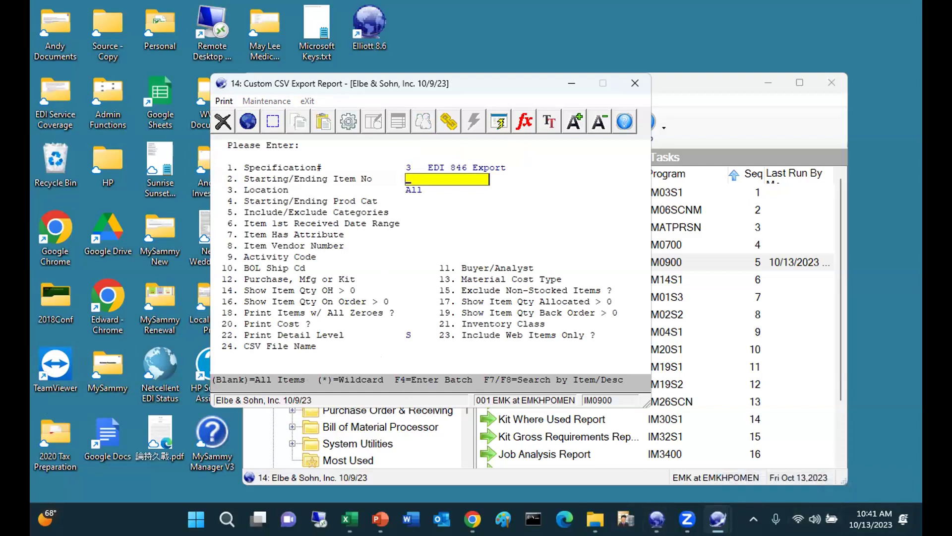
key("F4")
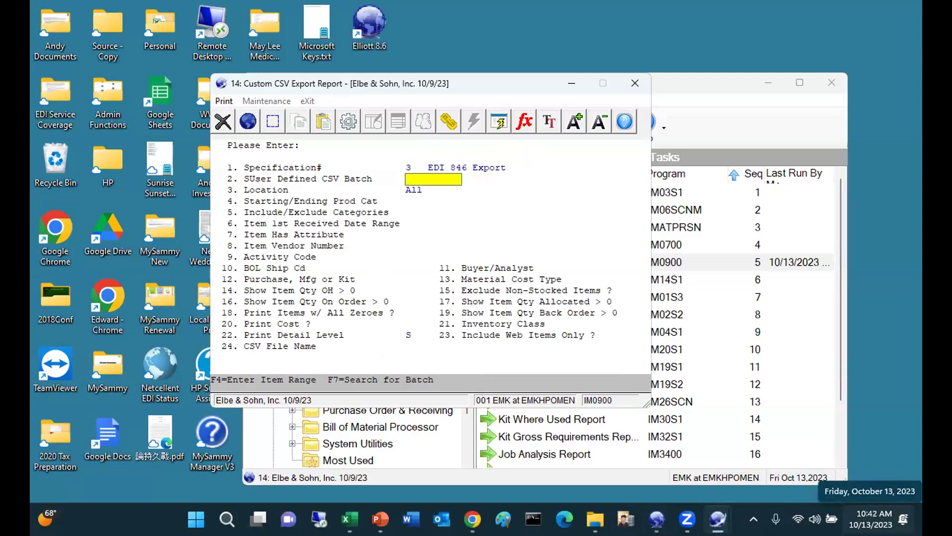
type("040")
key("Return")
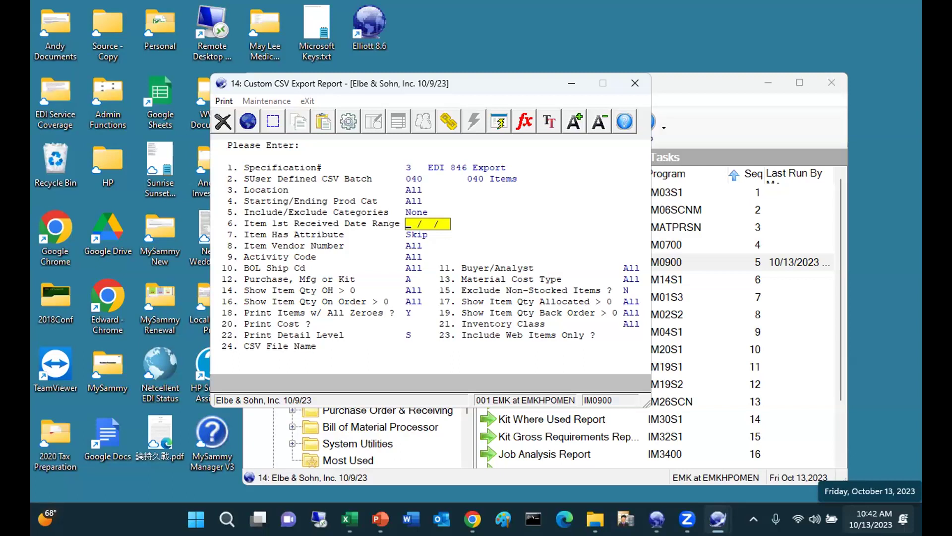
Step: Accept the default filters and M:\elliott8\reports\E846.csv as the output file, and try to run the export with the Elliott Report Viewer
key("Return")
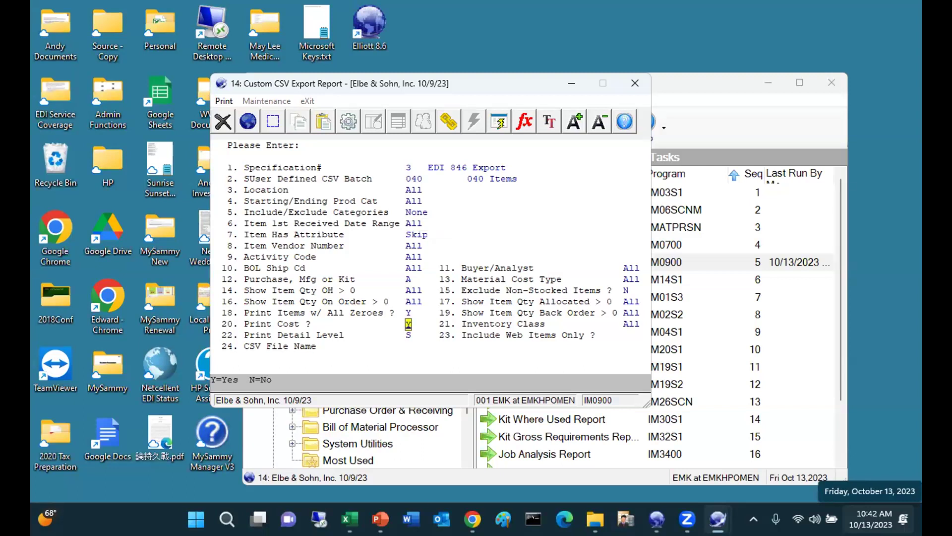
key("Return")
key("Return")
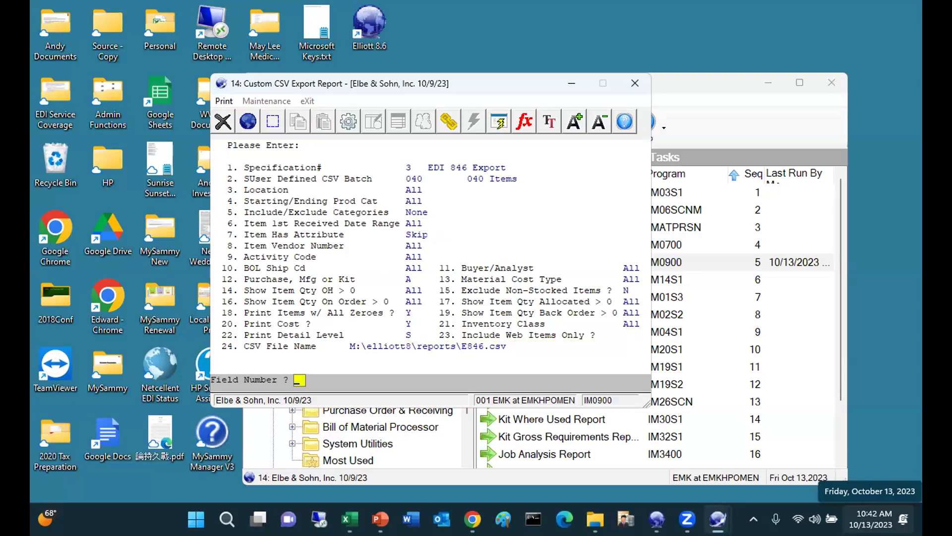
key("Return")
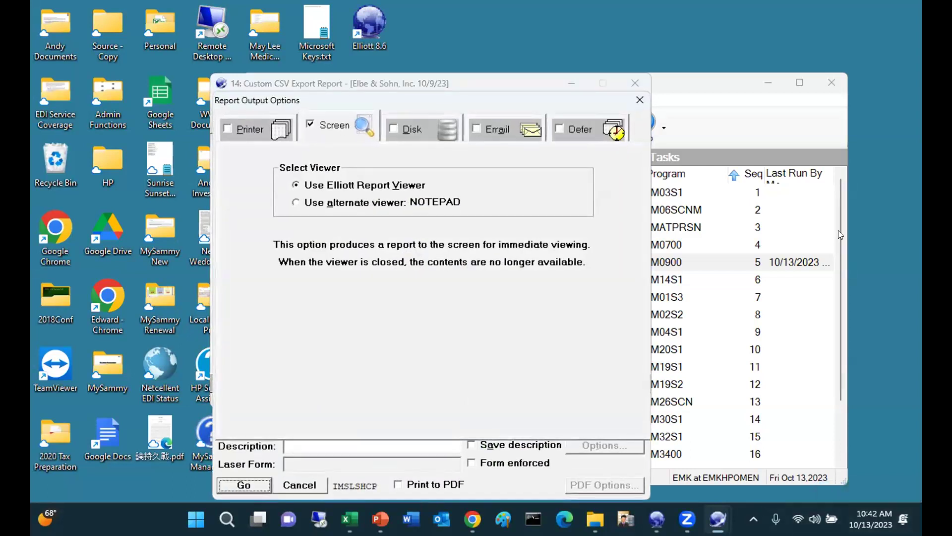
left_click(260, 485)
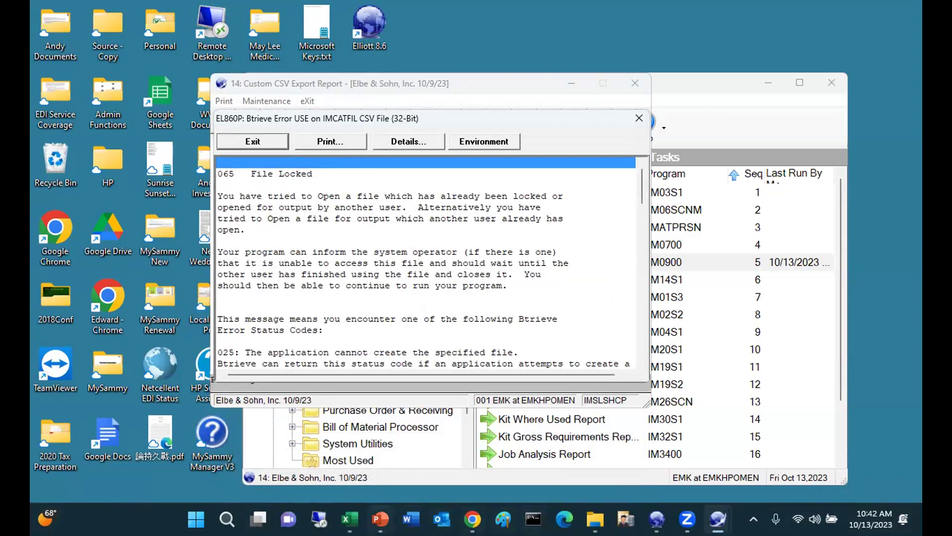
Step: Close E846.csv in Excel without saving, and exit the file lock error in Elliott without launching the CSV file
left_click(350, 519)
double_click(697, 99)
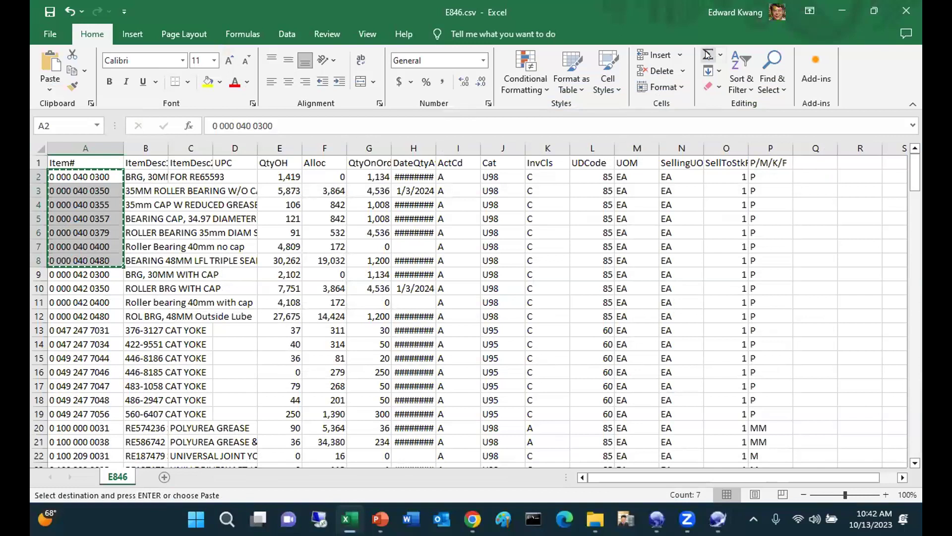
left_click(917, 10)
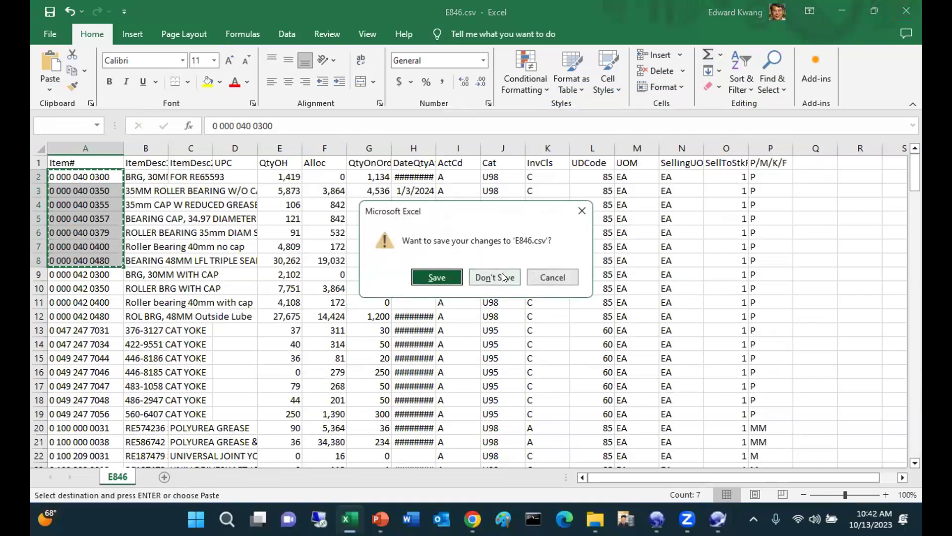
left_click(494, 278)
left_click(271, 143)
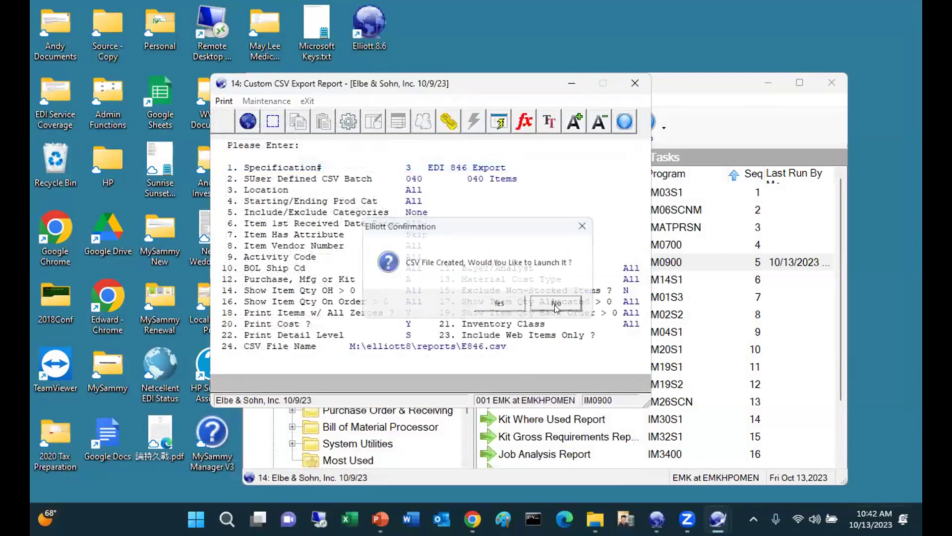
left_click(556, 304)
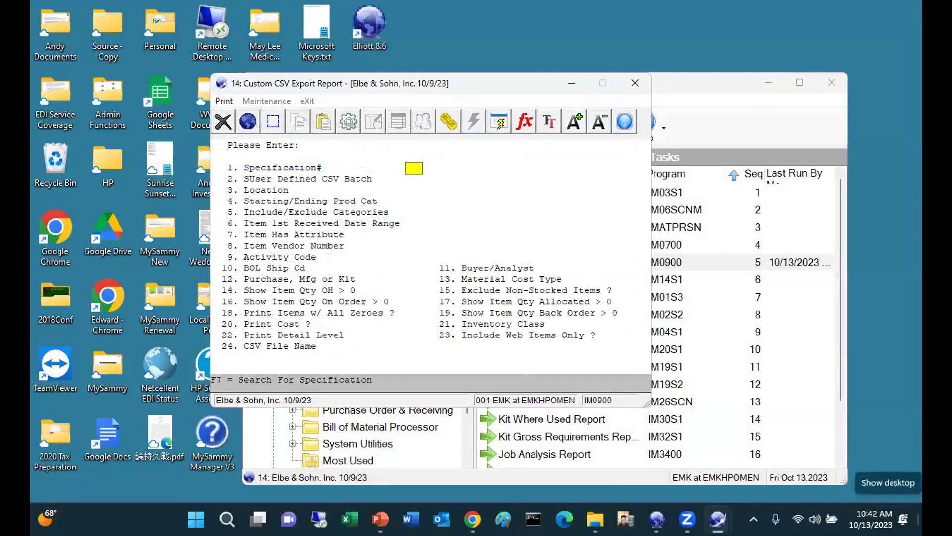
Step: Fill in the custom CSV export again with specification 3, batch 040, default filters and M:\elliott8\reports\E846.csv as the output file
type("3")
key("Return")
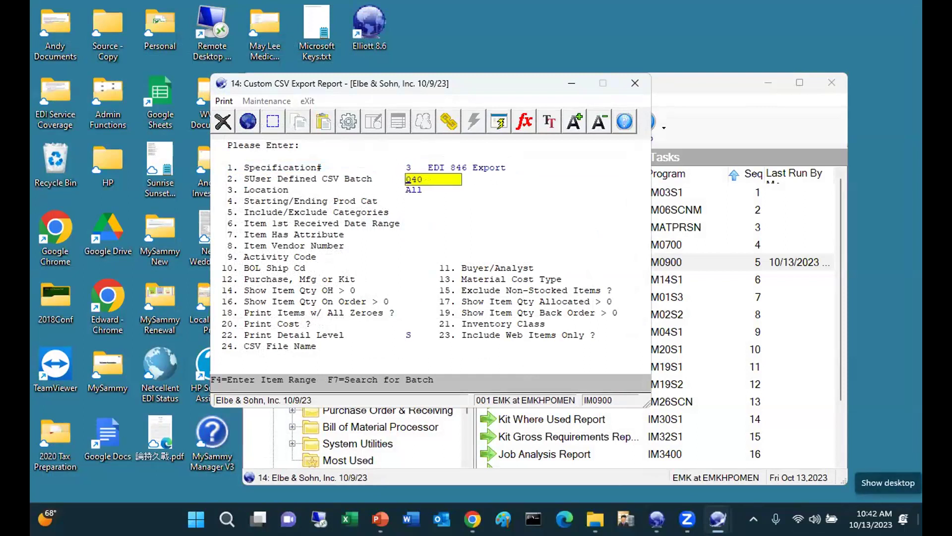
key("Return")
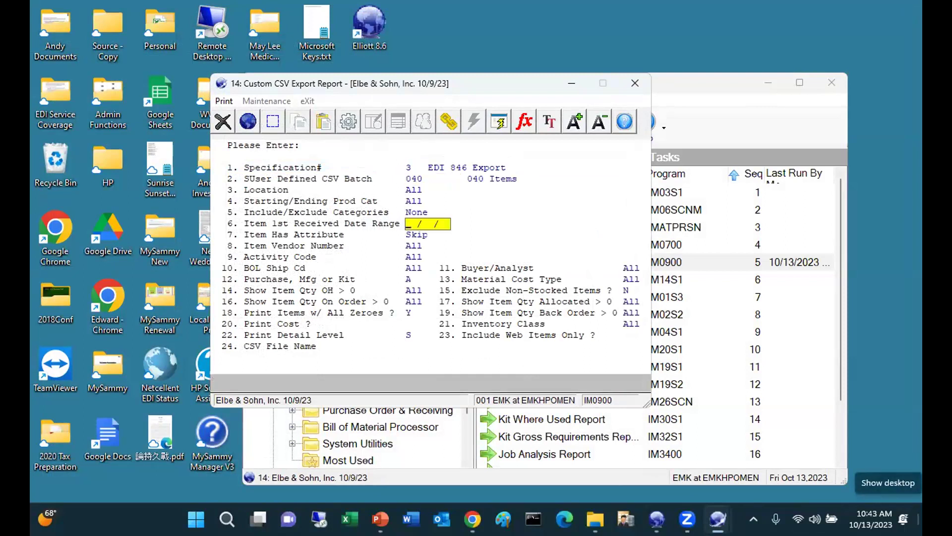
key("Return")
key("Return")
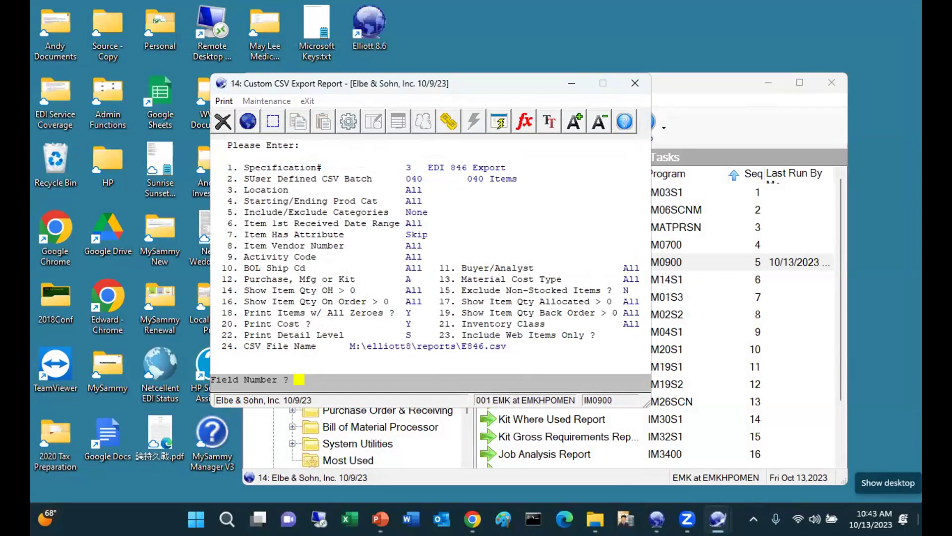
Step: Run the export to the report viewer, close the summary report and launch the created CSV file
key("Return")
key("Return")
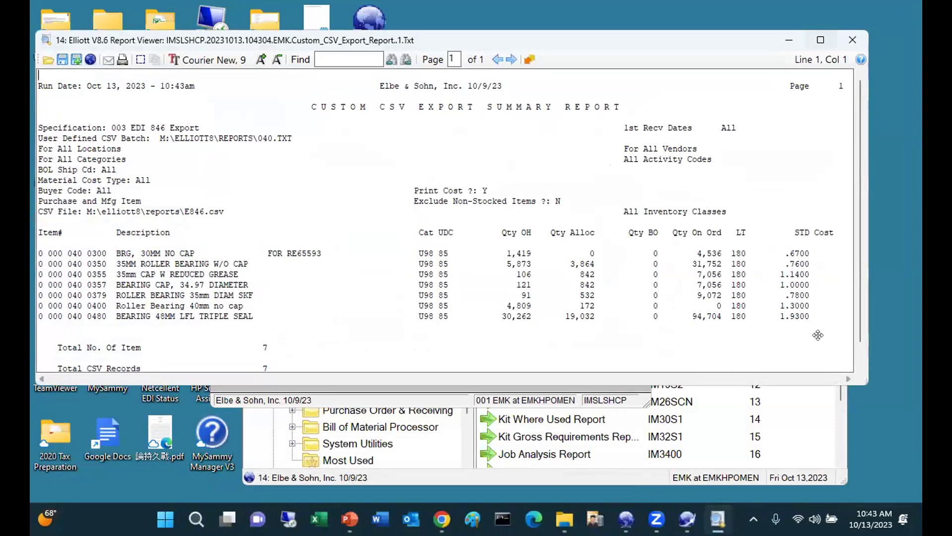
key("Escape")
left_click(482, 305)
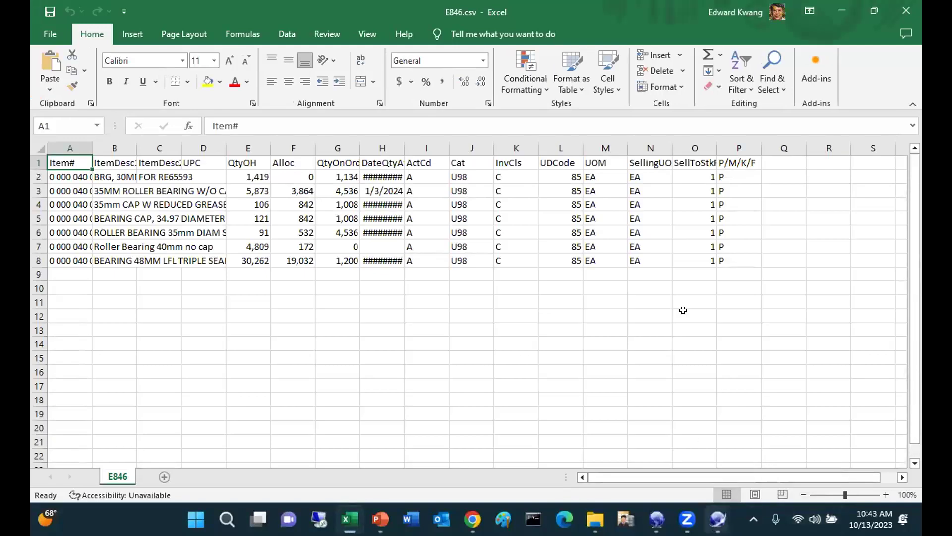
Step: Autofit all columns of E846.csv to check the exported items, and close the file without saving
left_click(41, 148)
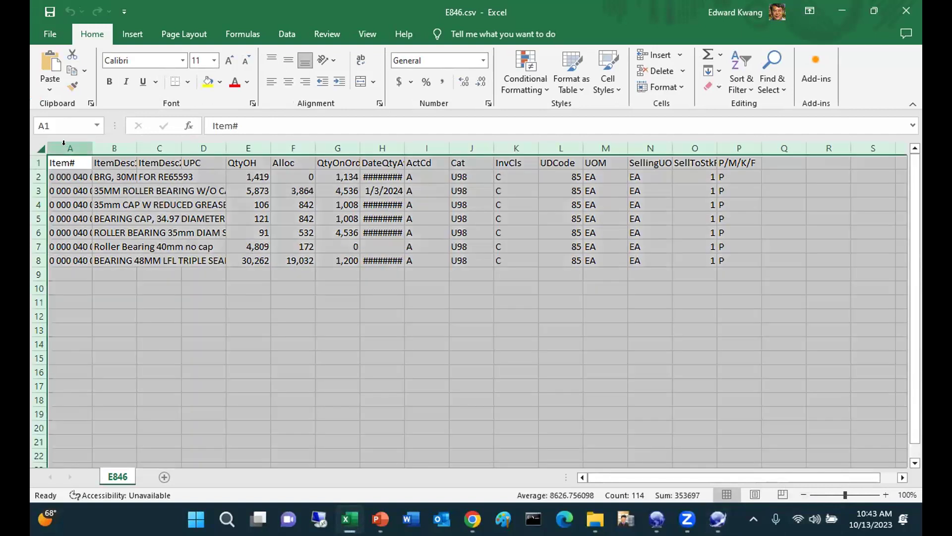
left_click_drag(85, 150, 86, 150)
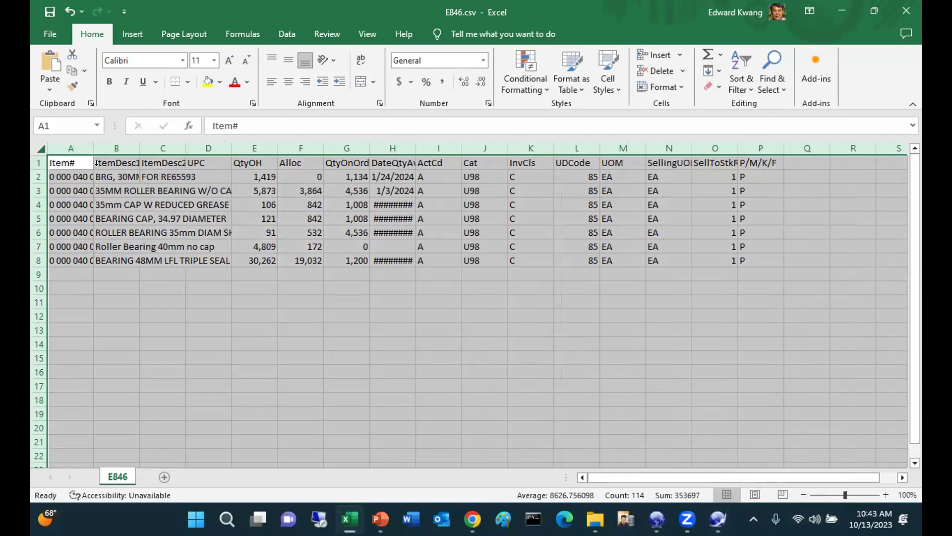
double_click(93, 148)
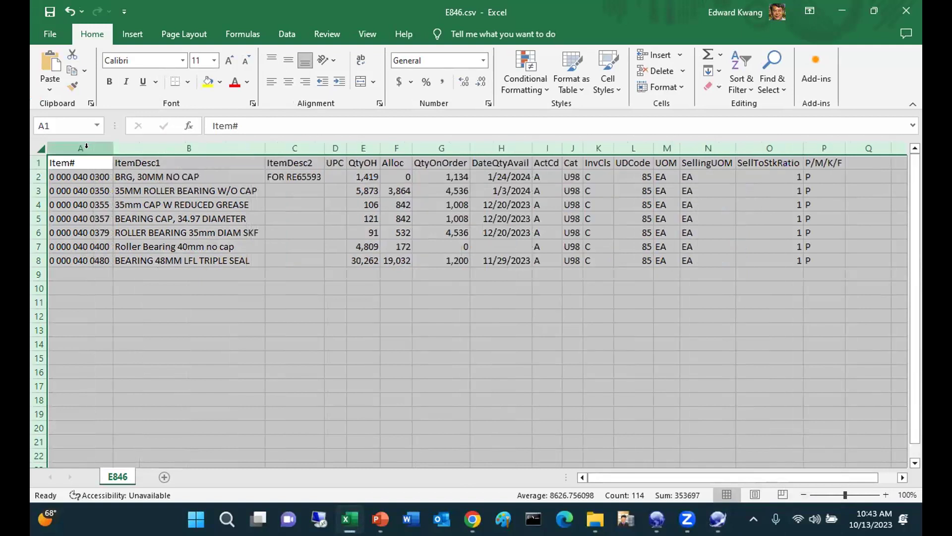
left_click(79, 272)
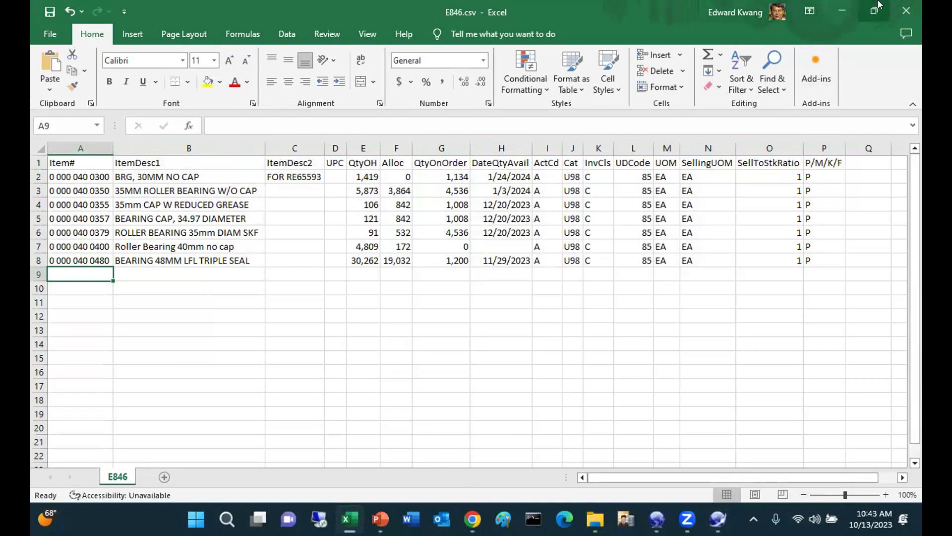
left_click(908, 12)
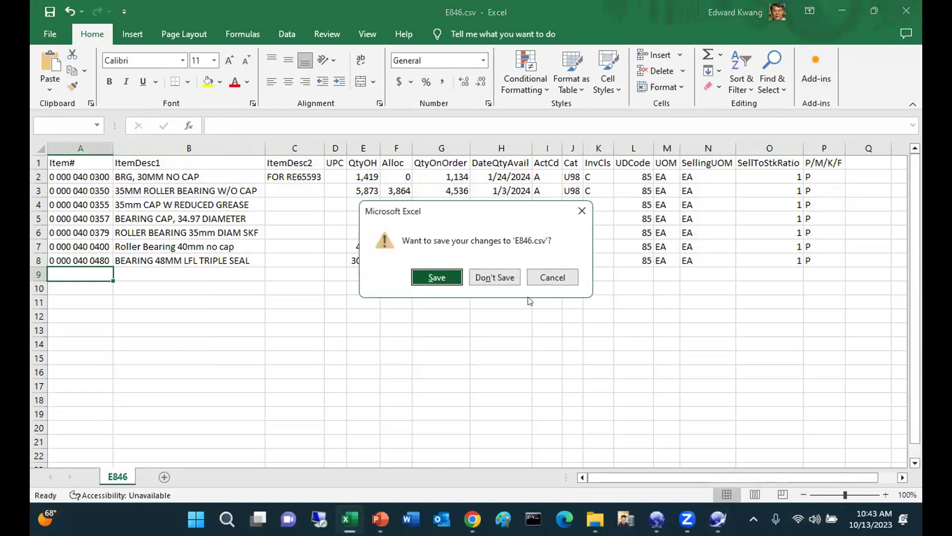
left_click(503, 272)
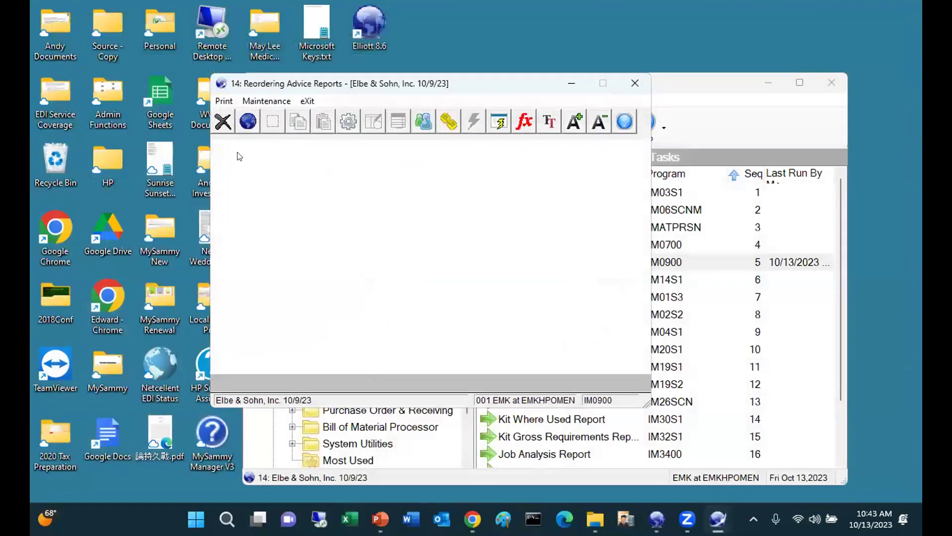
Step: Bring up user defined CSV batch 040 in change mode to review its batch filename and path, and leave batch maintenance
left_click(268, 101)
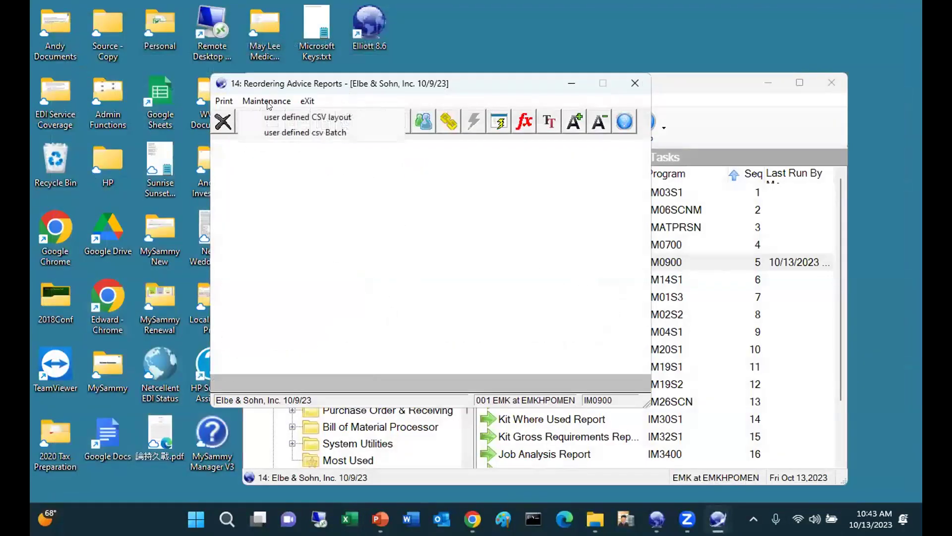
left_click(282, 137)
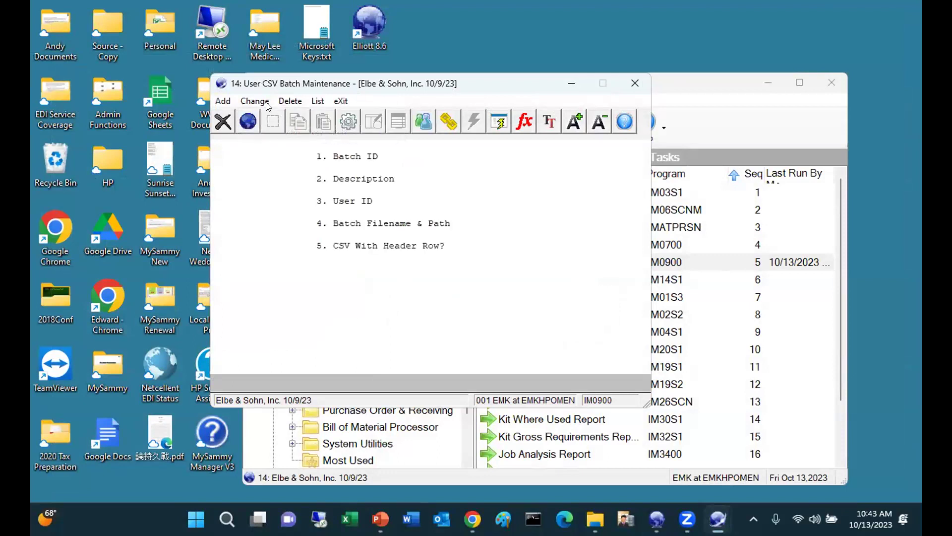
left_click(268, 103)
type("040")
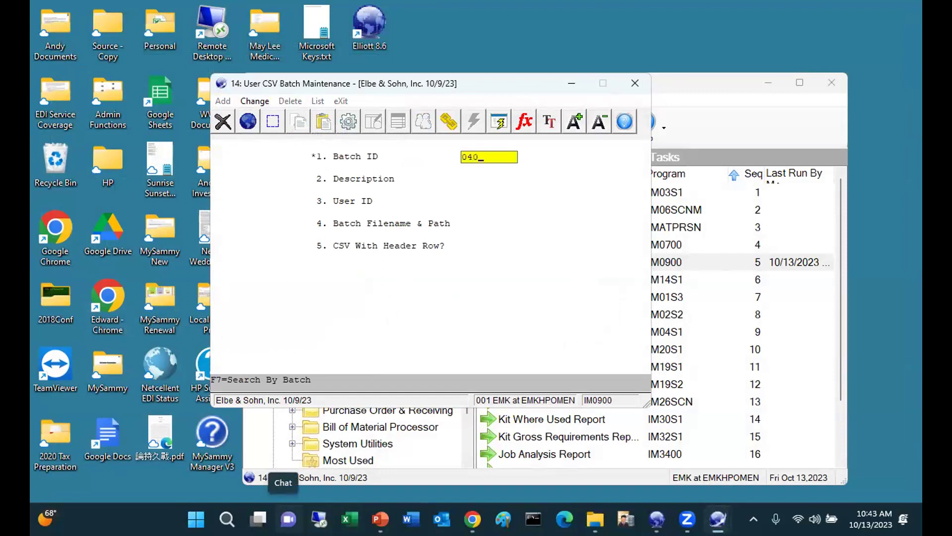
key("Return")
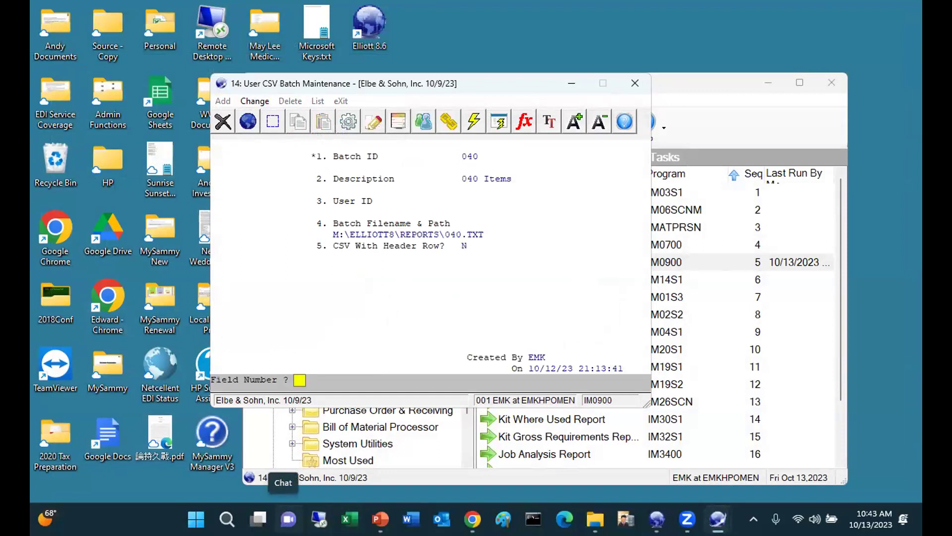
type("4")
key("Return")
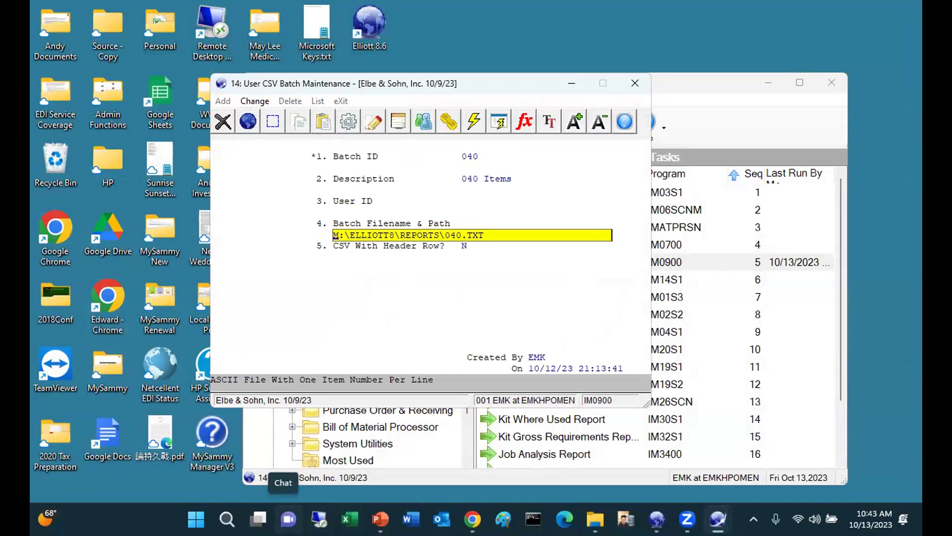
key("Return")
key("Return")
key("Escape")
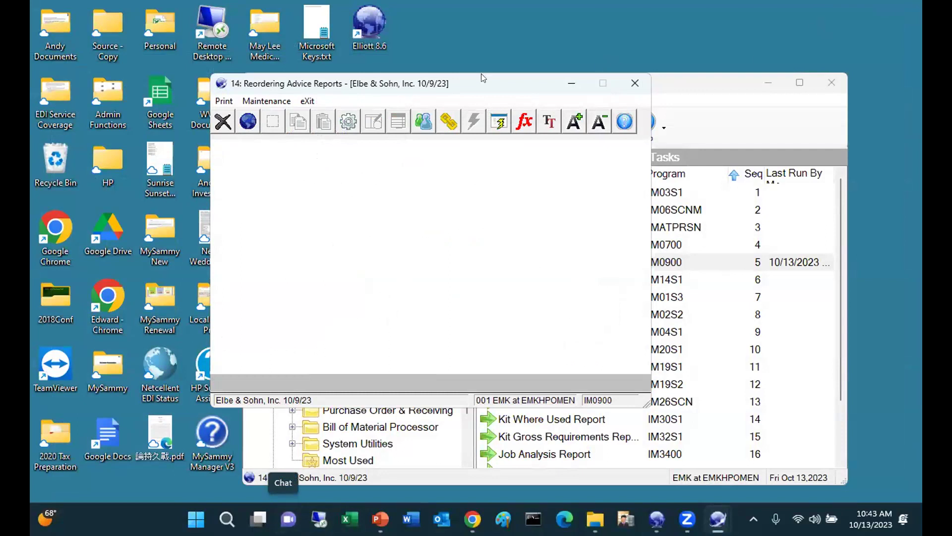
Step: Minimize the Elliott report window, switch to the Inventory Report Writer presentation in PowerPoint and start the slide show from the Item Batch slide
left_click(577, 78)
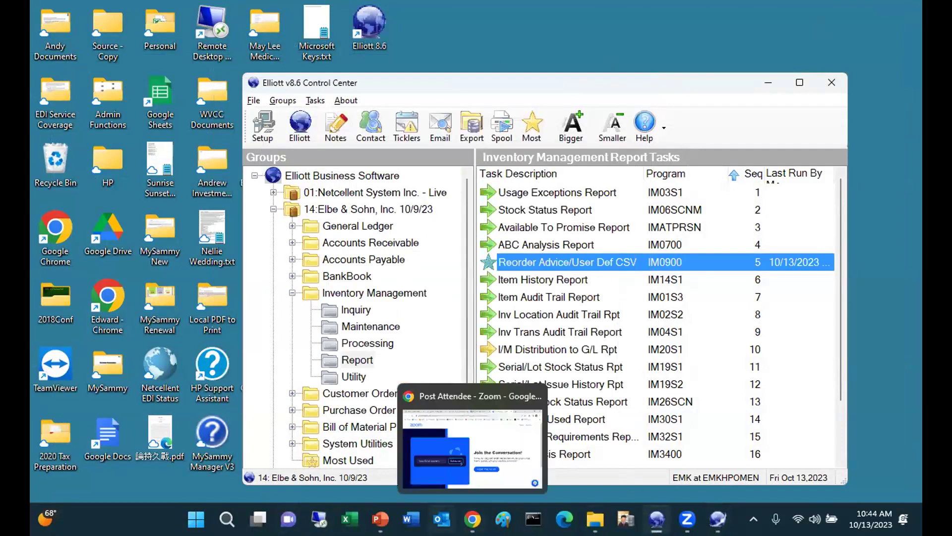
left_click(394, 427)
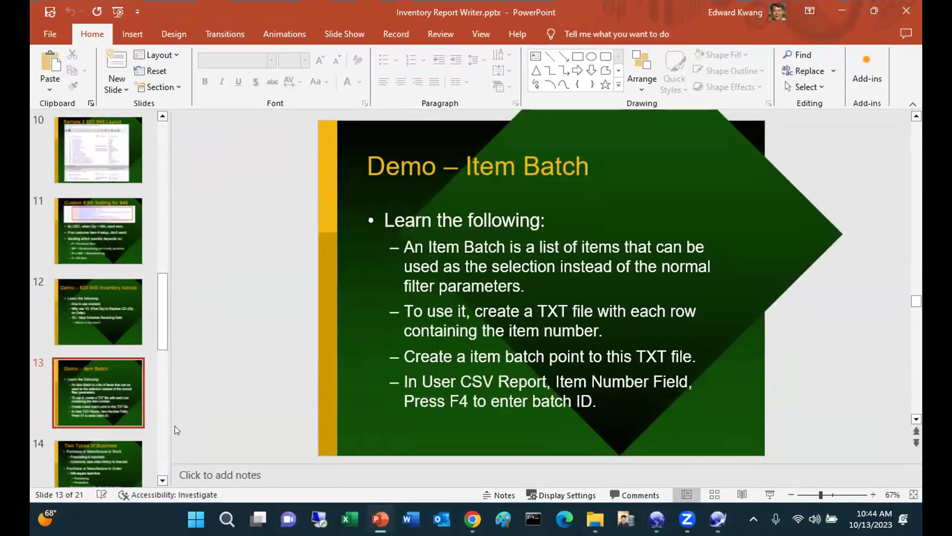
left_click(770, 494)
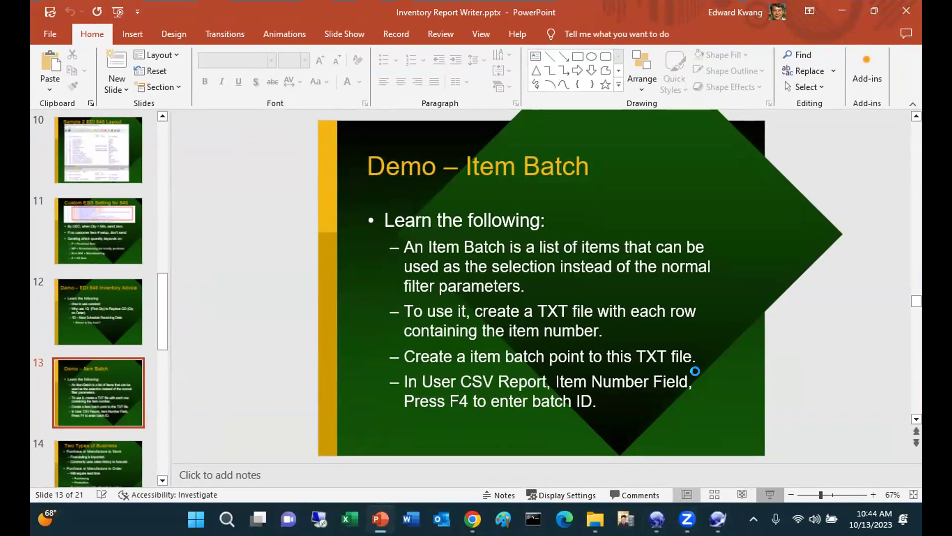